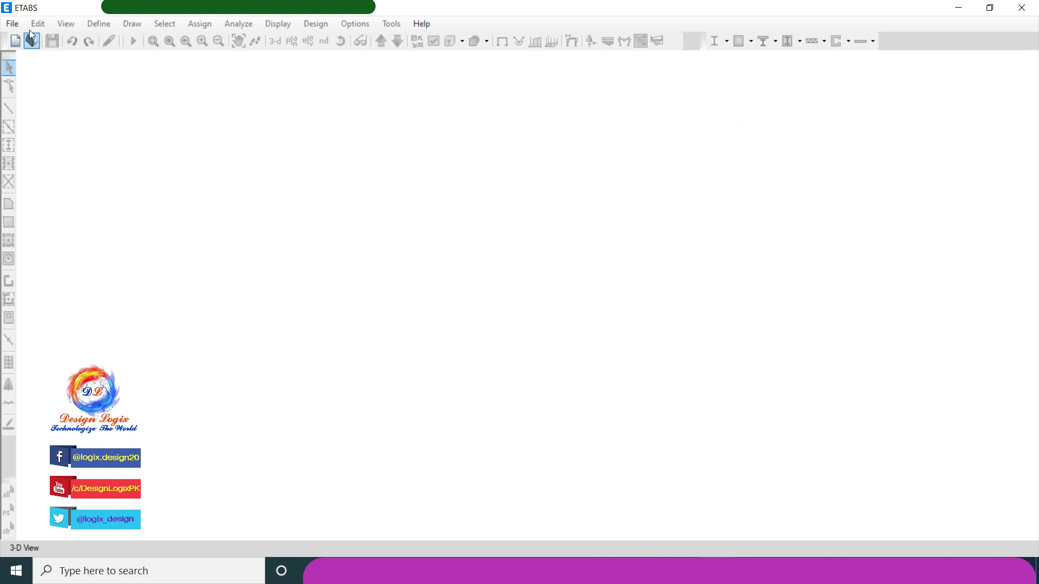
Step: Start a new model using built-in settings with U.S. Customary units, AISC14, AISC LRFD 93 and ACI 318-14
{"action": "left_click", "coordinate": [18, 24]}
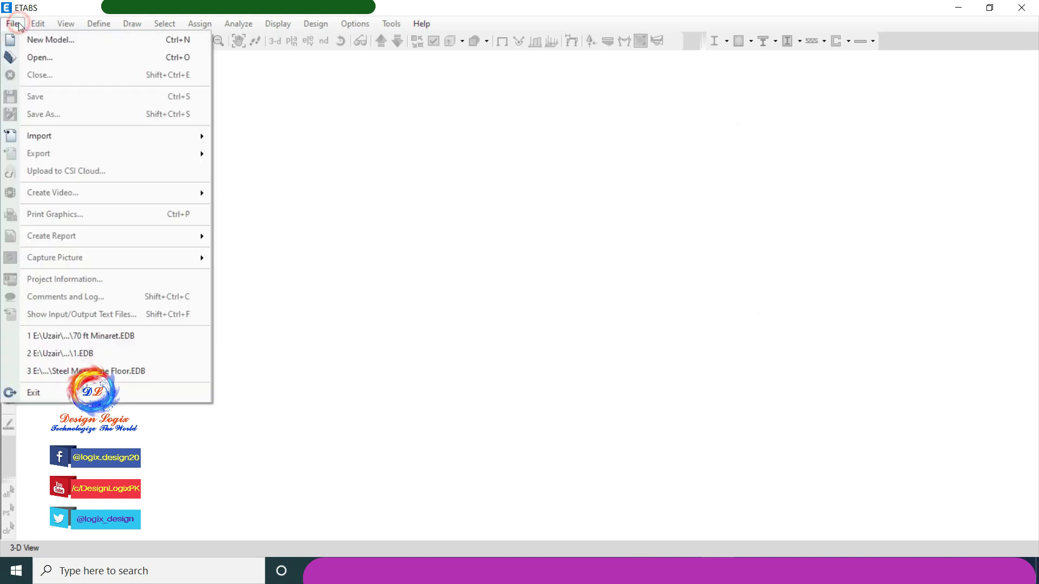
{"action": "left_click", "coordinate": [37, 45]}
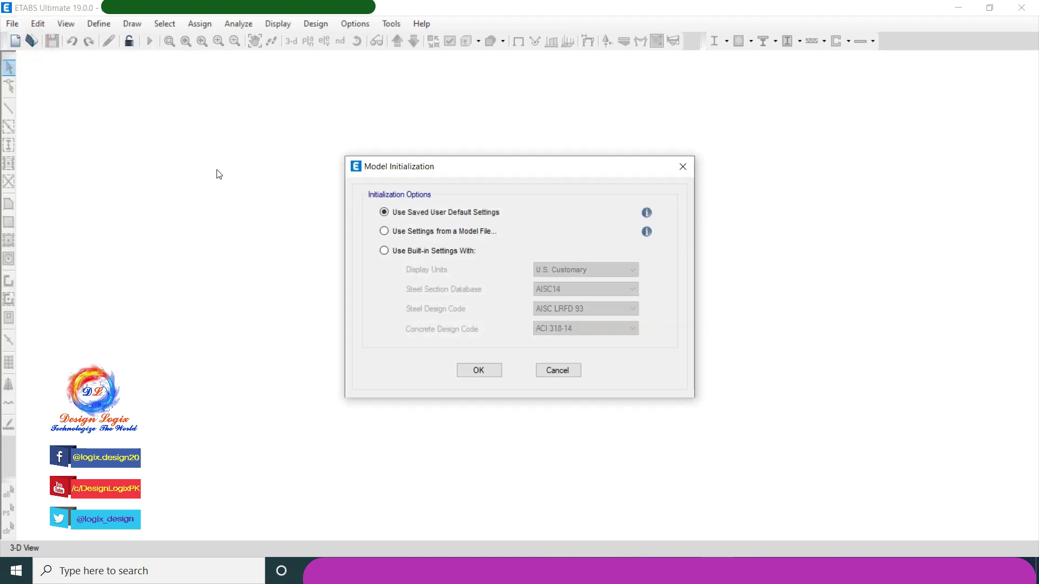
{"action": "left_click", "coordinate": [416, 253]}
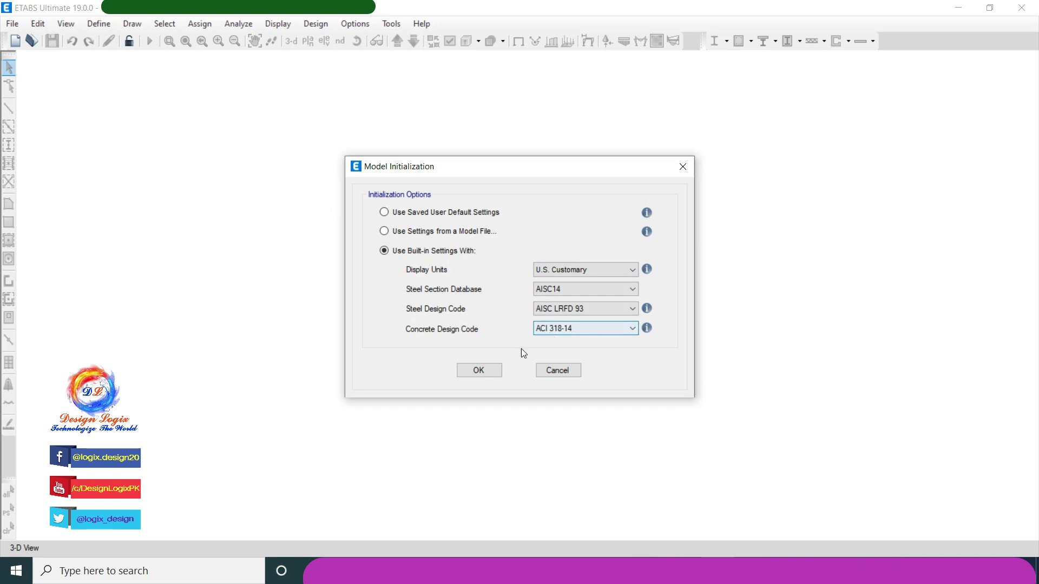
{"action": "left_click", "coordinate": [496, 372]}
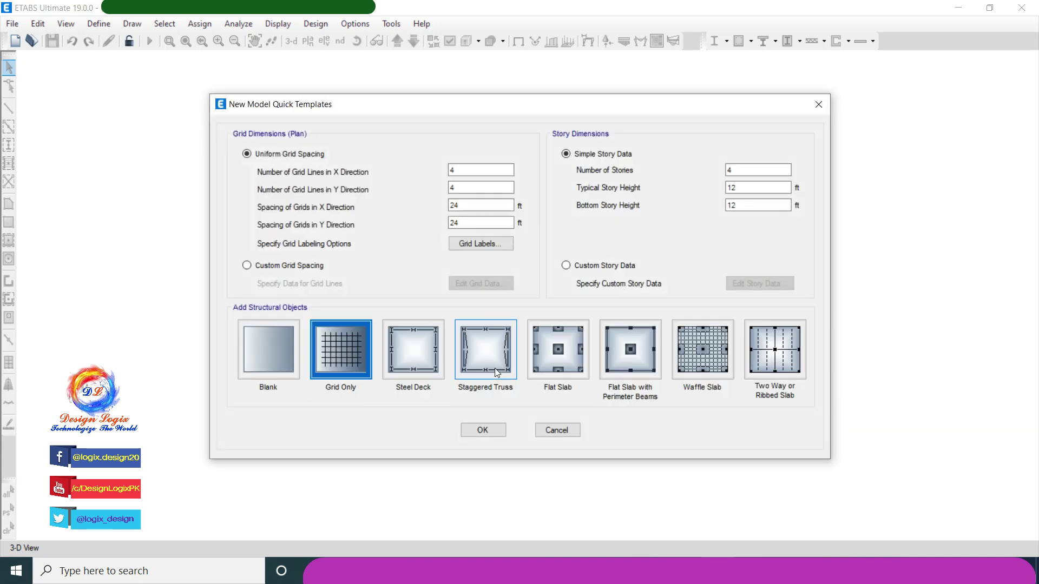
Step: Set the plan grid to 2 grid lines in both X and Y, spaced 10 ft in each direction
{"action": "left_click_drag", "start_coordinate": [454, 171], "coordinate": [442, 172]}
{"action": "type", "text": "2"}
{"action": "double_click", "coordinate": [458, 187]}
{"action": "type", "text": "2"}
{"action": "double_click", "coordinate": [473, 205]}
{"action": "type", "text": "10"}
{"action": "double_click", "coordinate": [476, 222]}
{"action": "type", "text": "10"}
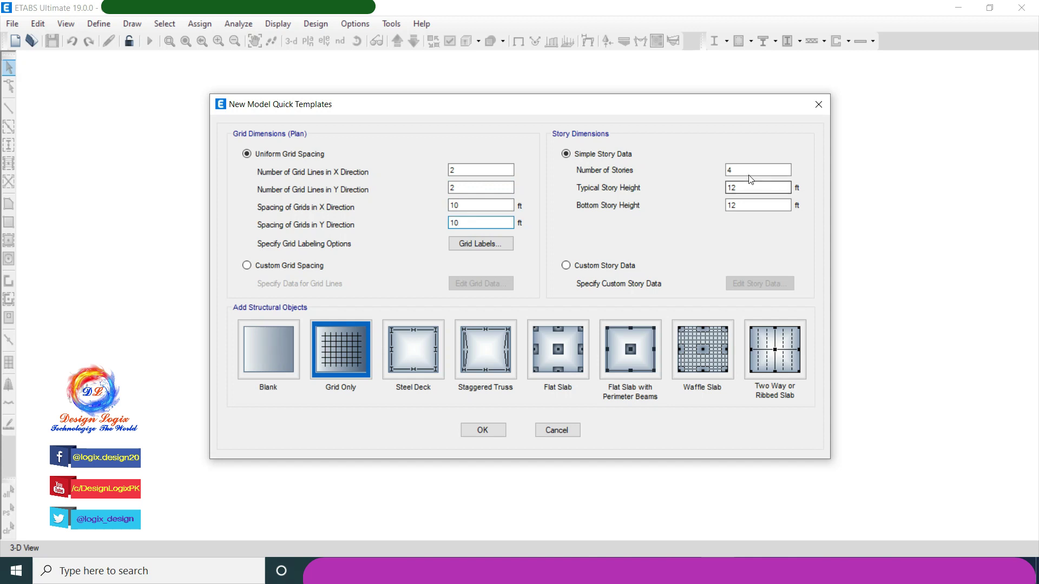
Step: Set the story data to 9 stories with a typical height of 10 ft and a bottom story height of 10.5 ft
{"action": "double_click", "coordinate": [731, 171]}
{"action": "type", "text": "9"}
{"action": "double_click", "coordinate": [733, 187]}
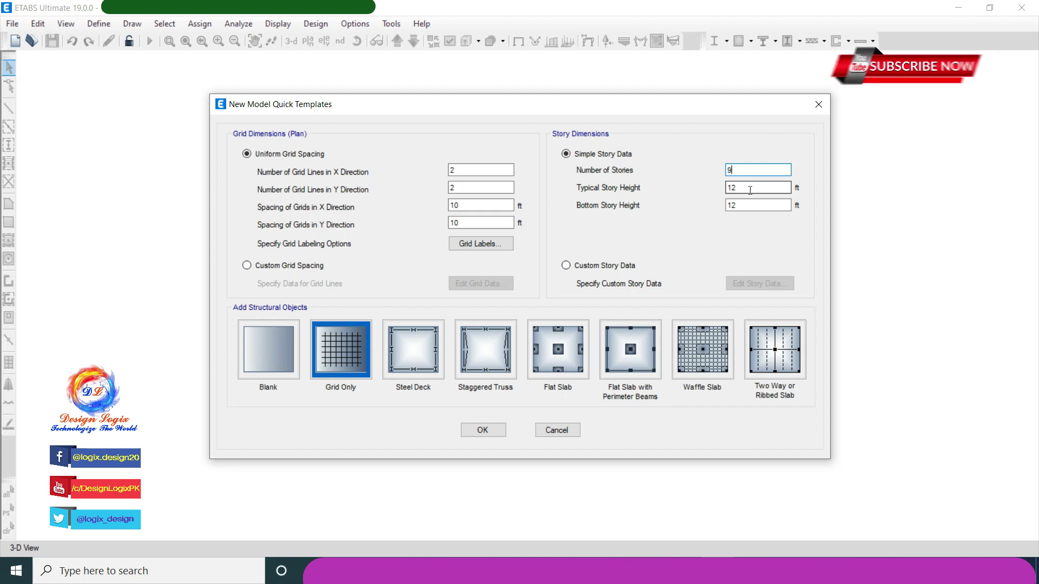
{"action": "type", "text": "10"}
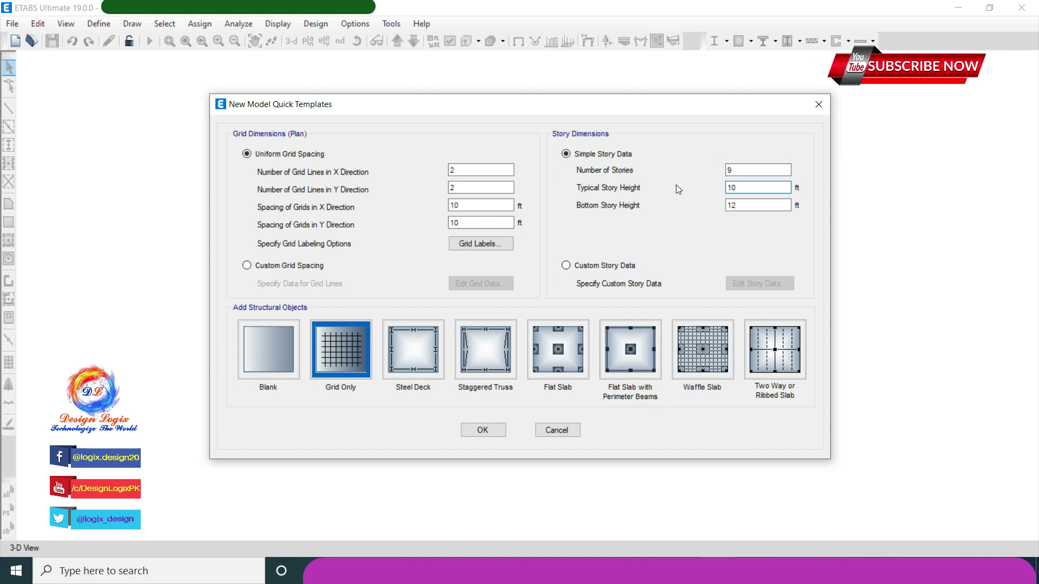
{"action": "double_click", "coordinate": [750, 204]}
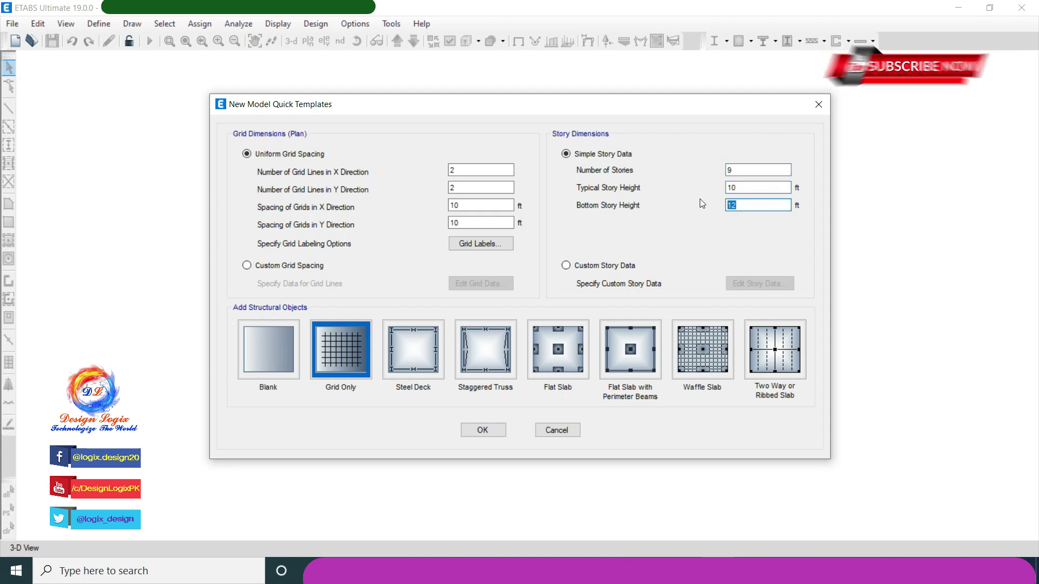
{"action": "type", "text": "10.5"}
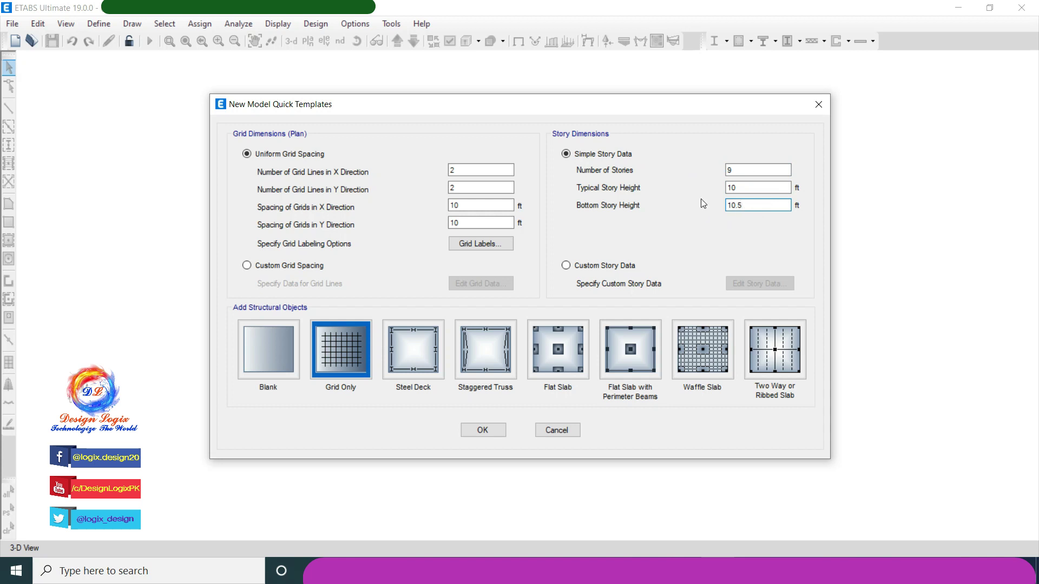
{"action": "key", "text": "shift+Tab"}
Step: Switch to custom story data, set the Base elevation to -10 ft, and create the grid-only model
{"action": "left_click", "coordinate": [626, 265]}
{"action": "left_click", "coordinate": [776, 283]}
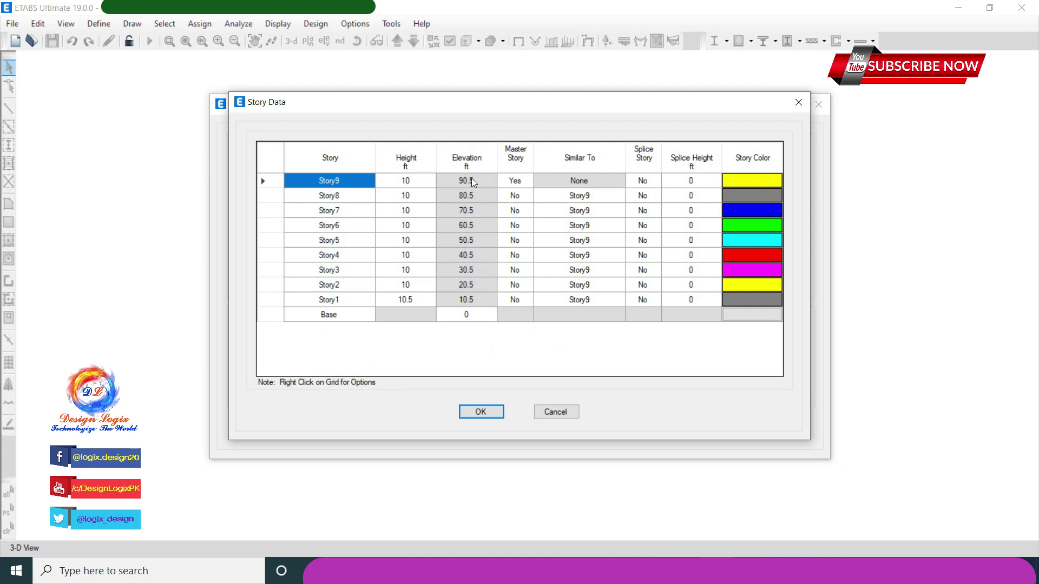
{"action": "left_click", "coordinate": [474, 315]}
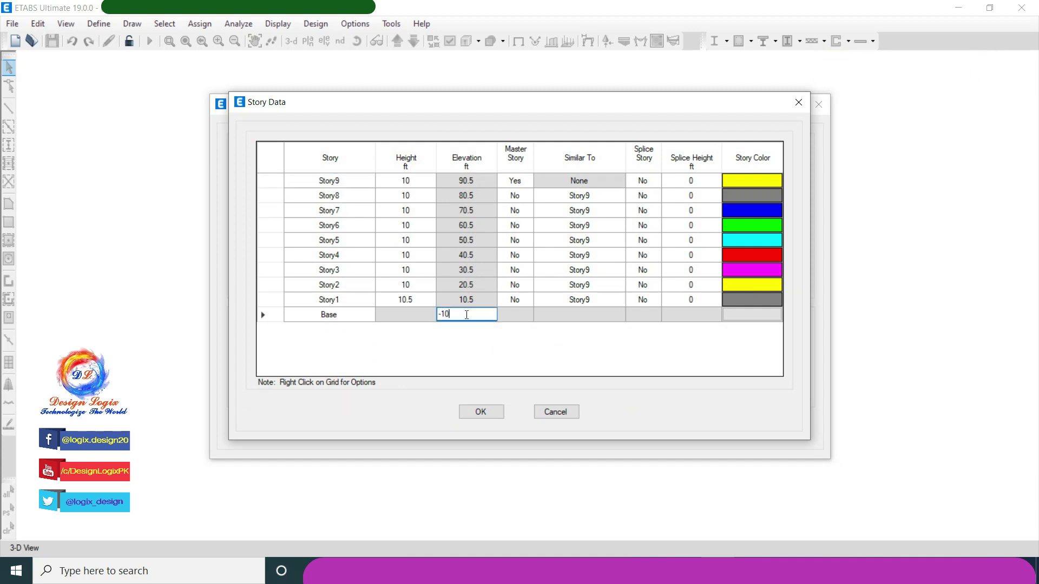
{"action": "left_click", "coordinate": [358, 298]}
{"action": "left_click", "coordinate": [358, 285]}
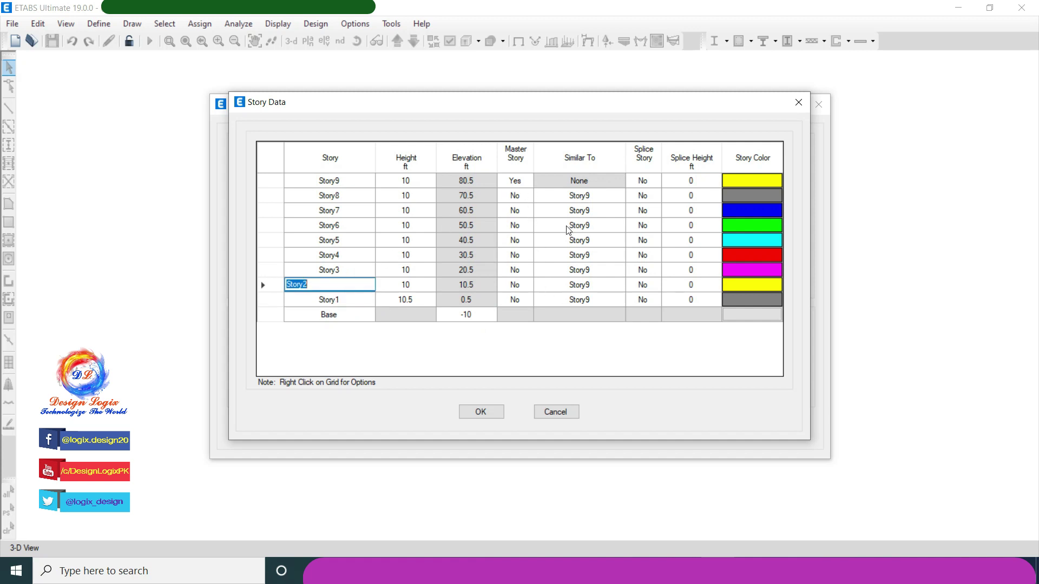
{"action": "left_click", "coordinate": [491, 411]}
{"action": "left_click", "coordinate": [493, 430]}
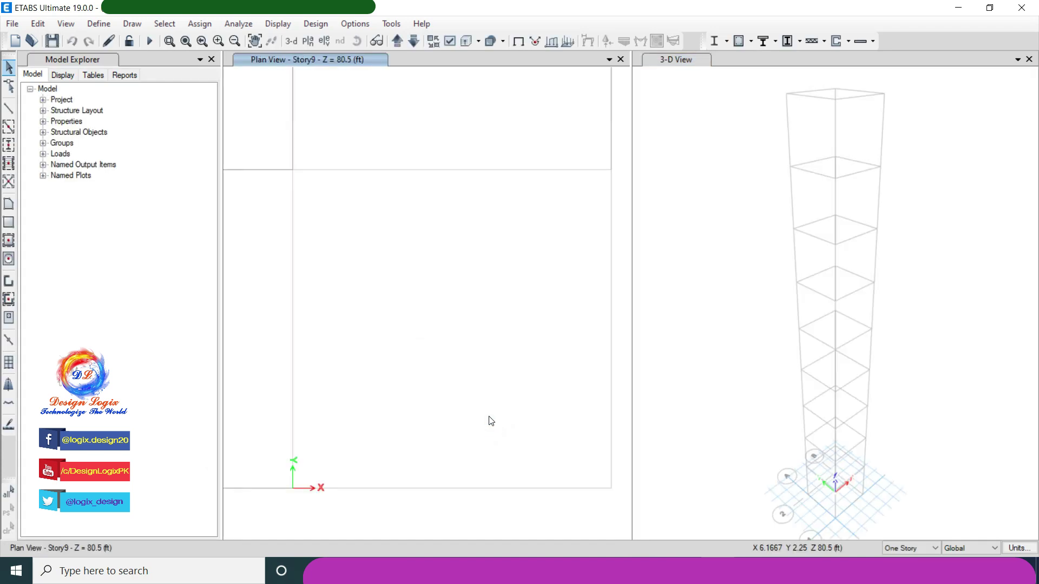
Step: Review the 4000Psi concrete's weight density, modulus of elasticity and specified compressive strength in the material definitions
{"action": "left_click", "coordinate": [110, 24]}
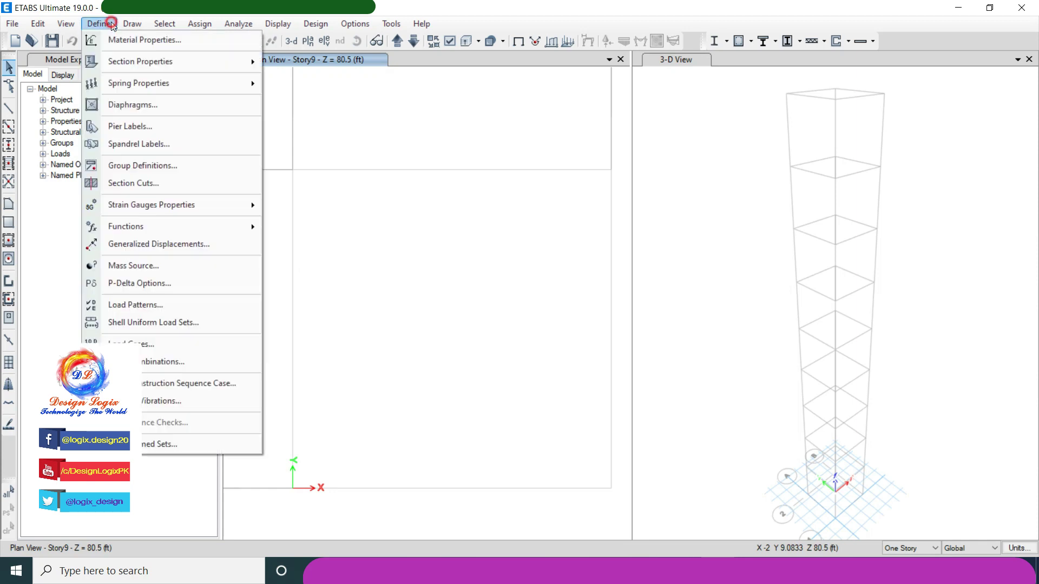
{"action": "left_click", "coordinate": [108, 40]}
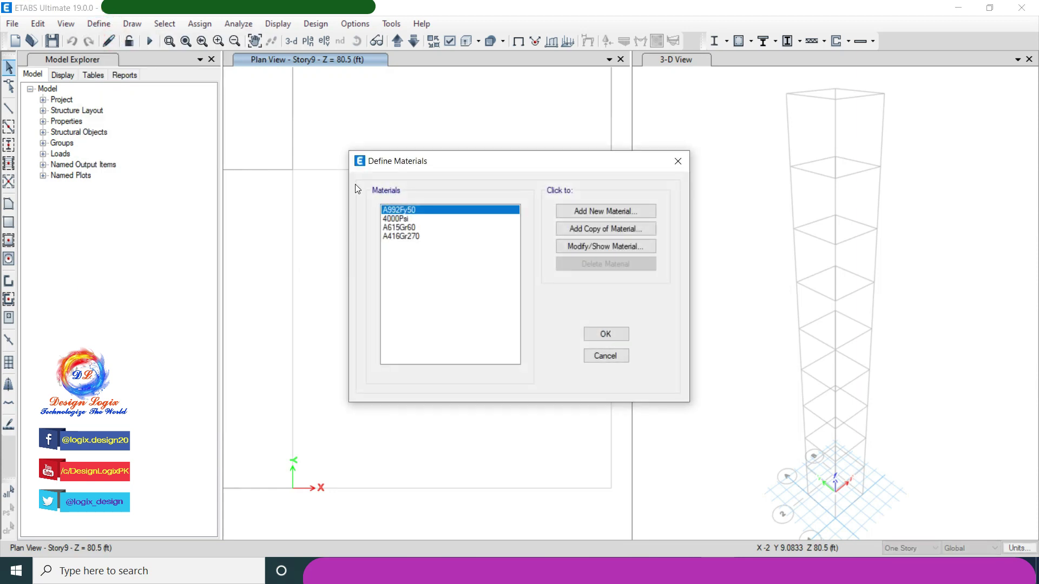
{"action": "left_click", "coordinate": [391, 219]}
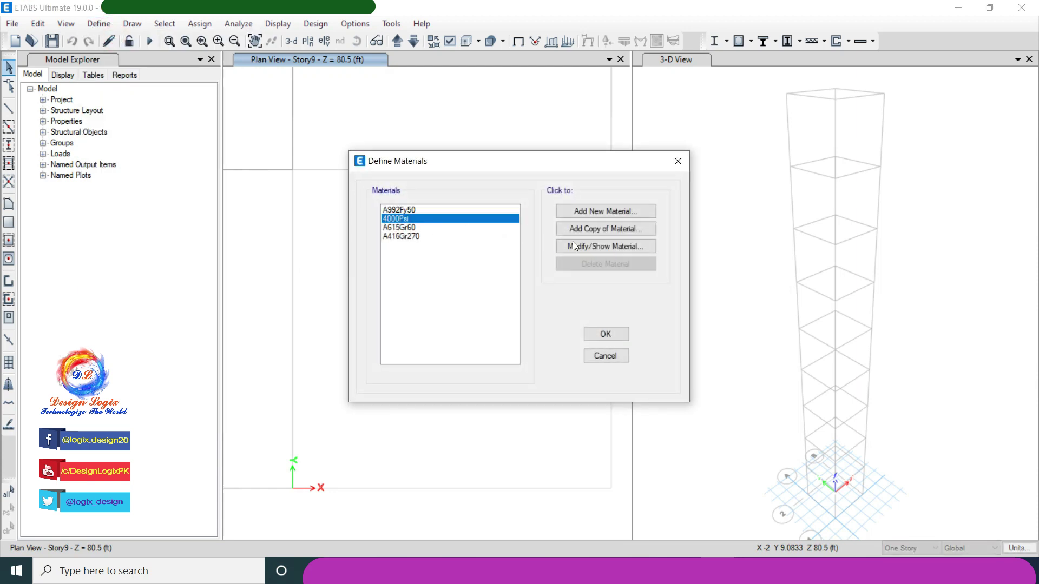
{"action": "left_click", "coordinate": [585, 247]}
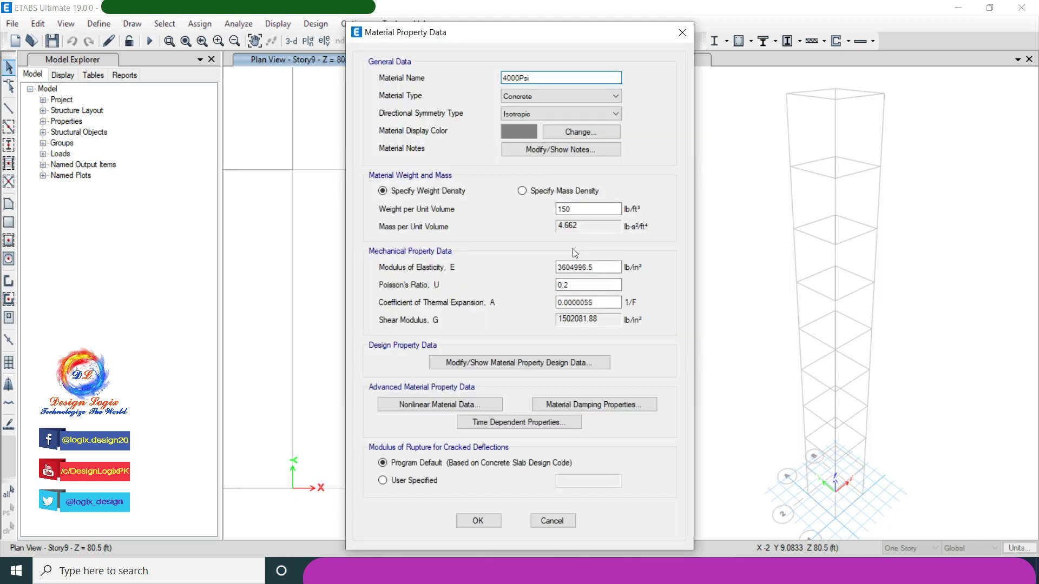
{"action": "left_click", "coordinate": [580, 212]}
{"action": "left_click", "coordinate": [599, 268]}
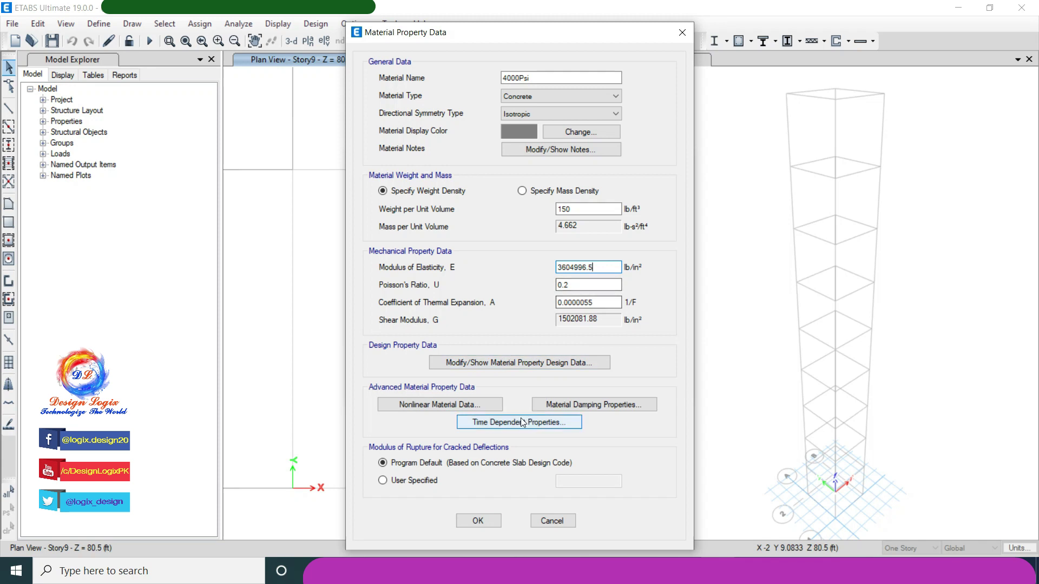
{"action": "left_click", "coordinate": [524, 364]}
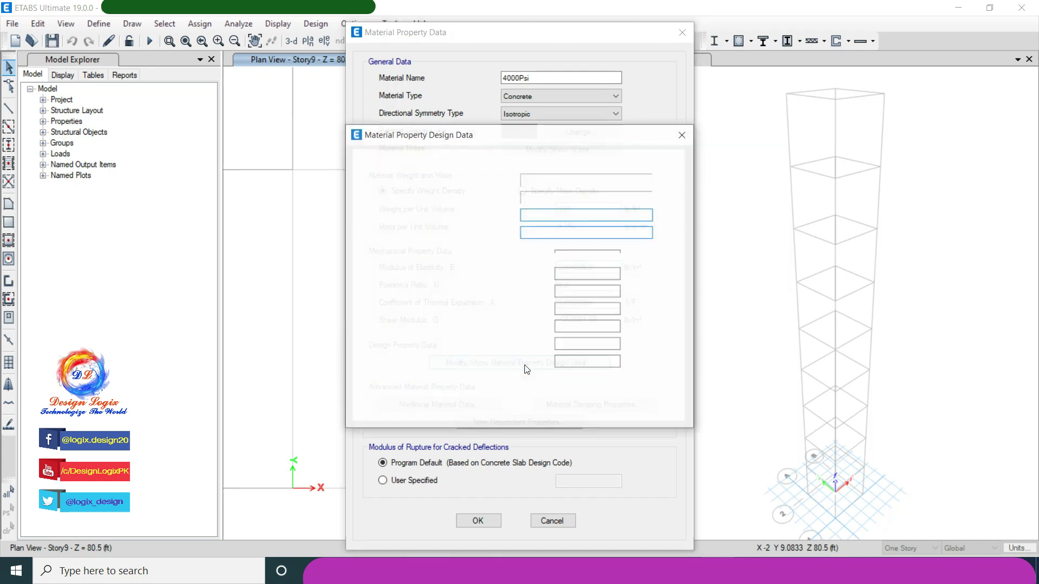
{"action": "left_click", "coordinate": [582, 258]}
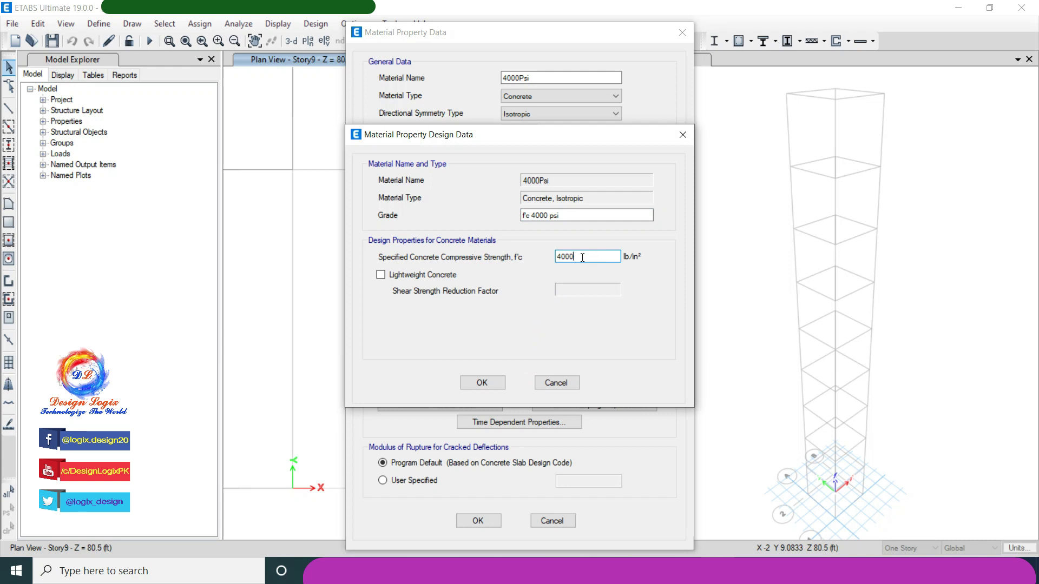
{"action": "left_click", "coordinate": [502, 385]}
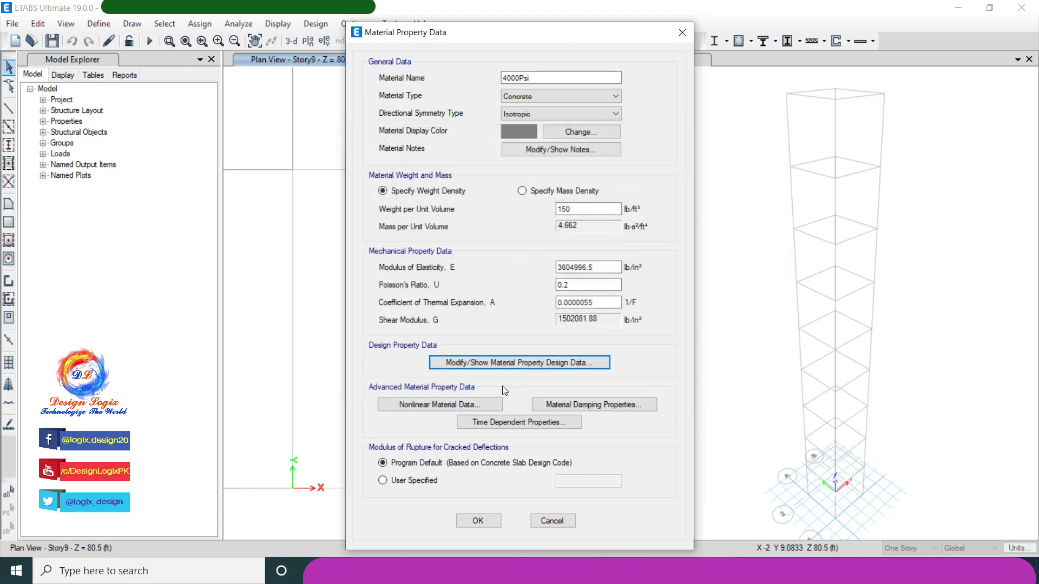
{"action": "left_click", "coordinate": [498, 522]}
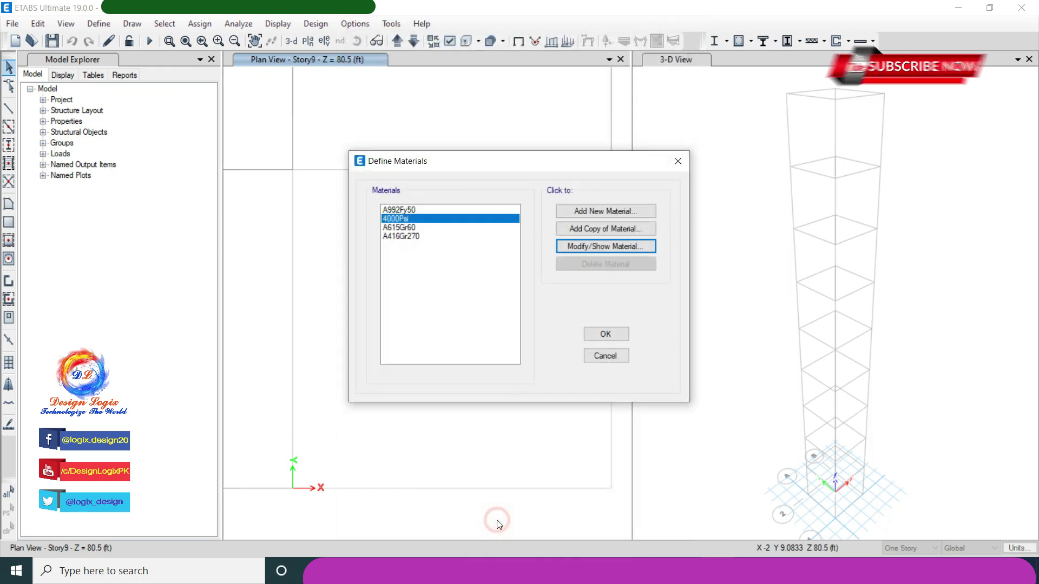
{"action": "left_click", "coordinate": [595, 336]}
Step: Delete all the deletable frame sections listed in the frame section properties
{"action": "left_click", "coordinate": [113, 26]}
{"action": "mouse_move", "coordinate": [187, 63]}
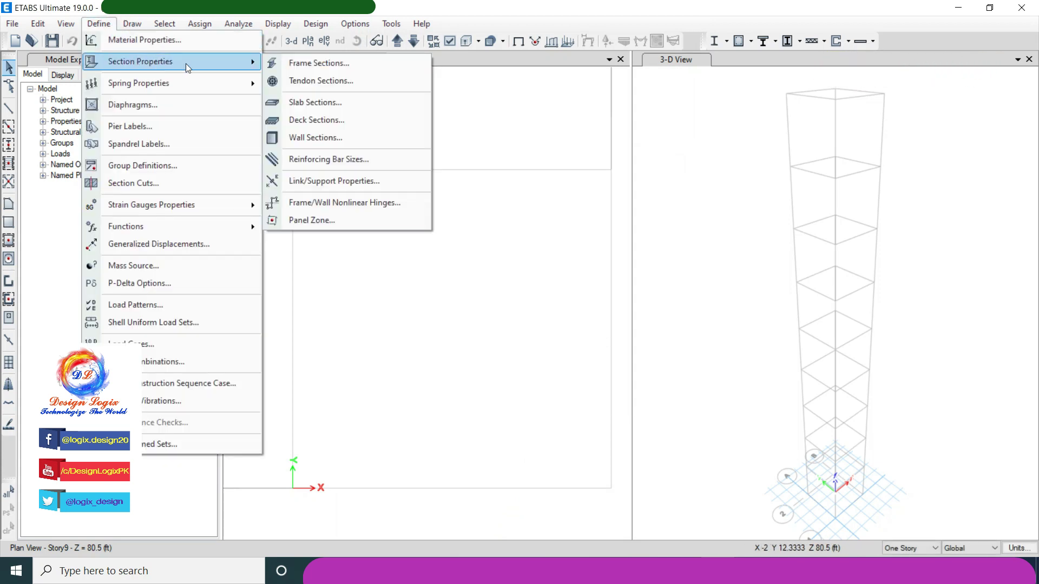
{"action": "left_click", "coordinate": [305, 66]}
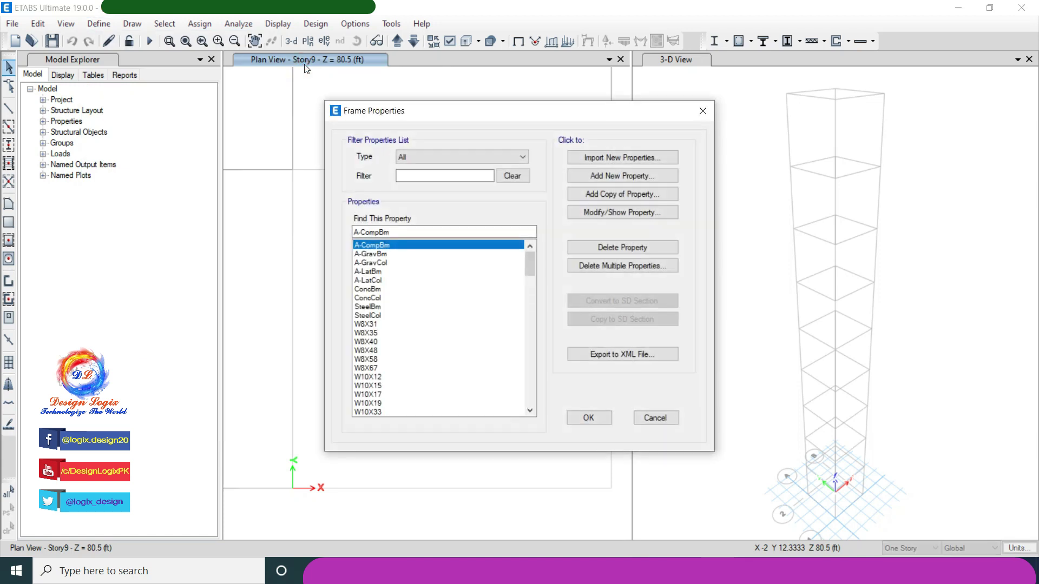
{"action": "left_click", "coordinate": [593, 265]}
{"action": "left_click_drag", "start_coordinate": [476, 223], "coordinate": [476, 309]}
{"action": "left_click", "coordinate": [505, 391]}
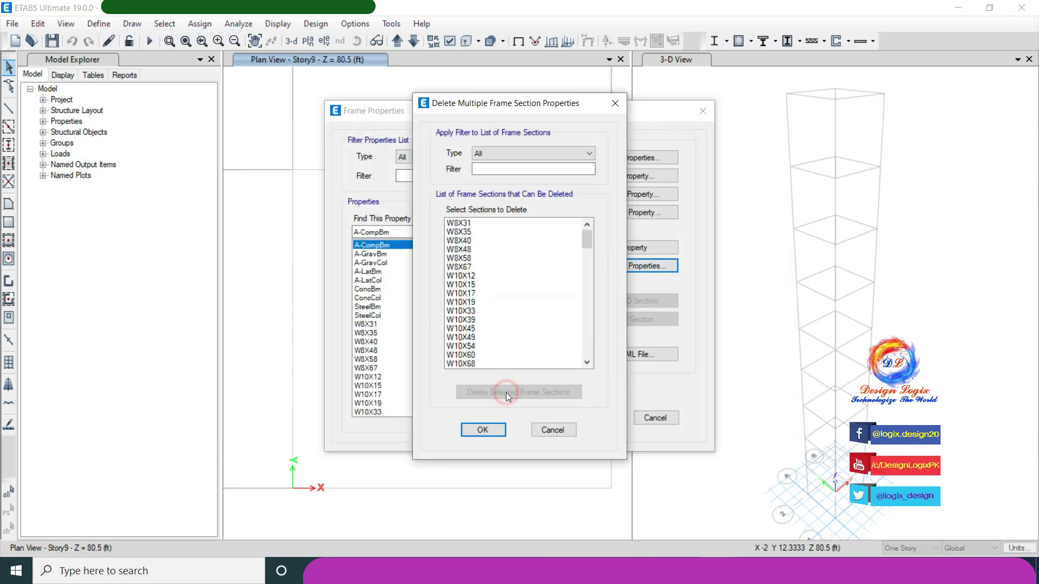
{"action": "left_click_drag", "start_coordinate": [501, 223], "coordinate": [491, 460]}
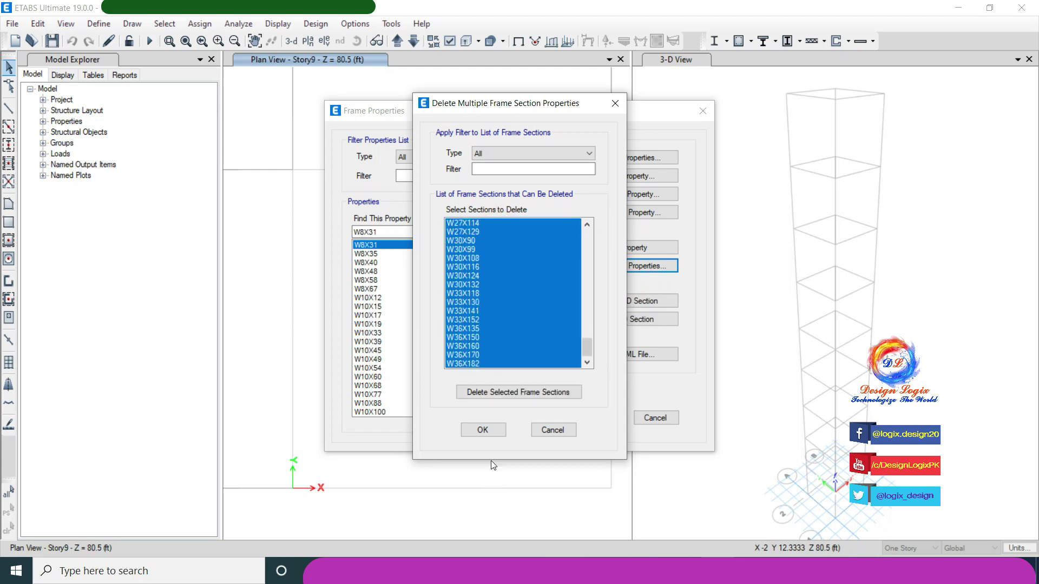
{"action": "left_click", "coordinate": [504, 392]}
{"action": "left_click", "coordinate": [606, 333]}
{"action": "left_click", "coordinate": [493, 427]}
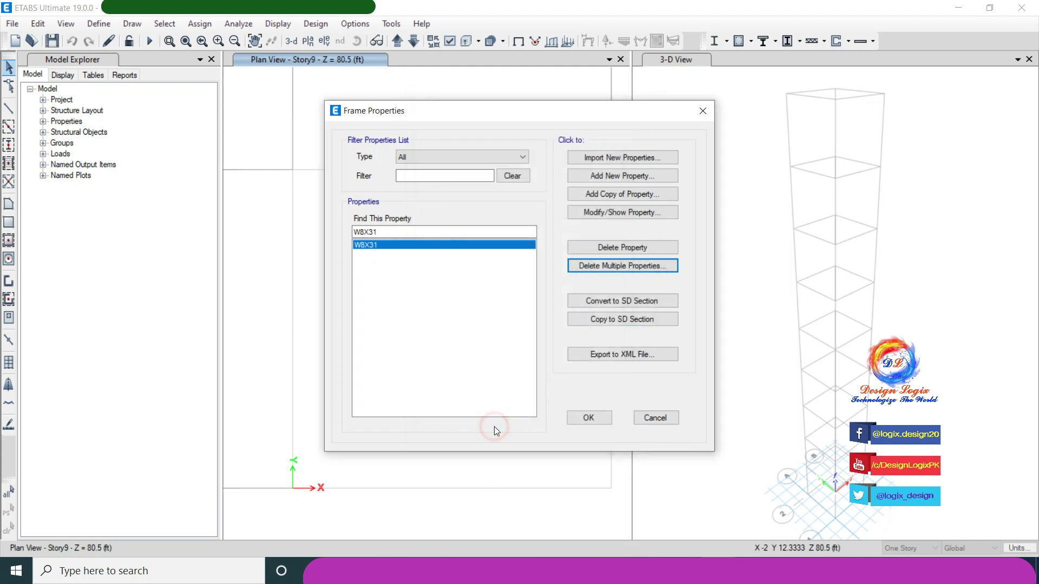
Step: Add a concrete rectangular frame section named C 12x24 with a dark blue display color
{"action": "left_click", "coordinate": [612, 175]}
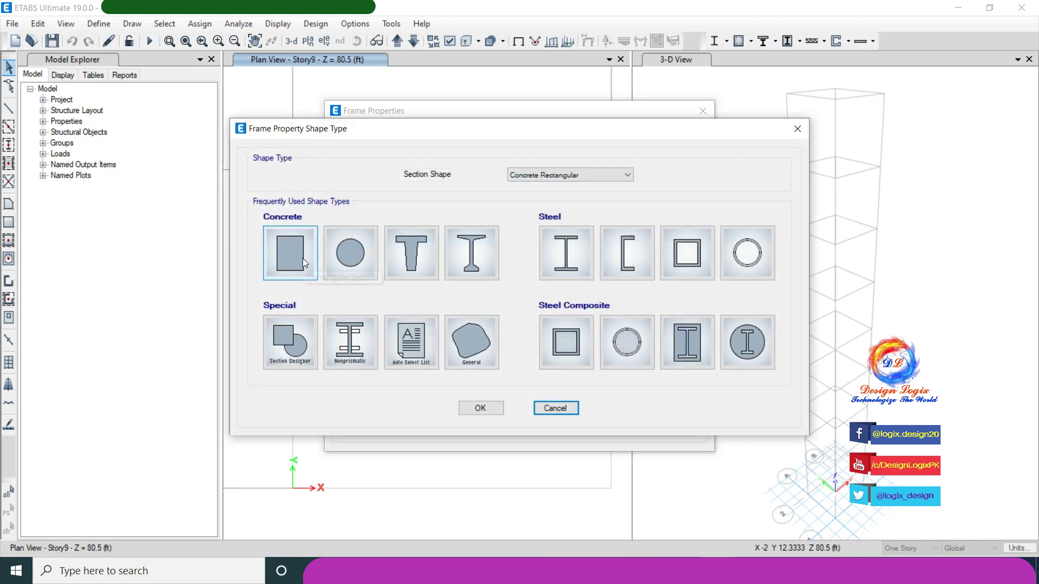
{"action": "key", "text": "Escape"}
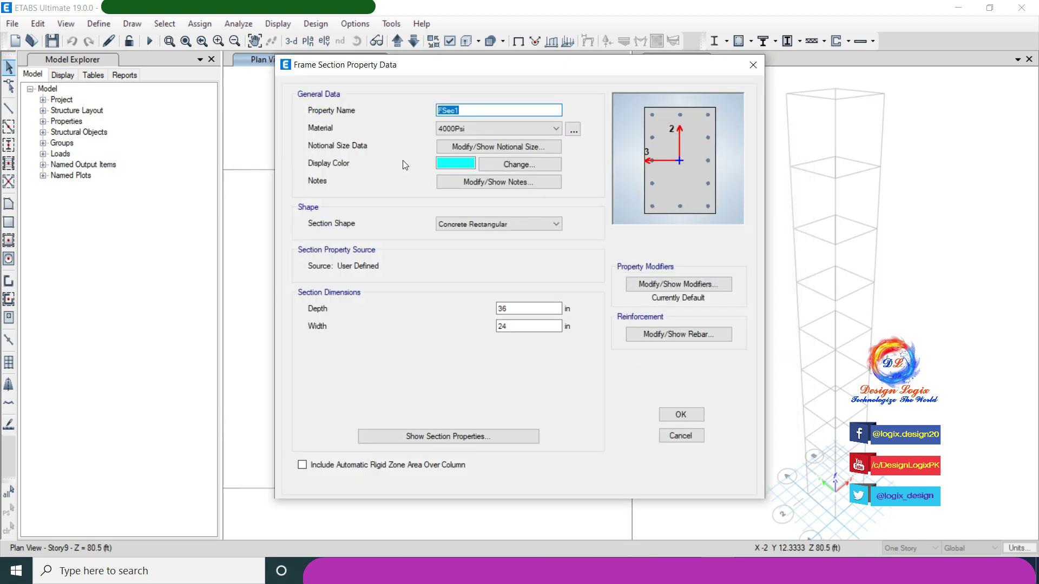
{"action": "type", "text": "C 12x24"}
{"action": "left_click", "coordinate": [519, 164]}
{"action": "left_click", "coordinate": [450, 213]}
{"action": "left_click", "coordinate": [404, 322]}
Step: Set the C 12x24 section's depth to 24 in and width to 12 in
{"action": "left_click_drag", "start_coordinate": [519, 311], "coordinate": [459, 311]}
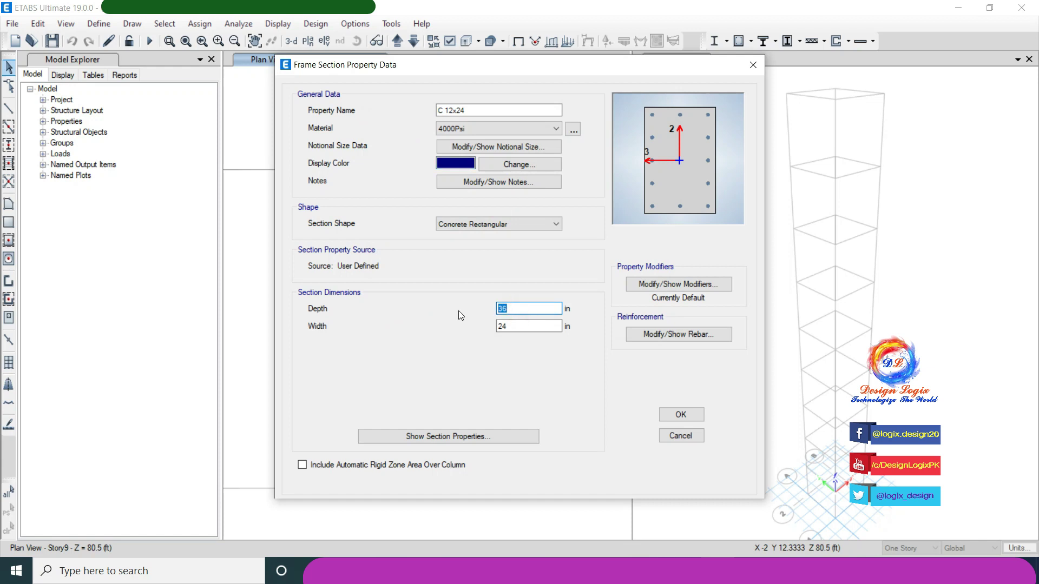
{"action": "type", "text": "24"}
{"action": "key", "text": "Tab"}
{"action": "type", "text": "12"}
{"action": "left_click", "coordinate": [512, 308]}
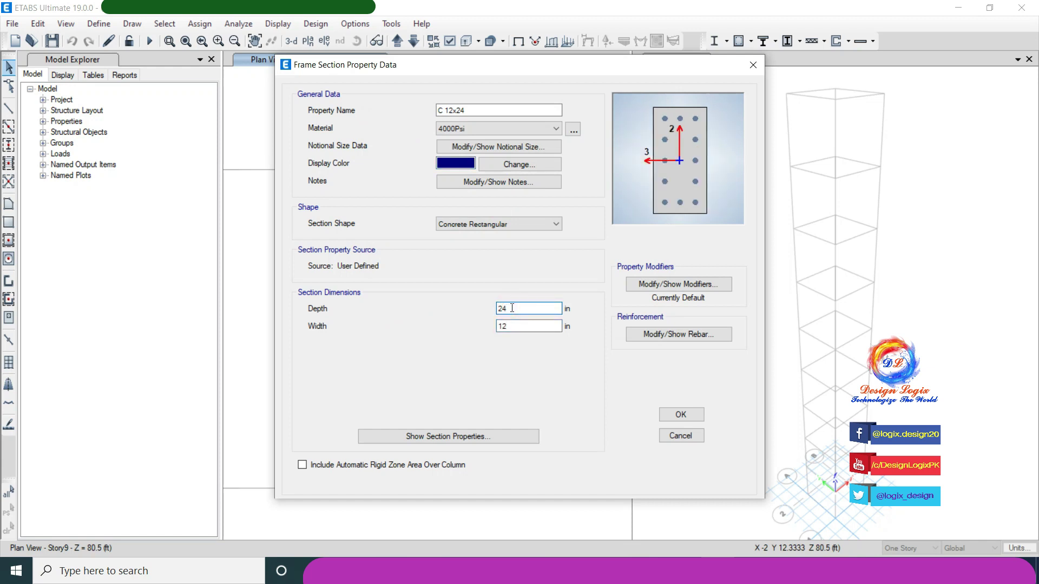
Step: Set the section's stiffness modifiers to 0.7 for the torsional constant and the moments of inertia about the 2 and 3 axes
{"action": "left_click", "coordinate": [652, 285]}
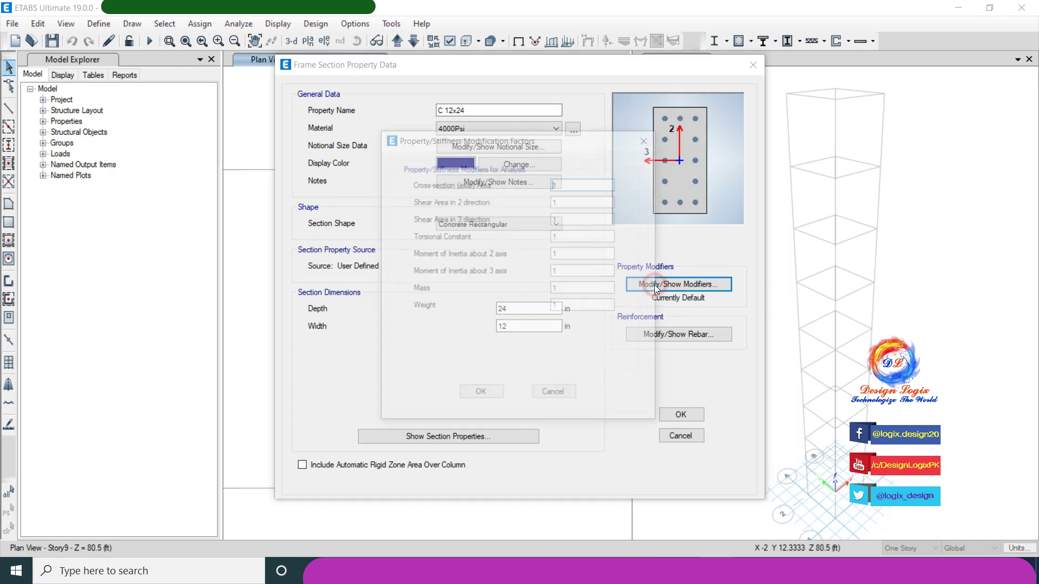
{"action": "double_click", "coordinate": [606, 236]}
{"action": "type", "text": "0.7"}
{"action": "key", "text": "Tab"}
{"action": "type", "text": "0.7"}
{"action": "key", "text": "Tab"}
{"action": "type", "text": "0.7"}
{"action": "key", "text": "Tab"}
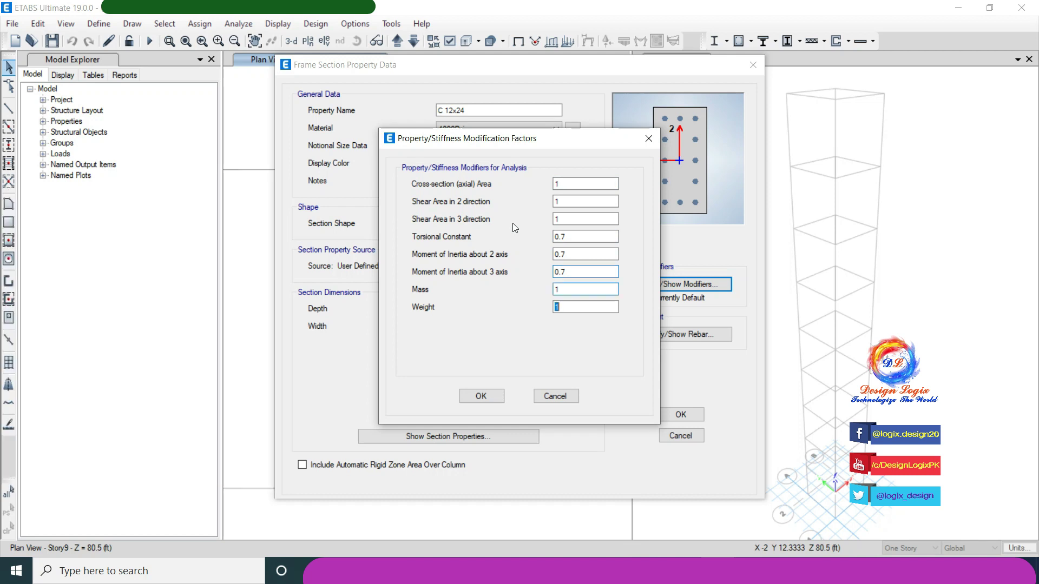
{"action": "key", "text": "Return"}
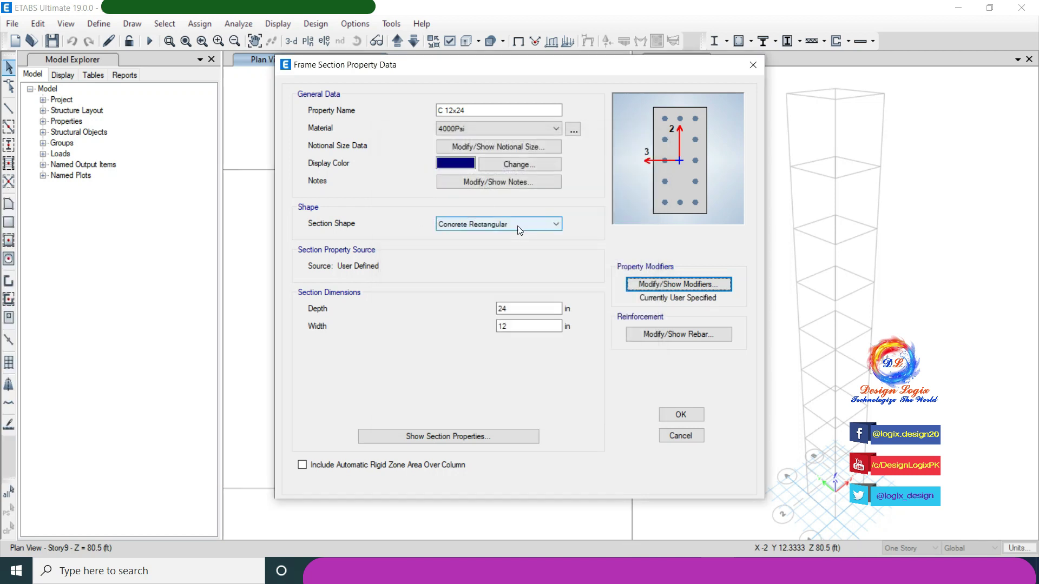
Step: Review the C 12x24 section's column reinforcement settings, keeping the 1.5 in clear cover, and accept the section
{"action": "left_click", "coordinate": [667, 336]}
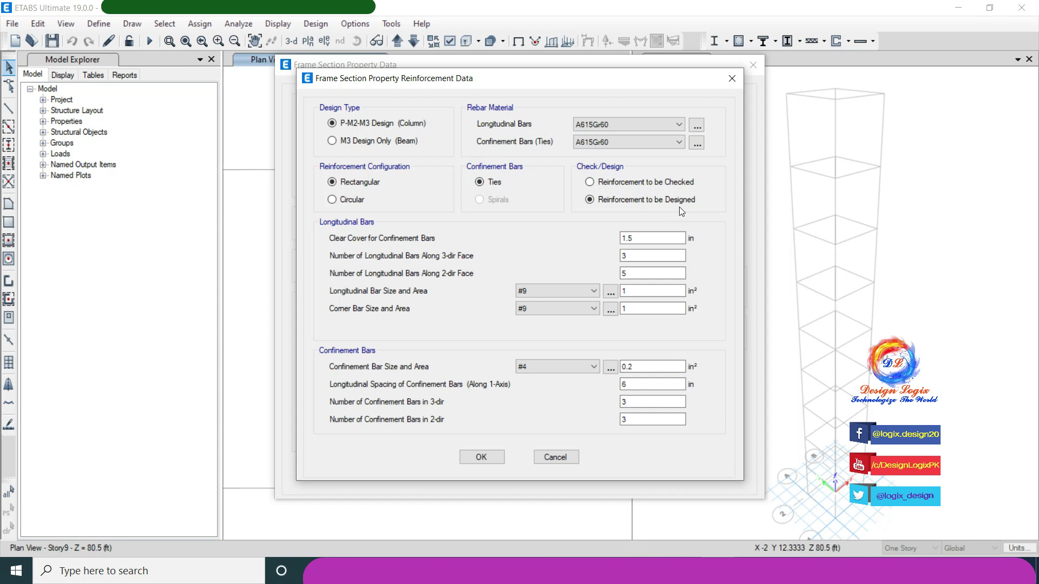
{"action": "left_click", "coordinate": [667, 236]}
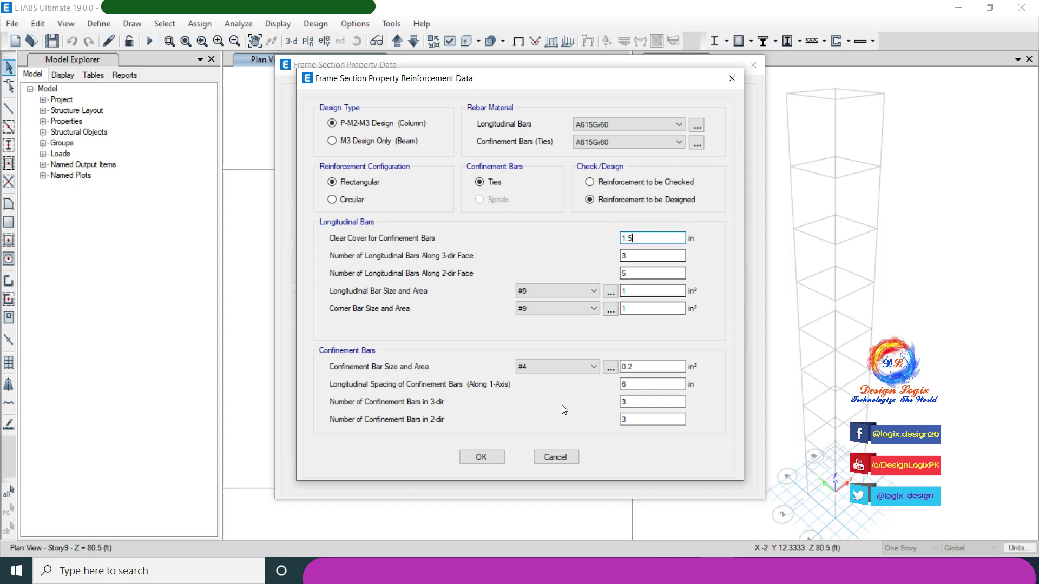
{"action": "left_click", "coordinate": [491, 458]}
{"action": "left_click", "coordinate": [674, 416]}
Step: Delete the W8X31 section from the frame properties
{"action": "left_click", "coordinate": [519, 254]}
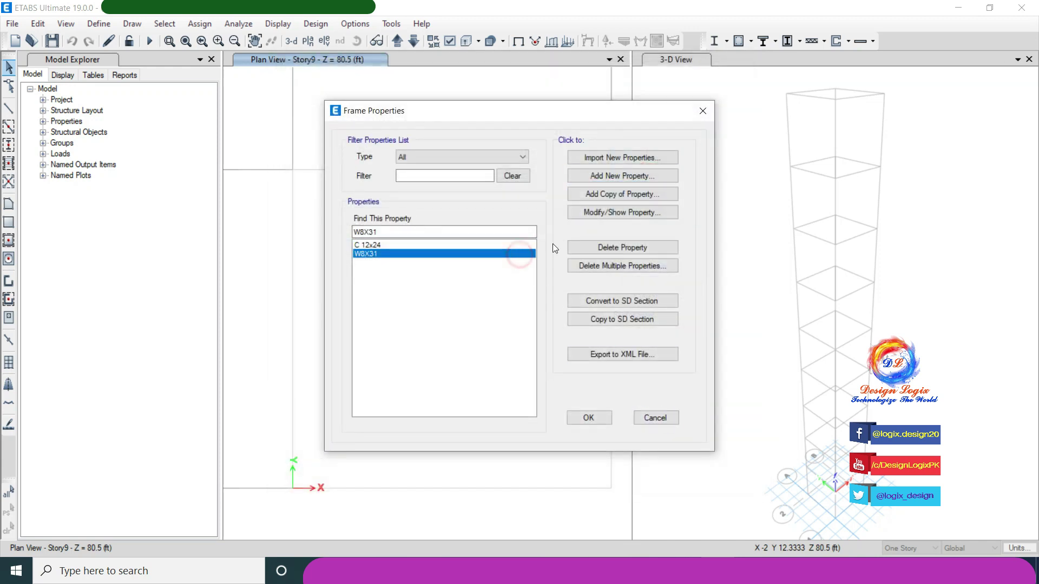
{"action": "left_click", "coordinate": [592, 247]}
{"action": "left_click", "coordinate": [572, 332]}
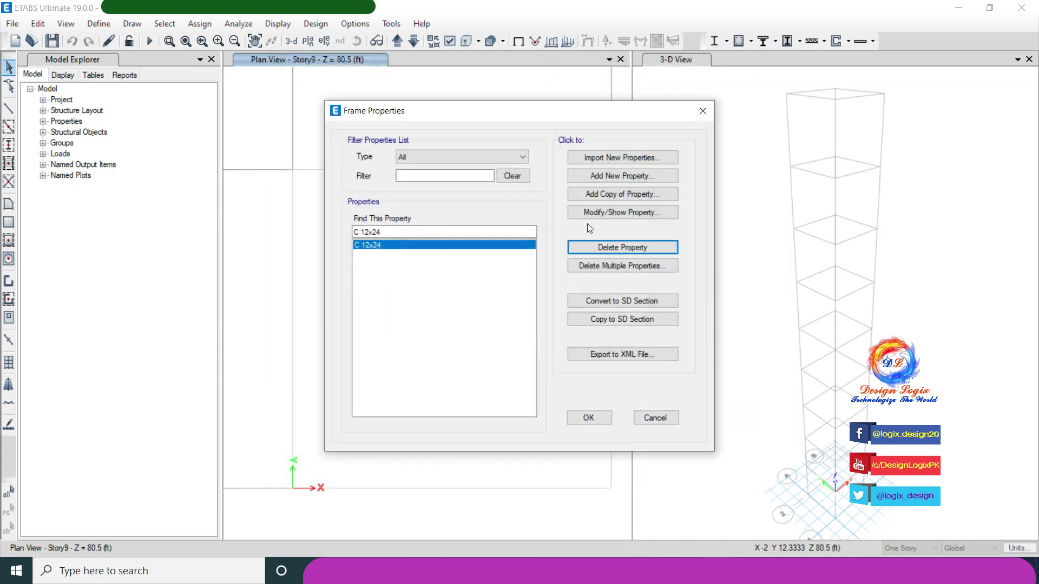
Step: Add a concrete rectangular frame section named B 8x24 with a red display color
{"action": "left_click", "coordinate": [619, 176]}
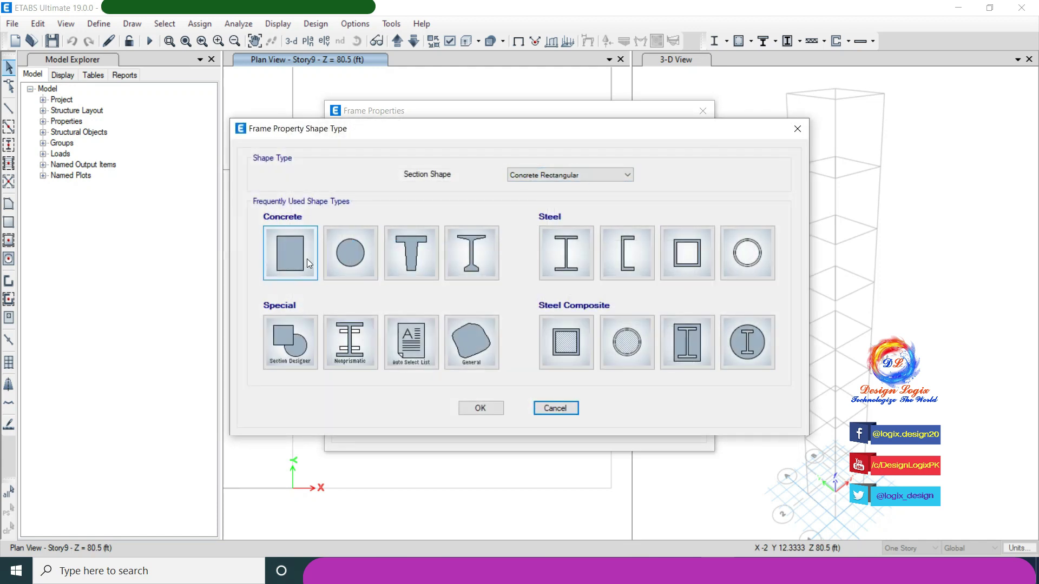
{"action": "left_click", "coordinate": [306, 259]}
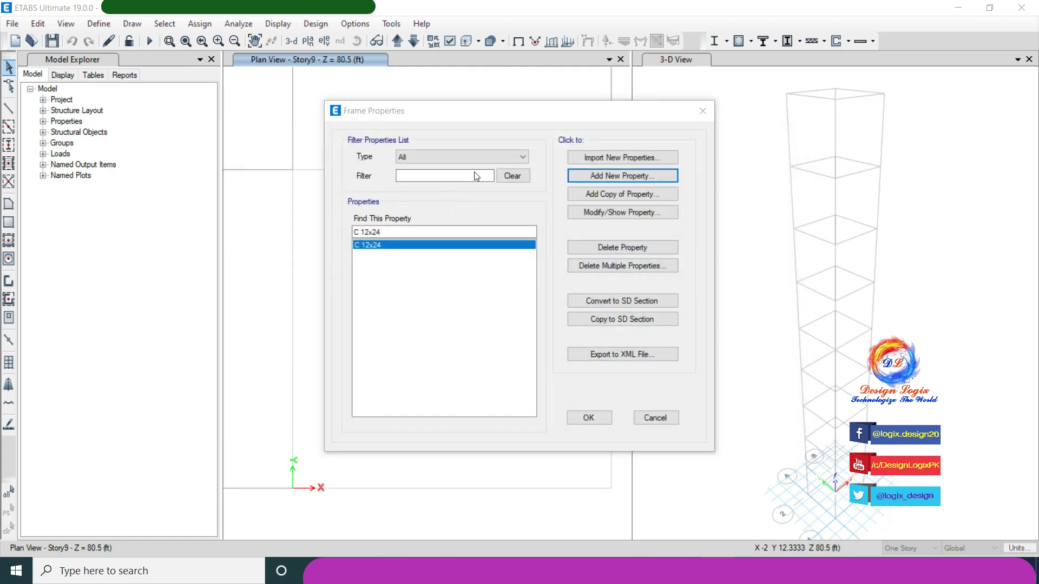
{"action": "type", "text": "B 8x24"}
{"action": "key", "text": "Tab"}
{"action": "key", "text": "Tab"}
{"action": "key", "text": "Tab"}
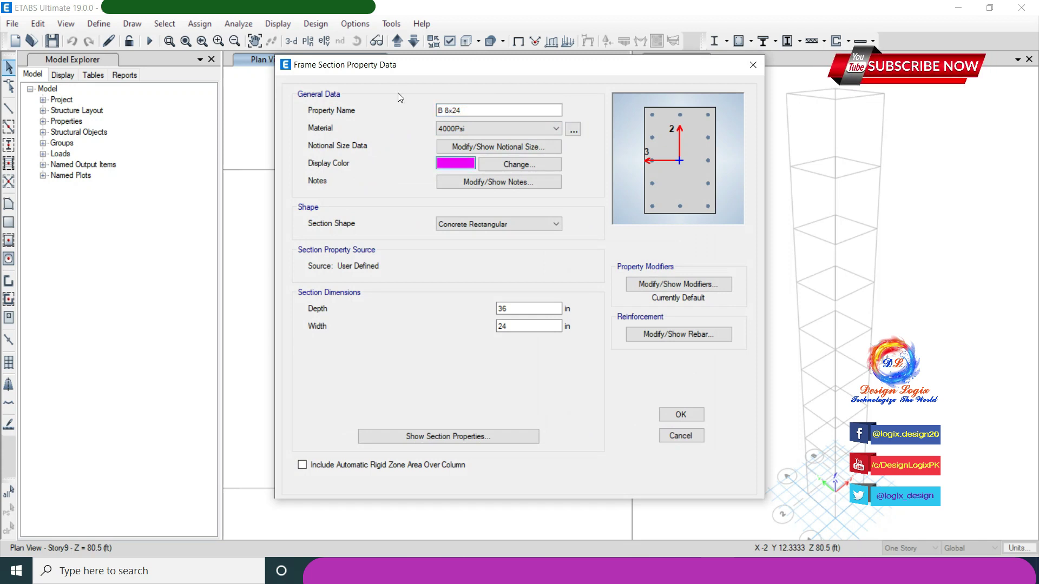
{"action": "left_click", "coordinate": [443, 164]}
{"action": "left_click", "coordinate": [380, 170]}
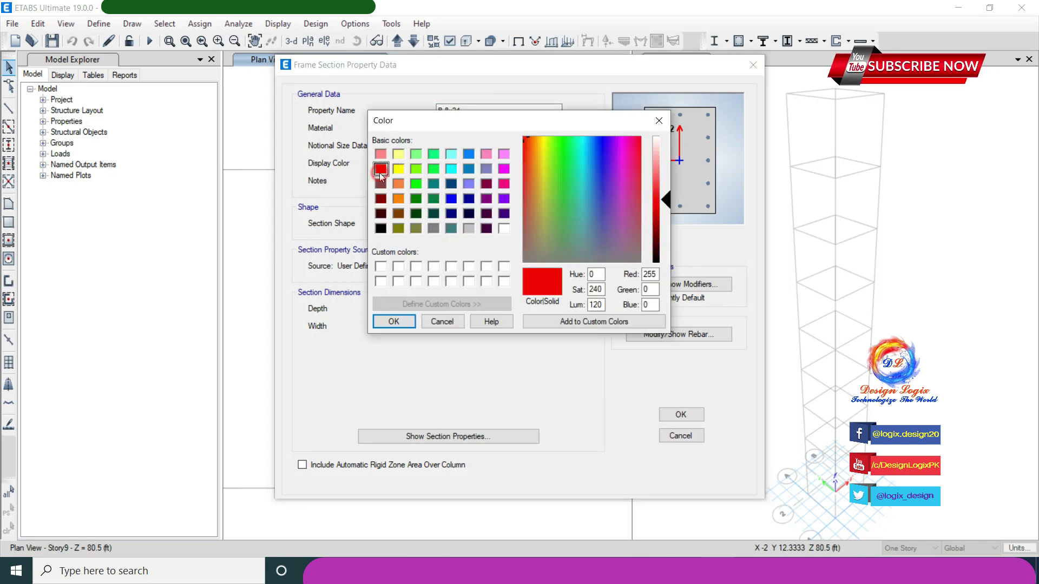
{"action": "left_click", "coordinate": [396, 319]}
Step: Set the B 8x24 section's depth to 24 in and width to 8 in
{"action": "double_click", "coordinate": [509, 309]}
{"action": "type", "text": "24"}
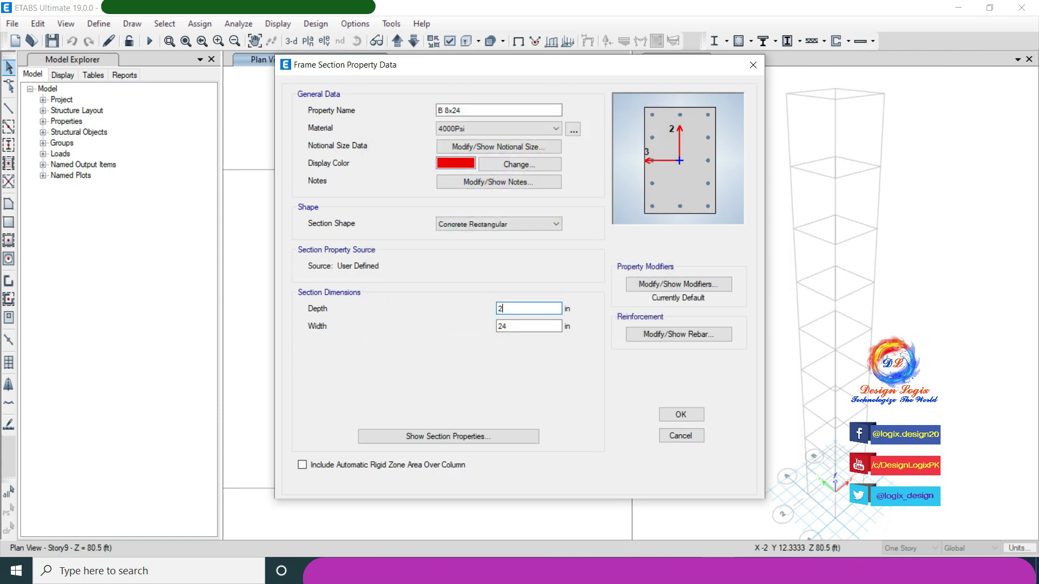
{"action": "key", "text": "Tab"}
{"action": "type", "text": "8"}
{"action": "left_click", "coordinate": [503, 308]}
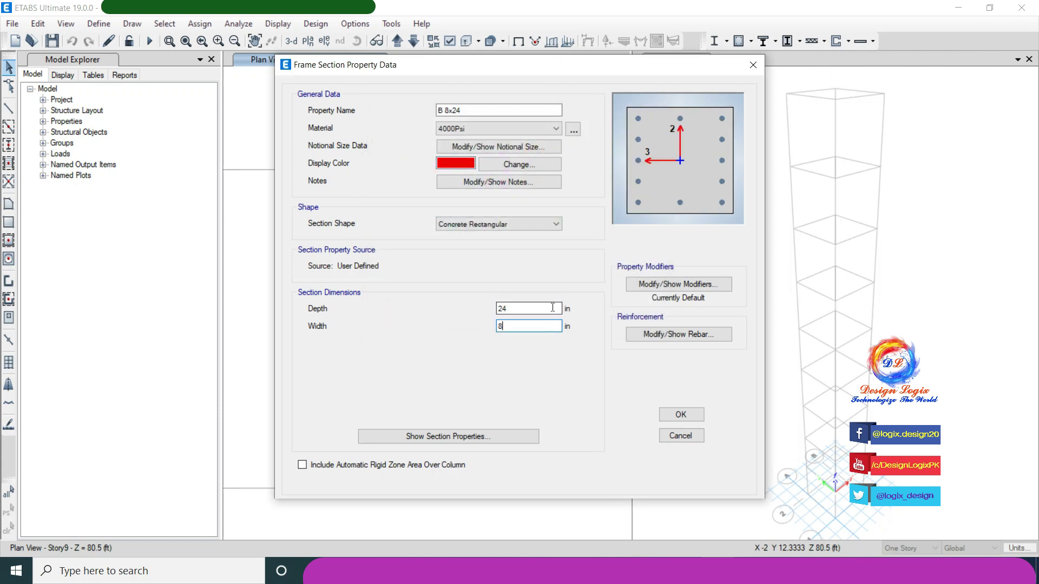
Step: Set the B 8x24 stiffness modifiers to 0.1 for the torsional constant and 0.35 for the moments of inertia about the 2 and 3 axes
{"action": "left_click", "coordinate": [703, 283]}
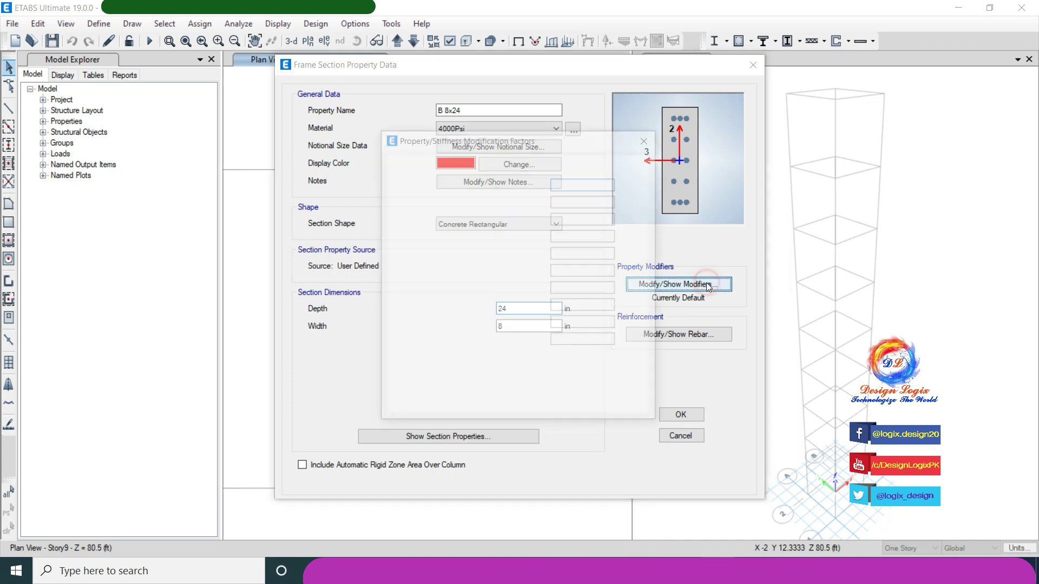
{"action": "double_click", "coordinate": [562, 236]}
{"action": "type", "text": "0.1"}
{"action": "key", "text": "Tab"}
{"action": "type", "text": "0.35"}
{"action": "key", "text": "Tab"}
{"action": "type", "text": "0.5"}
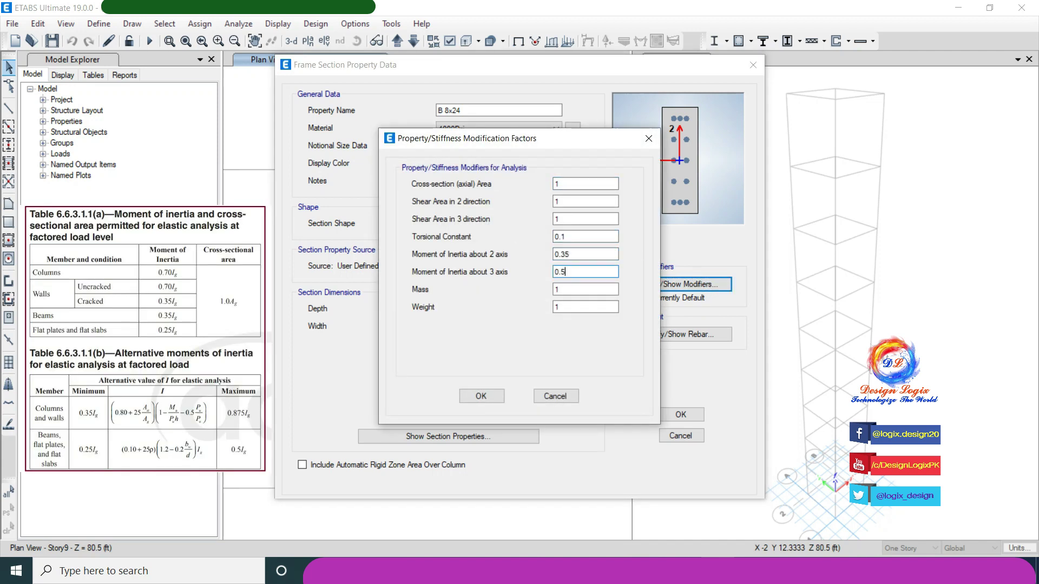
{"action": "type", "text": "5"}
{"action": "key", "text": "BackSpace"}
{"action": "key", "text": "BackSpace"}
{"action": "type", "text": "35"}
{"action": "key", "text": "Tab"}
{"action": "left_click", "coordinate": [490, 397]}
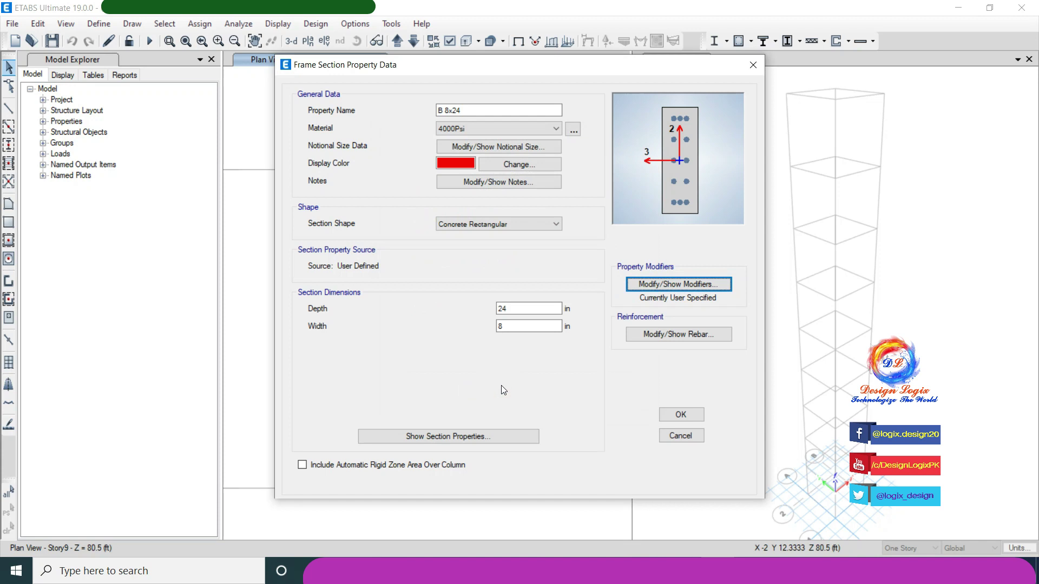
Step: Set the B 8x24 reinforcement to M3 Design Only (Beam) with 3 in top and bottom bar covers, and accept the frame sections
{"action": "left_click", "coordinate": [653, 335]}
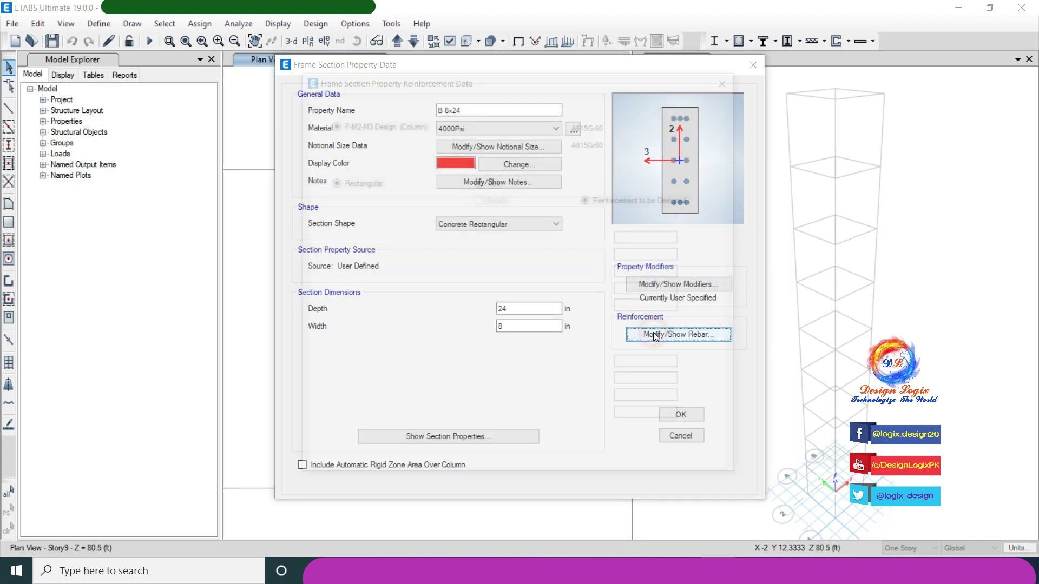
{"action": "left_click", "coordinate": [408, 141]}
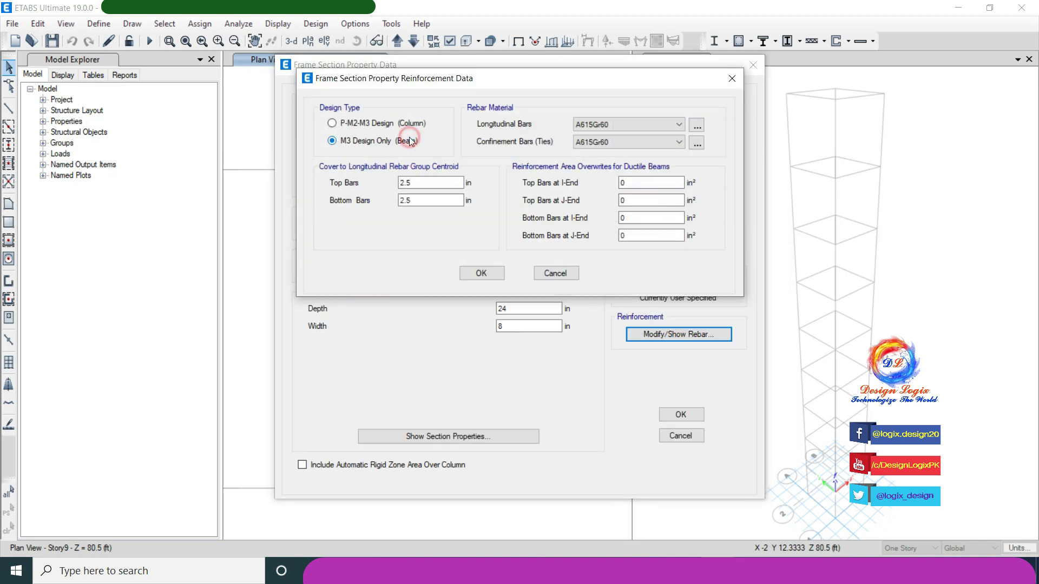
{"action": "double_click", "coordinate": [416, 182]}
{"action": "type", "text": "3"}
{"action": "key", "text": "Tab"}
{"action": "type", "text": "3"}
{"action": "left_click", "coordinate": [496, 272]}
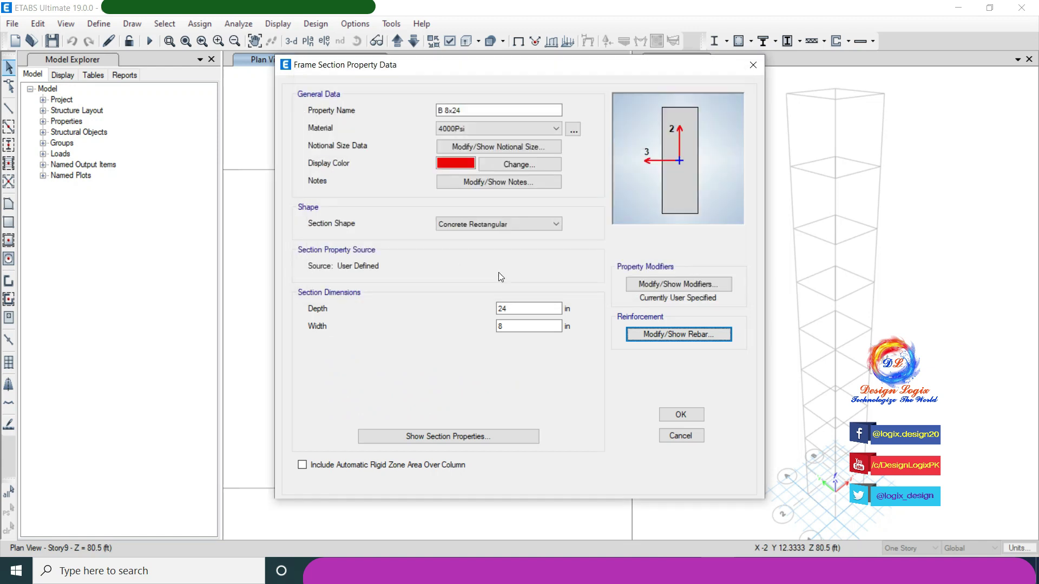
{"action": "left_click", "coordinate": [686, 413]}
{"action": "left_click", "coordinate": [600, 417]}
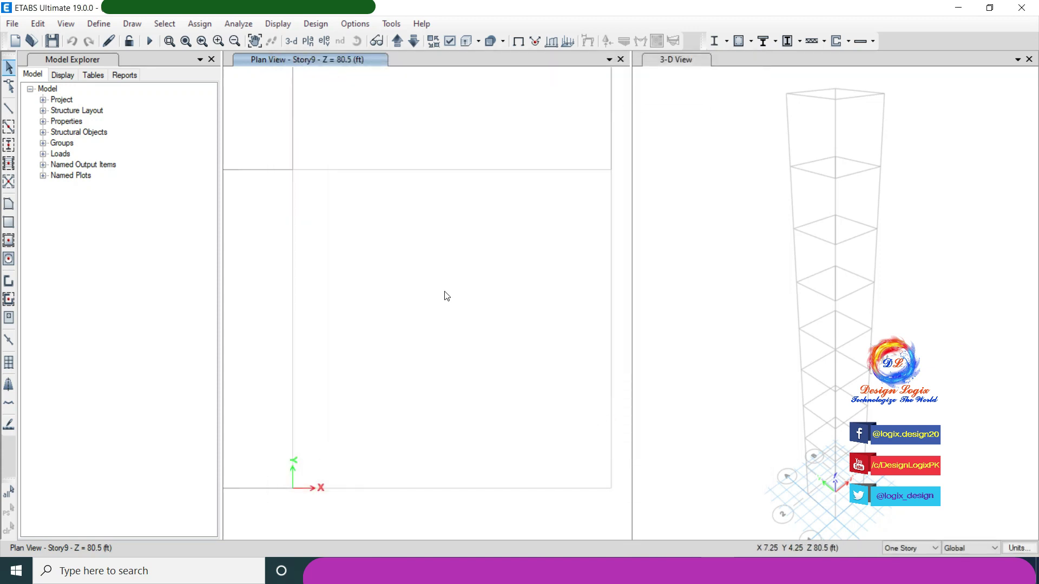
Step: Delete the preselected default slab property from the slab section definitions
{"action": "left_click", "coordinate": [108, 24]}
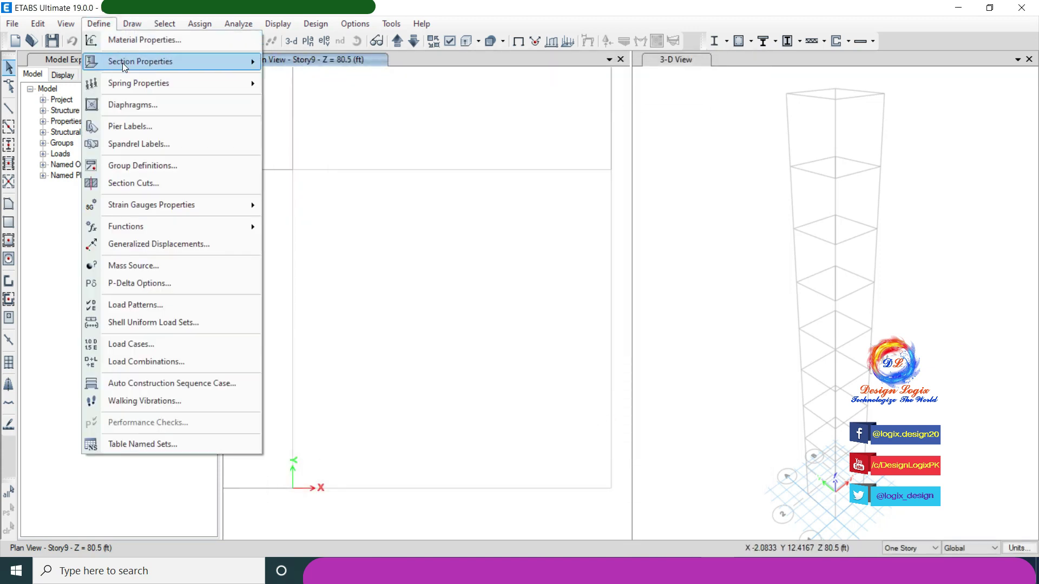
{"action": "mouse_move", "coordinate": [122, 62]}
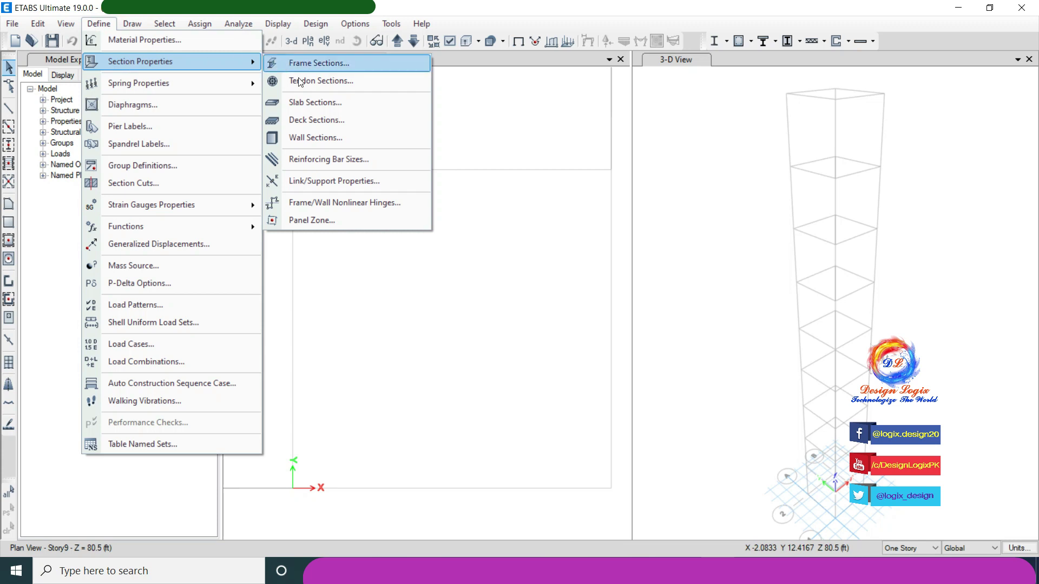
{"action": "left_click", "coordinate": [323, 103]}
{"action": "left_click", "coordinate": [563, 291]}
{"action": "left_click", "coordinate": [548, 330]}
Step: Rename the remaining slab property S 6 and give it a red display color and a 6 in thickness
{"action": "left_click", "coordinate": [564, 273]}
{"action": "double_click", "coordinate": [547, 137]}
{"action": "type", "text": "S 6"}
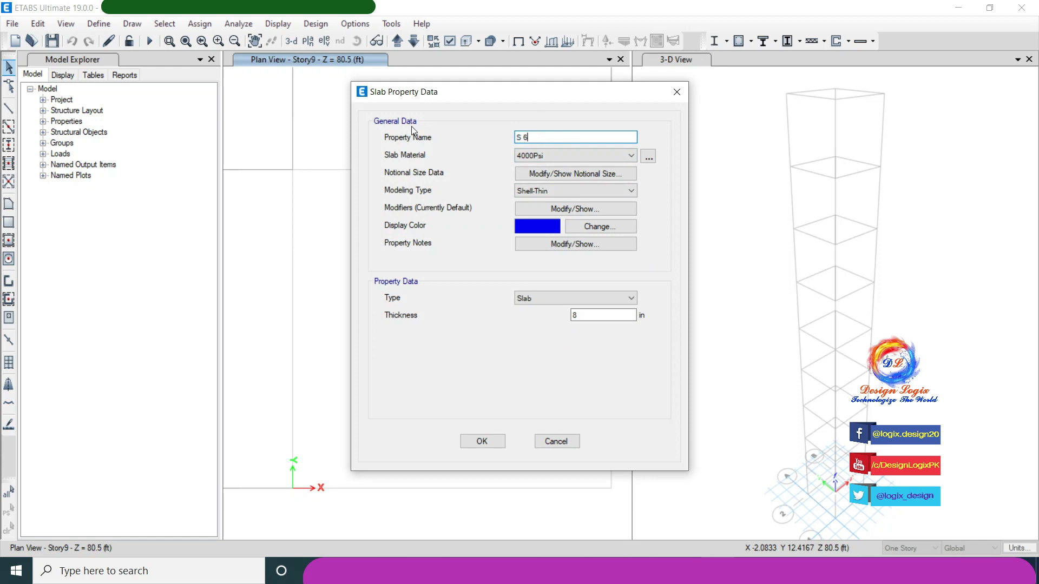
{"action": "left_click", "coordinate": [531, 229]}
{"action": "left_click", "coordinate": [380, 169]}
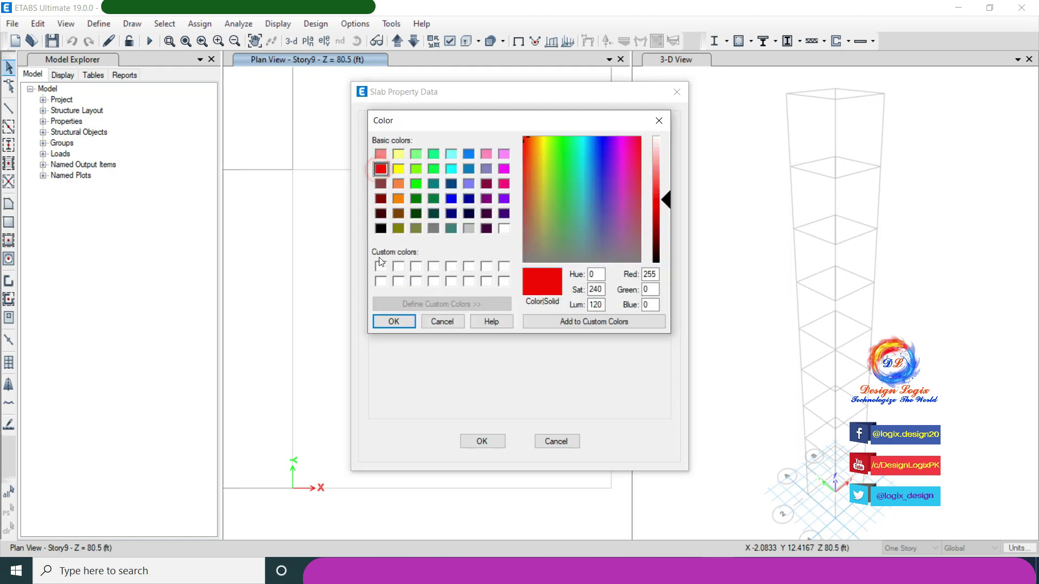
{"action": "left_click", "coordinate": [391, 321]}
{"action": "double_click", "coordinate": [575, 315]}
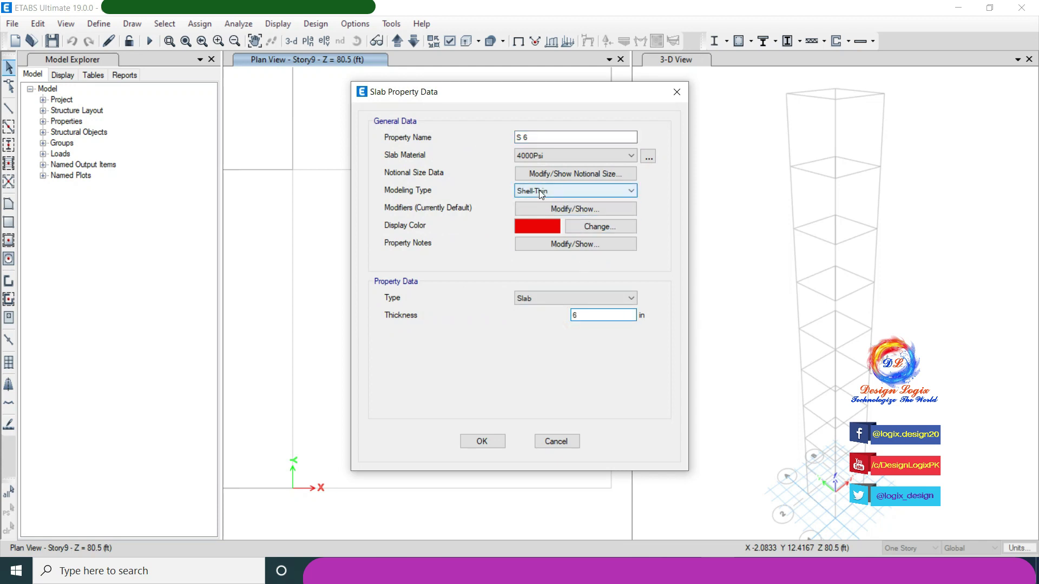
Step: Set the S 6 slab's bending m11, m22 and m12 stiffness modifiers to 0.25 and accept the slab property
{"action": "left_click", "coordinate": [563, 210]}
{"action": "double_click", "coordinate": [558, 237]}
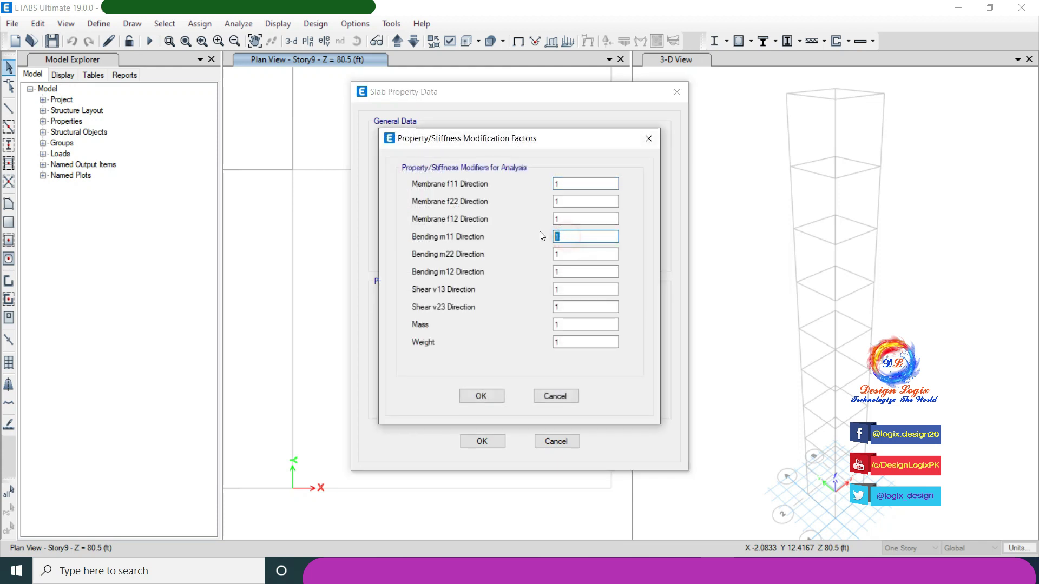
{"action": "type", "text": "0.25"}
{"action": "key", "text": "Tab"}
{"action": "type", "text": "0.25"}
{"action": "key", "text": "Tab"}
{"action": "type", "text": "0.25"}
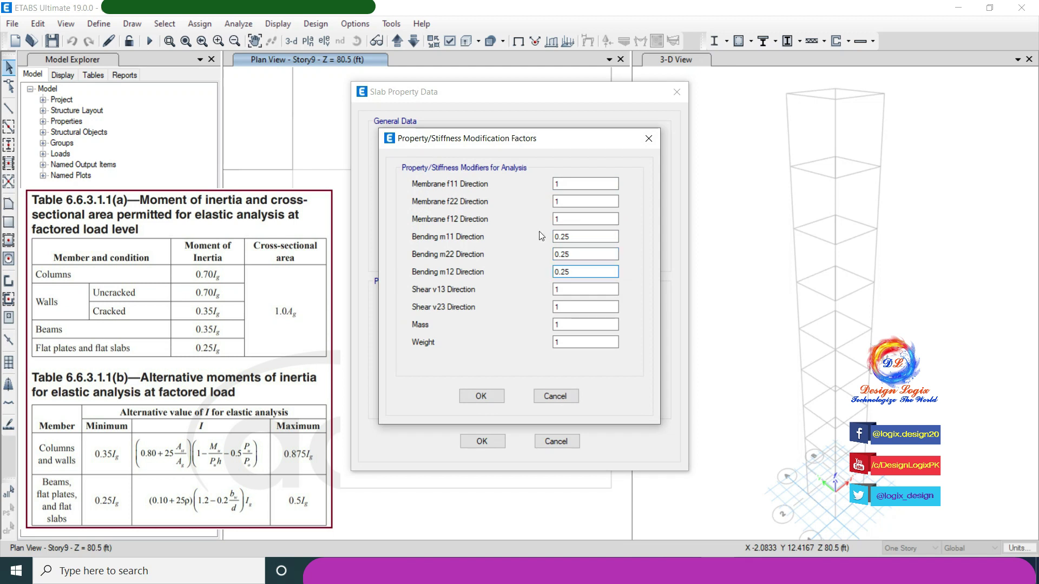
{"action": "left_click", "coordinate": [499, 397]}
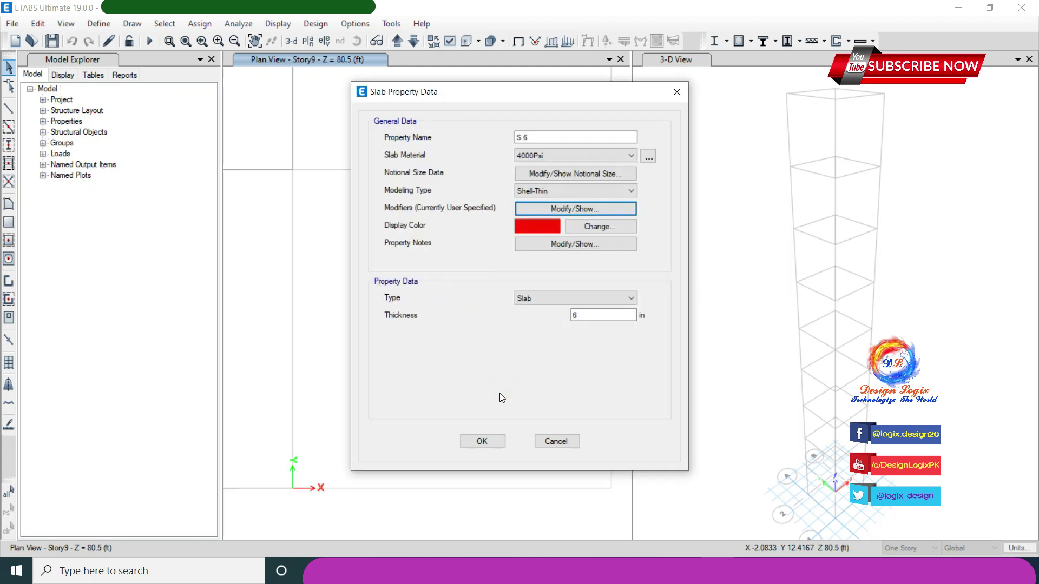
{"action": "left_click", "coordinate": [491, 441]}
Step: Add a slab property named St 7 with a 7 in thickness and a light magenta display color
{"action": "left_click", "coordinate": [593, 234]}
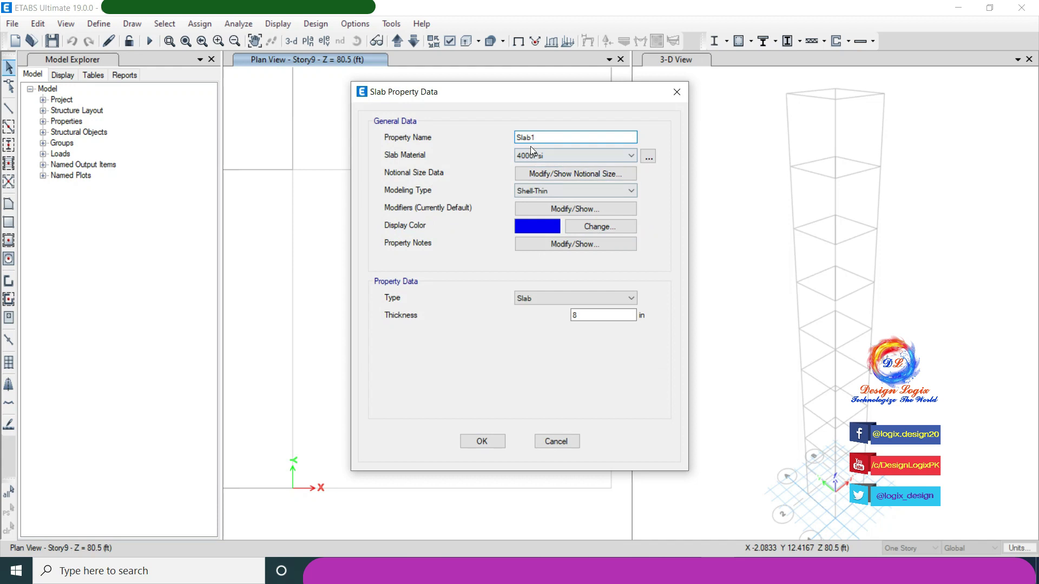
{"action": "type", "text": "St 7"}
{"action": "left_click", "coordinate": [569, 319]}
{"action": "double_click", "coordinate": [569, 319]}
{"action": "type", "text": "7"}
{"action": "left_click", "coordinate": [547, 227]}
{"action": "left_click", "coordinate": [504, 155]}
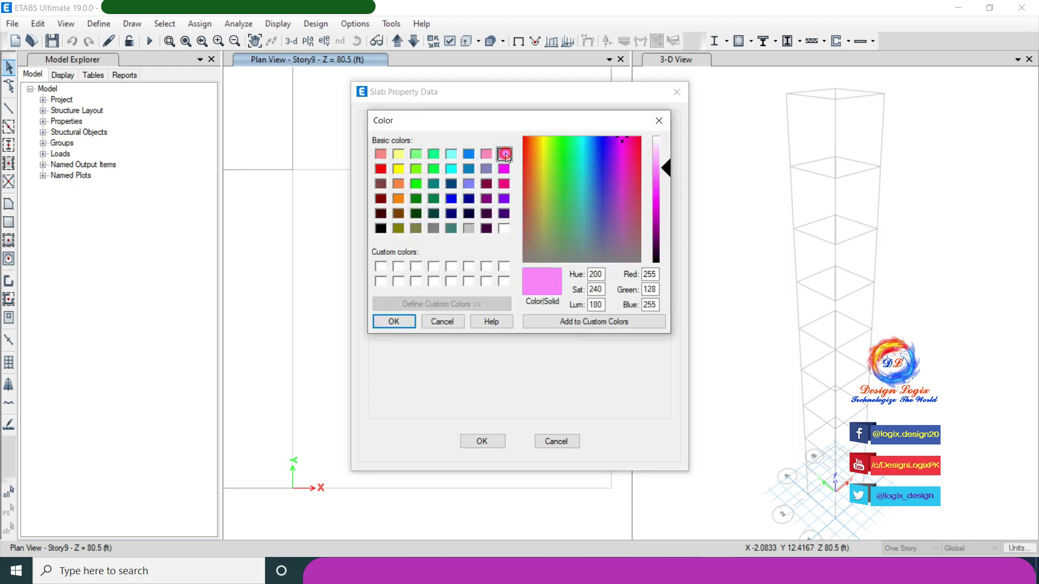
{"action": "left_click", "coordinate": [400, 323]}
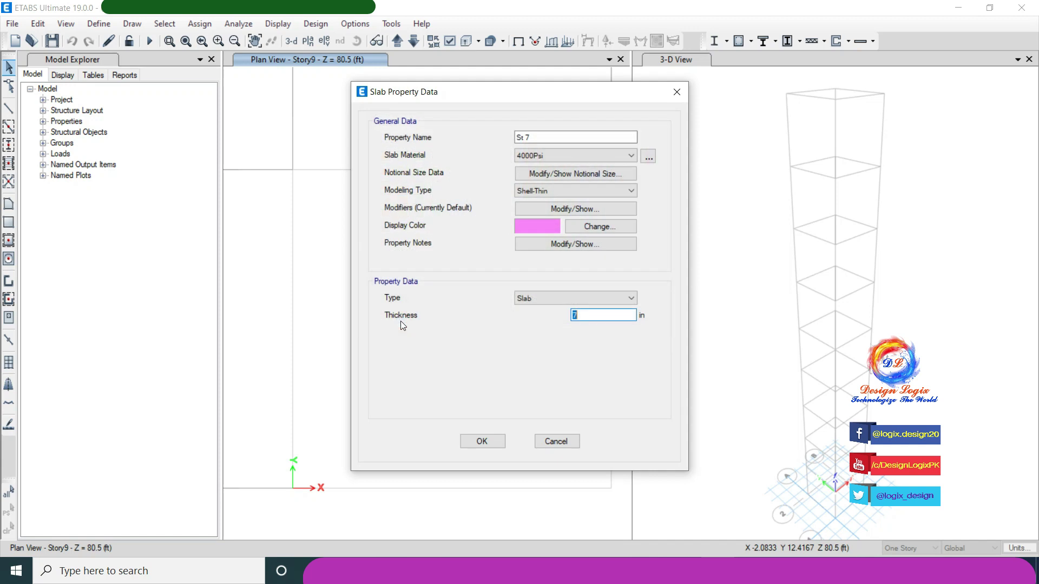
Step: Set the St 7 slab's modeling type to Membrane, keep its default stiffness modifiers, and accept the slab properties
{"action": "left_click", "coordinate": [556, 193]}
{"action": "left_click", "coordinate": [548, 218]}
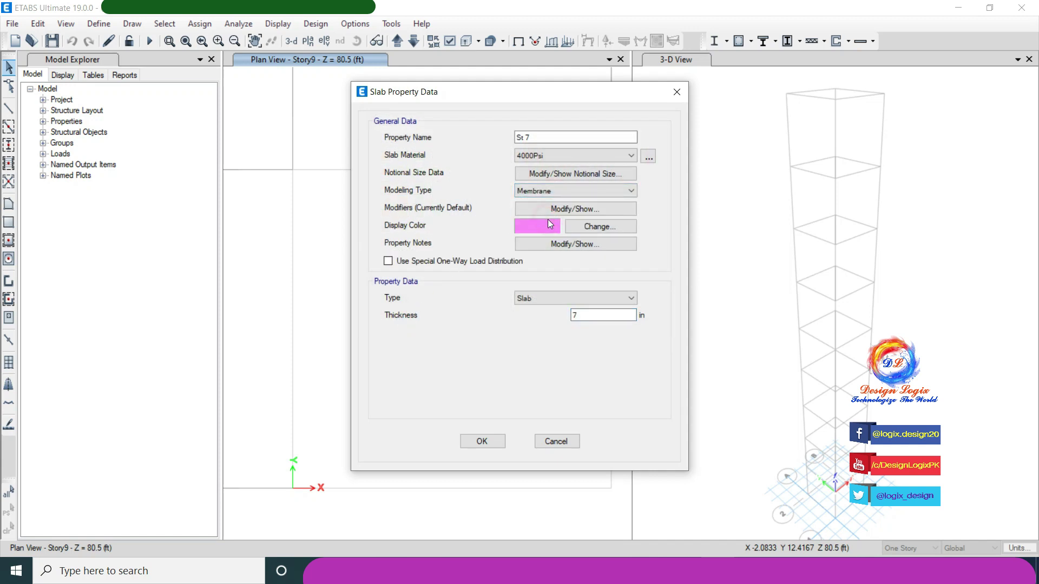
{"action": "left_click", "coordinate": [555, 209]}
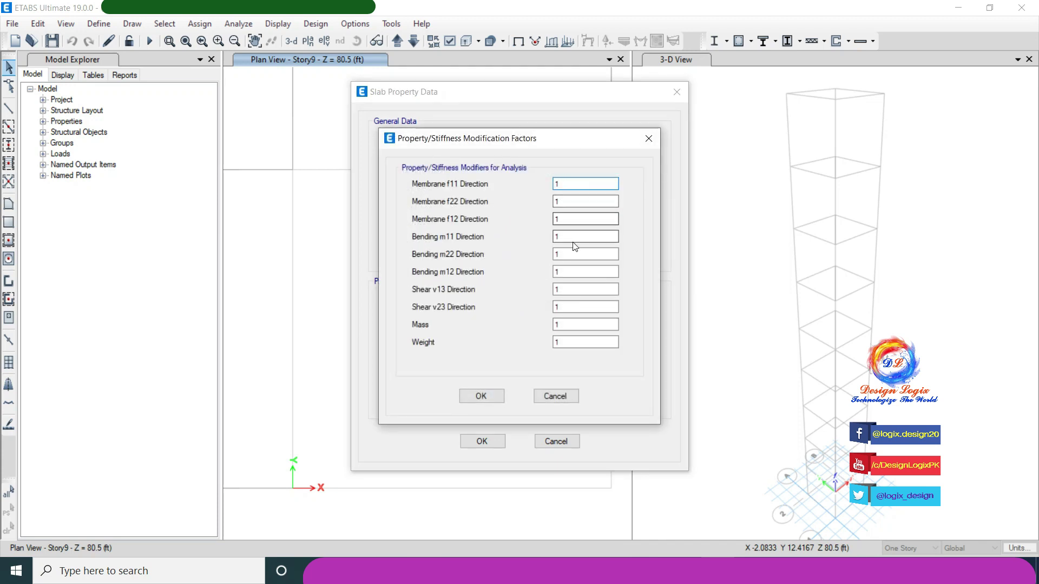
{"action": "left_click", "coordinate": [481, 396]}
{"action": "left_click", "coordinate": [482, 441]}
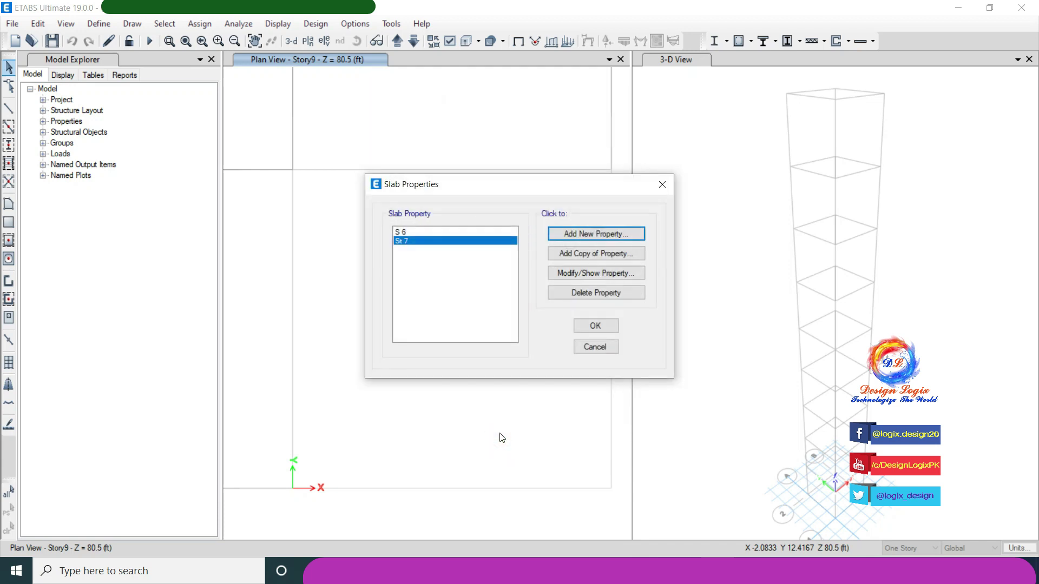
{"action": "left_click", "coordinate": [582, 326]}
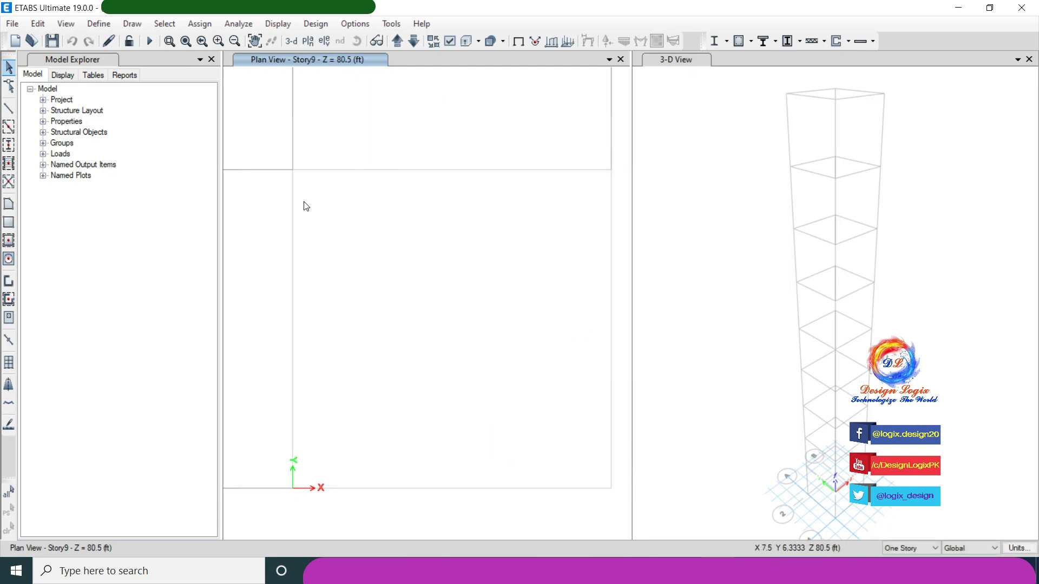
Step: Add a load pattern named Sdl of type Super Dead with a self weight multiplier of 0
{"action": "left_click", "coordinate": [95, 26]}
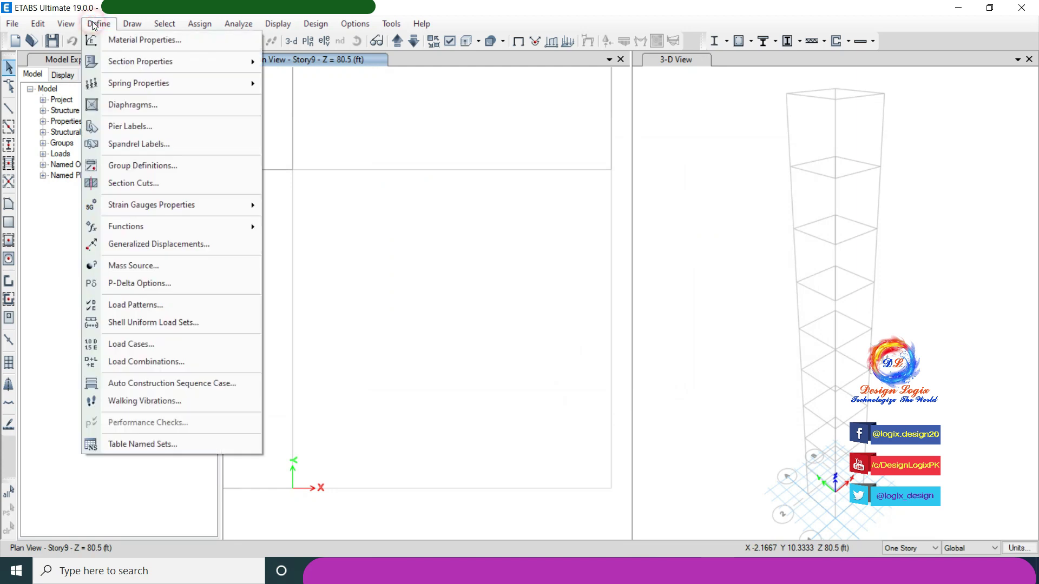
{"action": "left_click", "coordinate": [144, 304]}
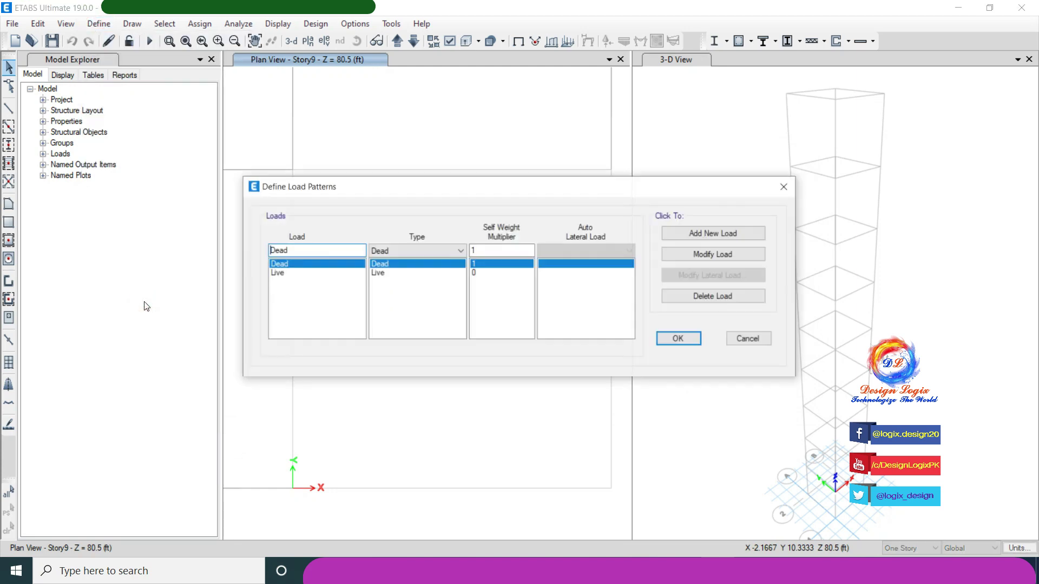
{"action": "double_click", "coordinate": [295, 251]}
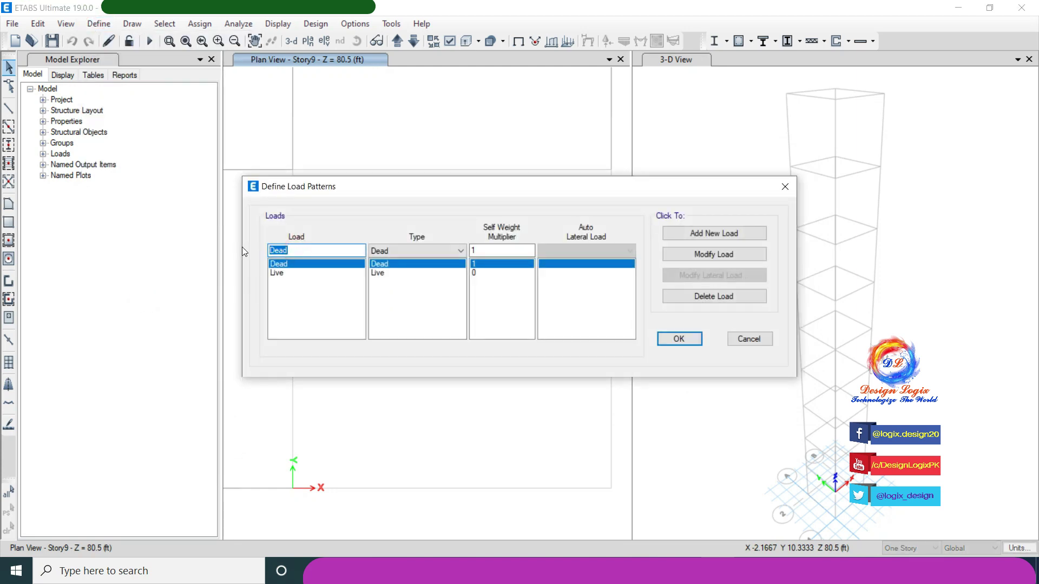
{"action": "type", "text": "Sdl"}
{"action": "left_click", "coordinate": [384, 251]}
{"action": "left_click", "coordinate": [392, 270]}
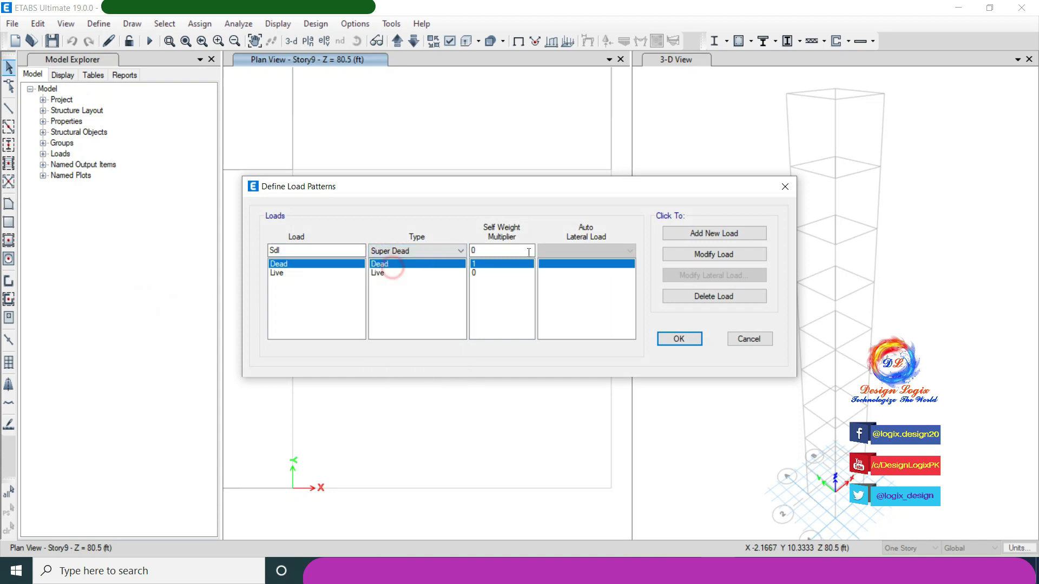
{"action": "left_click", "coordinate": [746, 234]}
Step: Add a load pattern named EQX of type Seismic, using UBC 97 as its auto lateral load
{"action": "double_click", "coordinate": [319, 250]}
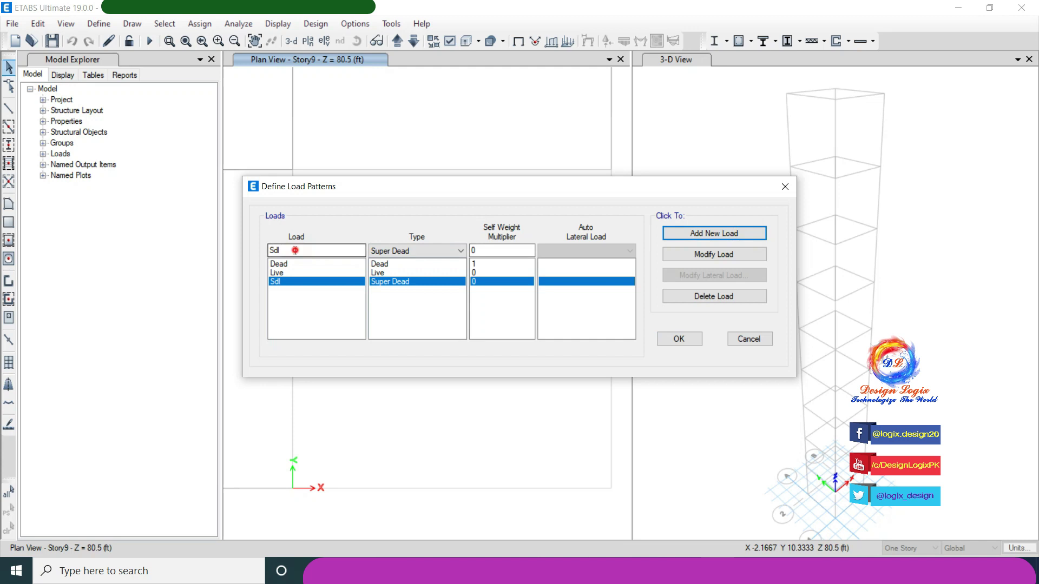
{"action": "type", "text": "EQX"}
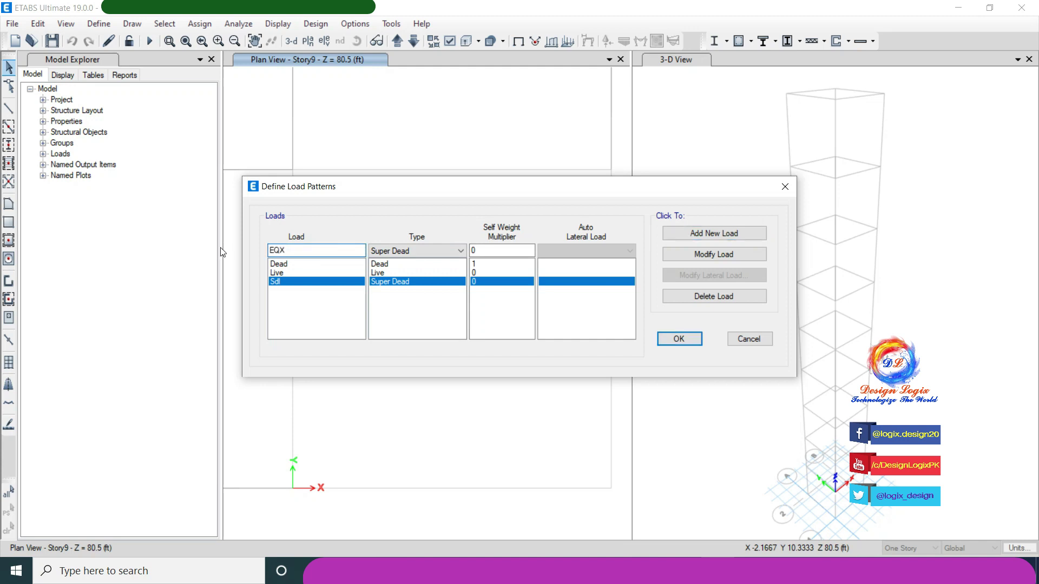
{"action": "left_click", "coordinate": [406, 252]}
{"action": "left_click", "coordinate": [406, 316]}
{"action": "left_click", "coordinate": [622, 249]}
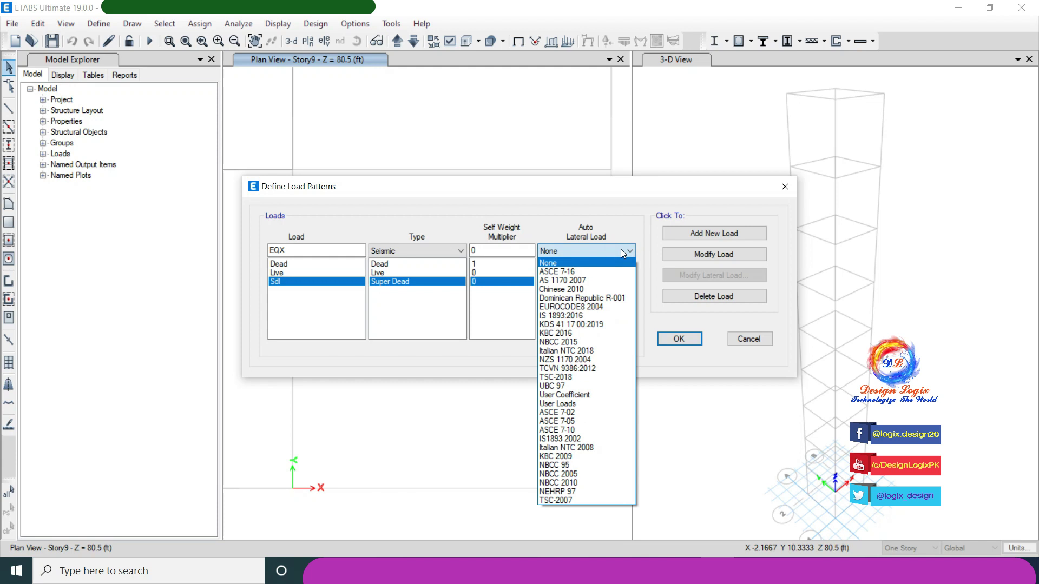
{"action": "left_click", "coordinate": [576, 387]}
{"action": "left_click", "coordinate": [709, 233]}
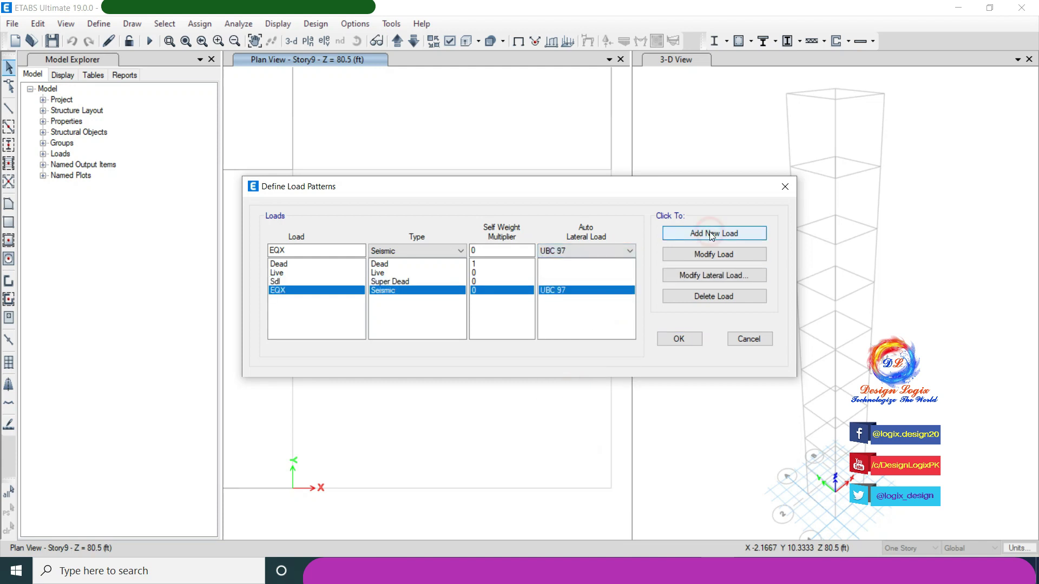
Step: Restrict the EQX lateral load to X Dir only, clearing all eccentricity and Y direction options
{"action": "left_click", "coordinate": [713, 275]}
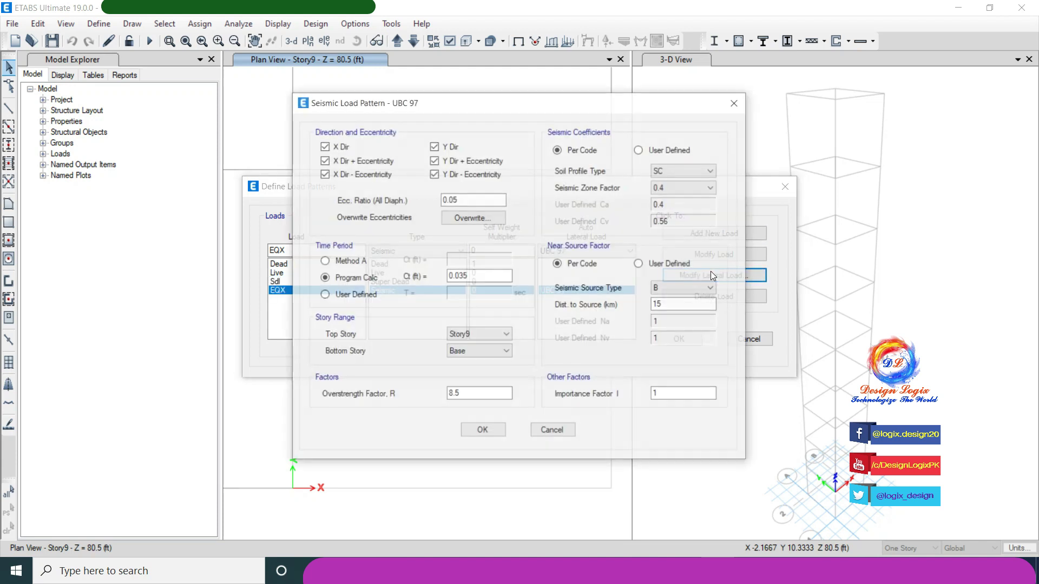
{"action": "left_click", "coordinate": [375, 175]}
{"action": "left_click", "coordinate": [374, 160]}
{"action": "left_click", "coordinate": [449, 161]}
{"action": "left_click", "coordinate": [448, 145]}
{"action": "left_click", "coordinate": [466, 174]}
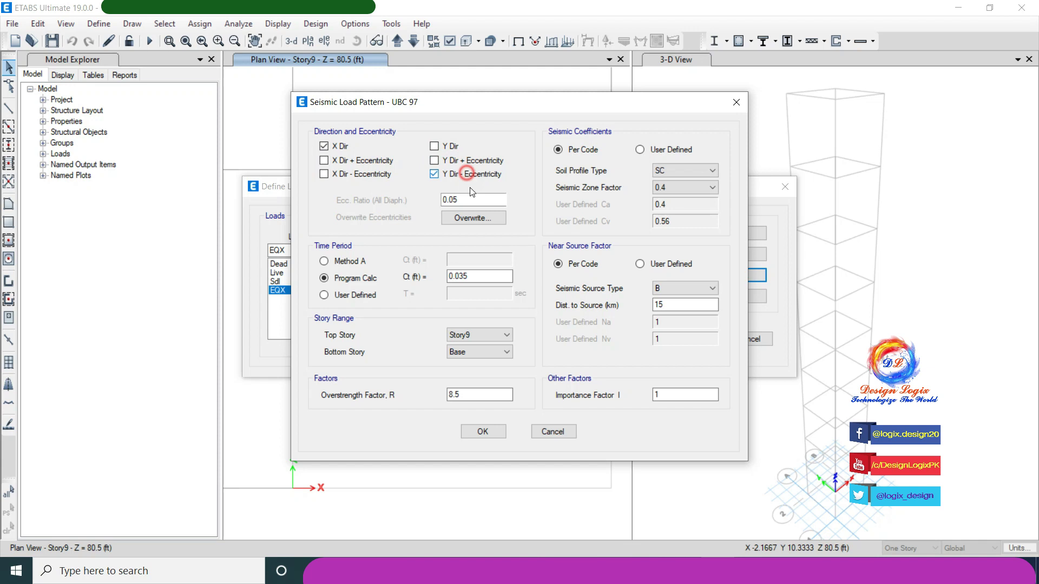
Step: Set EQX's Ct to 0.03, overstrength factor R to 2.2, soil profile SC and seismic zone factor 0.2, and accept the lateral load
{"action": "left_click", "coordinate": [492, 276]}
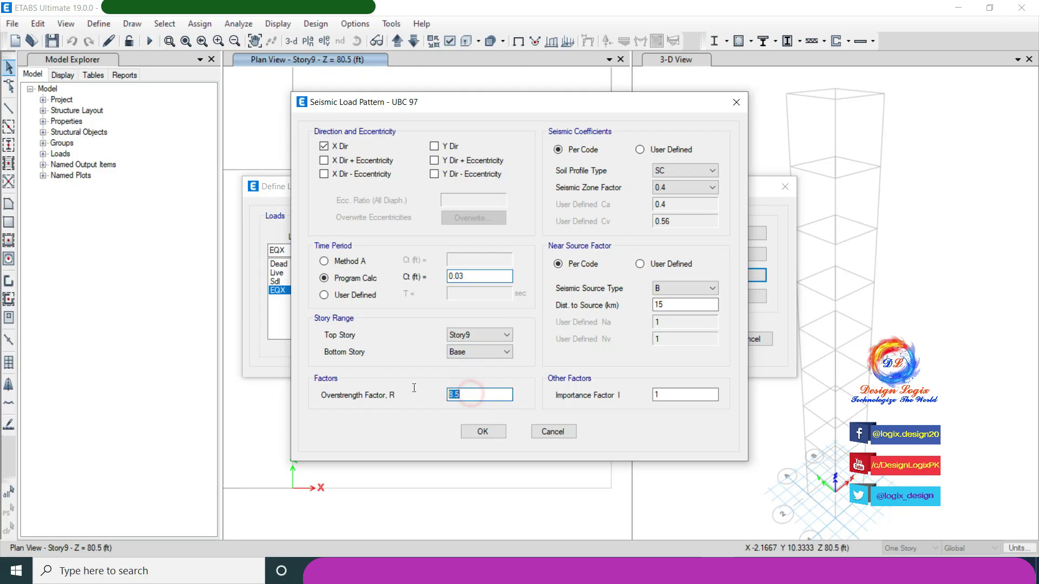
{"action": "type", "text": "2.2"}
{"action": "left_click", "coordinate": [682, 171]}
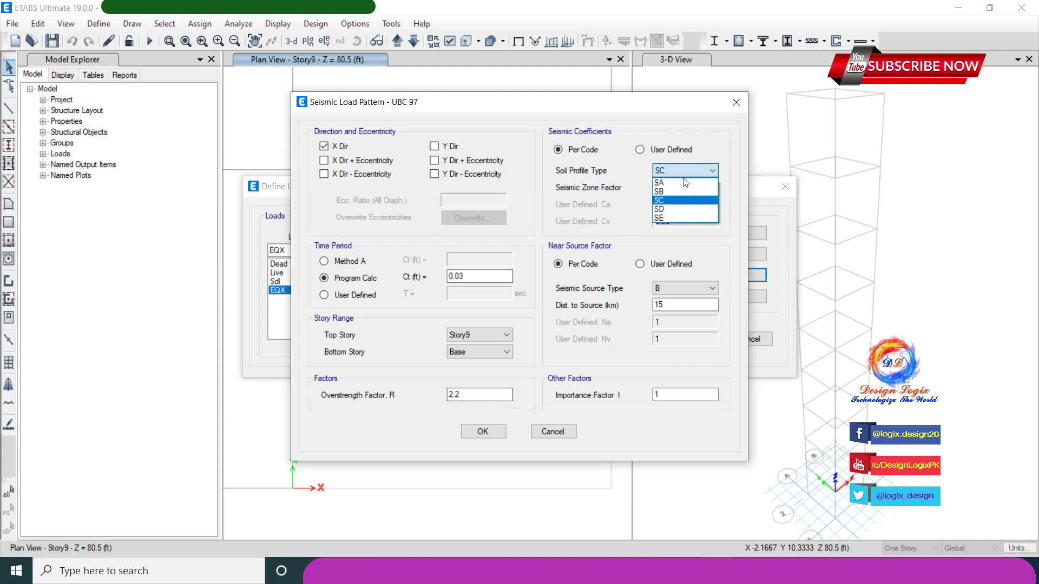
{"action": "left_click", "coordinate": [683, 201]}
{"action": "left_click", "coordinate": [685, 187]}
{"action": "left_click", "coordinate": [681, 217]}
{"action": "left_click", "coordinate": [683, 187]}
{"action": "left_click", "coordinate": [679, 216]}
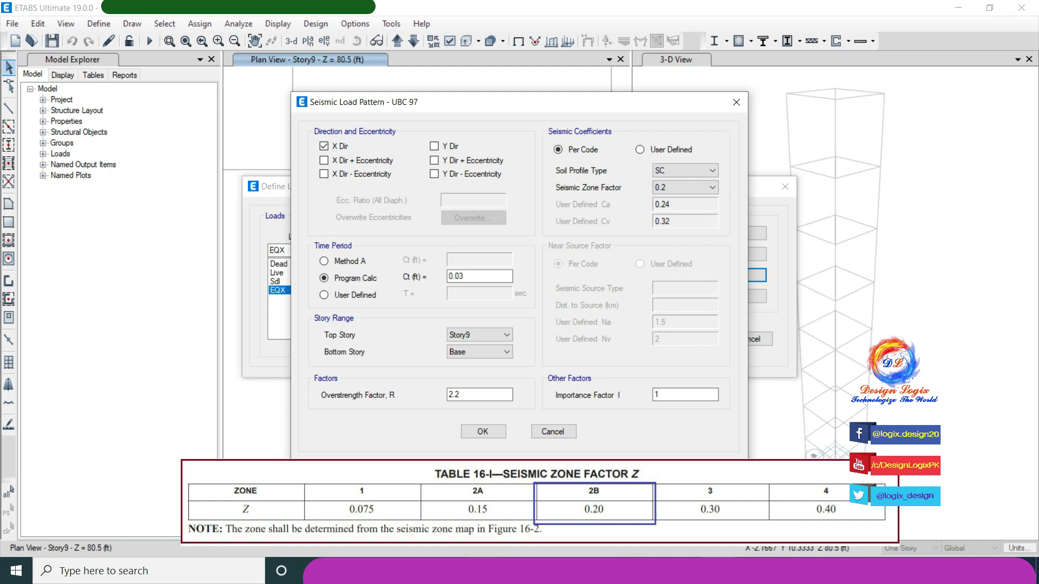
{"action": "left_click", "coordinate": [483, 431]}
Step: Add another UBC 97 seismic load pattern named EQY
{"action": "left_click", "coordinate": [286, 249]}
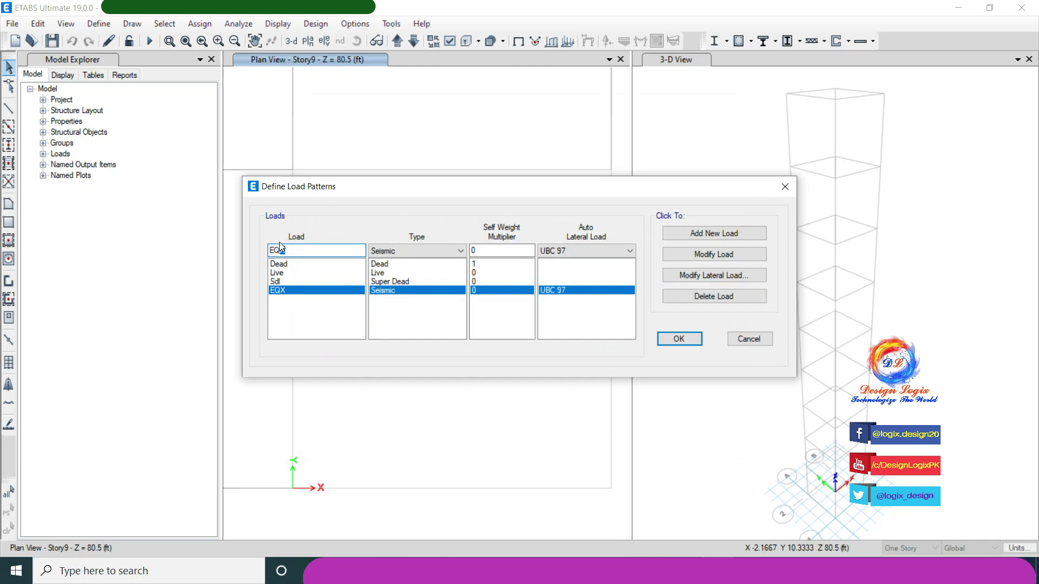
{"action": "type", "text": "Y"}
{"action": "left_click", "coordinate": [756, 234]}
Step: Restrict the EQY lateral load to Y Dir only, clearing all eccentricity and X direction options
{"action": "left_click", "coordinate": [752, 275]}
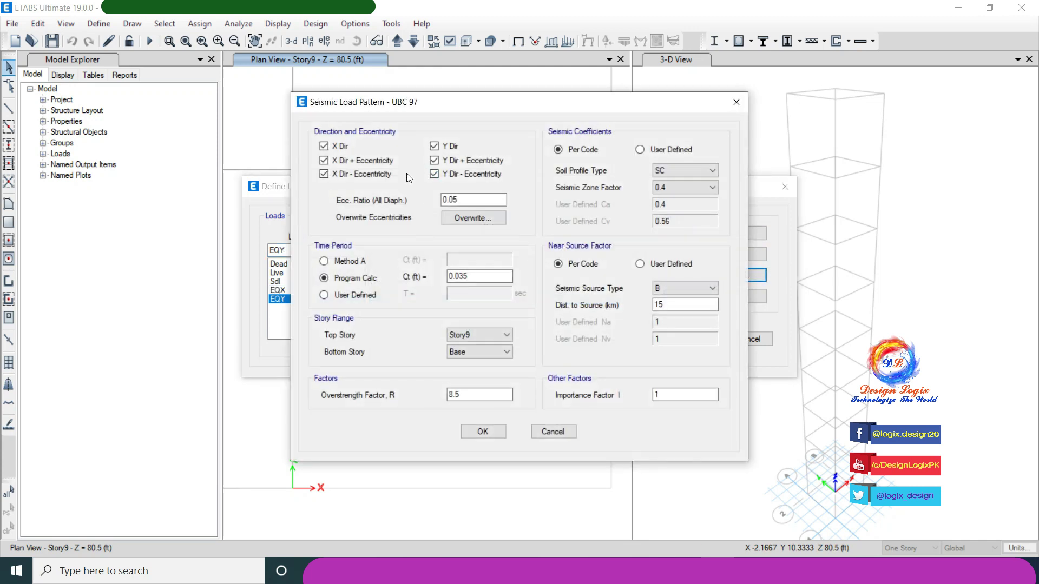
{"action": "left_click", "coordinate": [377, 160]}
{"action": "left_click", "coordinate": [338, 146]}
{"action": "left_click", "coordinate": [479, 160]}
{"action": "left_click", "coordinate": [482, 174]}
Step: Set EQY's Ct to 0.03, overstrength factor R to 2.2 and seismic zone factor to 0.2, and accept the lateral load
{"action": "left_click", "coordinate": [486, 275]}
{"action": "key", "text": "BackSpace"}
{"action": "double_click", "coordinate": [476, 395]}
{"action": "type", "text": "2"}
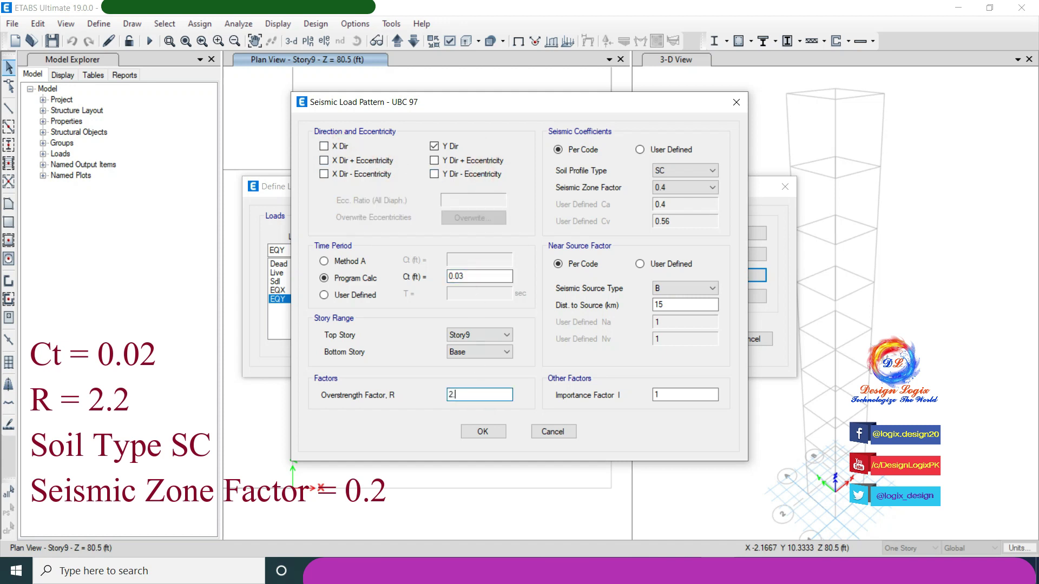
{"action": "left_click", "coordinate": [712, 187]}
{"action": "left_click", "coordinate": [663, 210]}
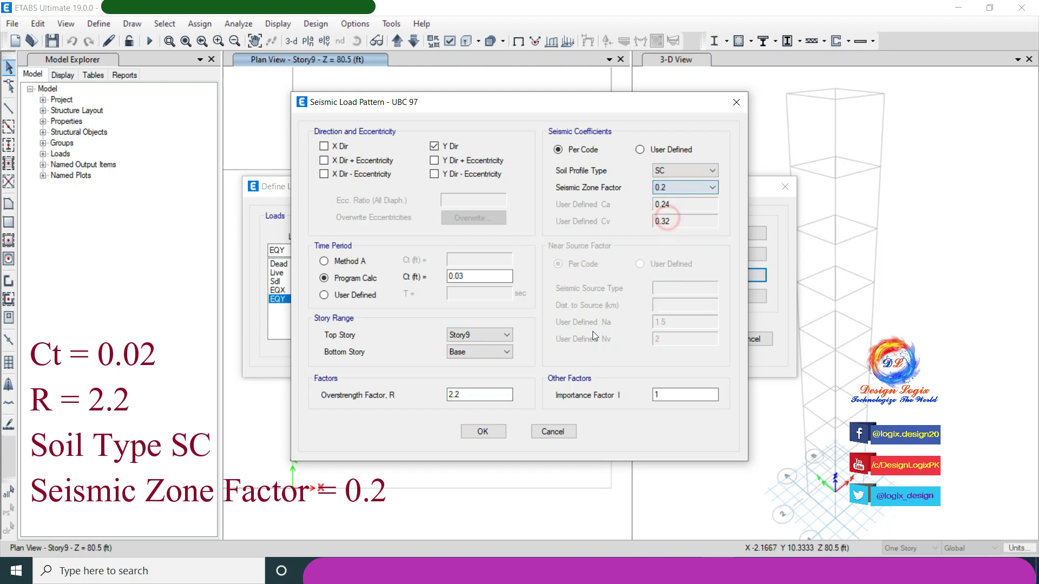
{"action": "left_click", "coordinate": [496, 432]}
Step: Add another UBC 97 seismic load pattern named EQXPY
{"action": "left_click", "coordinate": [301, 250]}
{"action": "key", "text": "BackSpace"}
{"action": "type", "text": "XP"}
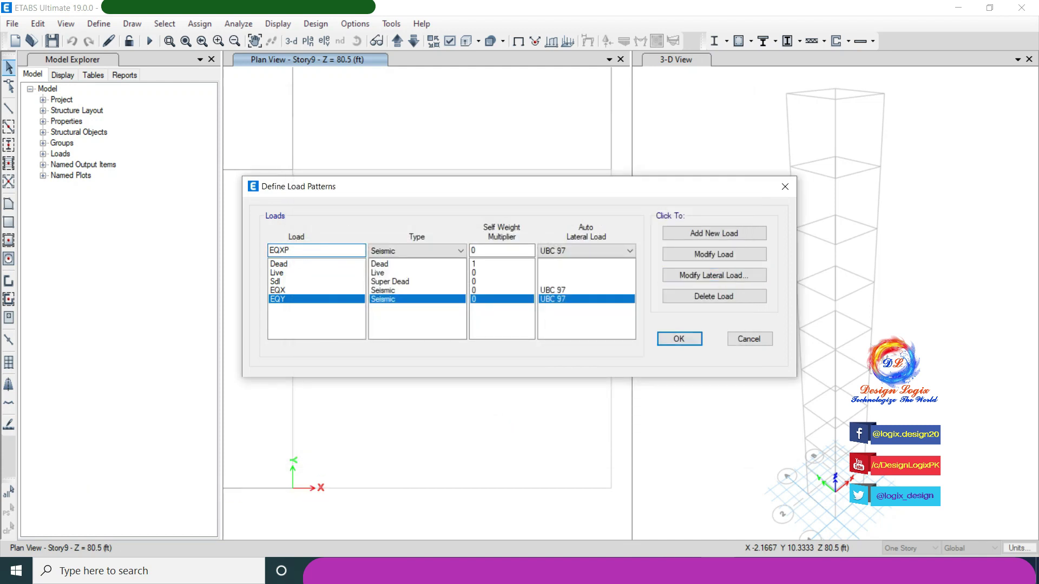
{"action": "left_click", "coordinate": [675, 234]}
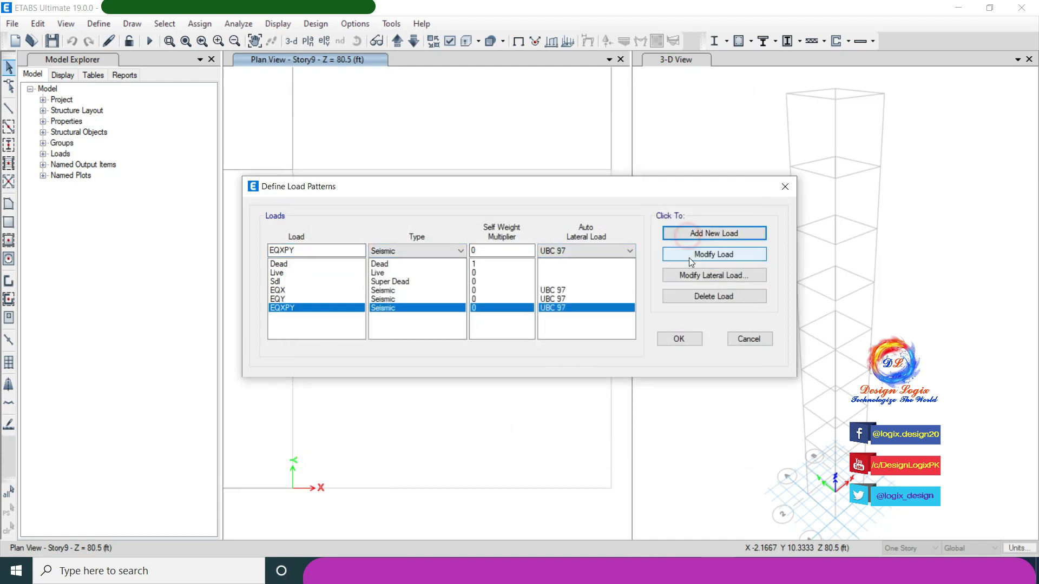
Step: Restrict the EQXPY lateral load to X Dir + Eccentricity and set its Ct to 0.03
{"action": "left_click", "coordinate": [698, 275]}
{"action": "left_click", "coordinate": [373, 173]}
{"action": "left_click", "coordinate": [336, 146]}
{"action": "left_click", "coordinate": [439, 145]}
{"action": "left_click", "coordinate": [460, 161]}
{"action": "left_click", "coordinate": [453, 174]}
{"action": "double_click", "coordinate": [481, 277]}
{"action": "type", "text": "0.03"}
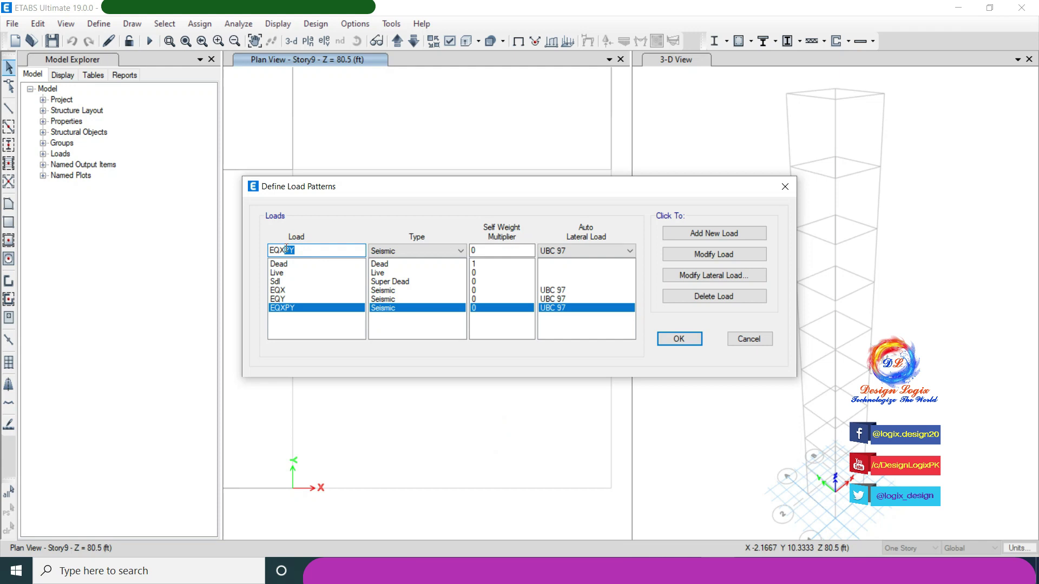
Step: Add a UBC 97 seismic load pattern named EQXNY, restricted to X Dir - Eccentricity with a Ct of 0.03
{"action": "type", "text": "NY"}
{"action": "left_click", "coordinate": [703, 233]}
{"action": "left_click", "coordinate": [725, 275]}
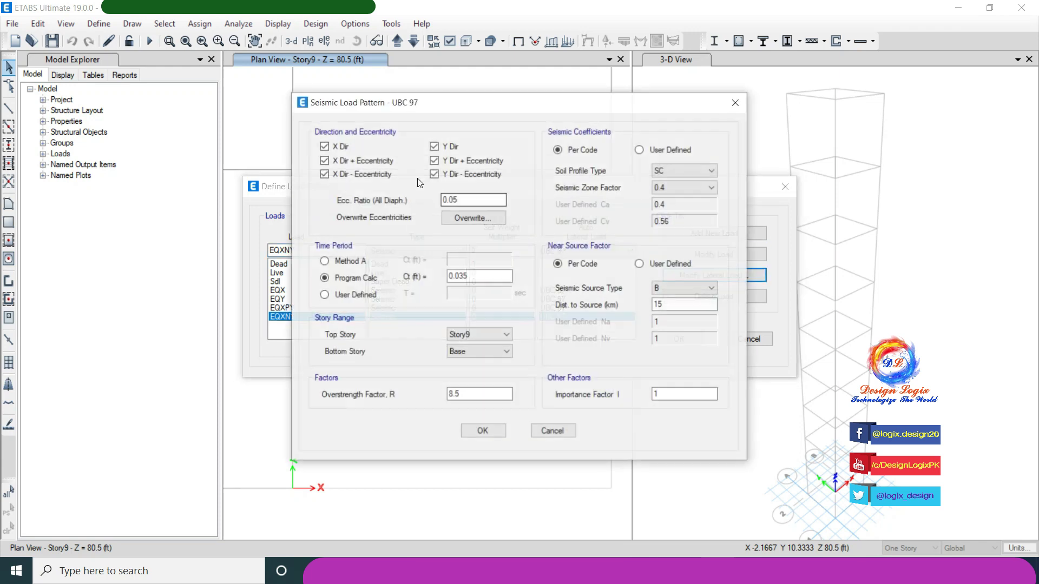
{"action": "left_click", "coordinate": [341, 146]}
{"action": "left_click", "coordinate": [433, 174]}
{"action": "double_click", "coordinate": [479, 276]}
{"action": "type", "text": "0.03"}
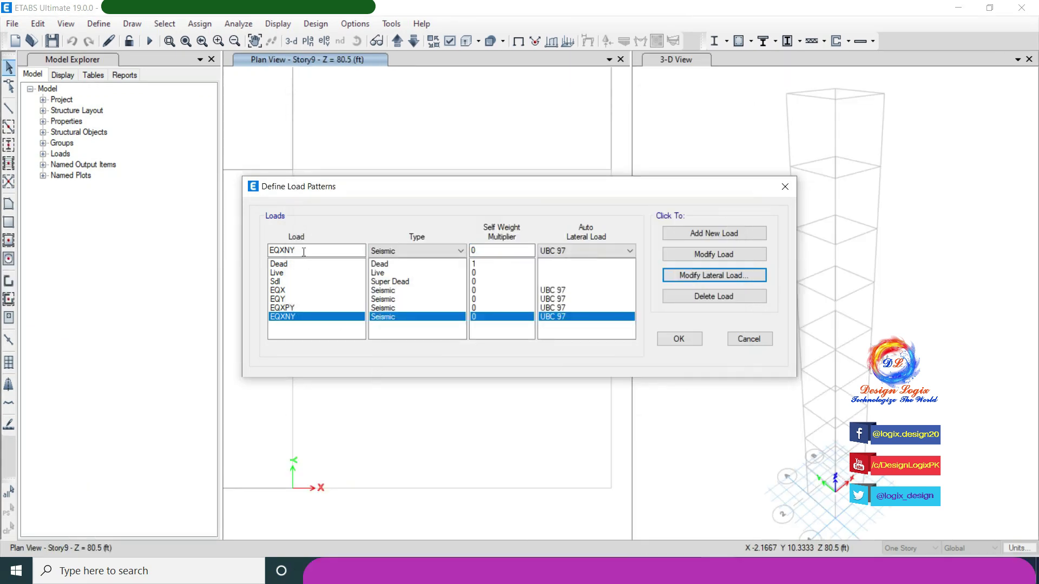
Step: Add another UBC 97 seismic load pattern named EQYPX
{"action": "double_click", "coordinate": [317, 250]}
{"action": "type", "text": "EQYPX"}
{"action": "left_click", "coordinate": [675, 234]}
Step: Restrict the EQYPX lateral load to Y Dir + Eccentricity and set its overstrength factor R to 2.2
{"action": "left_click", "coordinate": [709, 276]}
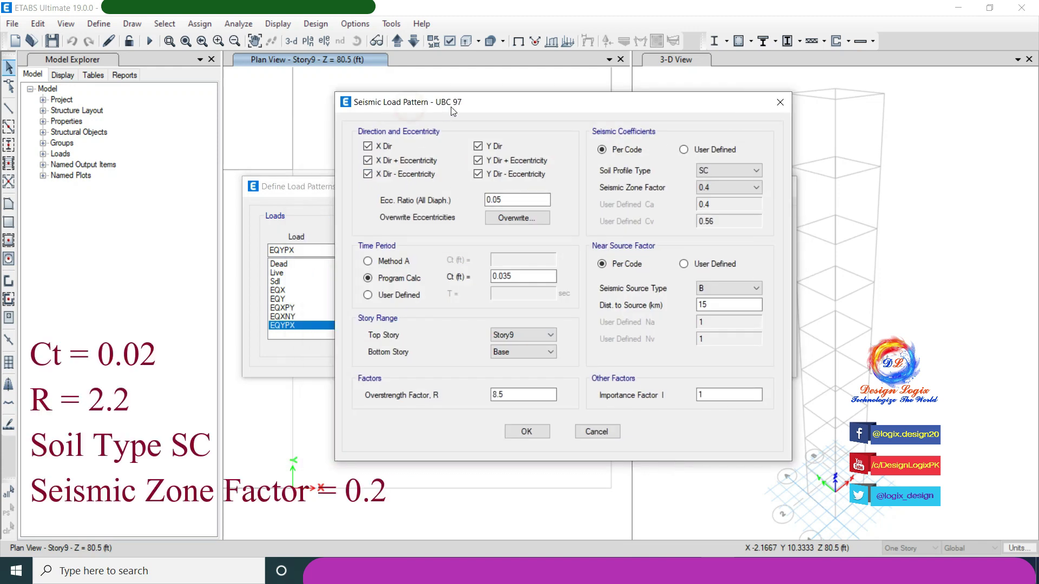
{"action": "left_click", "coordinate": [428, 173]}
{"action": "left_click", "coordinate": [478, 147]}
{"action": "left_click", "coordinate": [506, 173]}
{"action": "left_click", "coordinate": [527, 276]}
{"action": "double_click", "coordinate": [498, 394]}
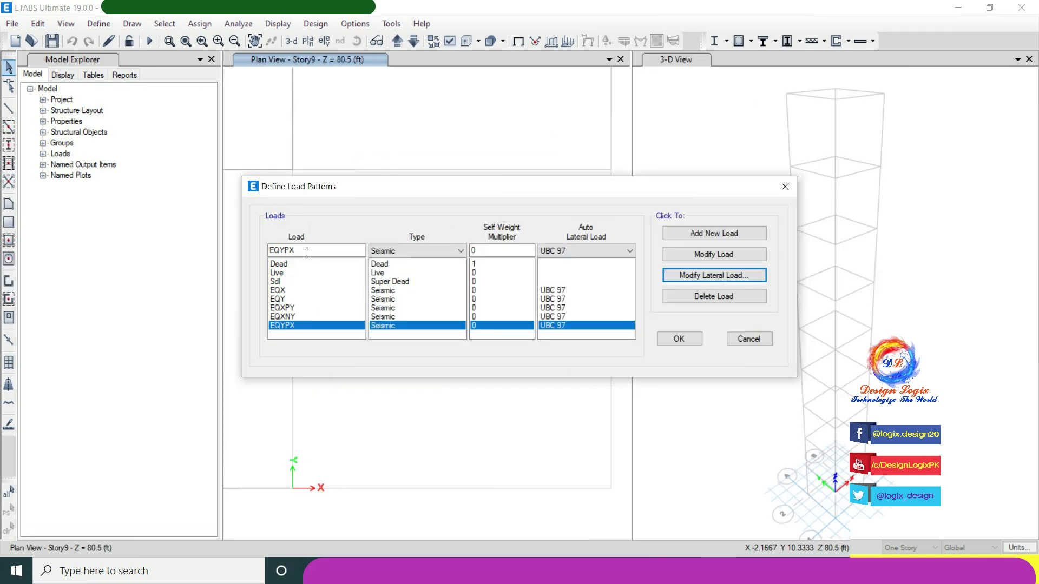
Step: Add another UBC 97 seismic load pattern named EQYNX
{"action": "left_click_drag", "start_coordinate": [295, 251], "coordinate": [285, 251]}
{"action": "type", "text": "NX"}
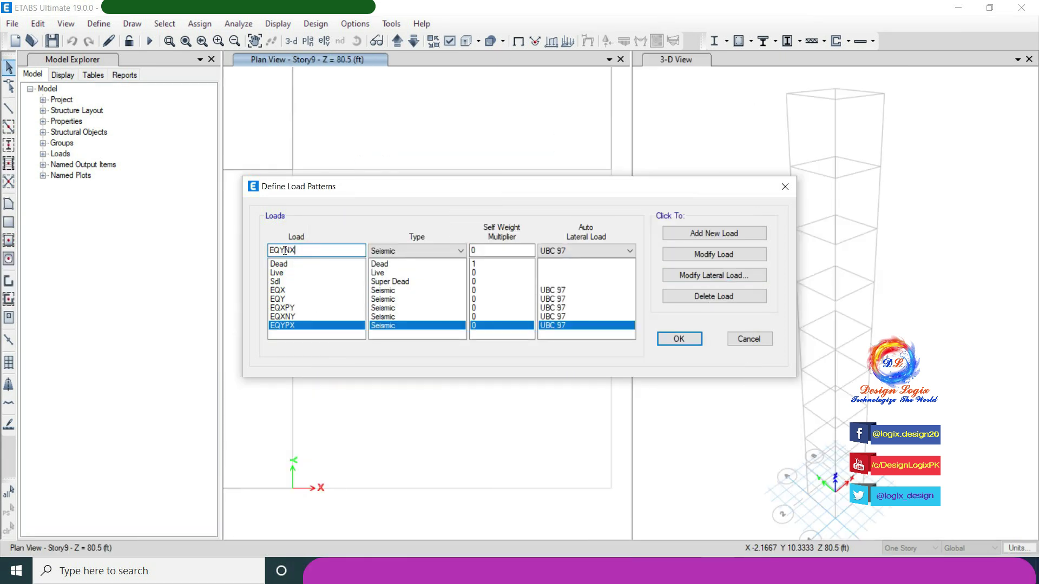
{"action": "left_click", "coordinate": [695, 234]}
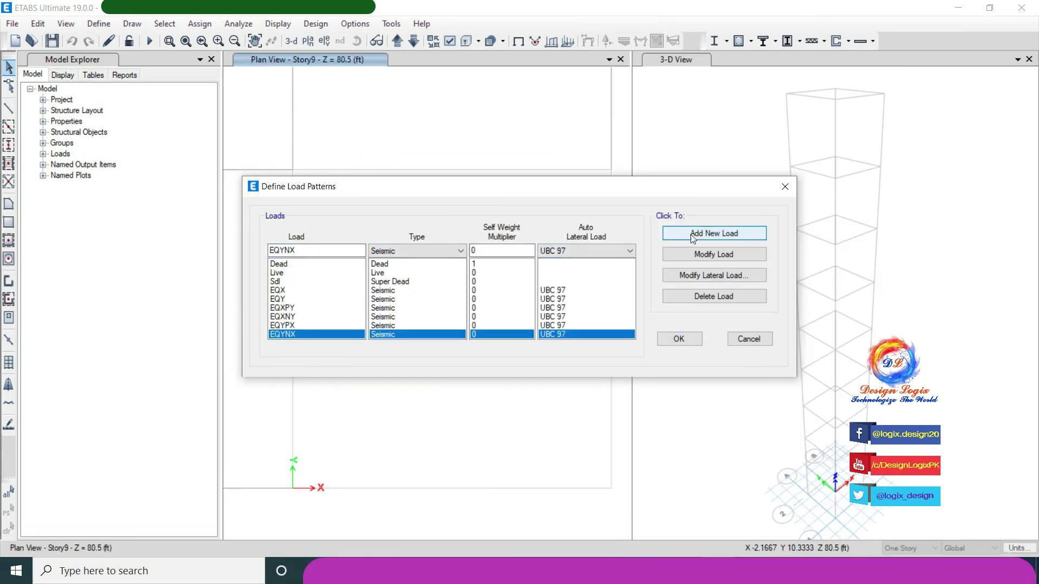
Step: Restrict the EQYNX lateral load to Y Dir - Eccentricity and set its overstrength factor R to 2.2
{"action": "left_click", "coordinate": [711, 276]}
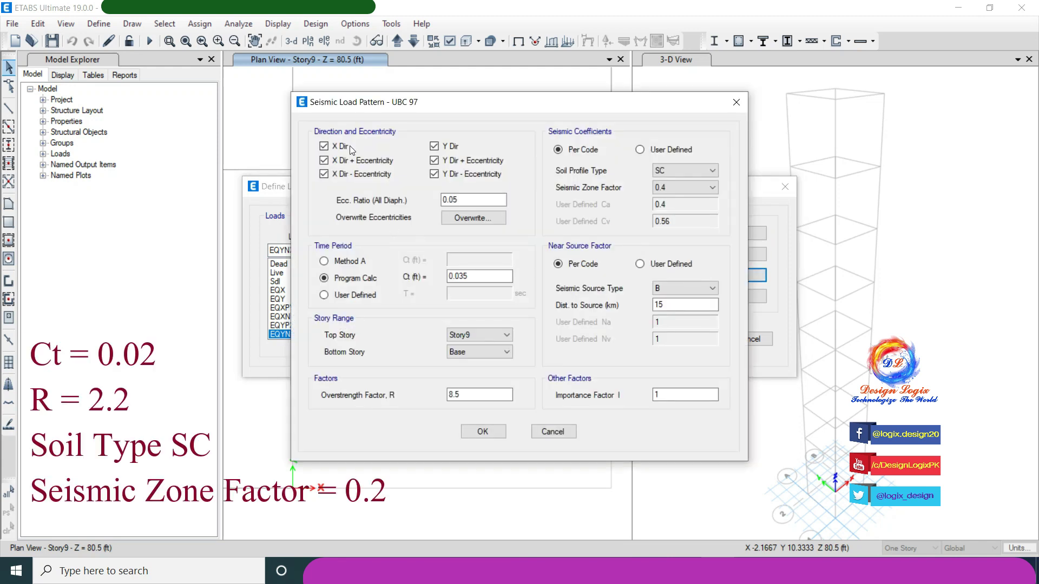
{"action": "left_click_drag", "start_coordinate": [377, 101], "coordinate": [418, 98]}
{"action": "left_click", "coordinate": [364, 170]}
{"action": "left_click", "coordinate": [364, 156]}
{"action": "left_click", "coordinate": [364, 142]}
{"action": "left_click", "coordinate": [474, 142]}
{"action": "left_click", "coordinate": [474, 156]}
{"action": "double_click", "coordinate": [522, 390]}
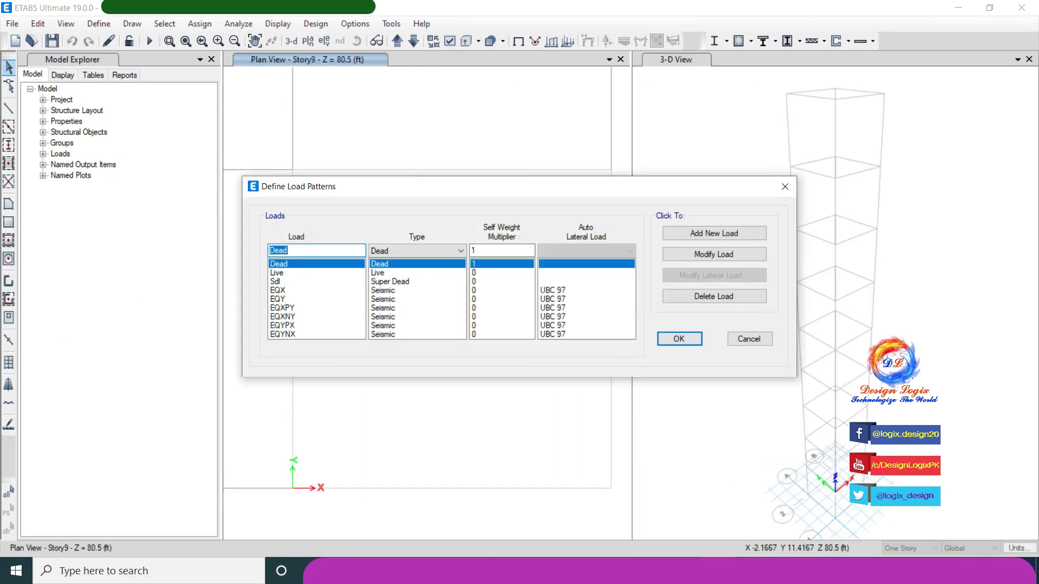
Step: Add a load pattern named Wind of type Wind, using ASCE 7-16 as its auto lateral load
{"action": "type", "text": "Wind"}
{"action": "left_click", "coordinate": [381, 251]}
{"action": "left_click", "coordinate": [398, 333]}
{"action": "left_click", "coordinate": [586, 251]}
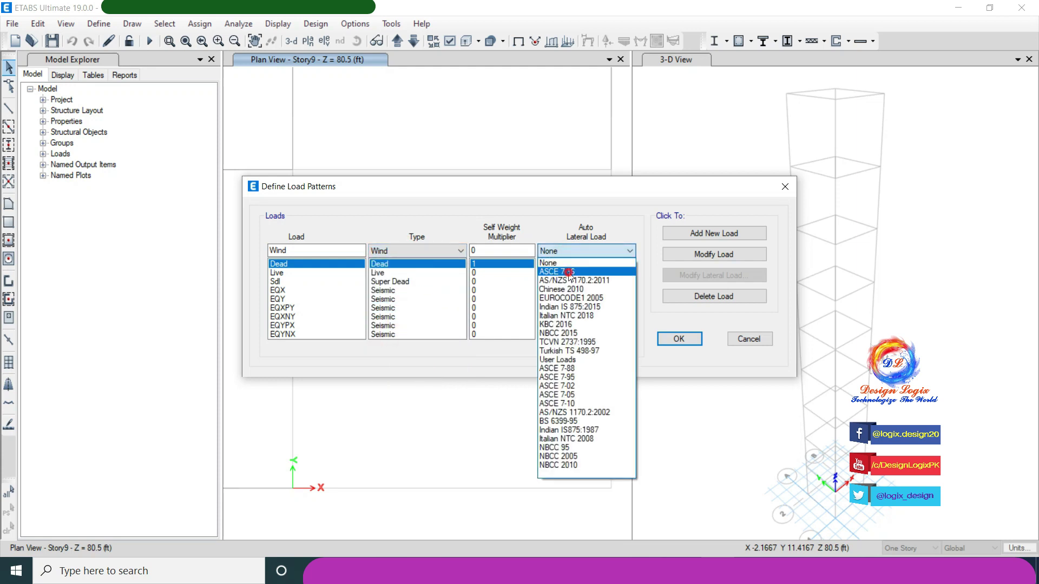
{"action": "left_click", "coordinate": [568, 272]}
{"action": "left_click", "coordinate": [712, 237]}
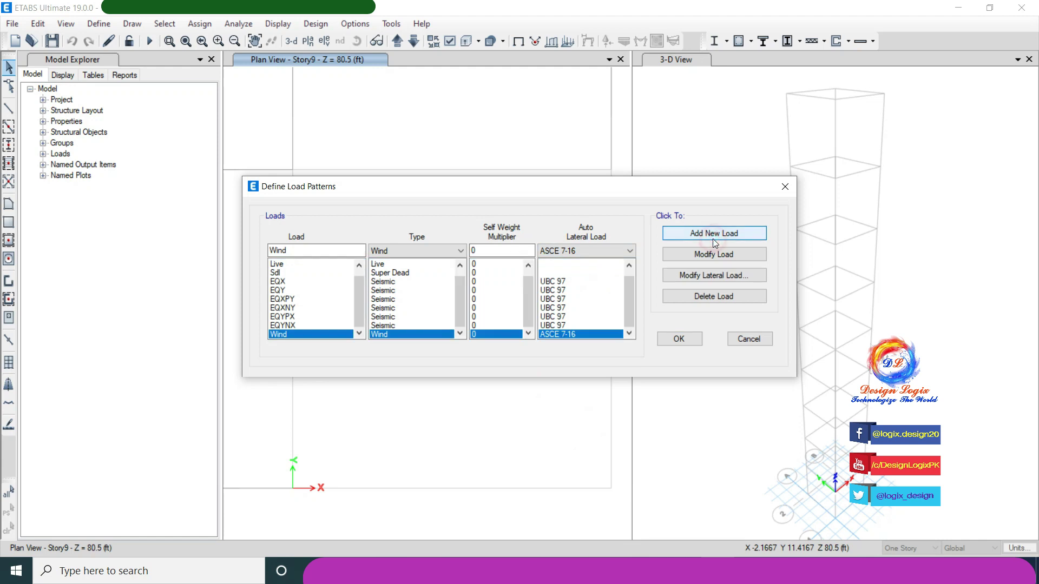
Step: Set the Wind load's exposure to come from frame and shell objects, including shell objects
{"action": "left_click", "coordinate": [705, 272]}
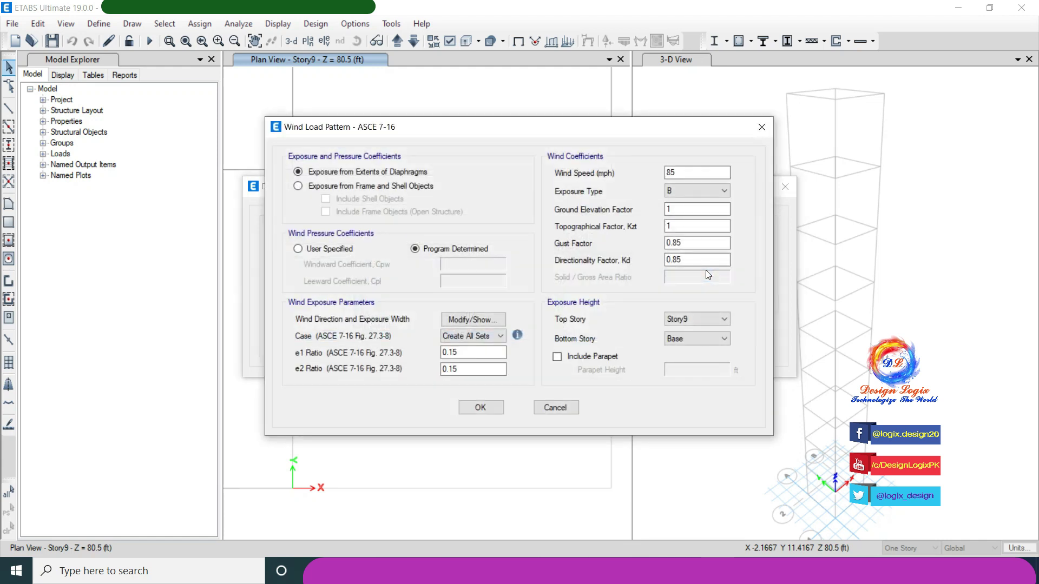
{"action": "left_click", "coordinate": [404, 186]}
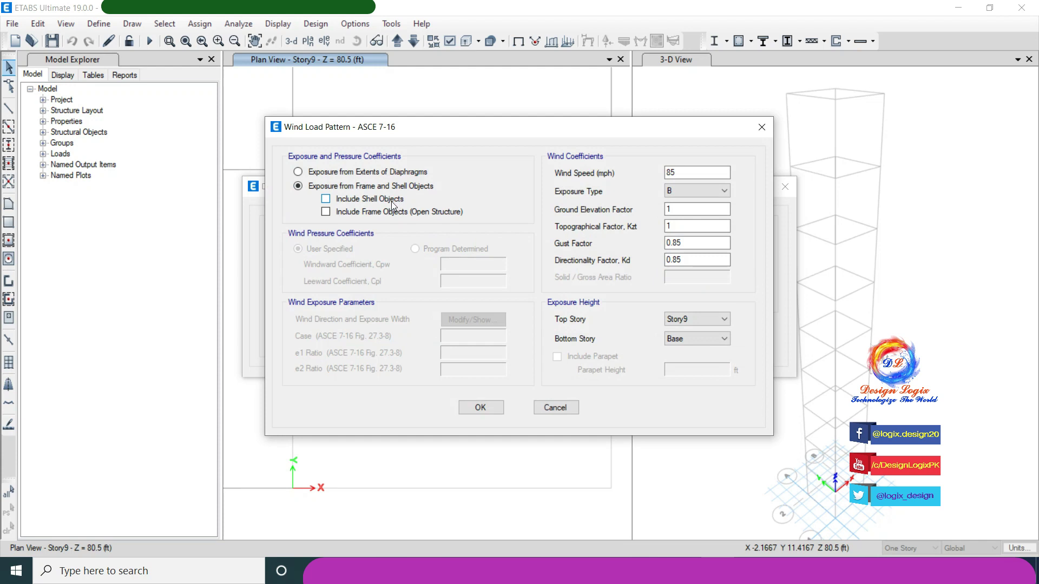
{"action": "left_click", "coordinate": [393, 204]}
Step: Set the wind speed to 100 mph and exposure type to C, and check the ground elevation, topographical, gust and directionality factors
{"action": "double_click", "coordinate": [686, 172]}
{"action": "type", "text": "100"}
{"action": "left_click", "coordinate": [697, 191]}
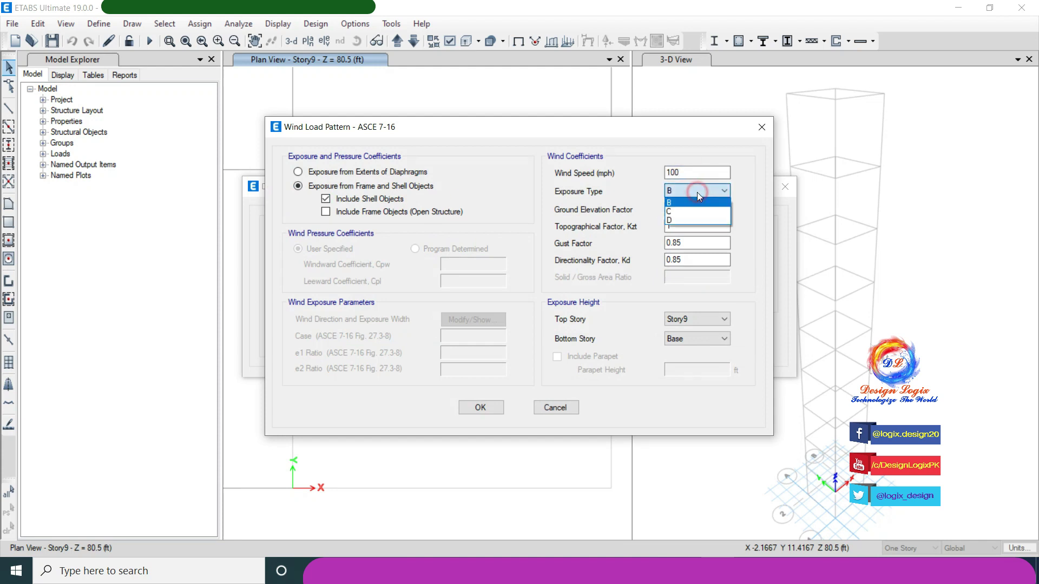
{"action": "left_click", "coordinate": [690, 207]}
{"action": "left_click", "coordinate": [684, 210]}
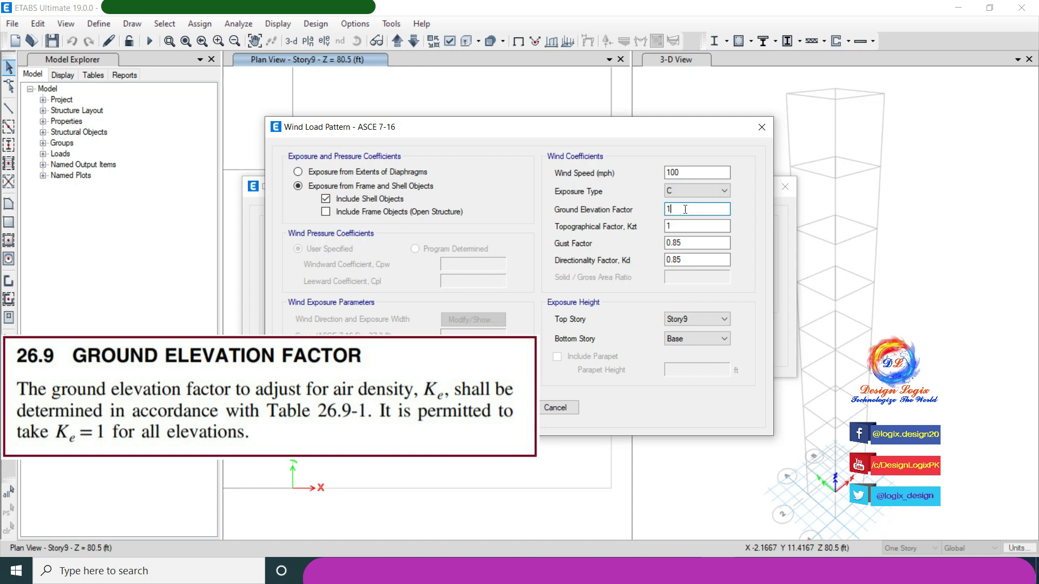
{"action": "left_click", "coordinate": [684, 225]}
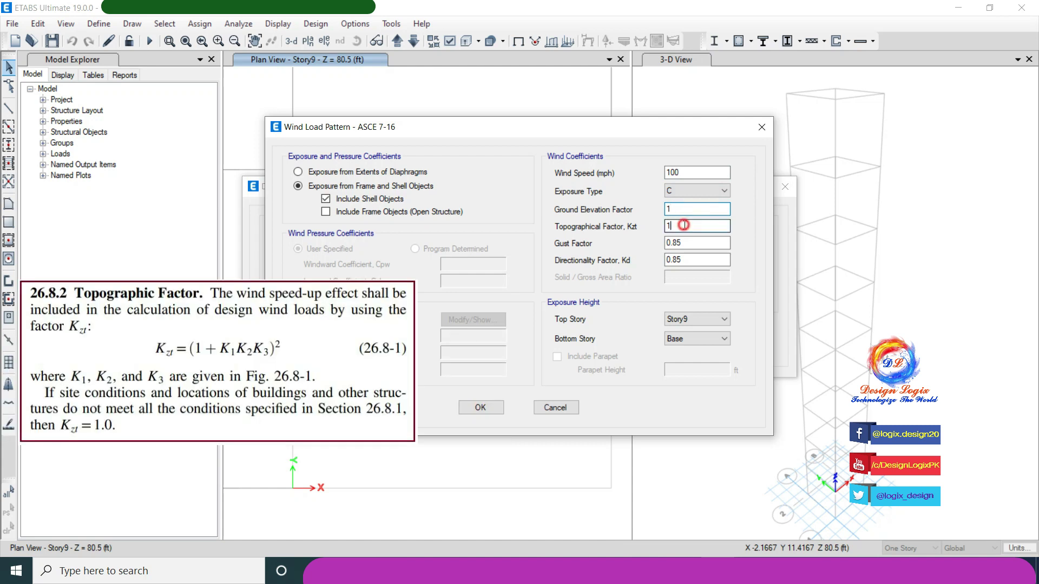
{"action": "left_click", "coordinate": [685, 225]}
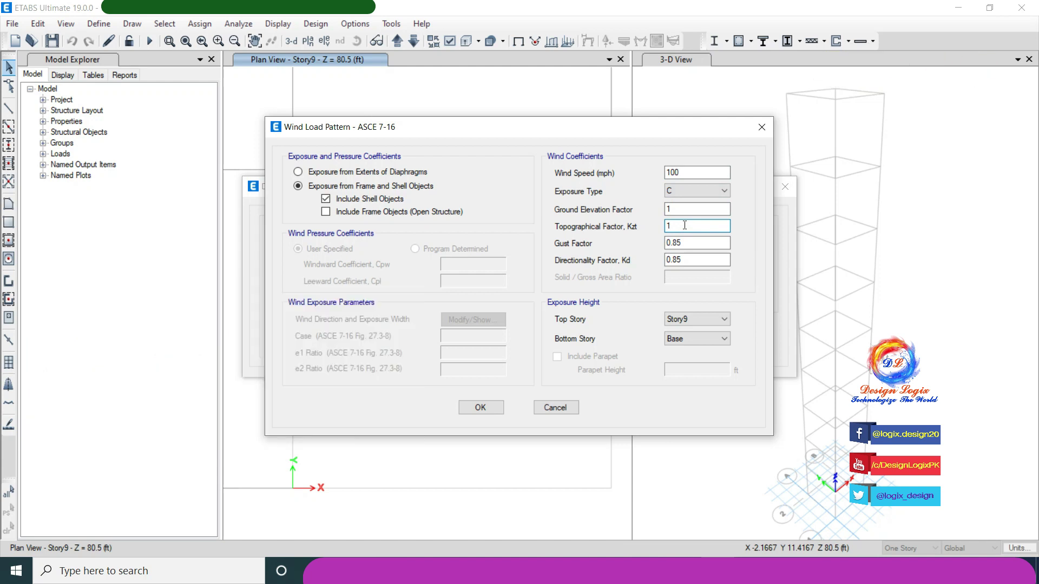
{"action": "left_click", "coordinate": [687, 242]}
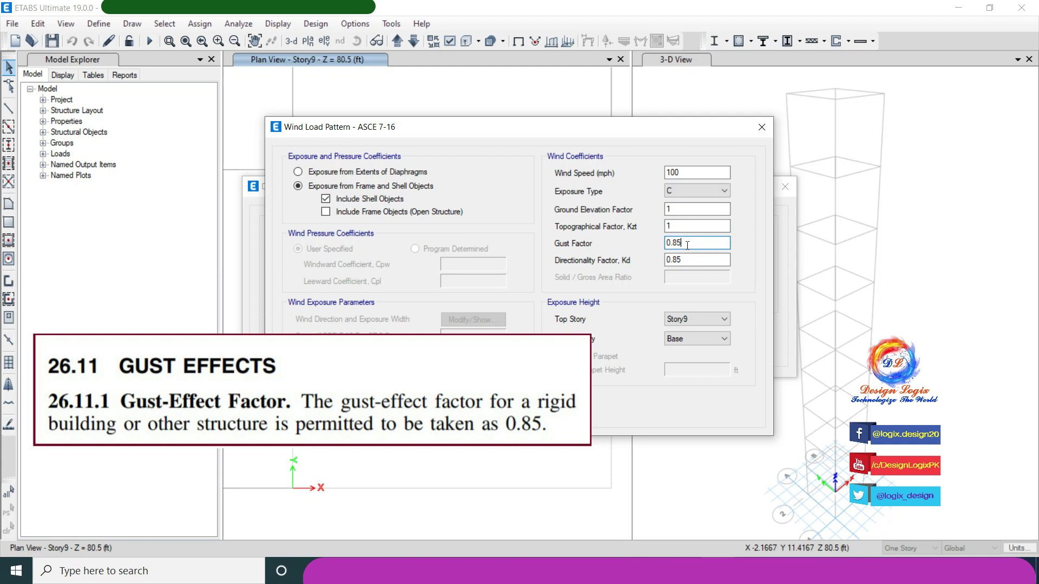
{"action": "left_click", "coordinate": [690, 259]}
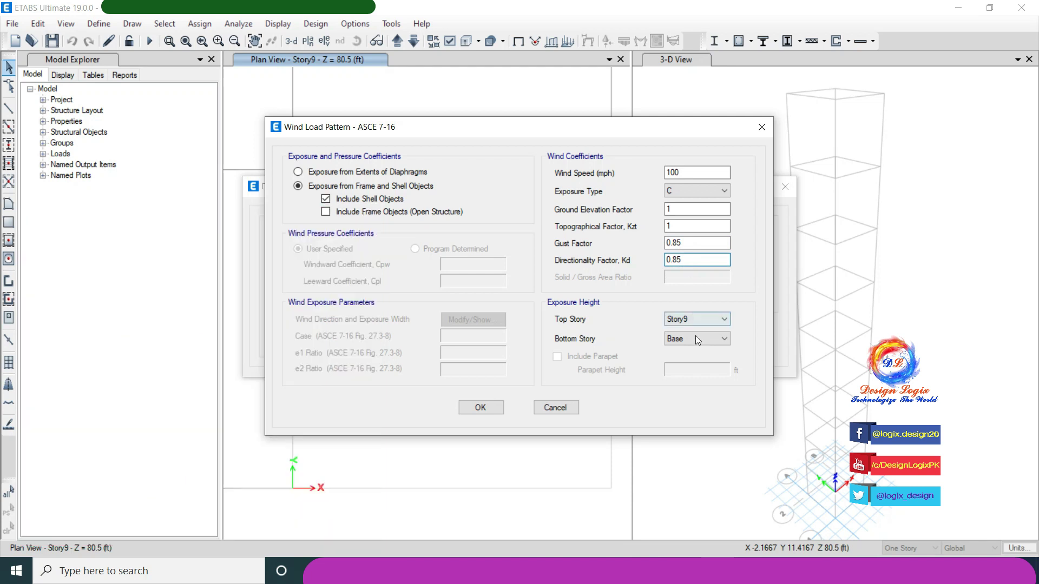
Step: Choose the bottom story for the Wind load's exposure height and accept the wind settings and load pattern definitions
{"action": "left_click", "coordinate": [696, 338]}
{"action": "left_click", "coordinate": [695, 409]}
{"action": "left_click", "coordinate": [479, 407]}
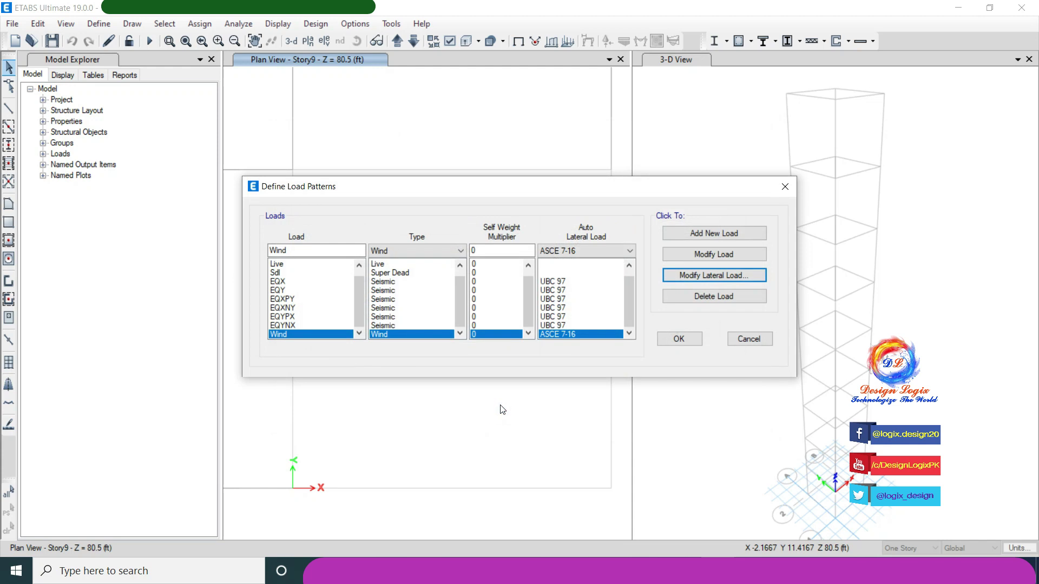
{"action": "left_click", "coordinate": [679, 341]}
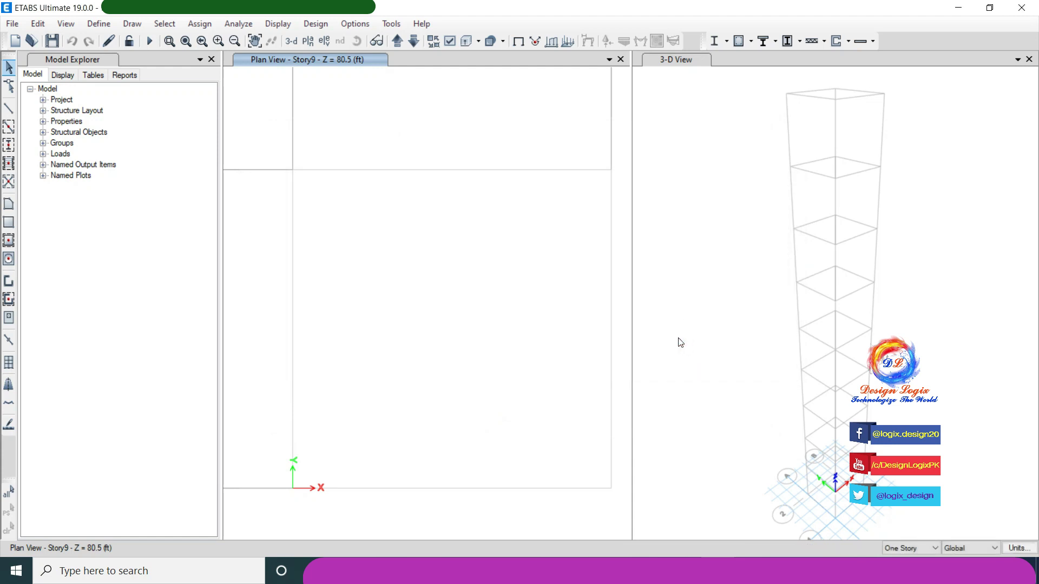
Step: Redefine mass source MsSrc1 to use specified load patterns instead of element self mass and additional mass, adding Dead with multiplier 1
{"action": "left_click", "coordinate": [106, 25]}
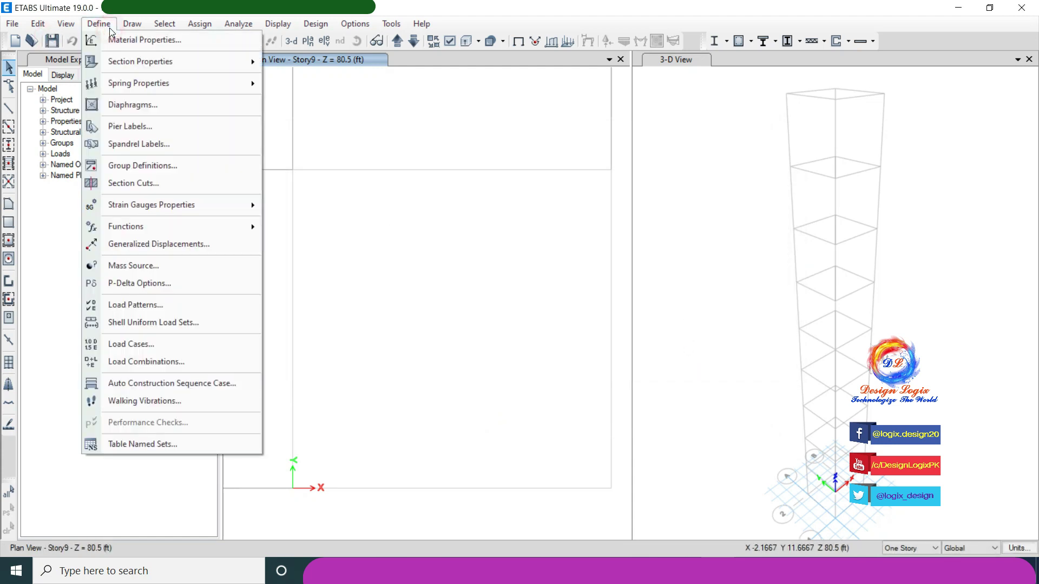
{"action": "left_click", "coordinate": [147, 265]}
{"action": "left_click", "coordinate": [543, 260]}
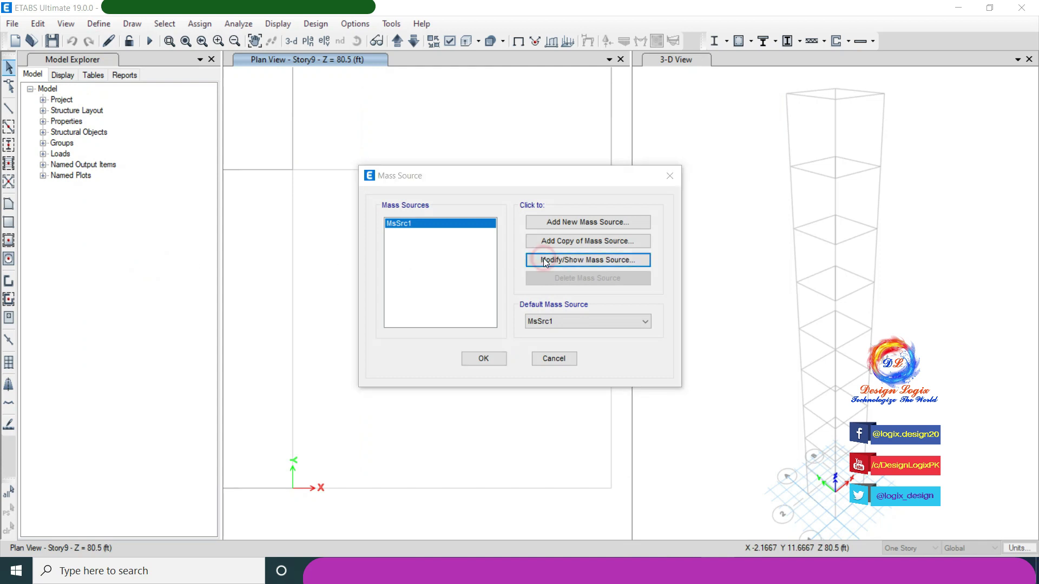
{"action": "left_click", "coordinate": [300, 261]}
{"action": "left_click", "coordinate": [304, 242]}
{"action": "left_click", "coordinate": [308, 277]}
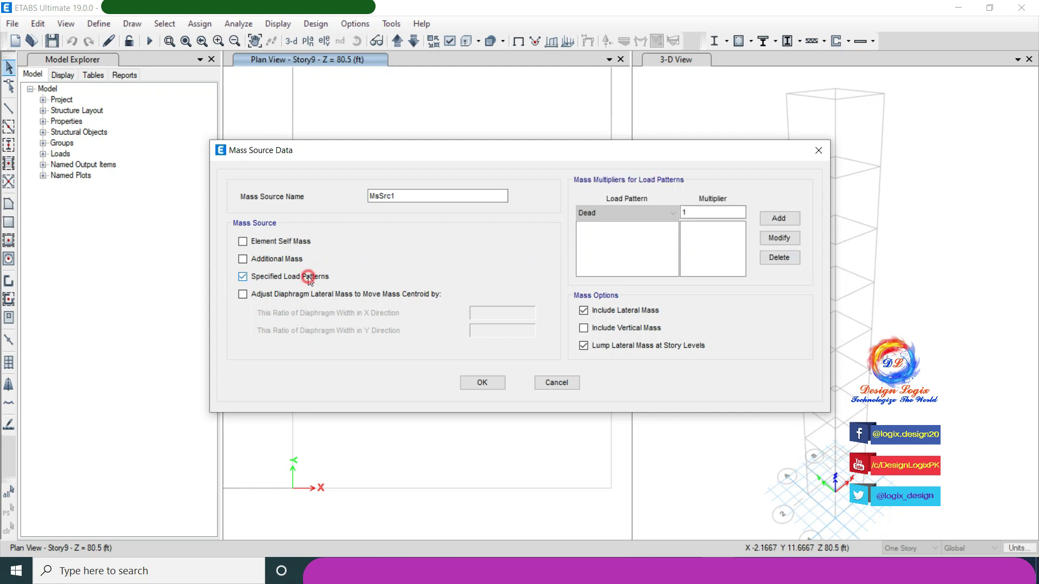
{"action": "left_click", "coordinate": [778, 218]}
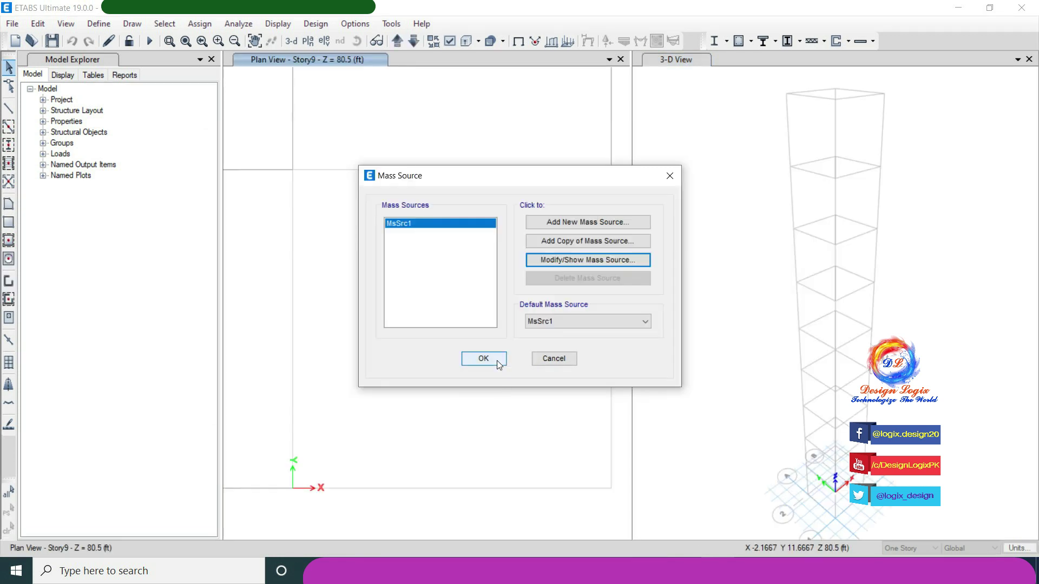
{"action": "left_click", "coordinate": [493, 359]}
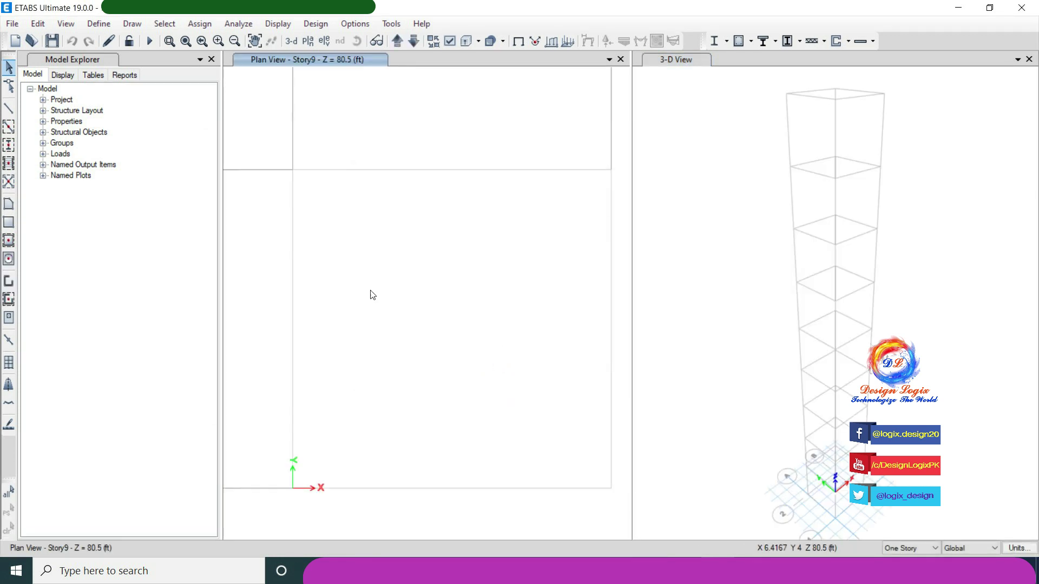
Step: Set the preset P-Delta method to Iterative - Based on Loads and add the Dead pattern with scale factor 1.2
{"action": "left_click", "coordinate": [99, 25]}
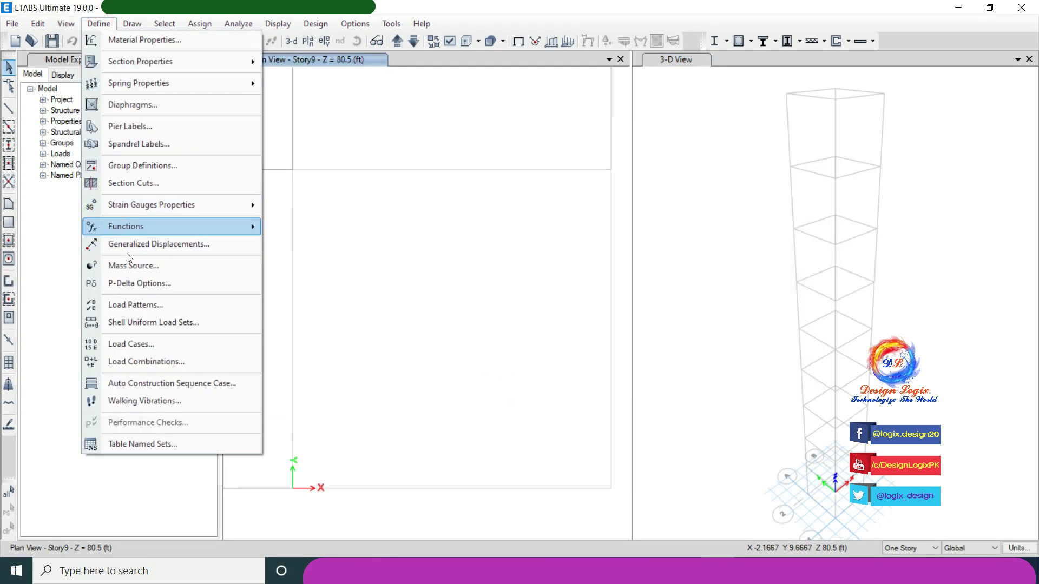
{"action": "left_click", "coordinate": [135, 283]}
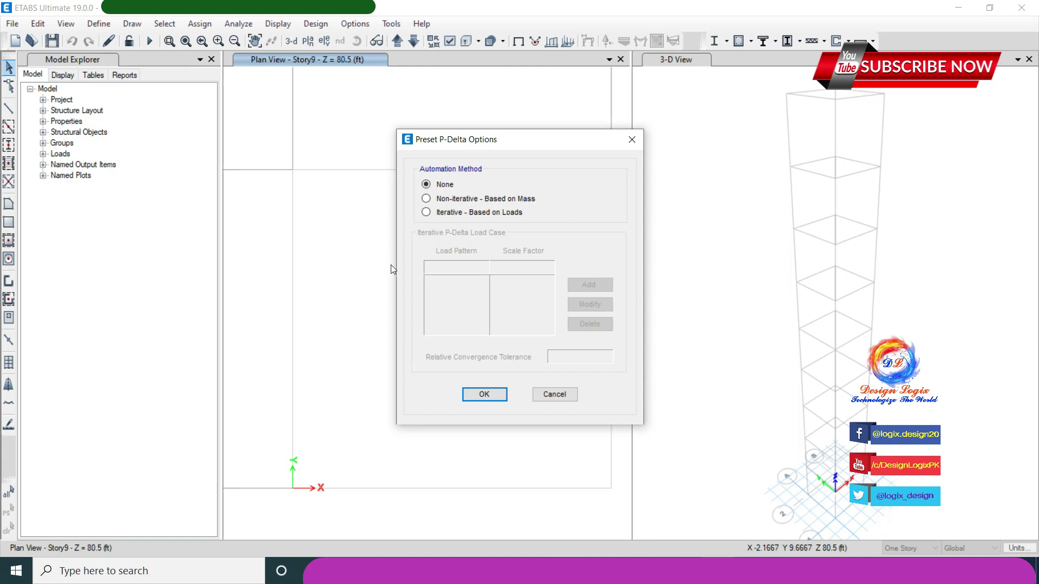
{"action": "left_click", "coordinate": [489, 213]}
{"action": "double_click", "coordinate": [506, 266]}
{"action": "type", "text": "1.2"}
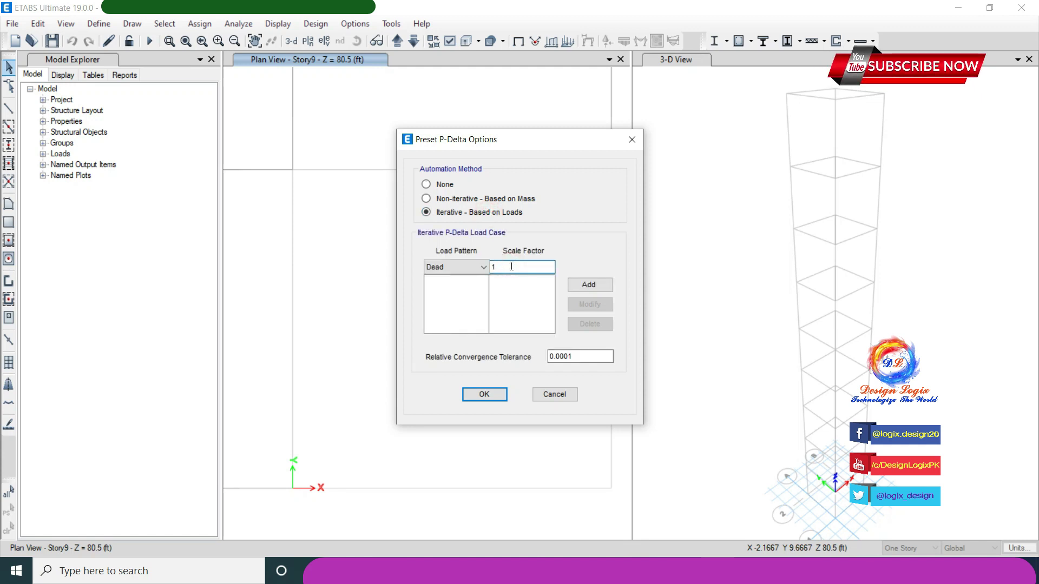
{"action": "left_click", "coordinate": [588, 285]}
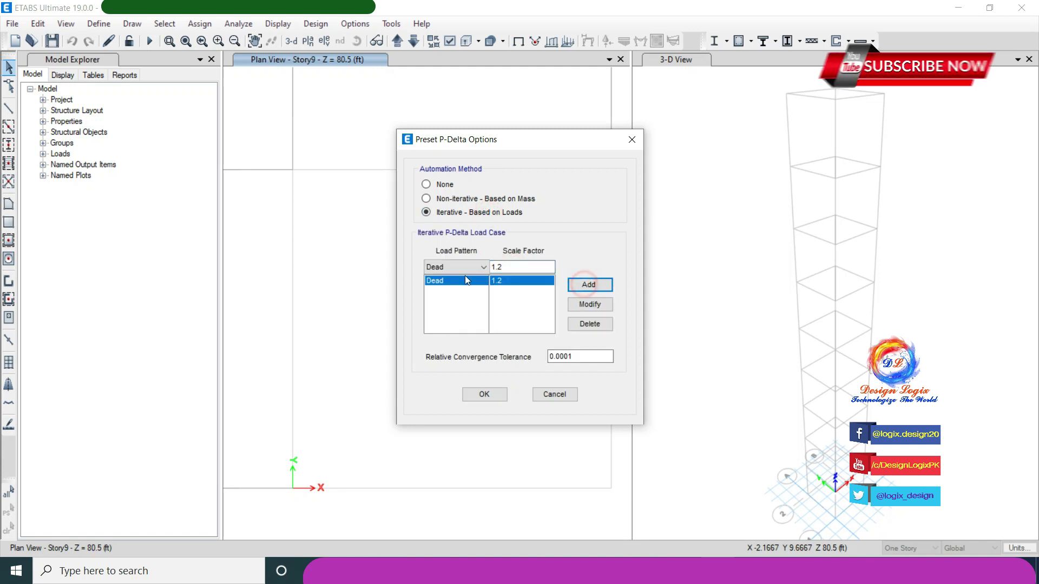
Step: Add Sdl with scale factor 1.2 and Live with 0.5 to the iterative P-Delta load case and accept the options
{"action": "left_click", "coordinate": [460, 266]}
{"action": "left_click", "coordinate": [455, 301]}
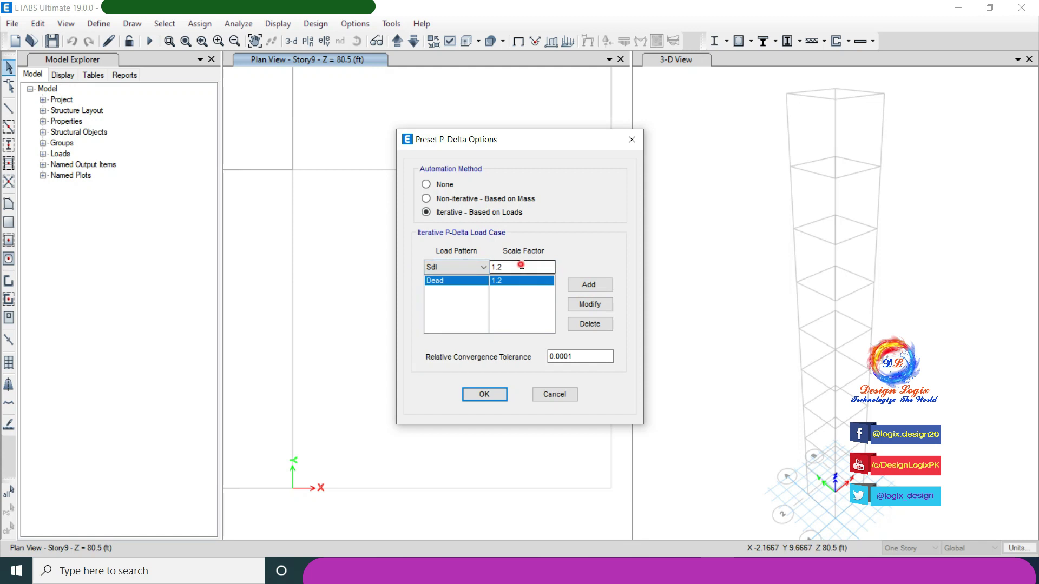
{"action": "left_click", "coordinate": [589, 284]}
{"action": "left_click", "coordinate": [452, 267]}
{"action": "left_click", "coordinate": [436, 289]}
{"action": "double_click", "coordinate": [511, 267]}
{"action": "type", "text": "0.5"}
{"action": "left_click", "coordinate": [588, 284]}
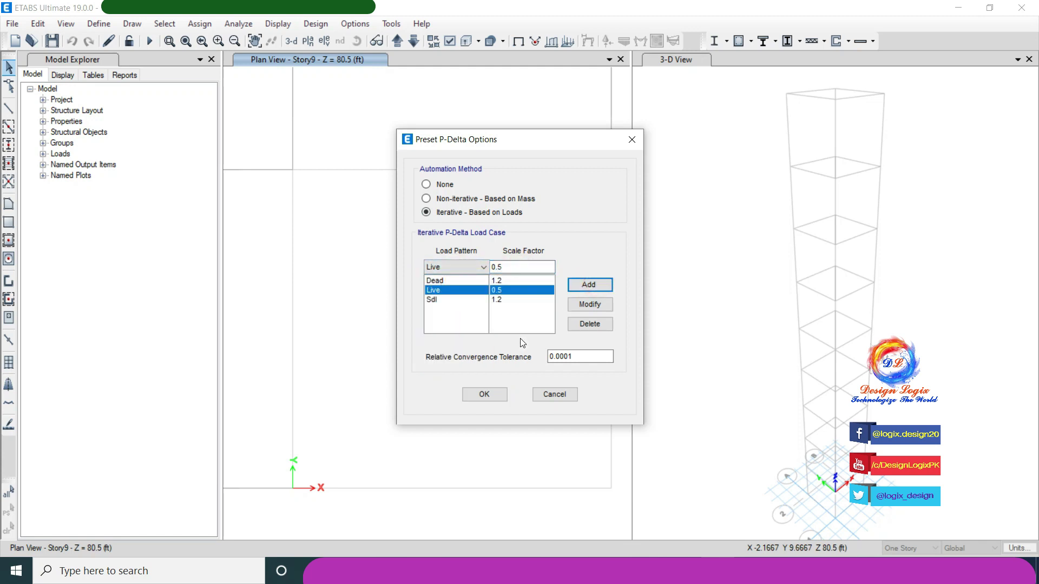
{"action": "left_click", "coordinate": [484, 394]}
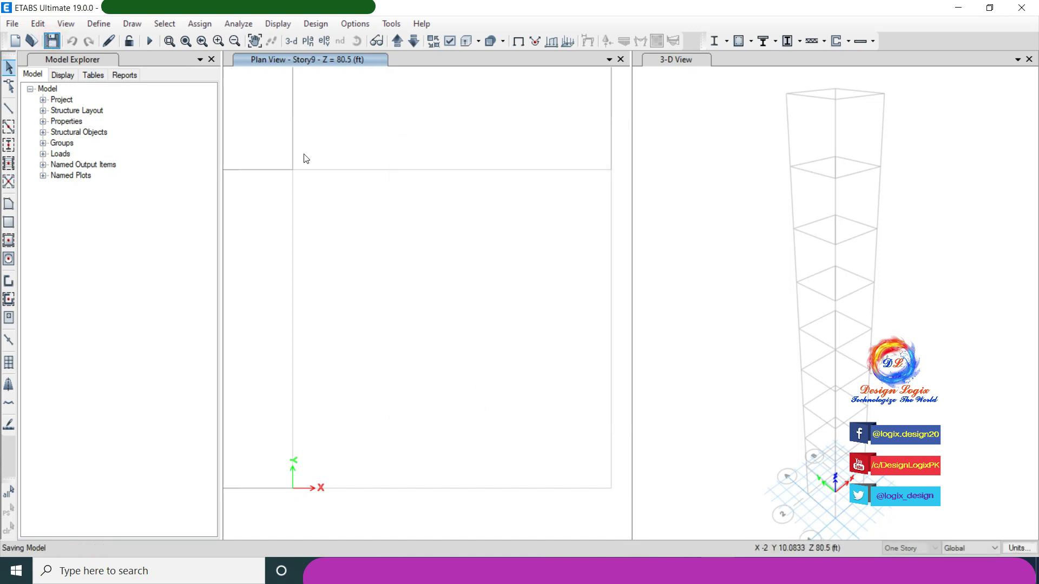
Step: Review the Modal load case's preset P-Delta options and set its maximum and minimum number of modes to 30
{"action": "left_click", "coordinate": [99, 24]}
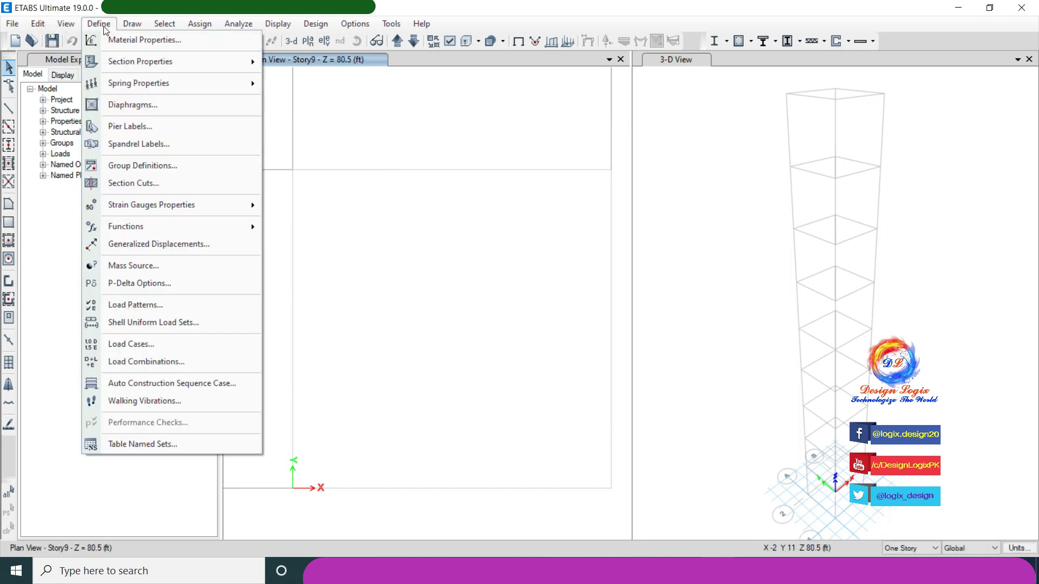
{"action": "left_click", "coordinate": [159, 343]}
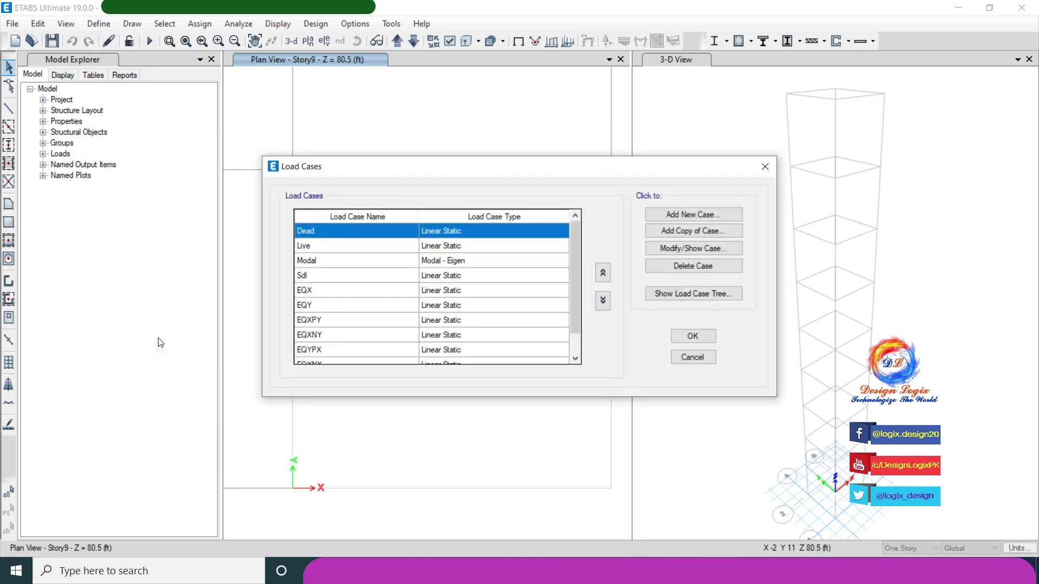
{"action": "left_click", "coordinate": [385, 261]}
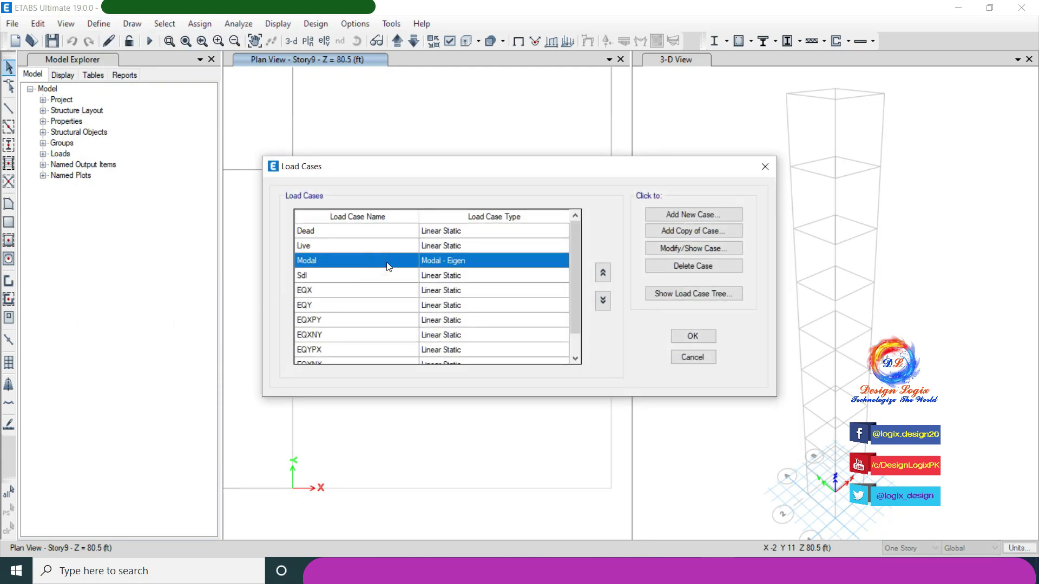
{"action": "left_click", "coordinate": [672, 250]}
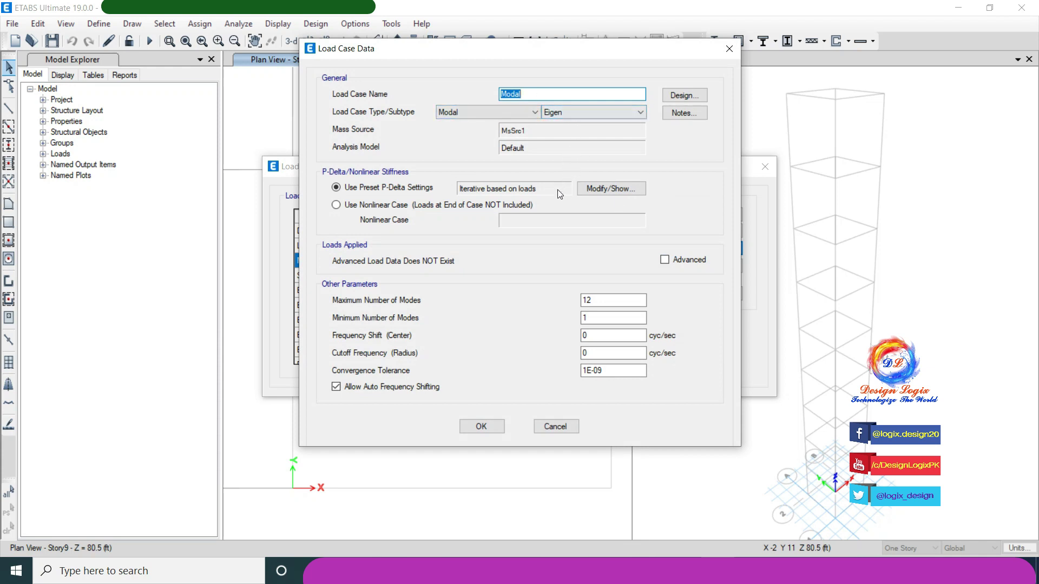
{"action": "left_click", "coordinate": [609, 188]}
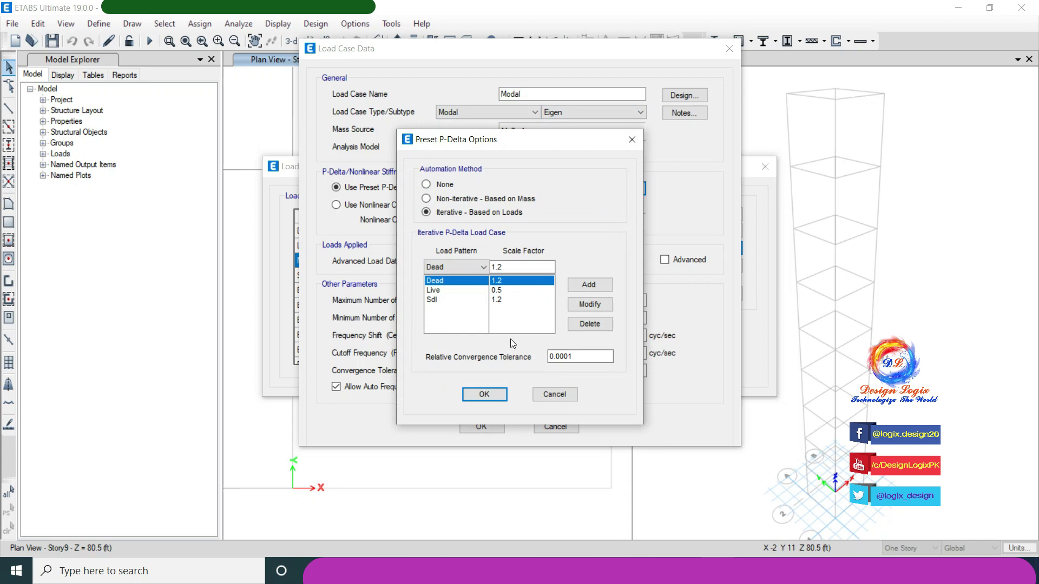
{"action": "left_click", "coordinate": [500, 395]}
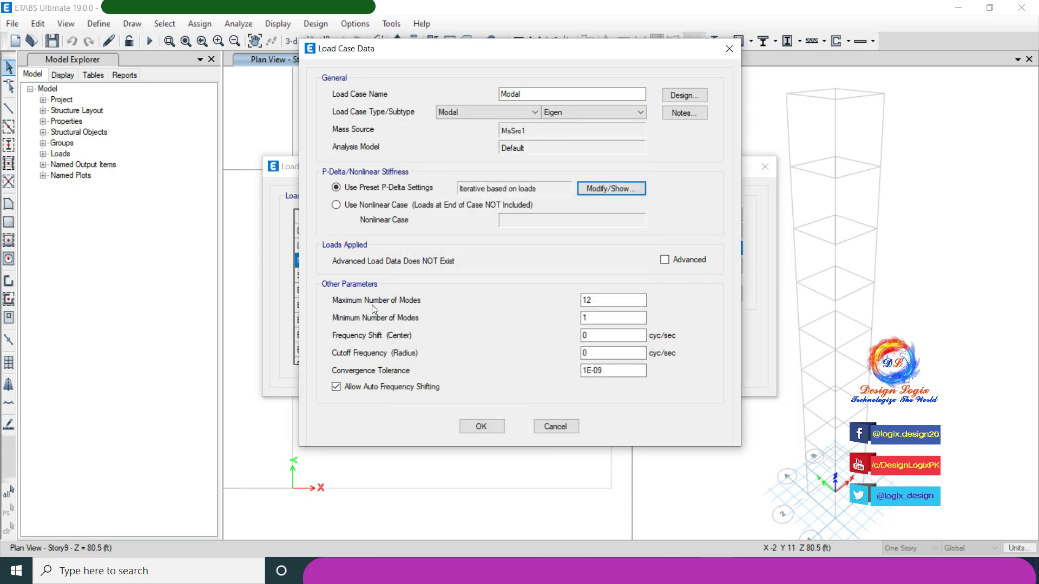
{"action": "double_click", "coordinate": [595, 300]}
{"action": "type", "text": "30"}
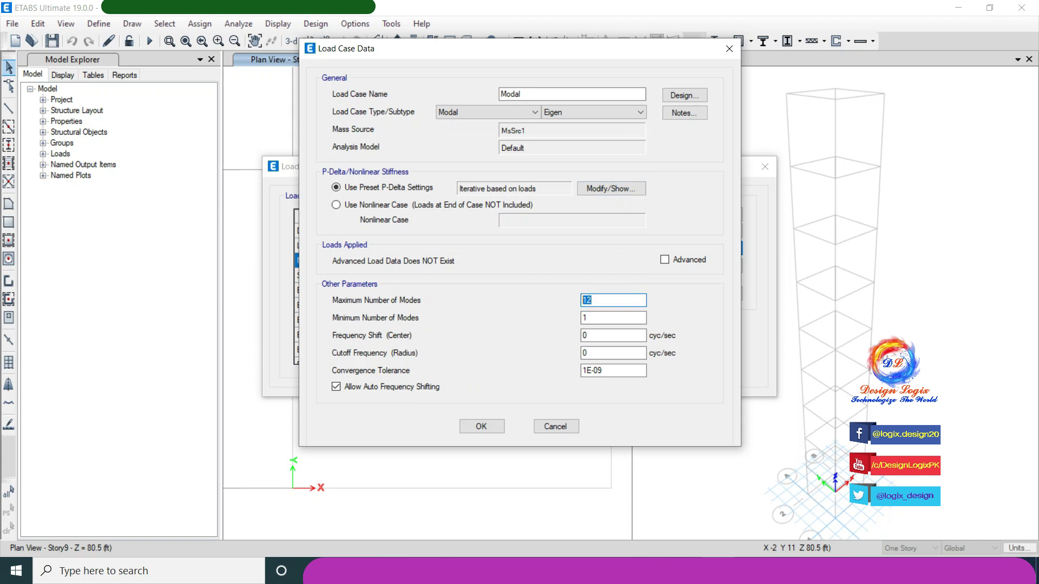
{"action": "key", "text": "Tab"}
{"action": "type", "text": "30"}
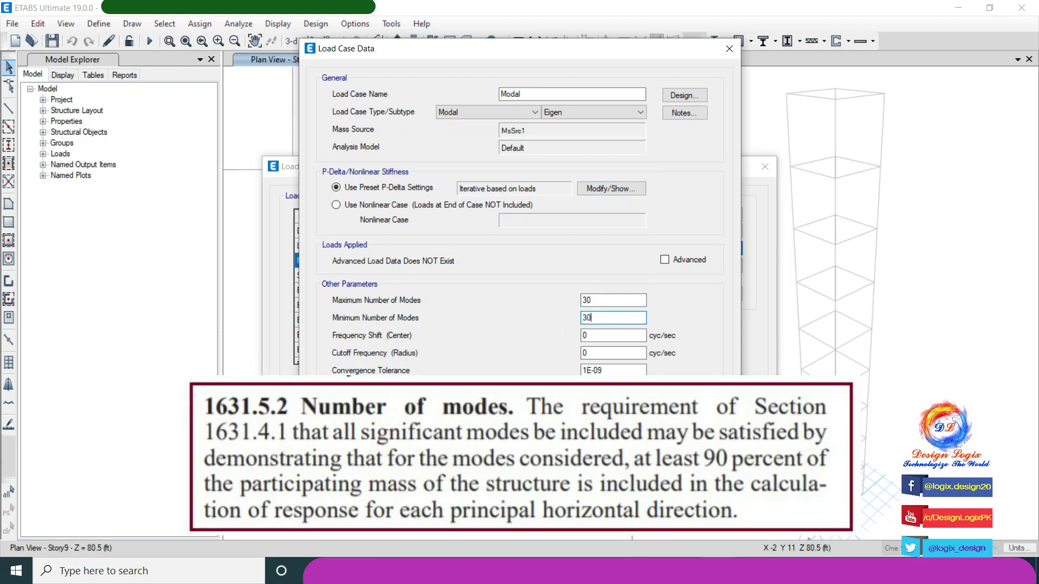
{"action": "left_click", "coordinate": [619, 297]}
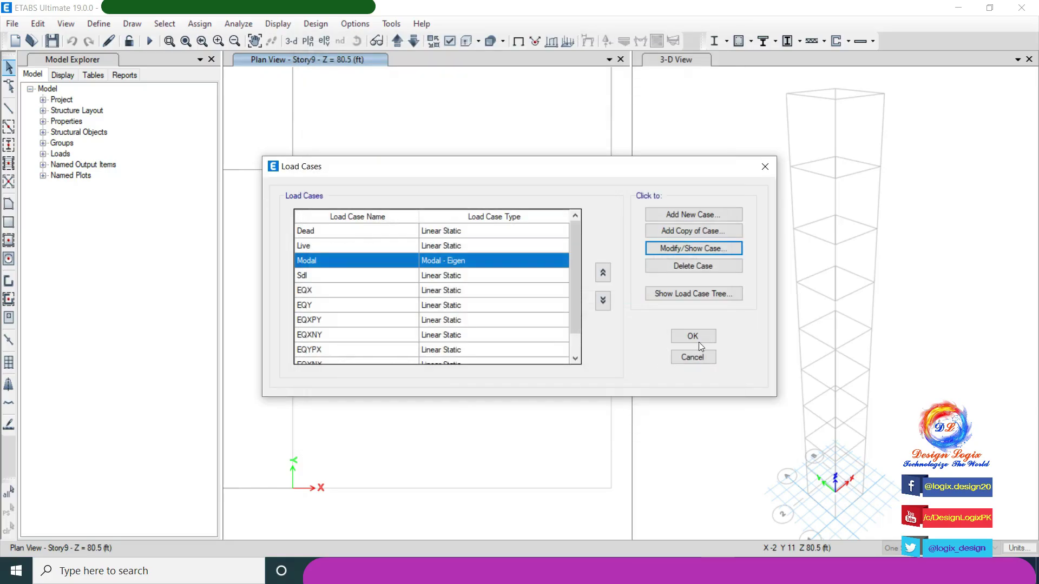
{"action": "left_click", "coordinate": [701, 341]}
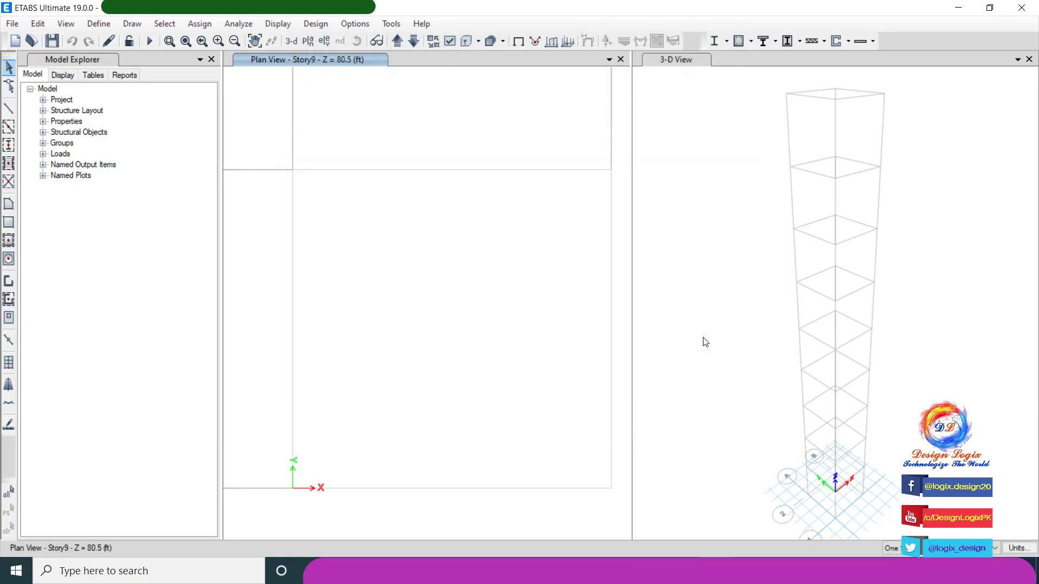
Step: In the concrete frame design preferences, set the seismic design category to C and the design system Sds to 0.6, and accept
{"action": "left_click", "coordinate": [317, 24]}
{"action": "mouse_move", "coordinate": [337, 60]}
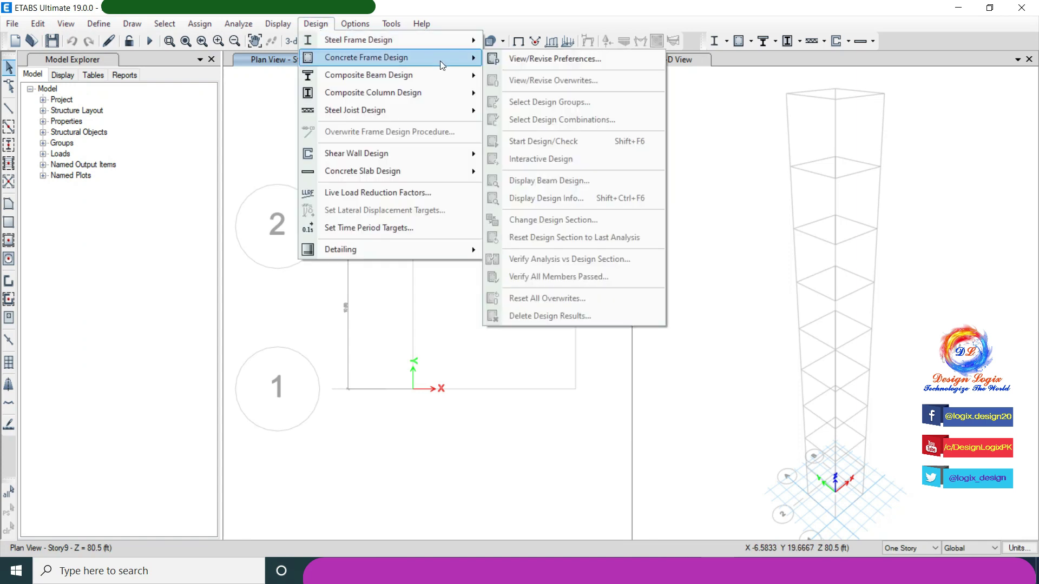
{"action": "left_click", "coordinate": [509, 63]}
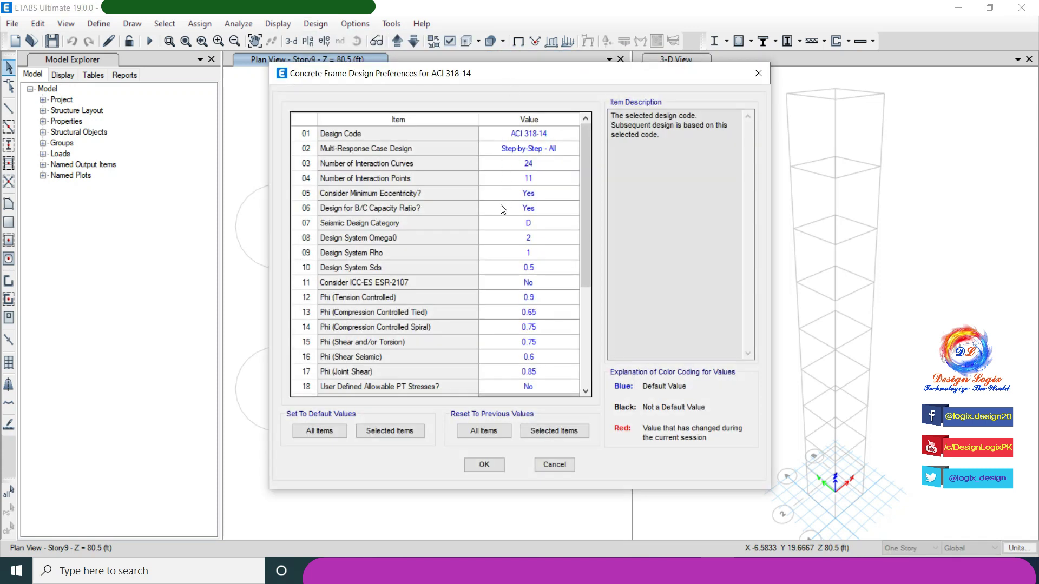
{"action": "left_click", "coordinate": [521, 227]}
{"action": "left_click", "coordinate": [548, 222]}
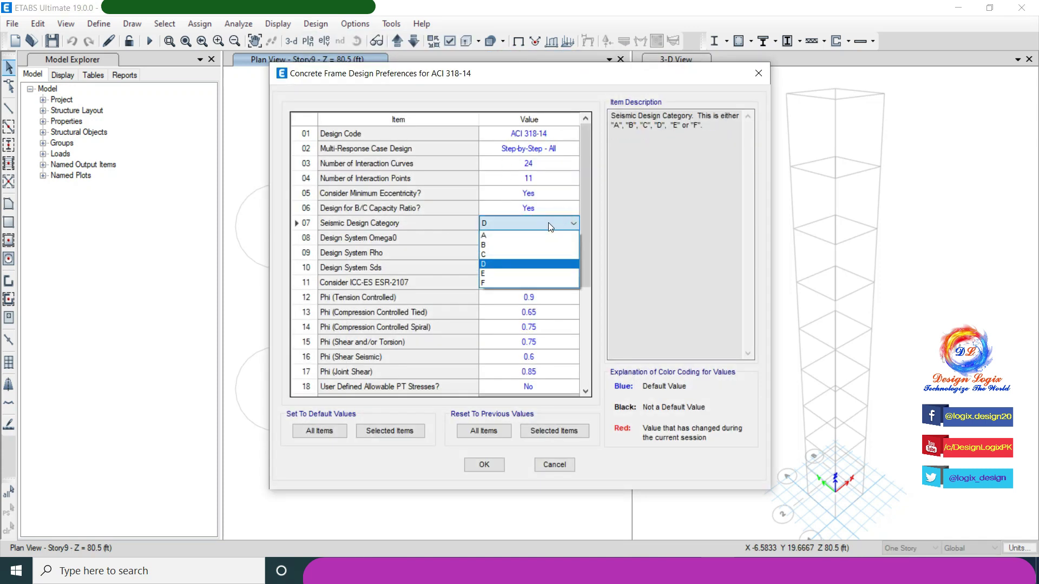
{"action": "left_click", "coordinate": [490, 256]}
{"action": "left_click", "coordinate": [516, 239]}
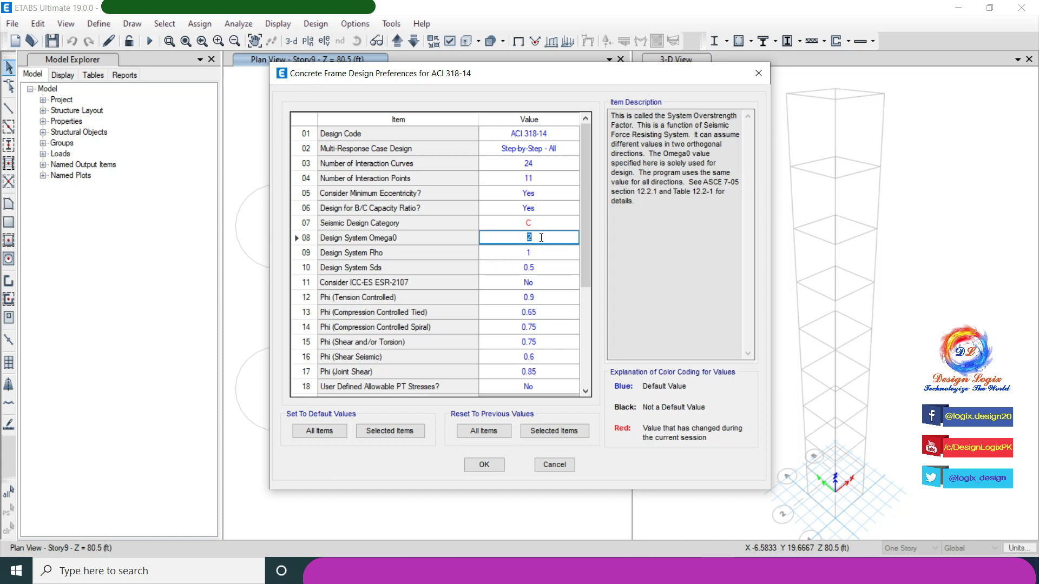
{"action": "left_click", "coordinate": [543, 267]}
{"action": "type", "text": "0.6"}
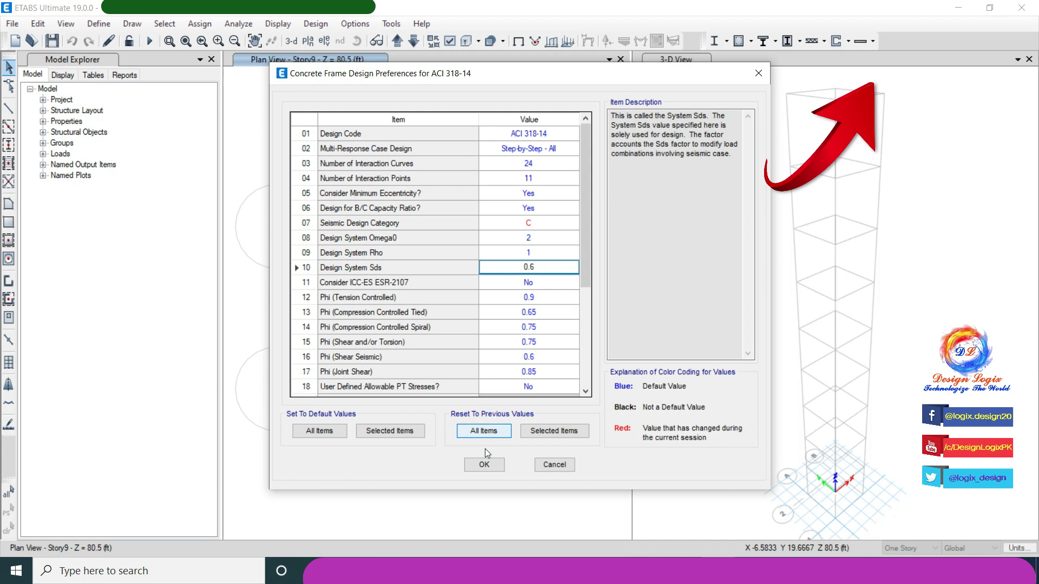
{"action": "left_click", "coordinate": [484, 464]}
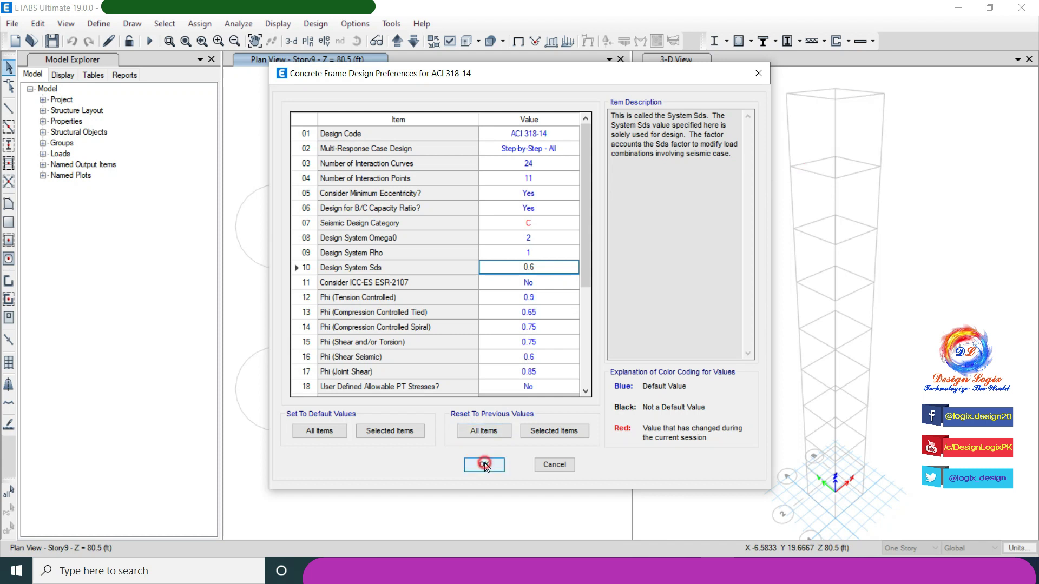
Step: Show the Story1 plan and place C 12x24 columns at grid points B2 and A1
{"action": "left_click", "coordinate": [308, 41]}
{"action": "left_click", "coordinate": [466, 312]}
{"action": "left_click", "coordinate": [458, 446]}
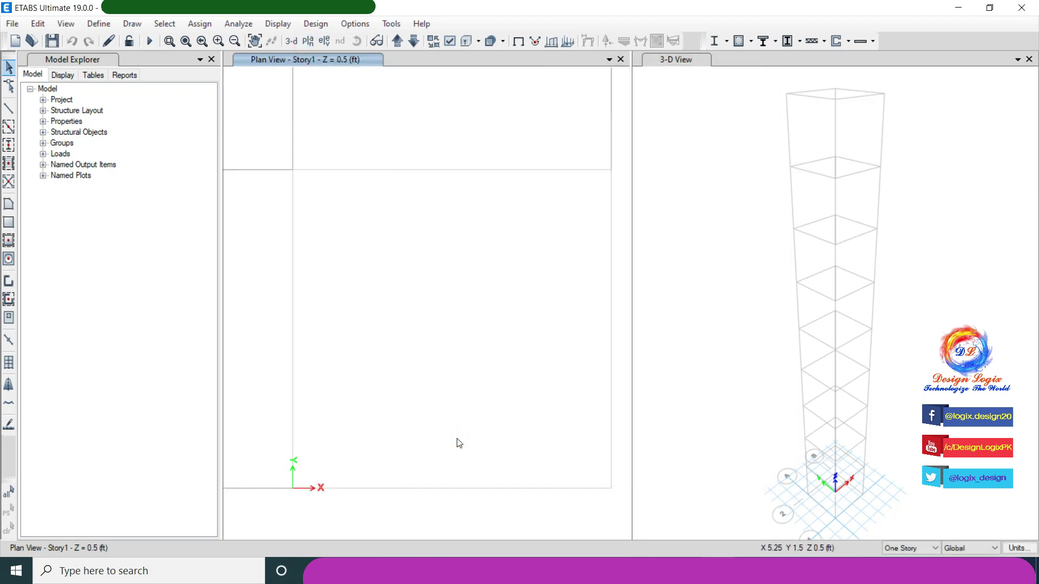
{"action": "left_click", "coordinate": [132, 24]}
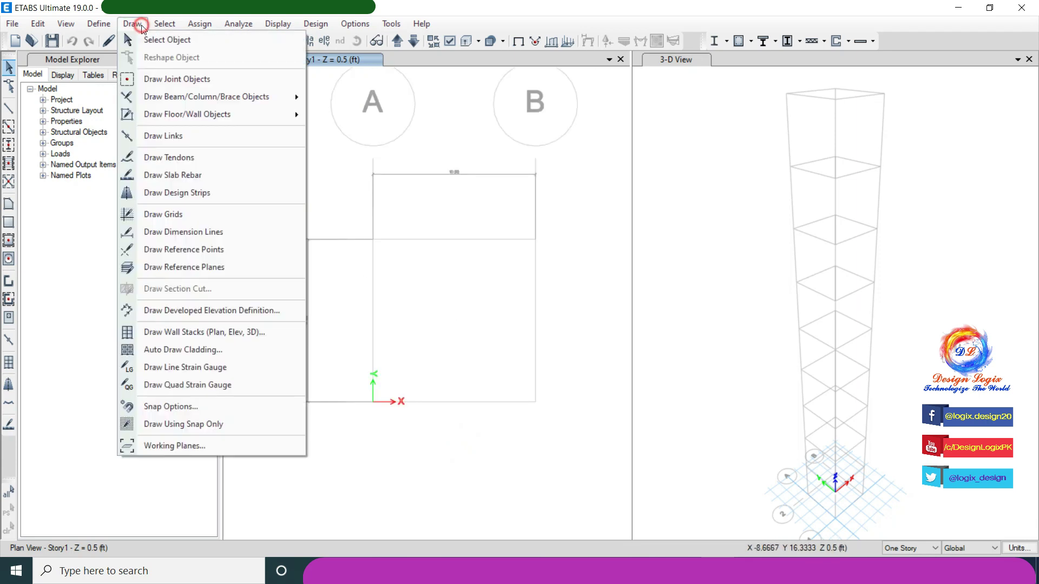
{"action": "mouse_move", "coordinate": [215, 97]}
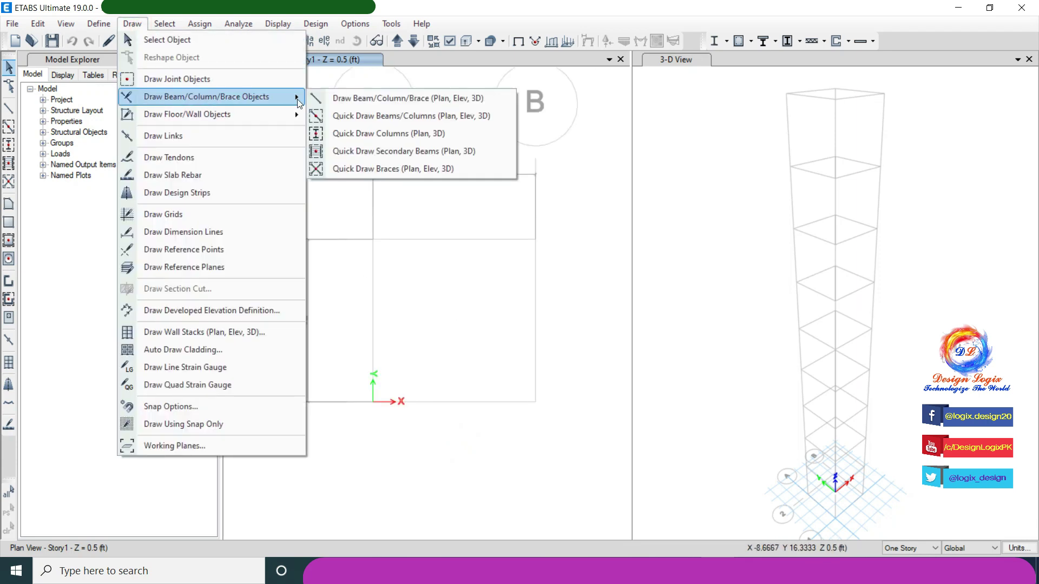
{"action": "left_click", "coordinate": [363, 133]}
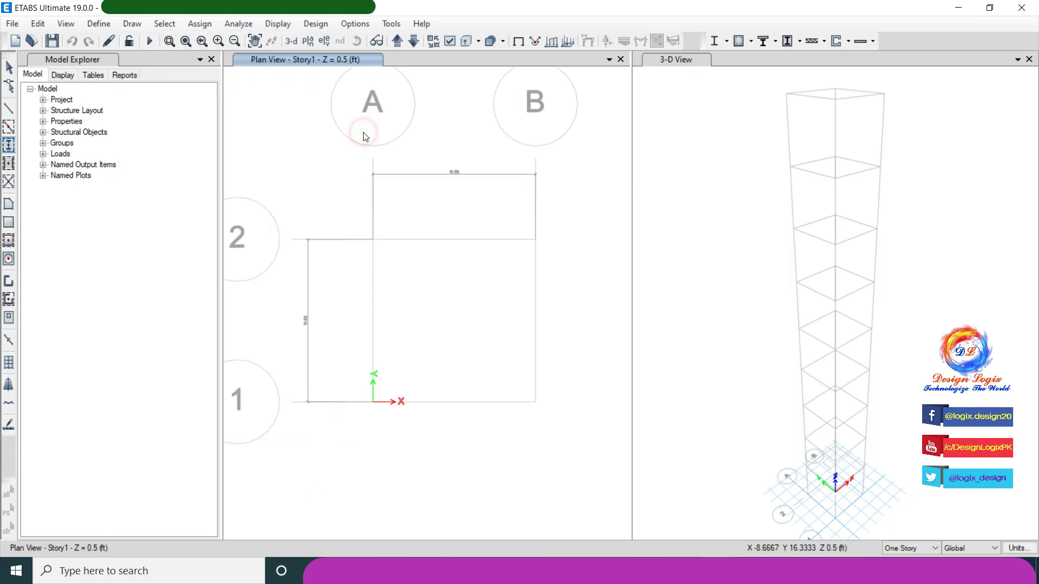
{"action": "left_click", "coordinate": [535, 239]}
{"action": "left_click", "coordinate": [372, 401]}
Step: Set the column angle to 90 degrees, place C 12x24 columns at grid points A2 and B1, and leave drawing mode
{"action": "left_click", "coordinate": [201, 442]}
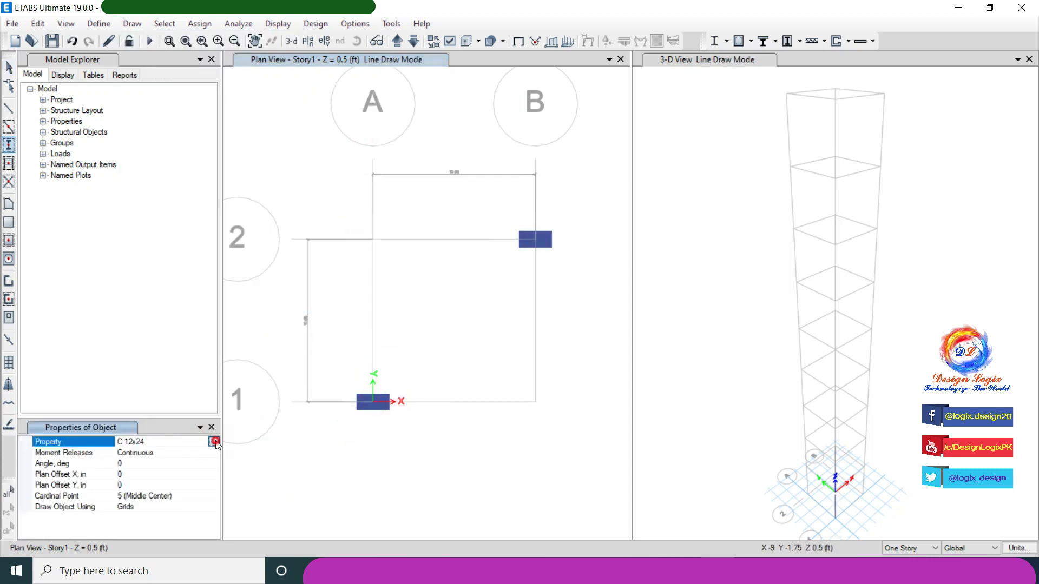
{"action": "left_click", "coordinate": [134, 464]}
{"action": "type", "text": "90"}
{"action": "left_click", "coordinate": [133, 474]}
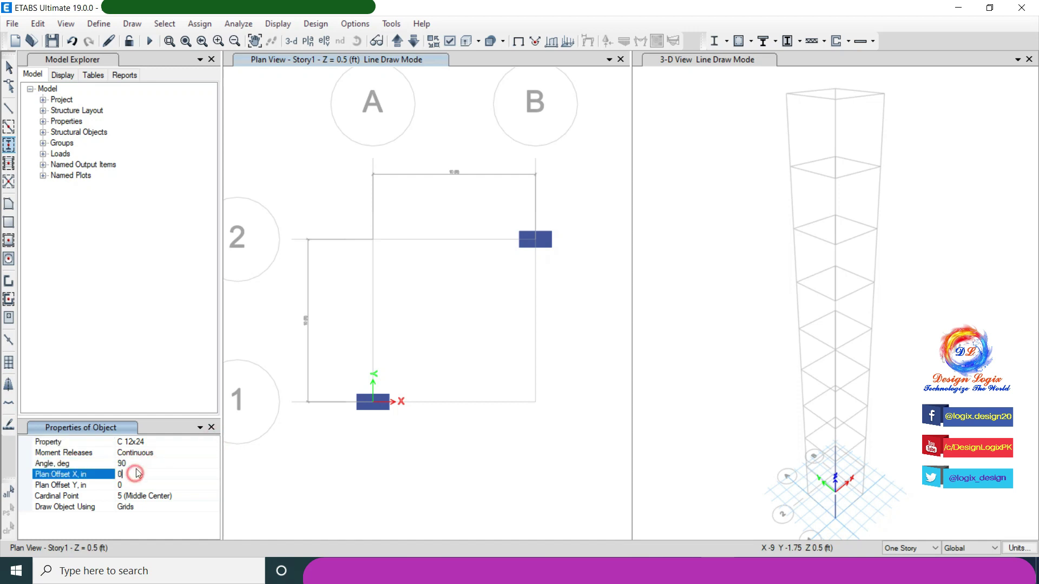
{"action": "left_click", "coordinate": [373, 239]}
{"action": "left_click", "coordinate": [535, 401]}
{"action": "left_click", "coordinate": [165, 24]}
{"action": "mouse_move", "coordinate": [257, 39]}
{"action": "left_click", "coordinate": [417, 40]}
Step: Set the plan view to colour objects by section properties and accept the view options
{"action": "left_click", "coordinate": [452, 41]}
{"action": "left_click", "coordinate": [513, 111]}
{"action": "left_click", "coordinate": [502, 147]}
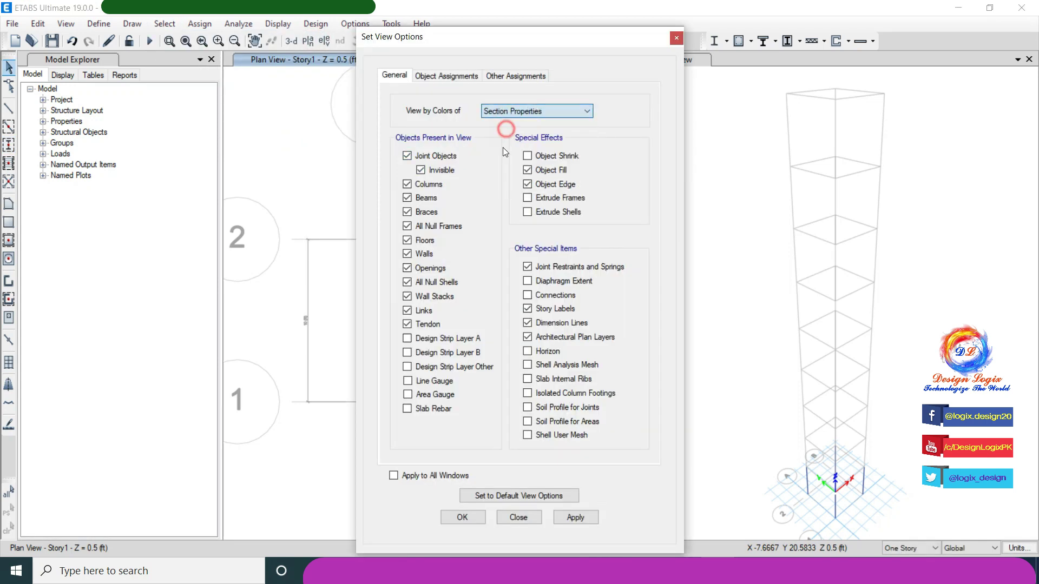
{"action": "left_click", "coordinate": [462, 517]}
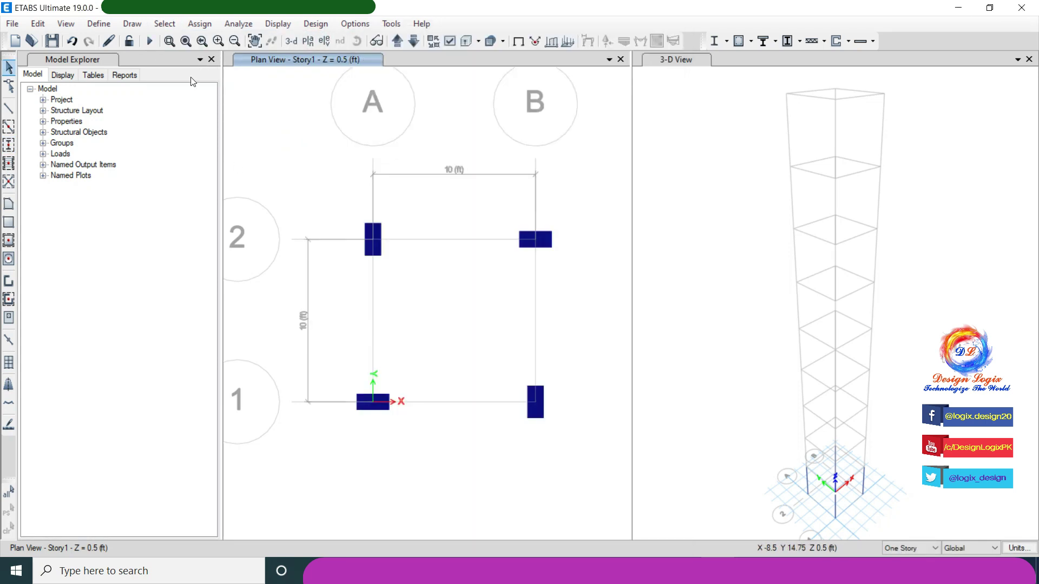
Step: Draw B 8x24 frame beams on the Story1 plan from grid point A2 to B2 and on to B1
{"action": "left_click", "coordinate": [136, 24]}
{"action": "mouse_move", "coordinate": [221, 97]}
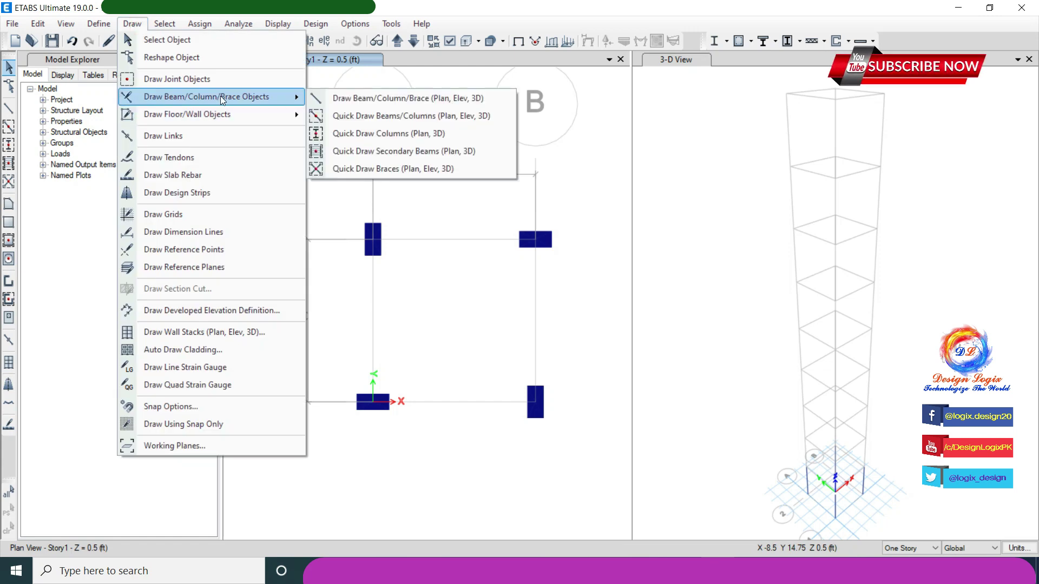
{"action": "left_click", "coordinate": [372, 97]}
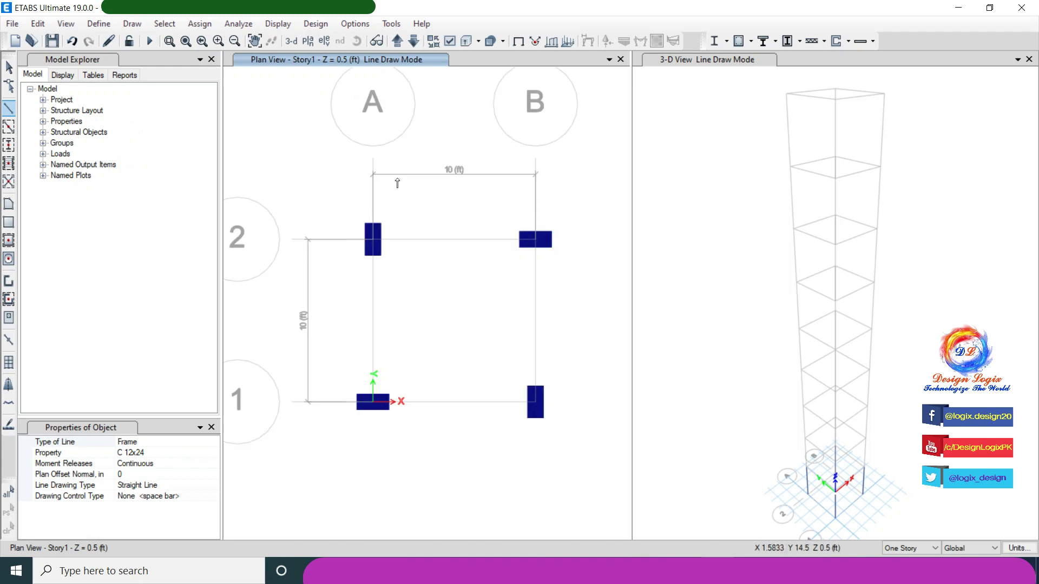
{"action": "left_click", "coordinate": [158, 450]}
{"action": "left_click", "coordinate": [167, 452]}
{"action": "left_click", "coordinate": [136, 465]}
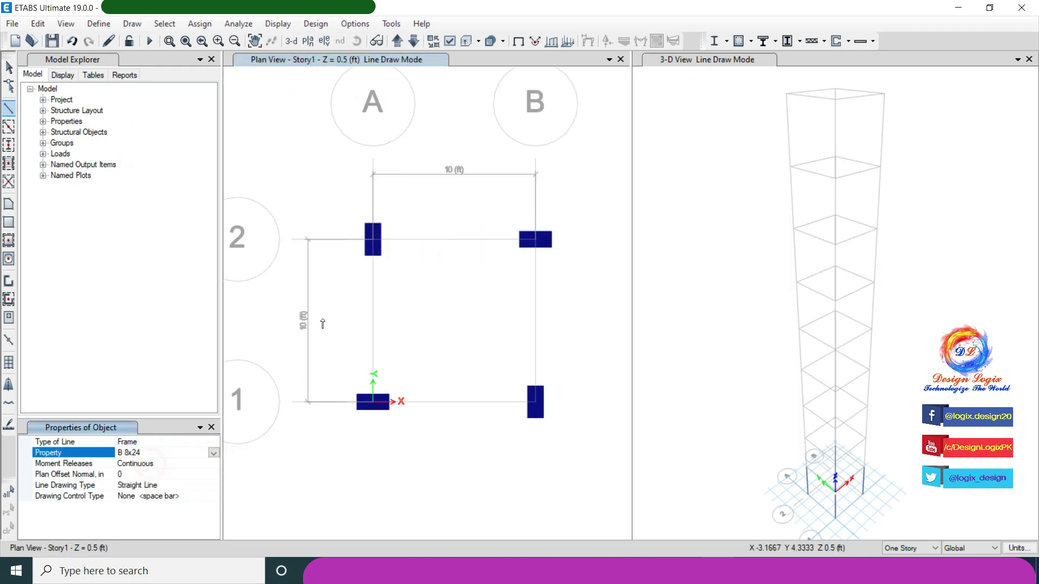
{"action": "left_click", "coordinate": [372, 239]}
{"action": "left_click", "coordinate": [534, 239]}
{"action": "left_click", "coordinate": [535, 402]}
{"action": "right_click", "coordinate": [502, 377]}
Step: Draw the remaining B 8x24 beams from grid point A2 to A1 and on to B1, and leave drawing mode
{"action": "left_click", "coordinate": [373, 239]}
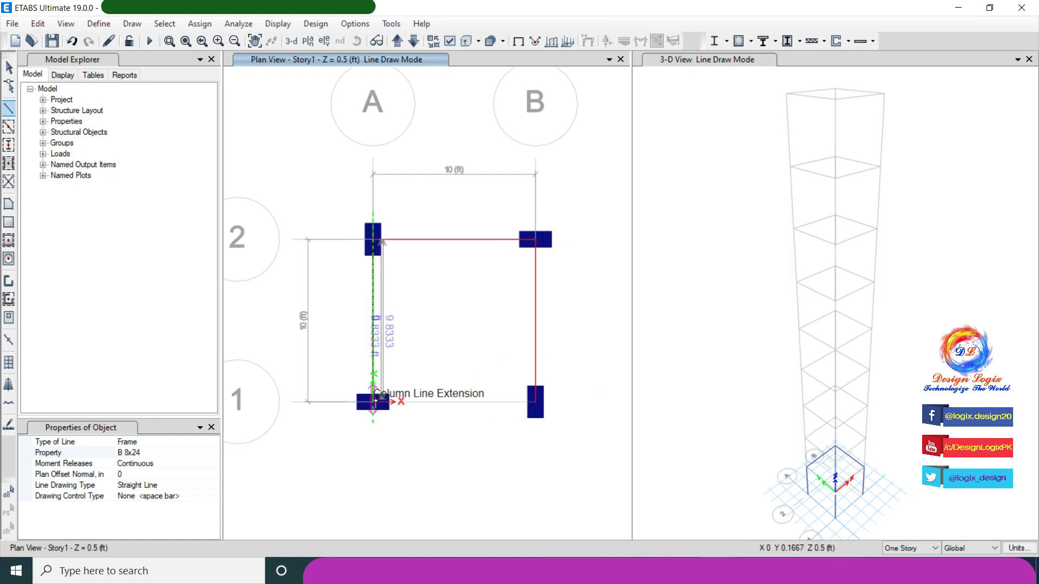
{"action": "left_click", "coordinate": [373, 401]}
{"action": "left_click", "coordinate": [535, 401]}
{"action": "right_click", "coordinate": [476, 343]}
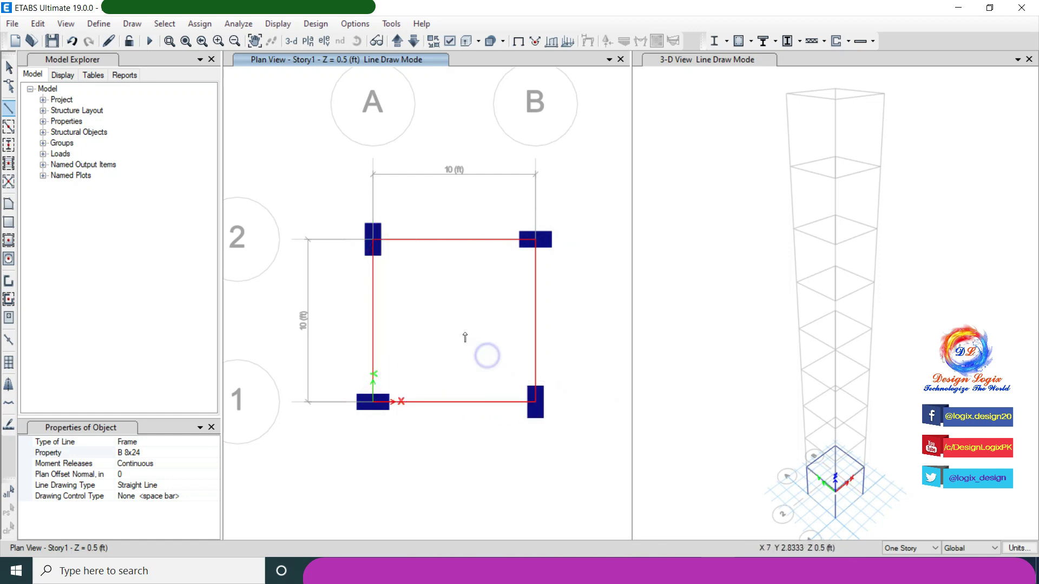
{"action": "left_click", "coordinate": [164, 27]}
{"action": "mouse_move", "coordinate": [264, 41]}
{"action": "left_click", "coordinate": [339, 40]}
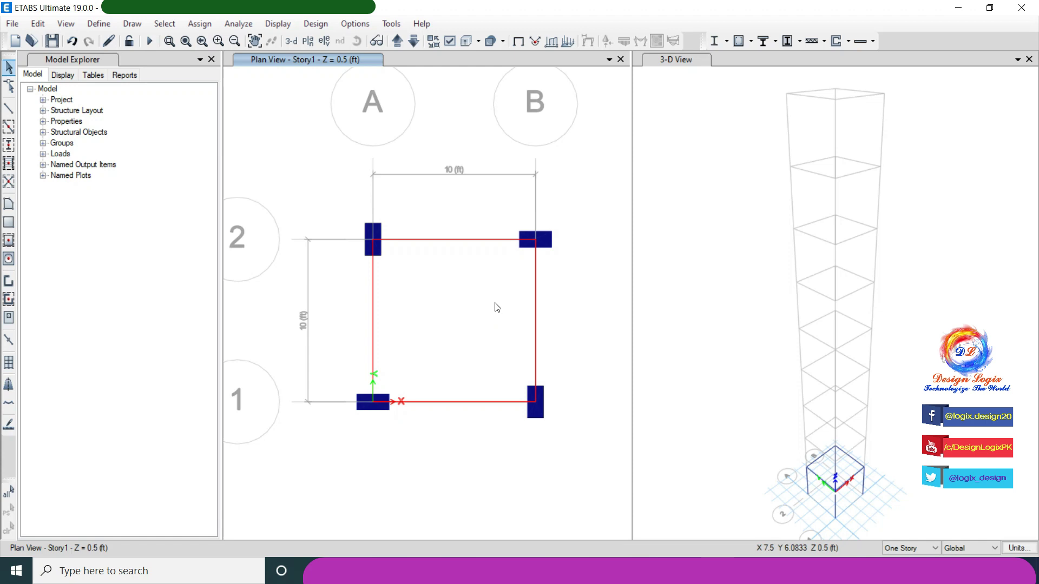
Step: Select the four Story1 beams and assign a uniform distributed gravity load of 0.56 kip/ft in the Sdl pattern
{"action": "left_click_drag", "start_coordinate": [552, 330], "coordinate": [355, 297]}
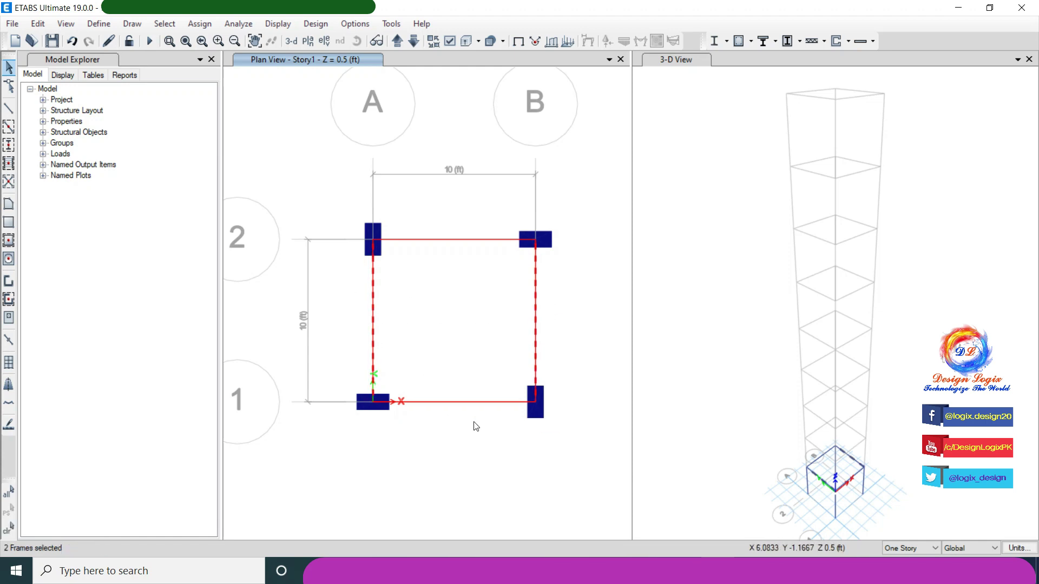
{"action": "left_click", "coordinate": [199, 24]}
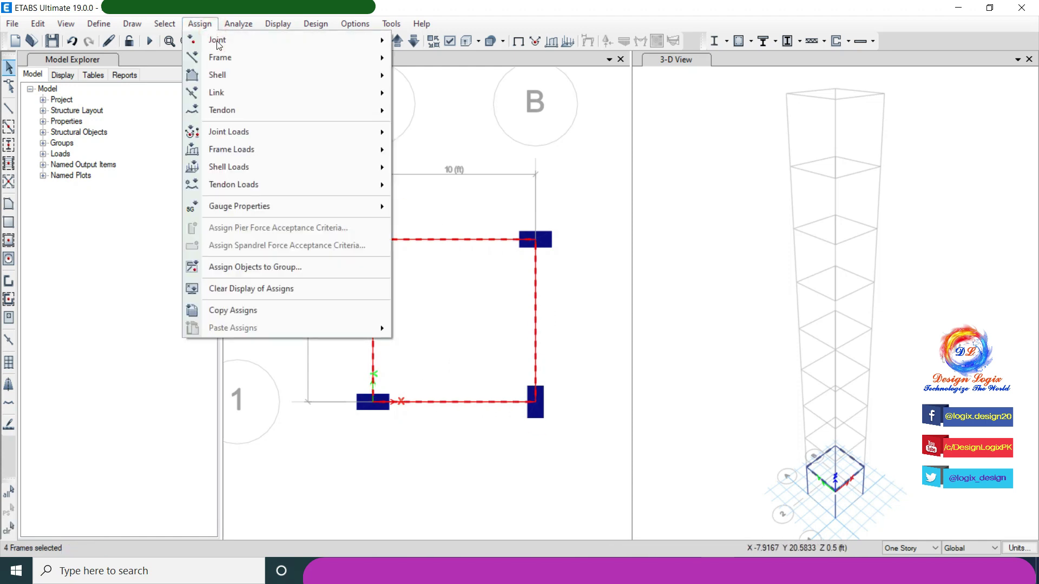
{"action": "mouse_move", "coordinate": [270, 149]}
{"action": "left_click", "coordinate": [455, 166]}
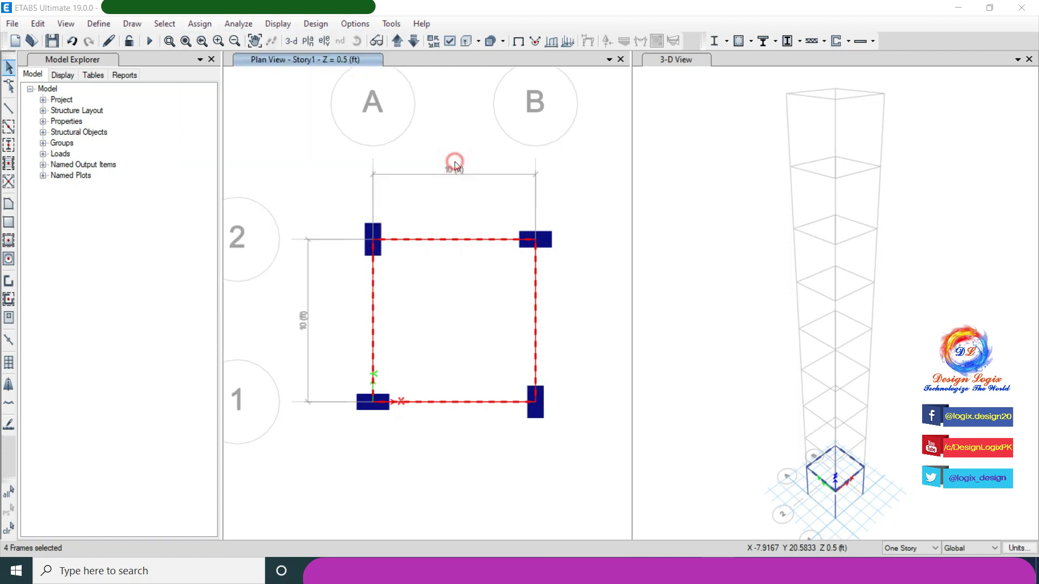
{"action": "left_click", "coordinate": [533, 207]}
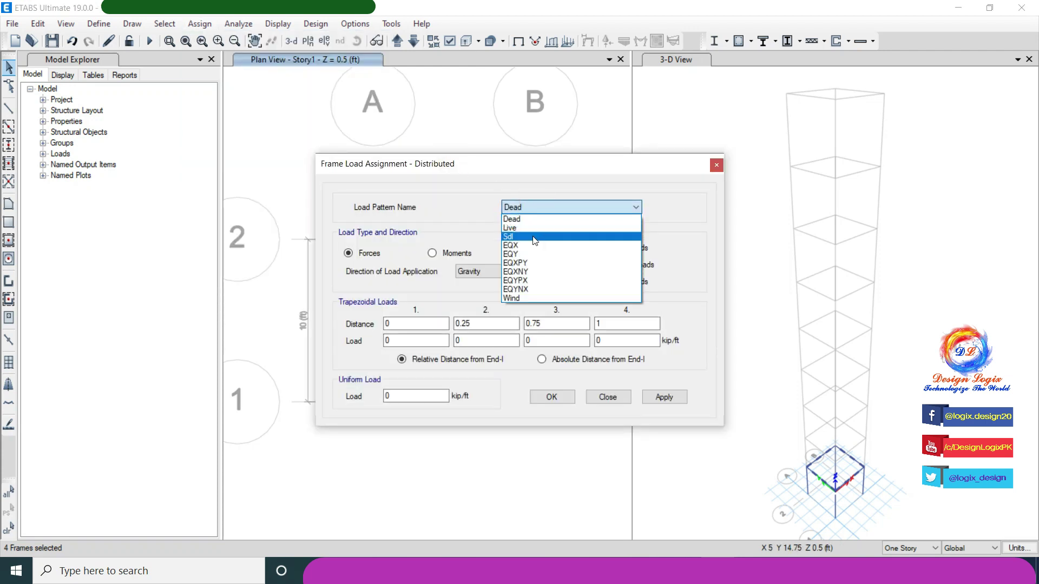
{"action": "left_click", "coordinate": [535, 239]}
{"action": "double_click", "coordinate": [392, 399]}
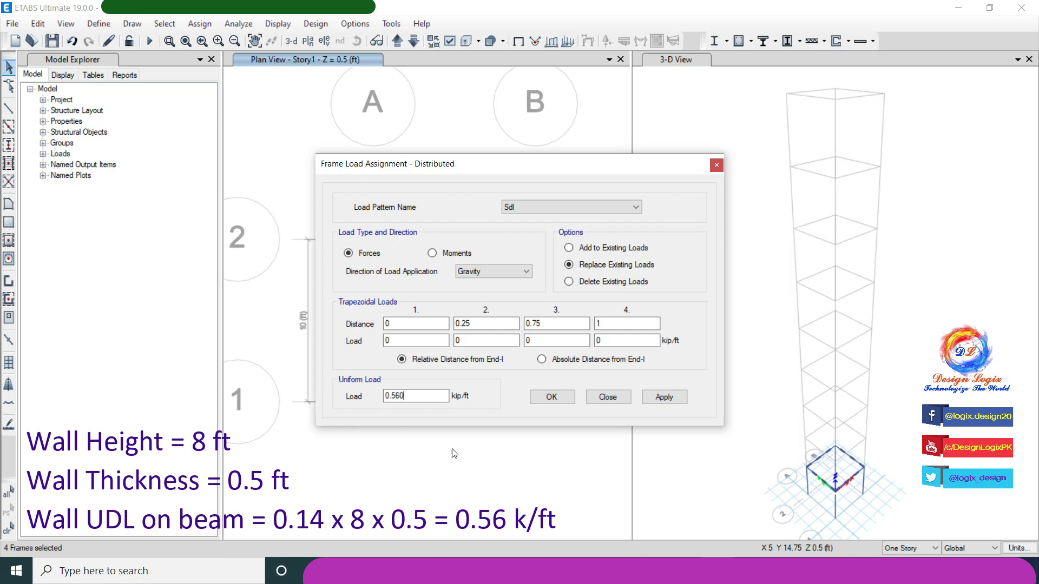
{"action": "left_click", "coordinate": [565, 399]}
Step: Select all Story1 columns and beams and replicate them on Story2 through Story9
{"action": "left_click_drag", "start_coordinate": [330, 208], "coordinate": [595, 440]}
{"action": "left_click", "coordinate": [38, 23]}
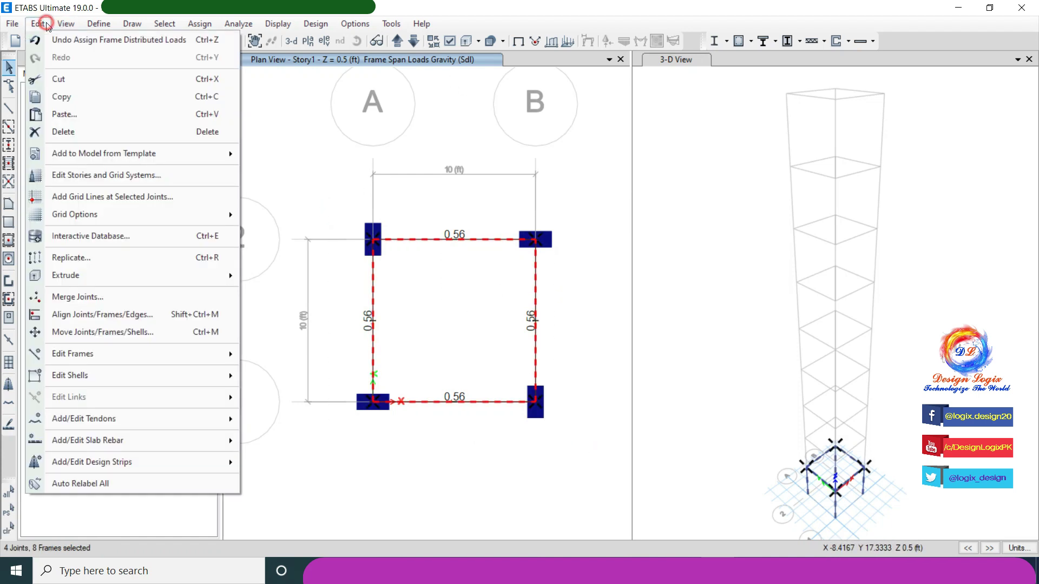
{"action": "left_click", "coordinate": [71, 257]}
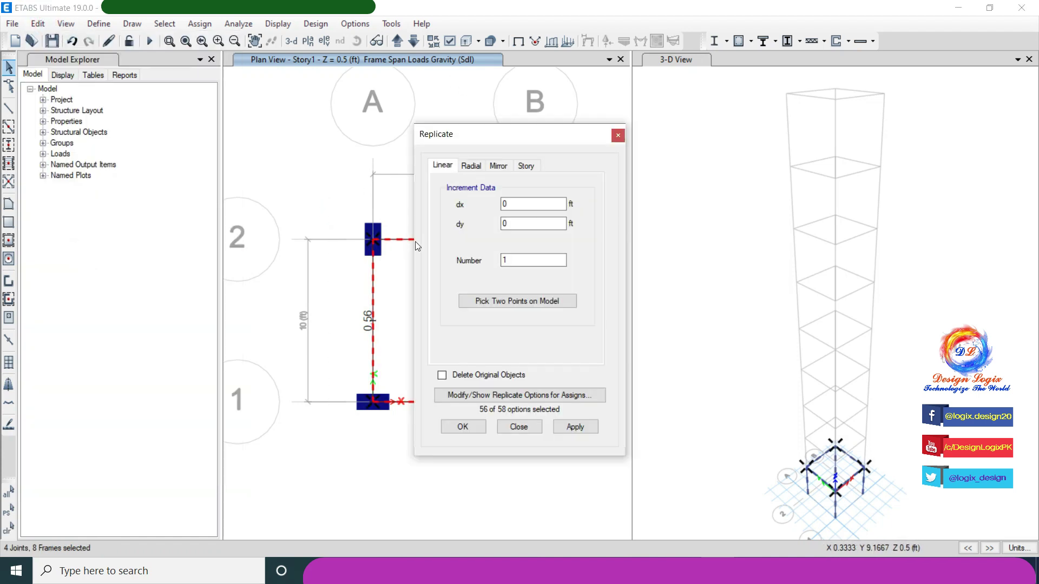
{"action": "left_click", "coordinate": [527, 167]}
{"action": "left_click_drag", "start_coordinate": [476, 206], "coordinate": [478, 272]}
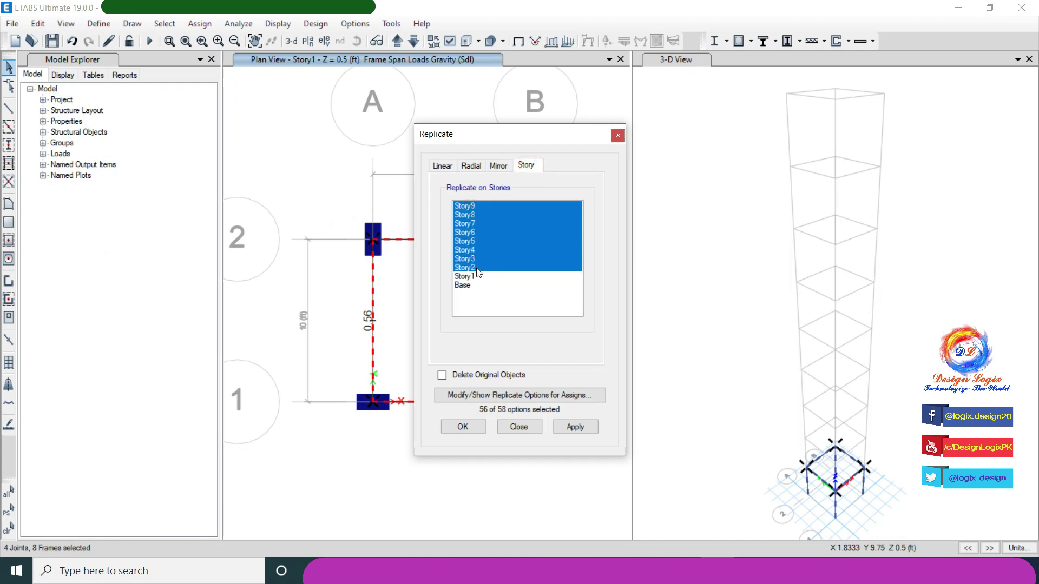
{"action": "left_click", "coordinate": [475, 427]}
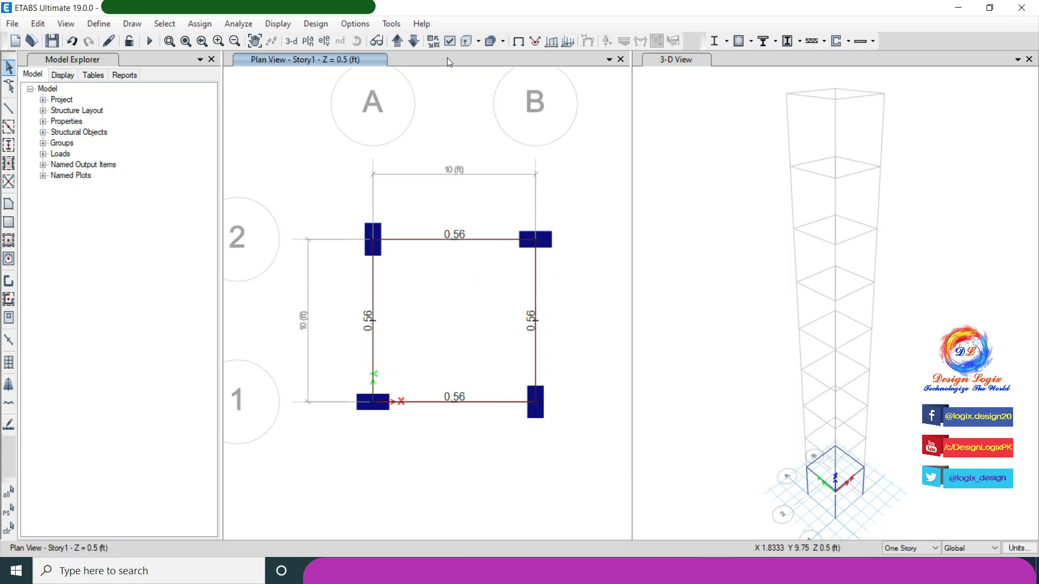
Step: Move up to the Story2 plan and draw a rectangular St 7 floor from grid point A2 to B1
{"action": "left_click", "coordinate": [397, 41]}
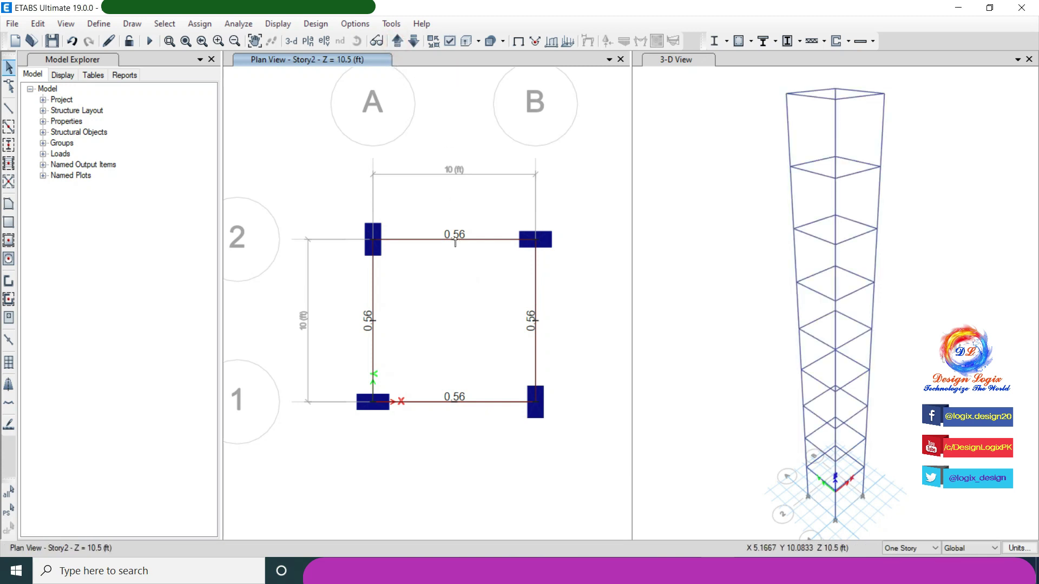
{"action": "left_click", "coordinate": [132, 24]}
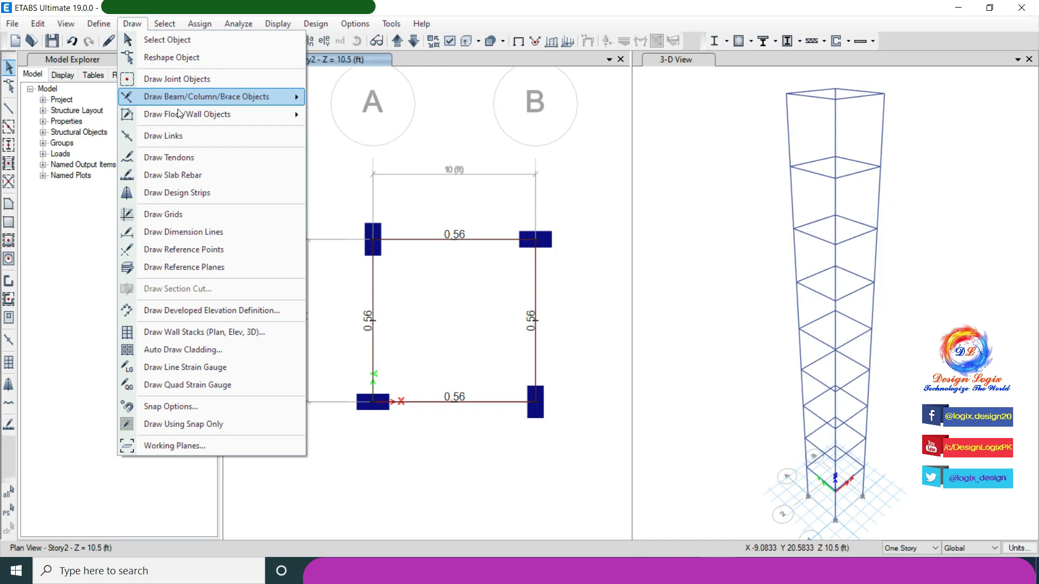
{"action": "mouse_move", "coordinate": [182, 116]}
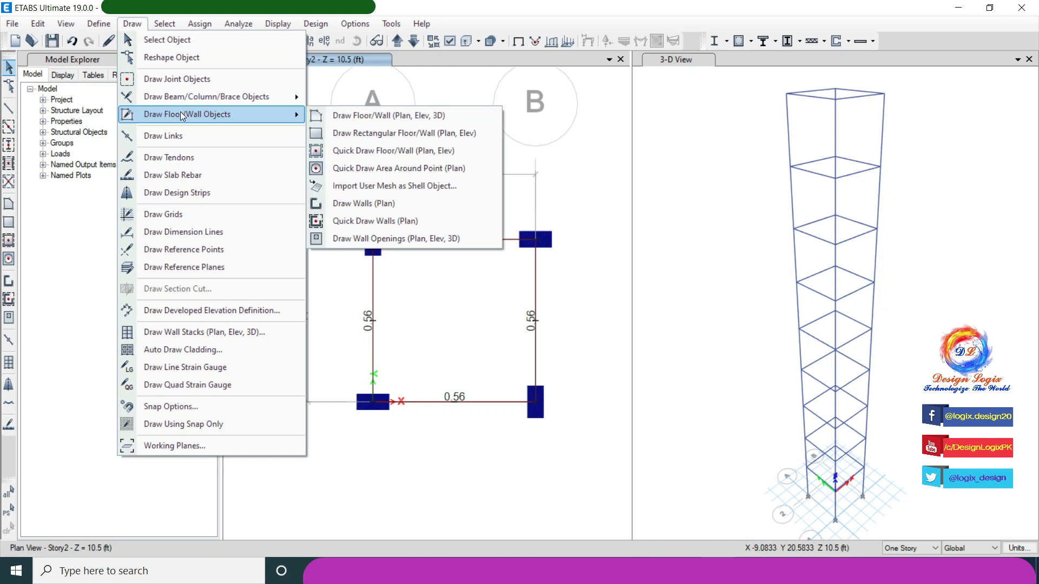
{"action": "left_click", "coordinate": [348, 132]}
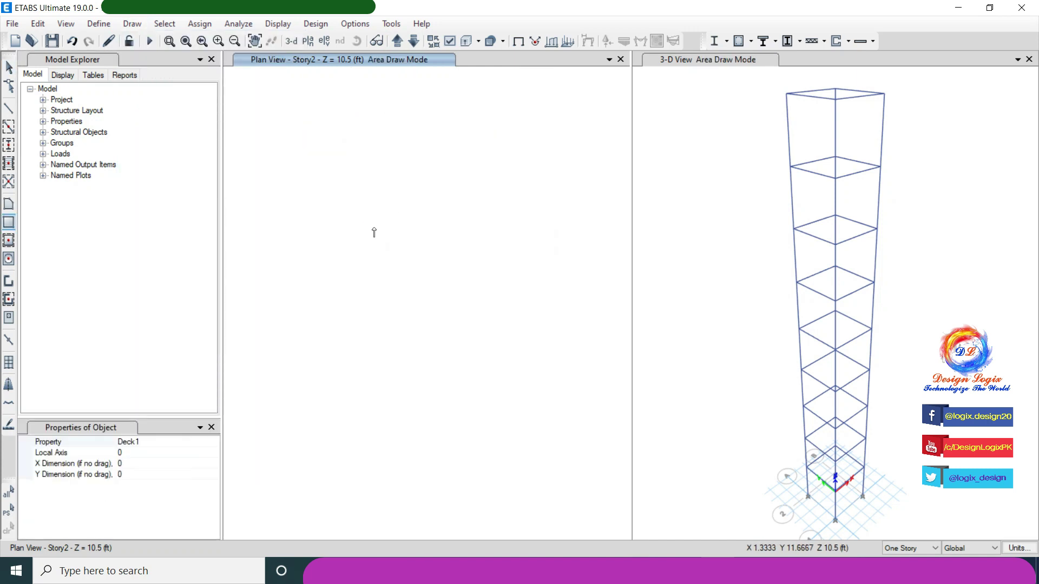
{"action": "left_click", "coordinate": [214, 442]}
{"action": "left_click", "coordinate": [124, 487]}
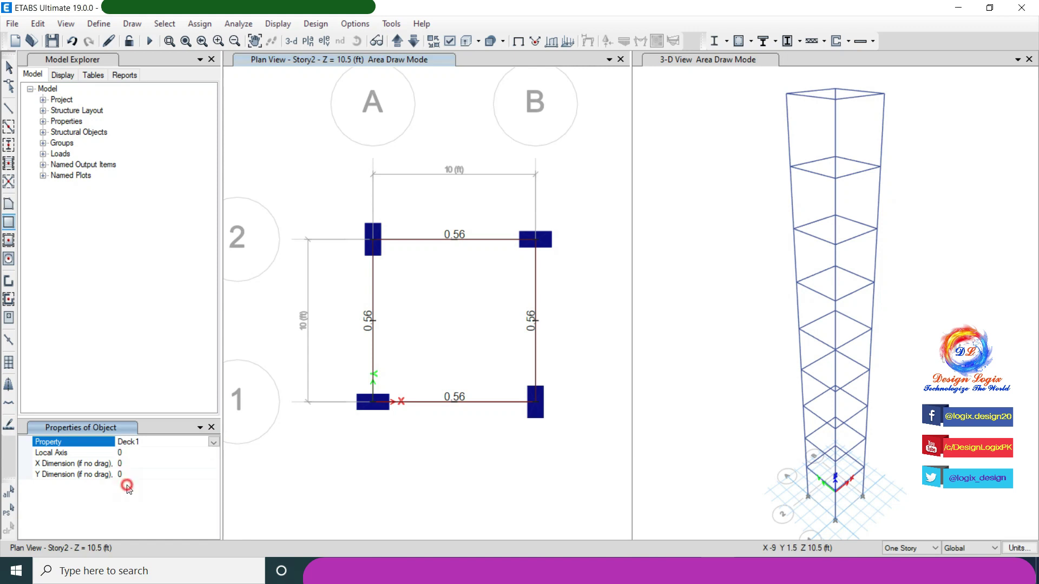
{"action": "left_click", "coordinate": [372, 239]}
{"action": "left_click_drag", "start_coordinate": [536, 402], "coordinate": [536, 402]}
{"action": "left_click", "coordinate": [163, 24]}
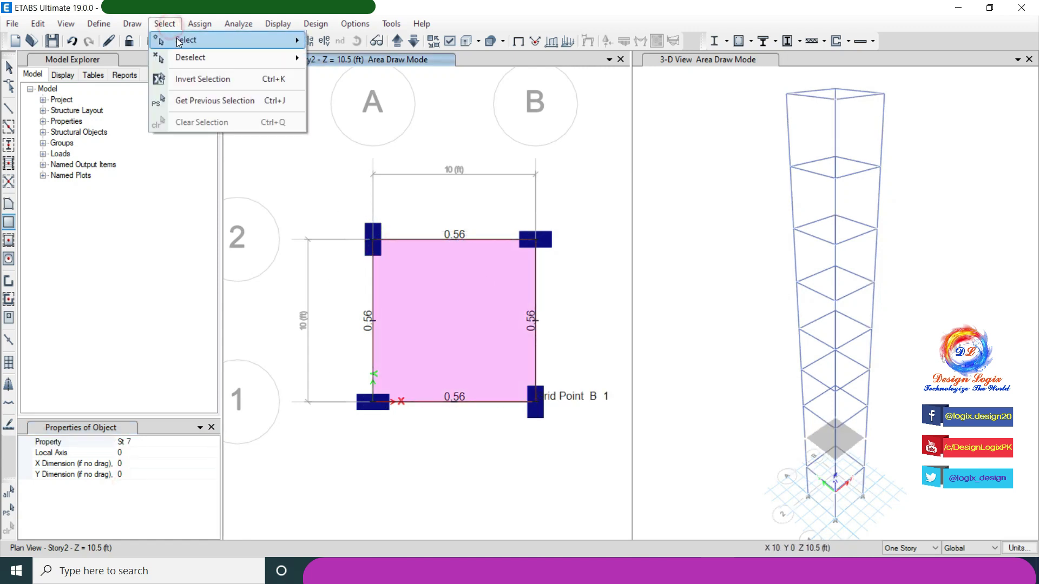
Step: Leave drawing mode, select the Story2 floor and assign it a uniform gravity load of 36 lb/ft² in the Sdl pattern
{"action": "mouse_move", "coordinate": [186, 39]}
{"action": "left_click", "coordinate": [346, 40]}
{"action": "left_click", "coordinate": [453, 310]}
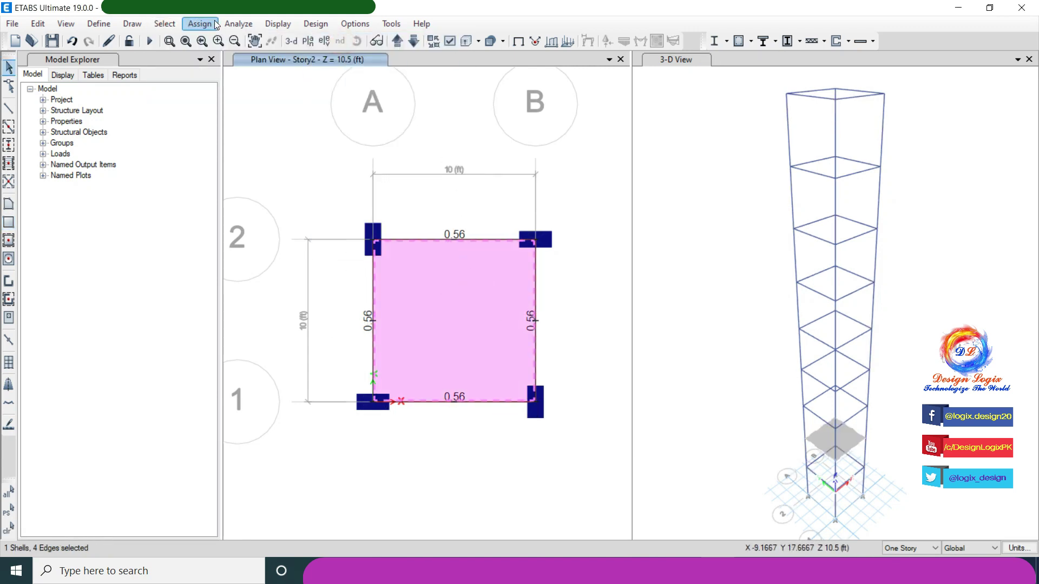
{"action": "left_click", "coordinate": [200, 24]}
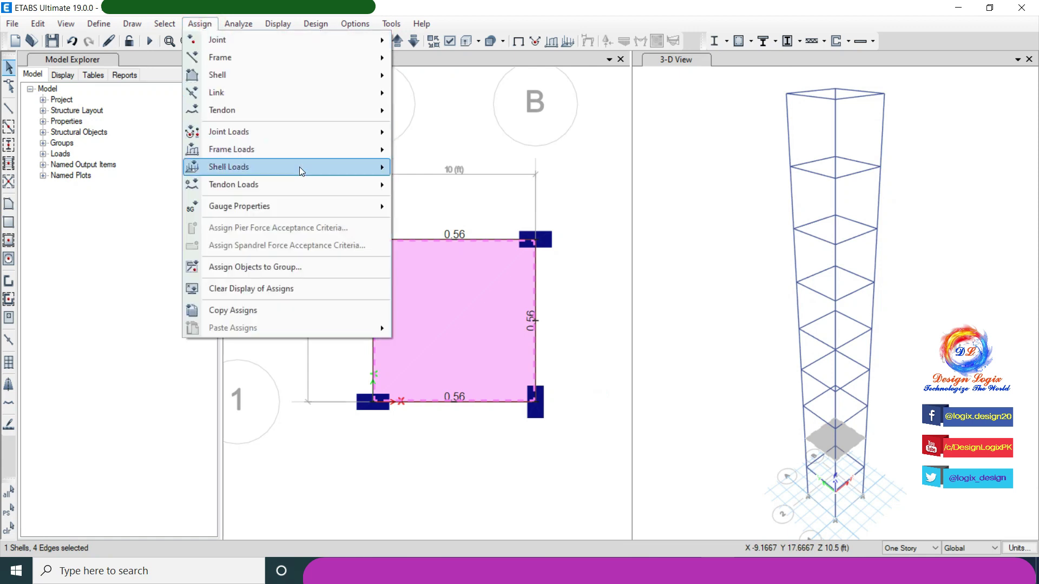
{"action": "mouse_move", "coordinate": [379, 170]}
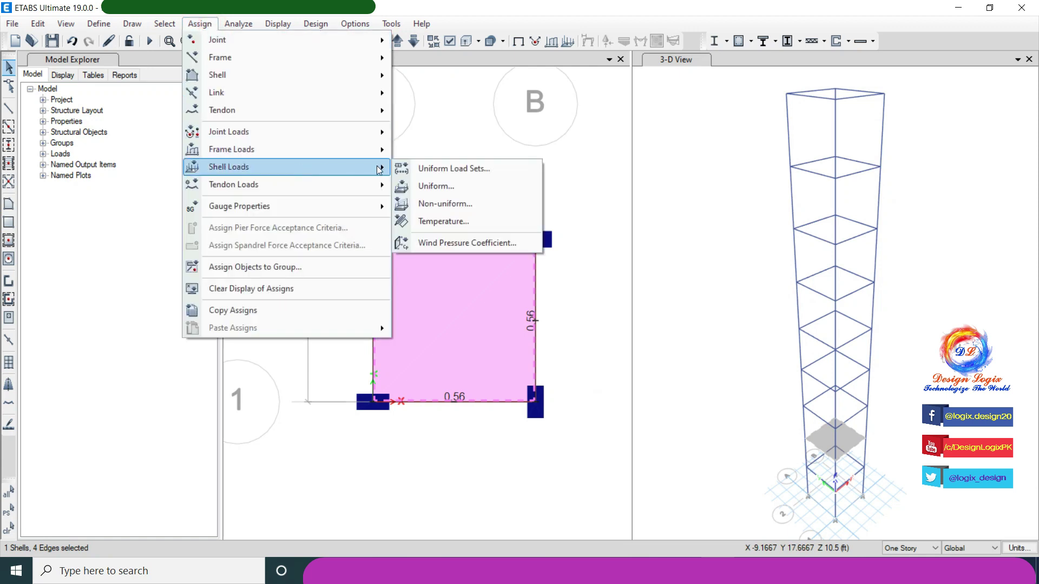
{"action": "left_click", "coordinate": [435, 187]}
{"action": "left_click", "coordinate": [574, 246]}
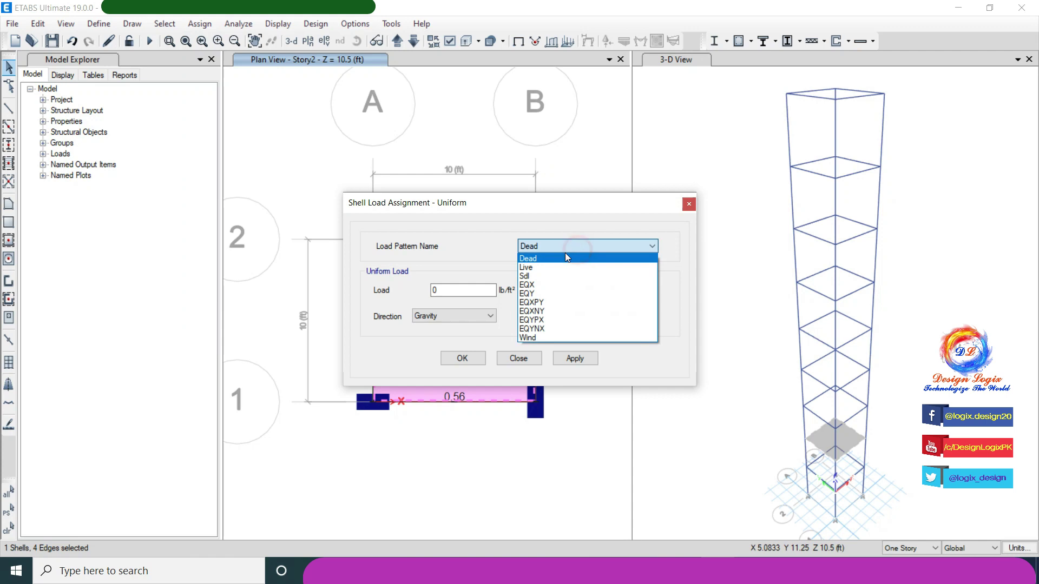
{"action": "left_click", "coordinate": [544, 279]}
{"action": "left_click_drag", "start_coordinate": [484, 290], "coordinate": [423, 293]}
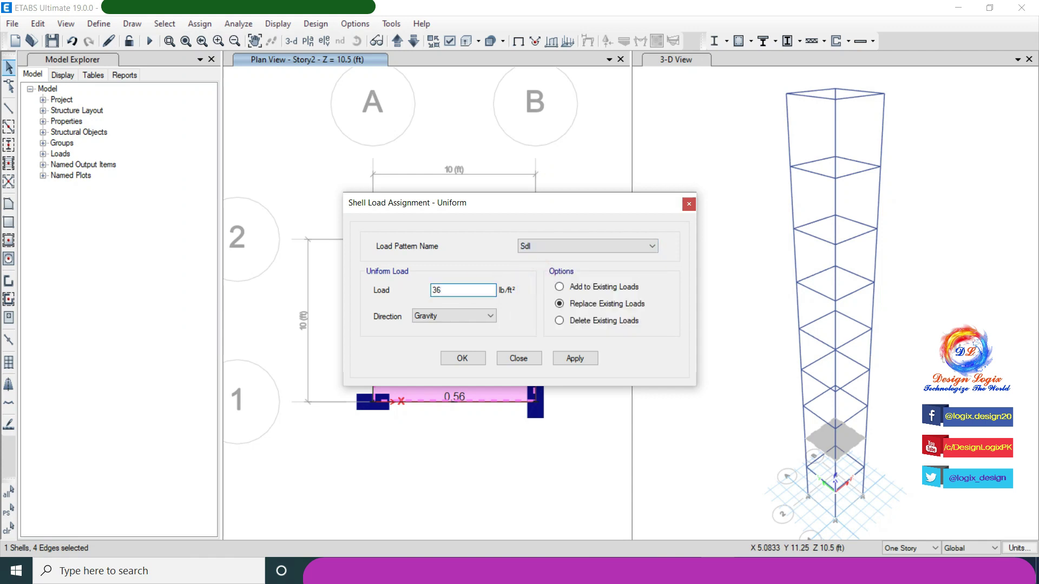
{"action": "left_click", "coordinate": [461, 358]}
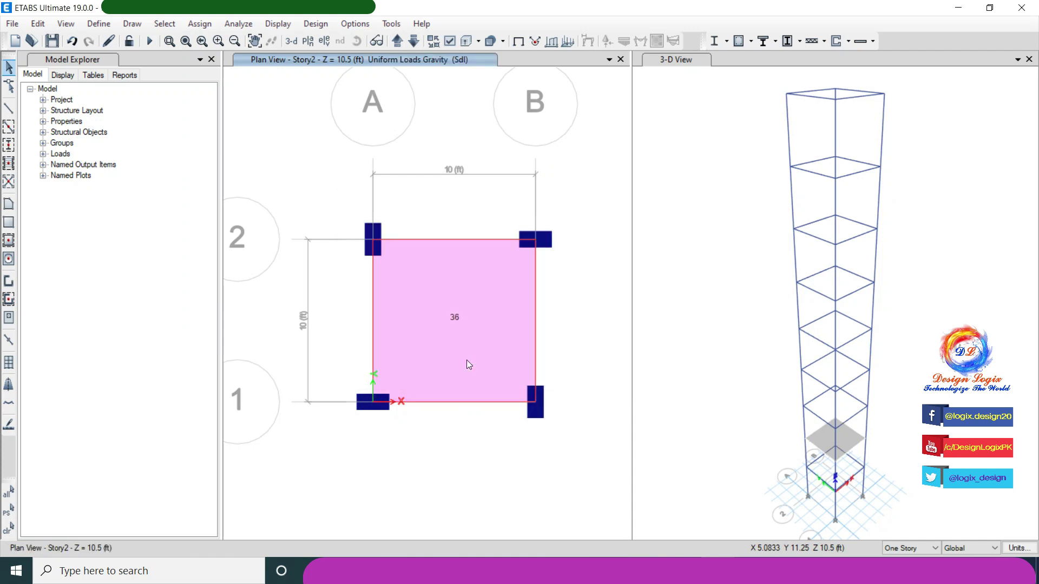
Step: Select the loaded Story2 floor slab and replicate it on Story3 through Story9
{"action": "left_click", "coordinate": [474, 310]}
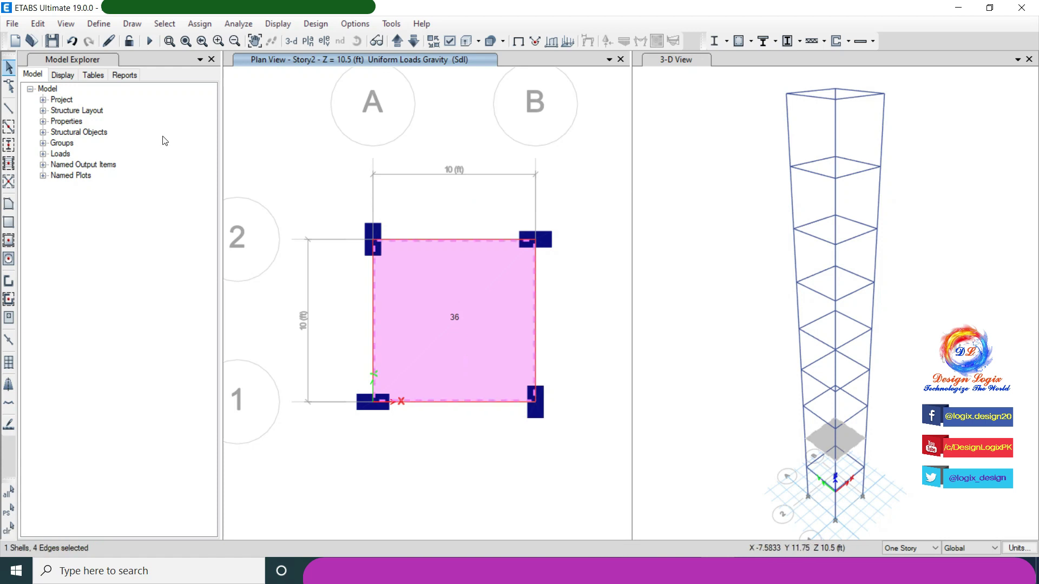
{"action": "left_click", "coordinate": [38, 24]}
{"action": "left_click", "coordinate": [81, 257]}
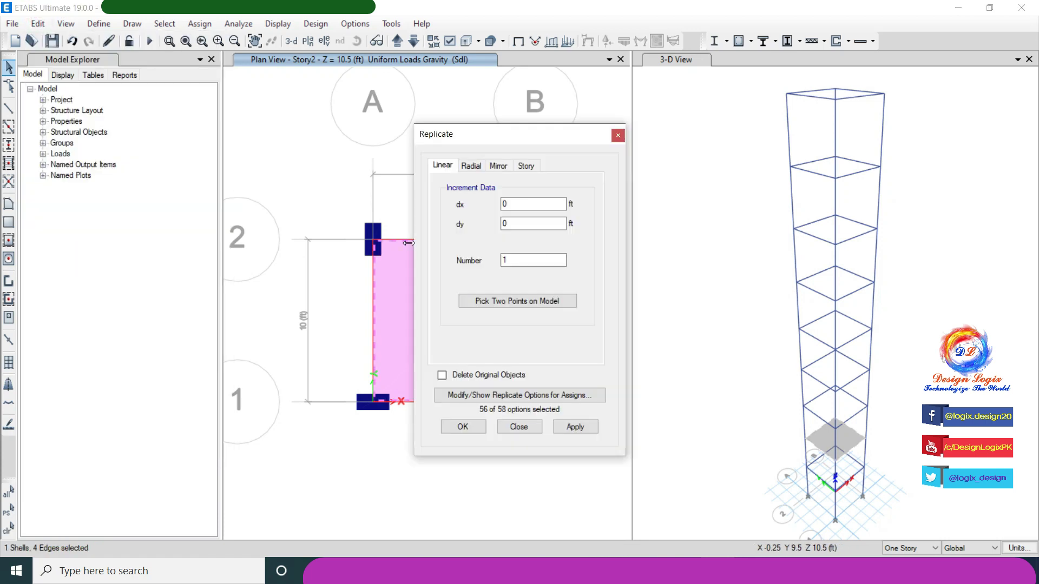
{"action": "left_click", "coordinate": [521, 168]}
{"action": "left_click", "coordinate": [473, 259]}
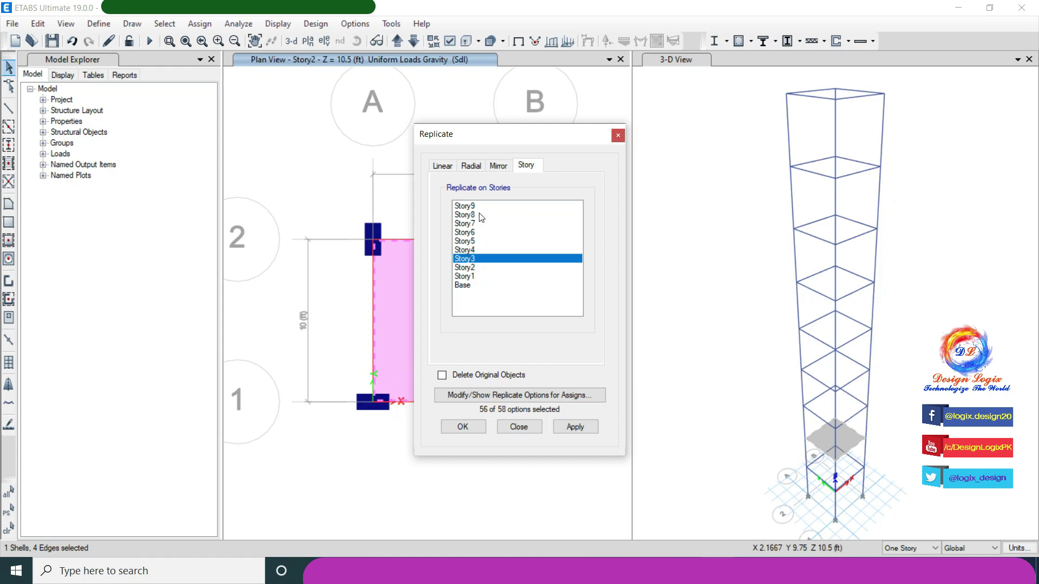
{"action": "left_click", "coordinate": [465, 206]}
{"action": "left_click", "coordinate": [478, 258], "text": "shift"}
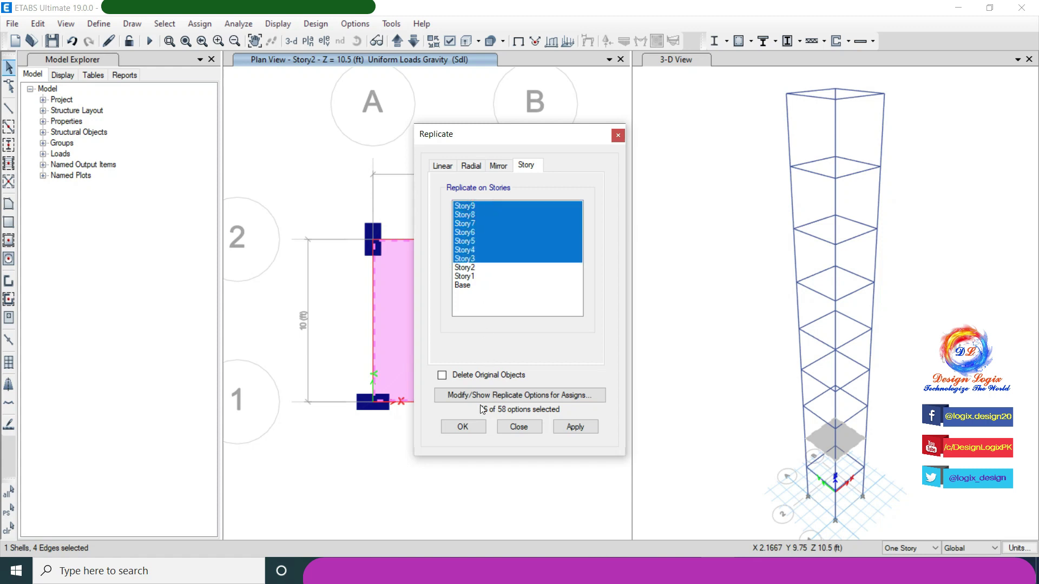
{"action": "left_click", "coordinate": [472, 426]}
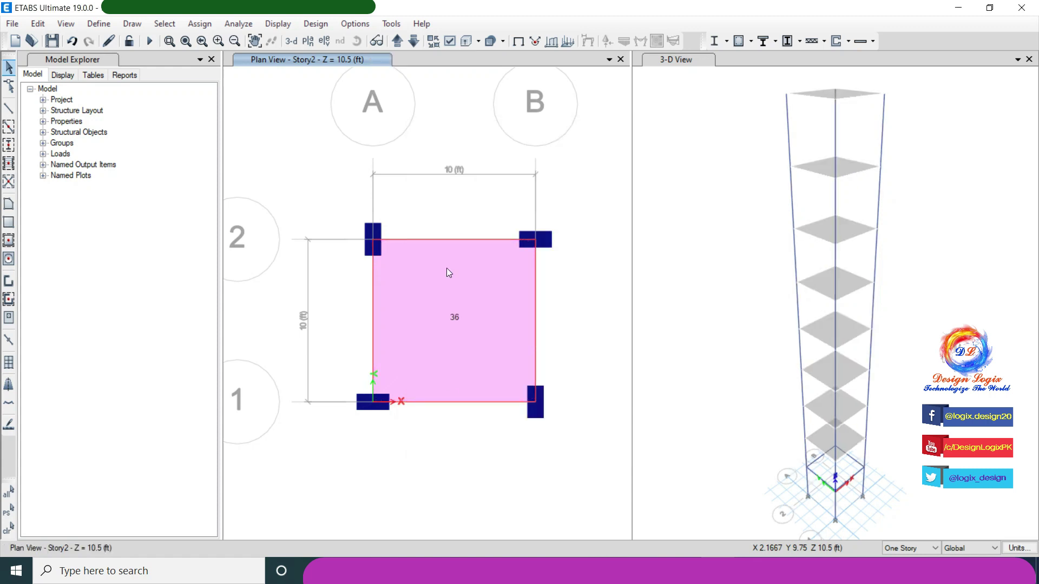
Step: Open the Story9 plan and assign the S 6 slab section to its floor
{"action": "left_click", "coordinate": [308, 41]}
{"action": "left_click", "coordinate": [468, 449]}
{"action": "left_click", "coordinate": [453, 347]}
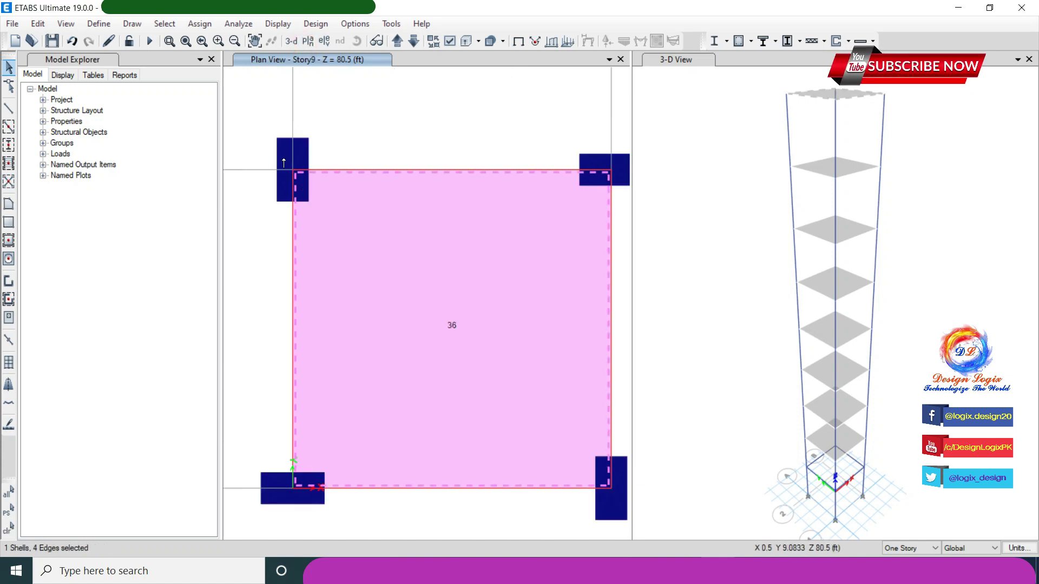
{"action": "left_click", "coordinate": [200, 24]}
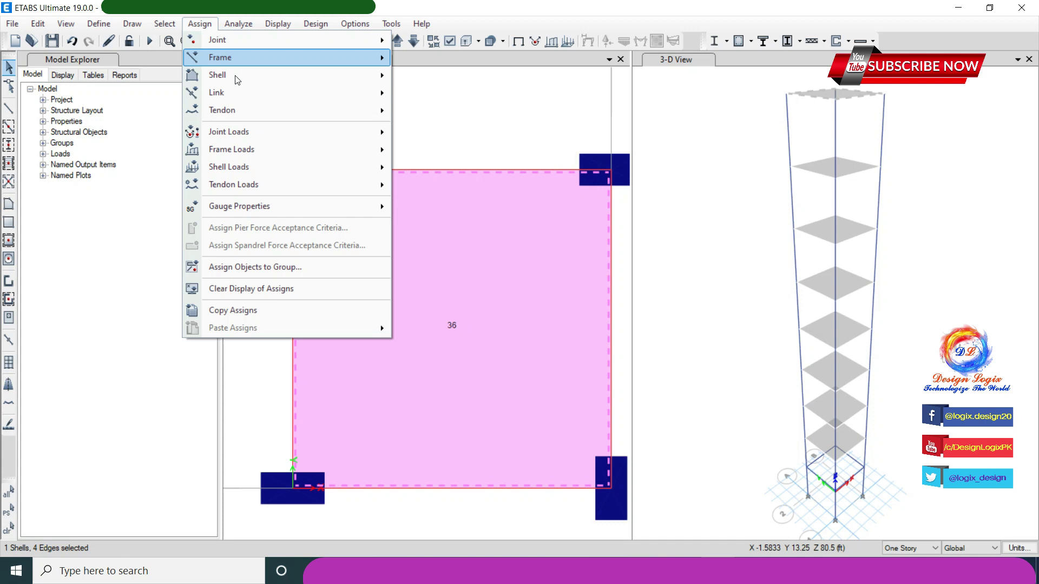
{"action": "mouse_move", "coordinate": [237, 77]}
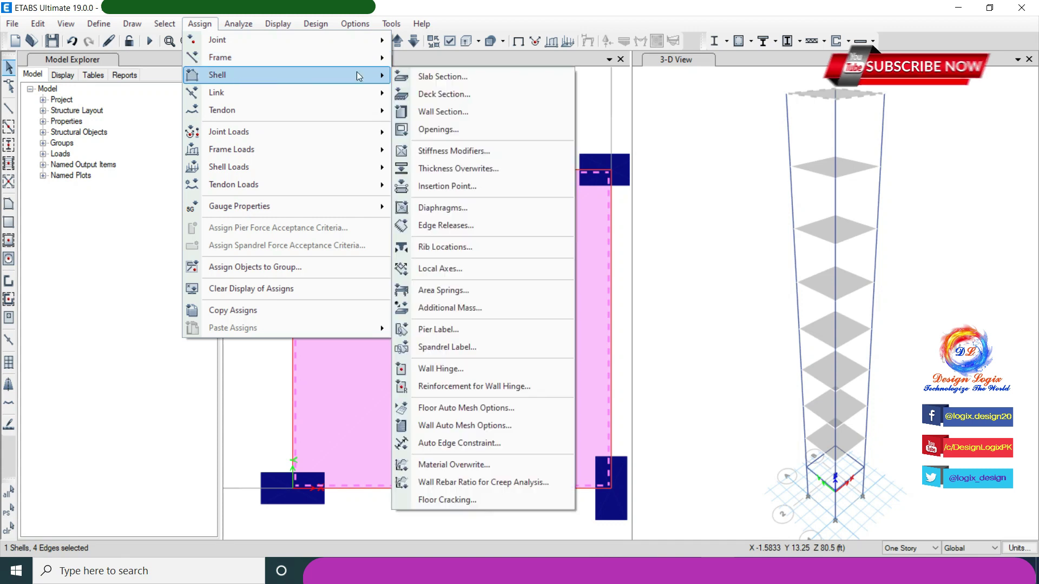
{"action": "left_click", "coordinate": [445, 76]}
{"action": "left_click", "coordinate": [457, 189]}
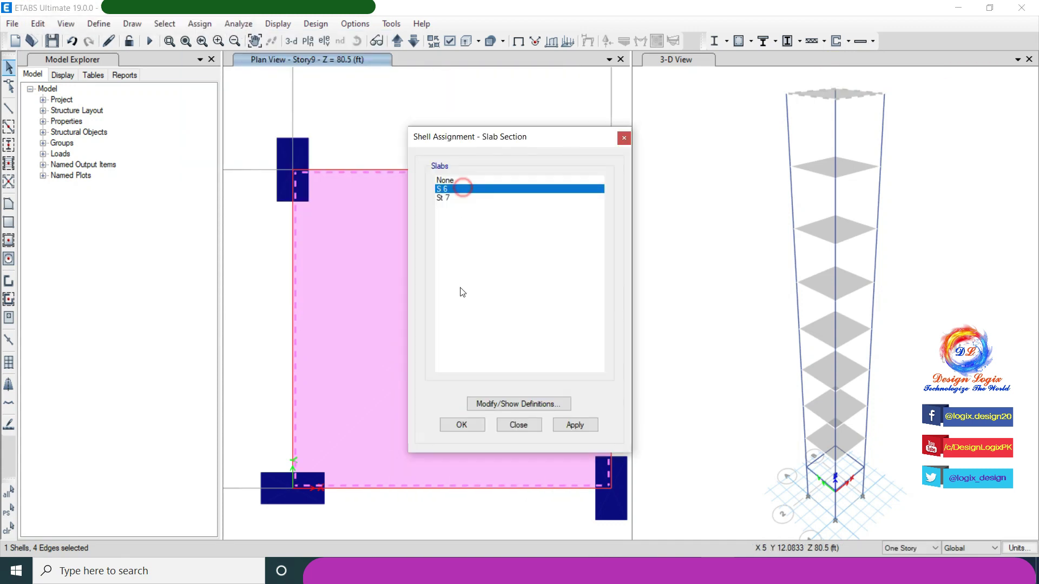
{"action": "left_click", "coordinate": [462, 425]}
{"action": "scroll", "coordinate": [436, 227], "scroll_direction": "down", "scroll_amount": 2}
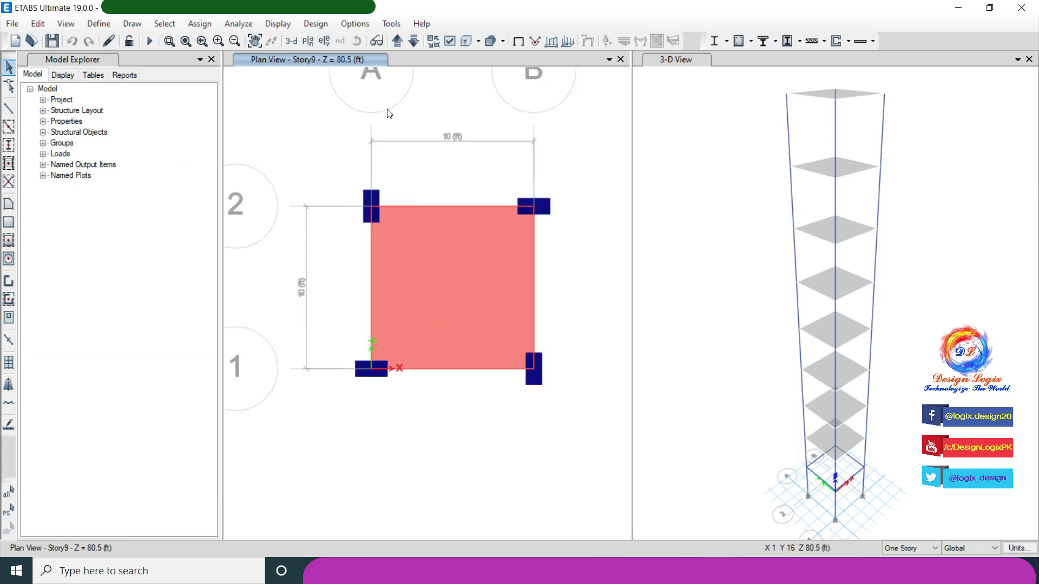
Step: Assign diaphragm D1 to the Story9 slab
{"action": "left_click", "coordinate": [439, 275]}
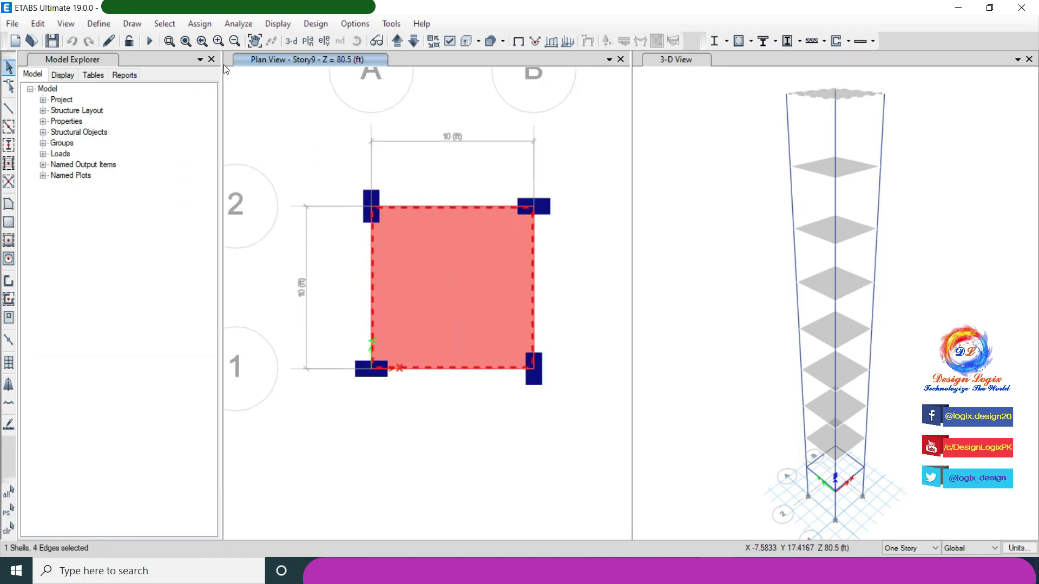
{"action": "left_click", "coordinate": [198, 25]}
{"action": "mouse_move", "coordinate": [227, 74]}
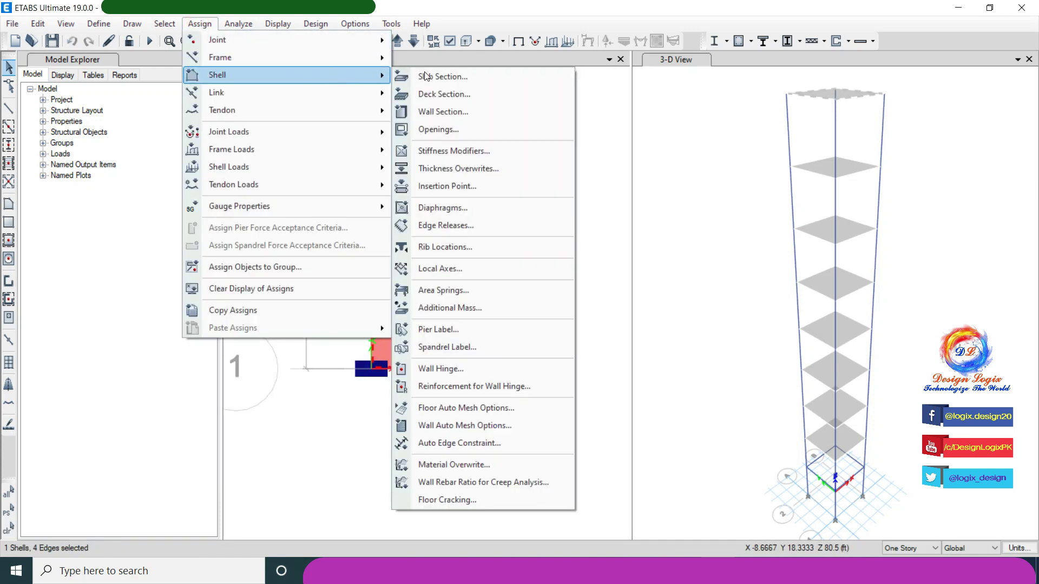
{"action": "left_click", "coordinate": [449, 207]}
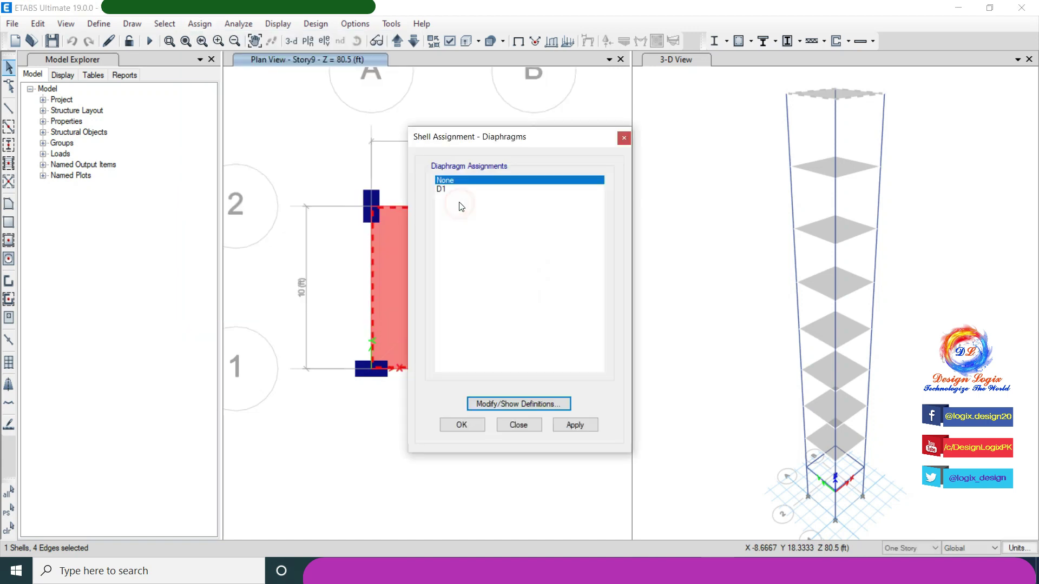
{"action": "left_click", "coordinate": [467, 188]}
{"action": "left_click", "coordinate": [461, 425]}
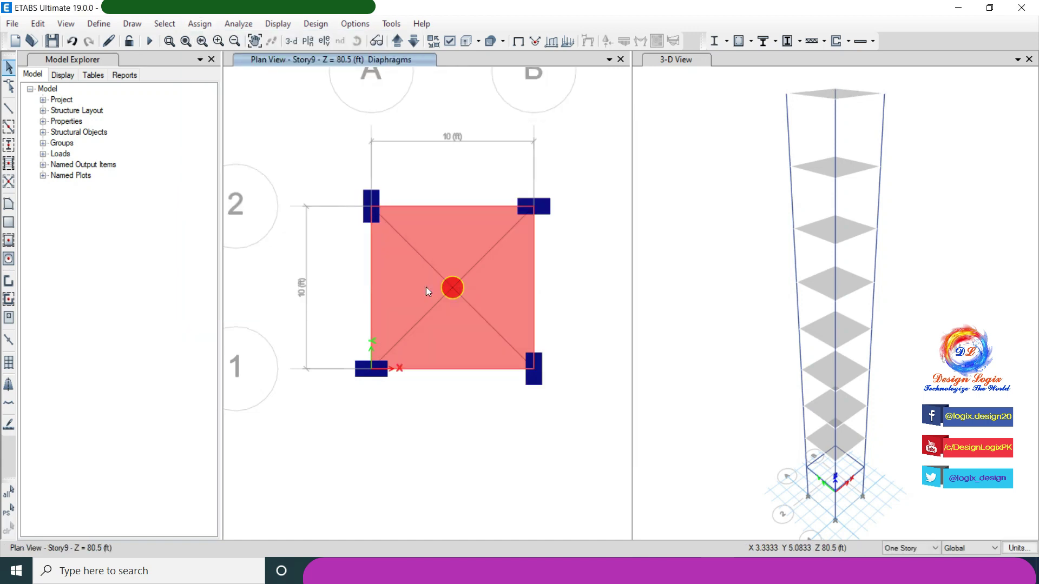
Step: Open the Base plan, assign fixed restraints to all four base joints, and save the model
{"action": "left_click", "coordinate": [308, 40]}
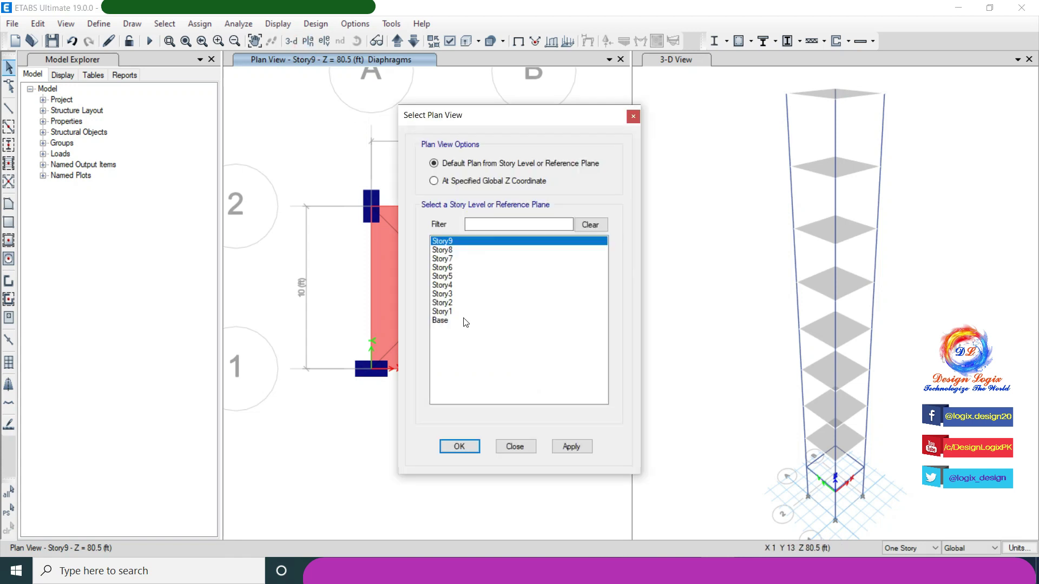
{"action": "left_click", "coordinate": [460, 445]}
{"action": "left_click_drag", "start_coordinate": [275, 147], "coordinate": [624, 527]}
{"action": "left_click", "coordinate": [199, 24]}
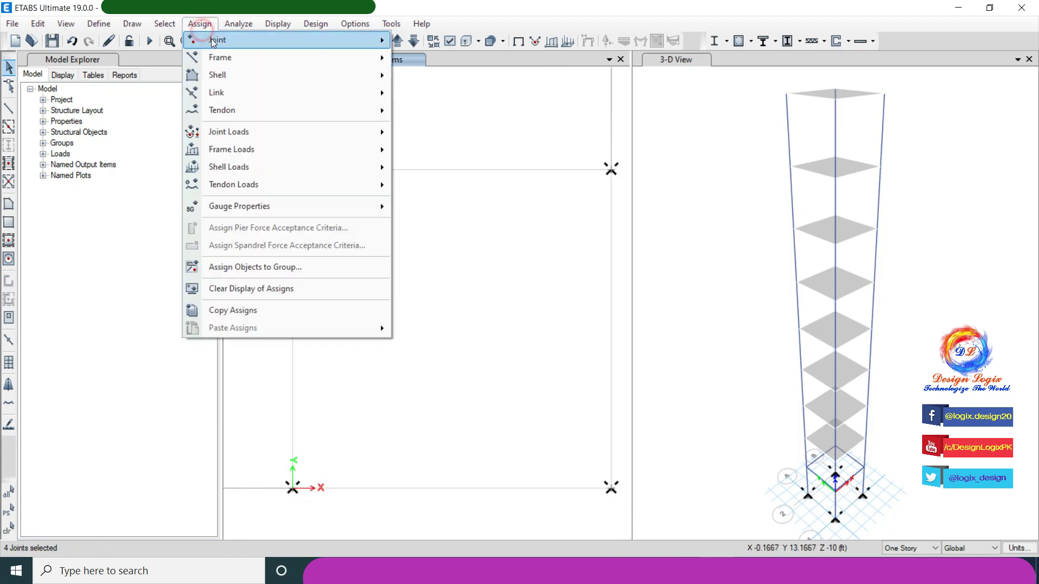
{"action": "mouse_move", "coordinate": [388, 44]}
{"action": "left_click", "coordinate": [454, 41]}
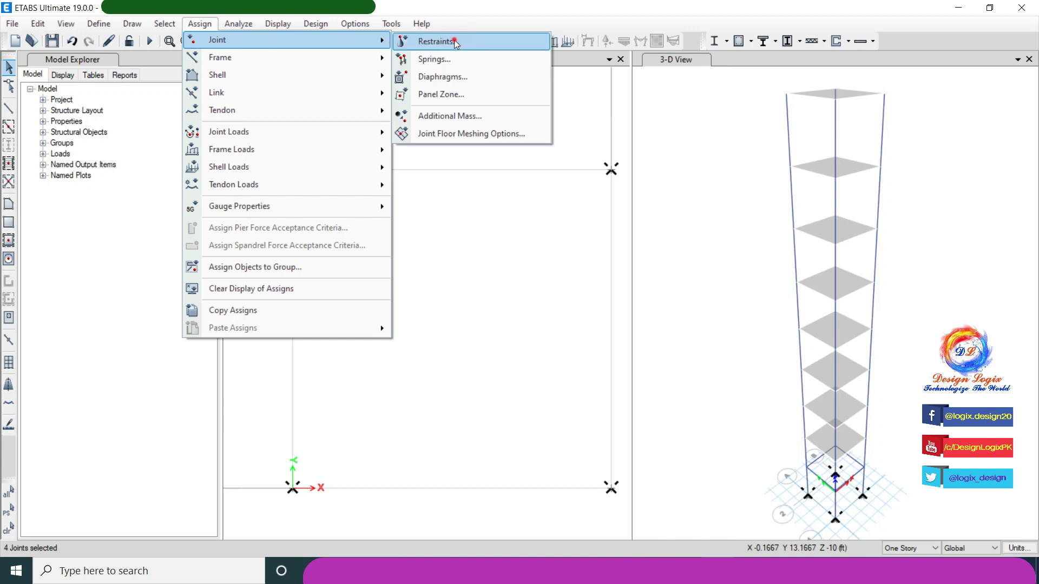
{"action": "left_click", "coordinate": [472, 329]}
{"action": "left_click", "coordinate": [465, 364]}
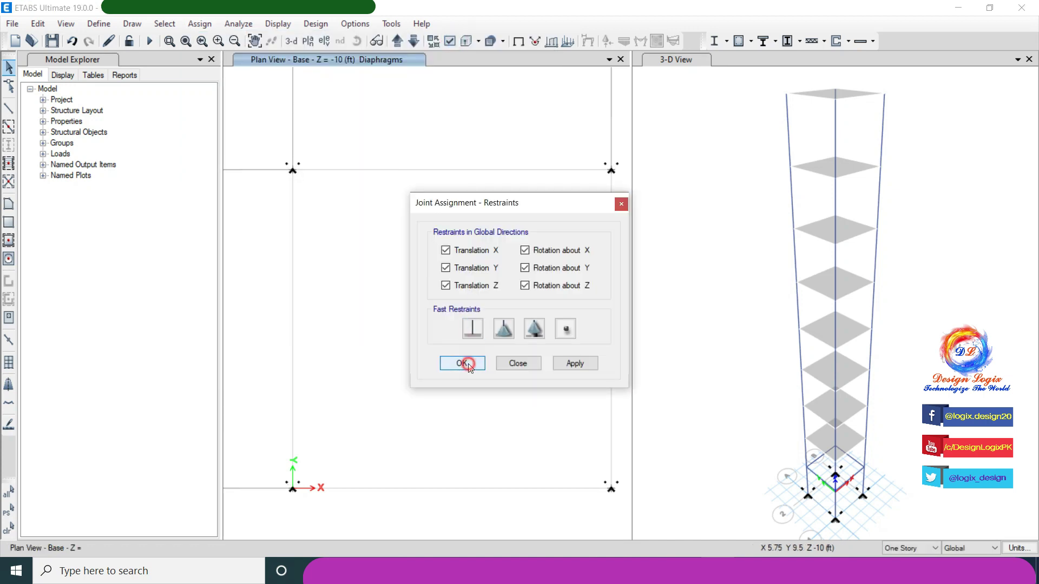
{"action": "left_click", "coordinate": [57, 41]}
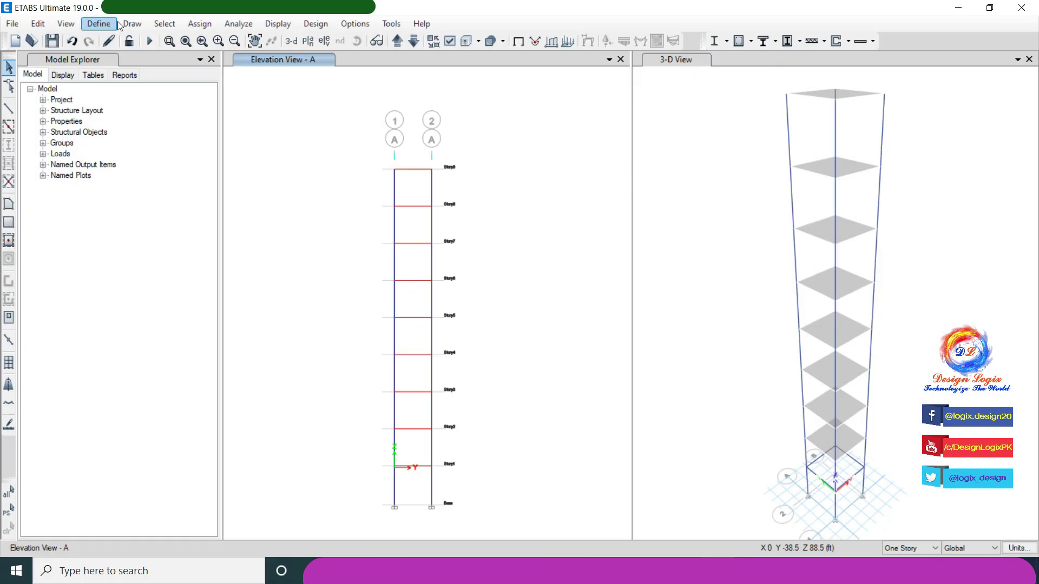
Step: Draw a rectangular wall area with property None on elevation A, from grid point A1 at Story9 to A2 at Story1
{"action": "left_click", "coordinate": [128, 23]}
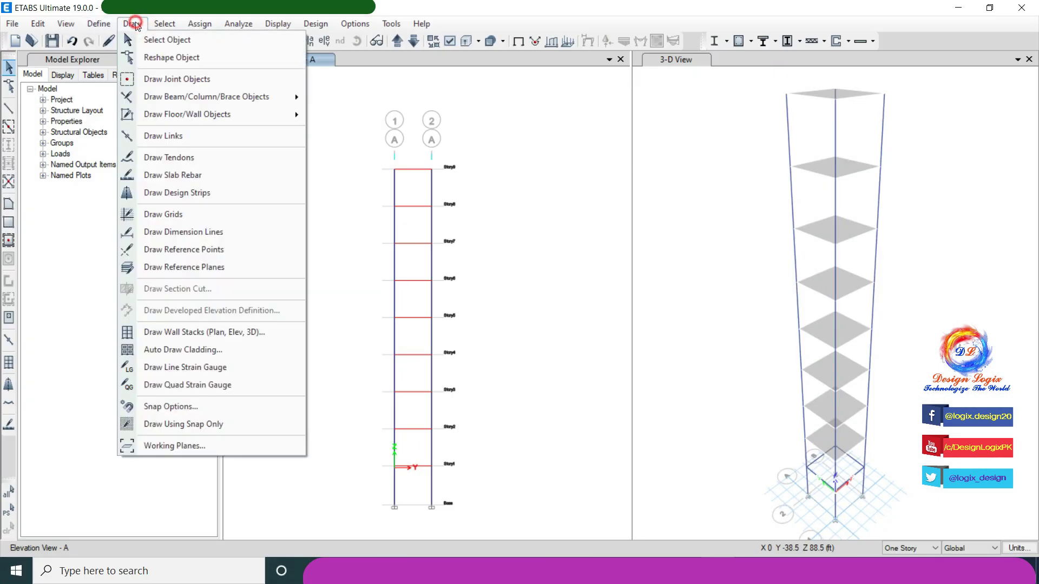
{"action": "mouse_move", "coordinate": [196, 116]}
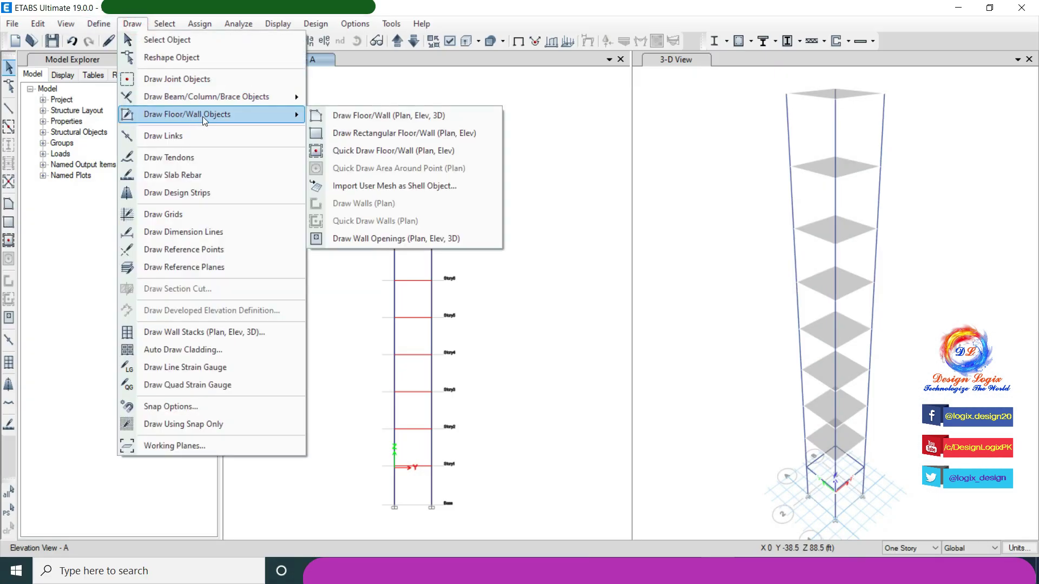
{"action": "left_click", "coordinate": [393, 135]}
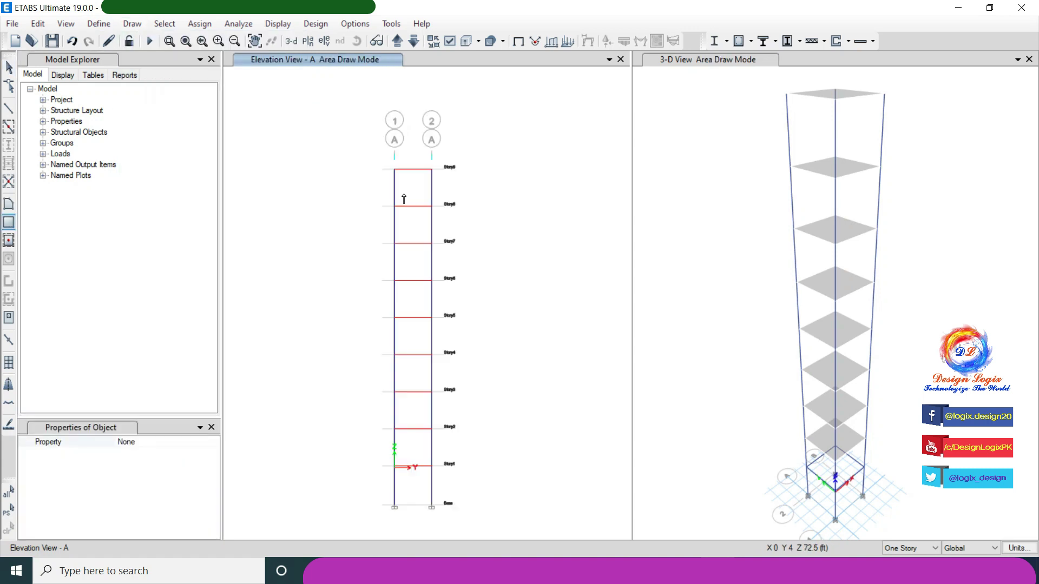
{"action": "left_click", "coordinate": [394, 170]}
{"action": "left_click", "coordinate": [431, 464]}
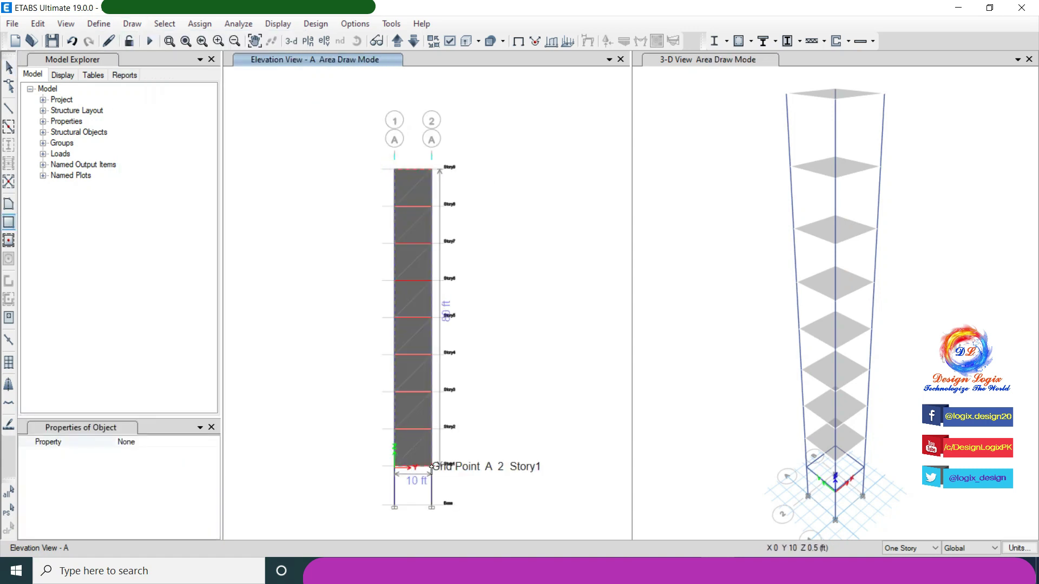
{"action": "key", "text": "Escape"}
Step: Display the shell local axes in all windows and inspect their directions on the 3-D model
{"action": "left_click", "coordinate": [449, 40]}
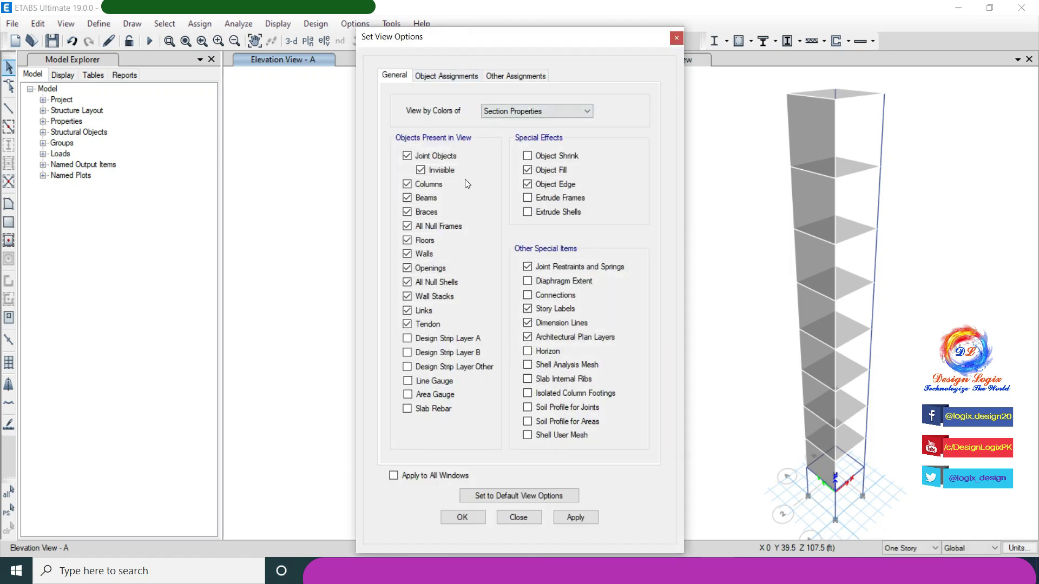
{"action": "left_click", "coordinate": [446, 78]}
{"action": "left_click", "coordinate": [409, 272]}
{"action": "left_click", "coordinate": [452, 476]}
{"action": "left_click", "coordinate": [462, 517]}
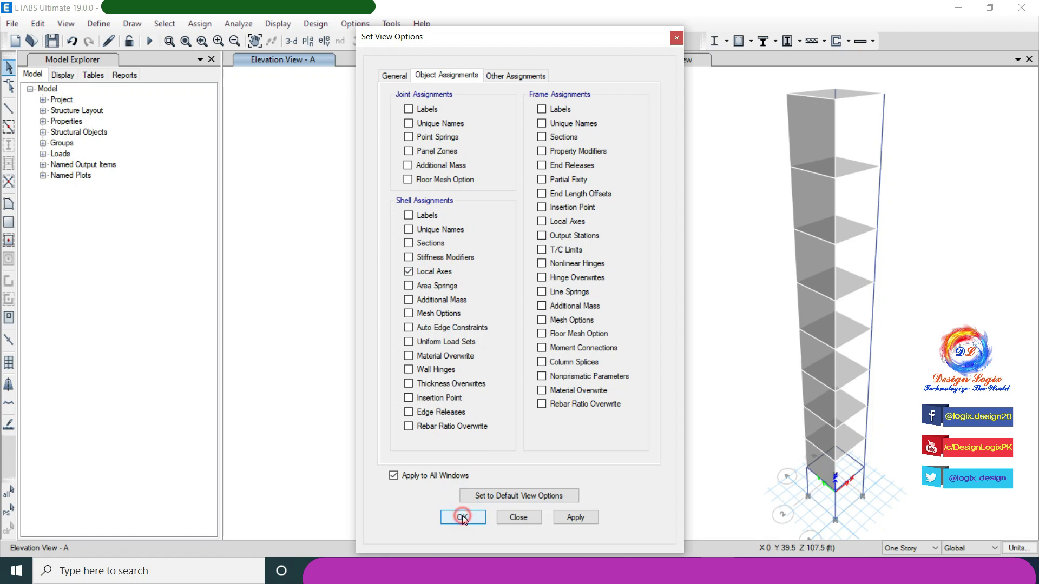
{"action": "left_click", "coordinate": [739, 61]}
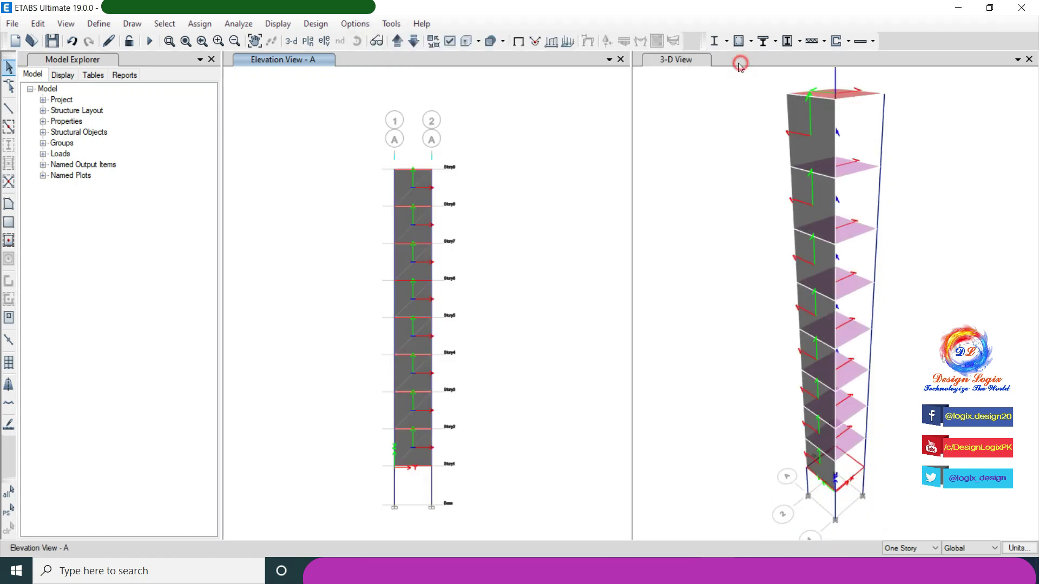
{"action": "left_click", "coordinate": [356, 40]}
{"action": "left_click_drag", "start_coordinate": [825, 155], "coordinate": [901, 266]}
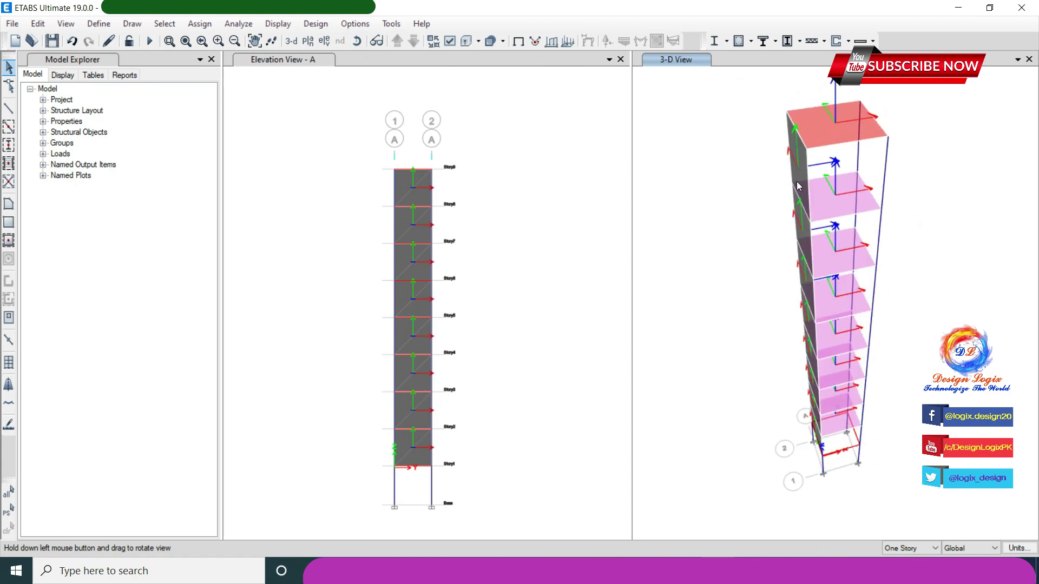
Step: Assign a windward wind pressure coefficient Cp of 0.8 for the Wind pattern to all eight wall panels on elevation A
{"action": "left_click", "coordinate": [581, 181]}
{"action": "left_click", "coordinate": [416, 449]}
{"action": "left_click", "coordinate": [415, 409]}
{"action": "left_click", "coordinate": [417, 373]}
{"action": "left_click", "coordinate": [421, 327]}
{"action": "left_click", "coordinate": [420, 276]}
{"action": "left_click", "coordinate": [420, 249]}
{"action": "left_click", "coordinate": [415, 227]}
{"action": "left_click", "coordinate": [415, 192]}
{"action": "left_click", "coordinate": [200, 24]}
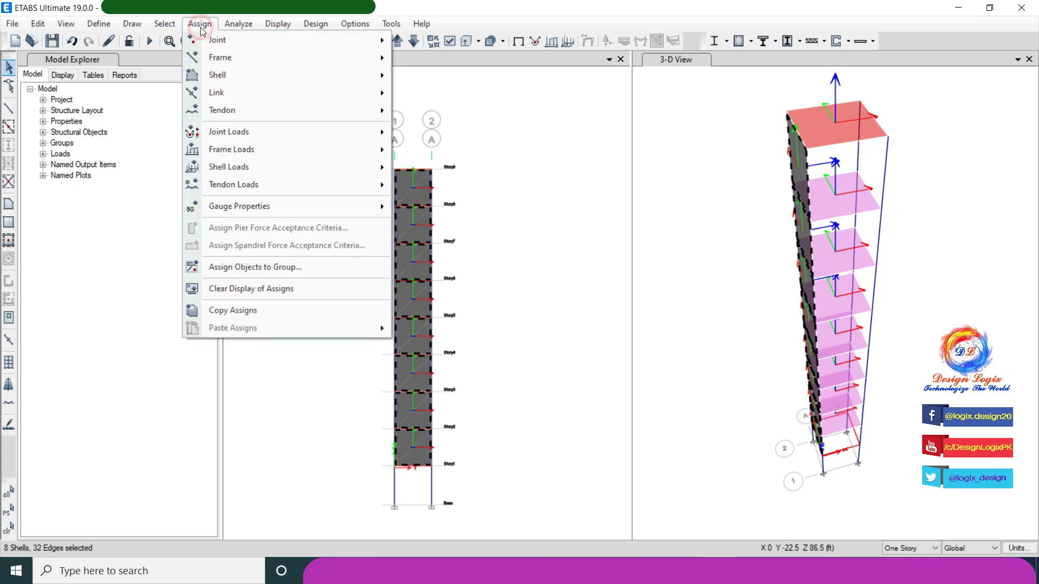
{"action": "mouse_move", "coordinate": [261, 167]}
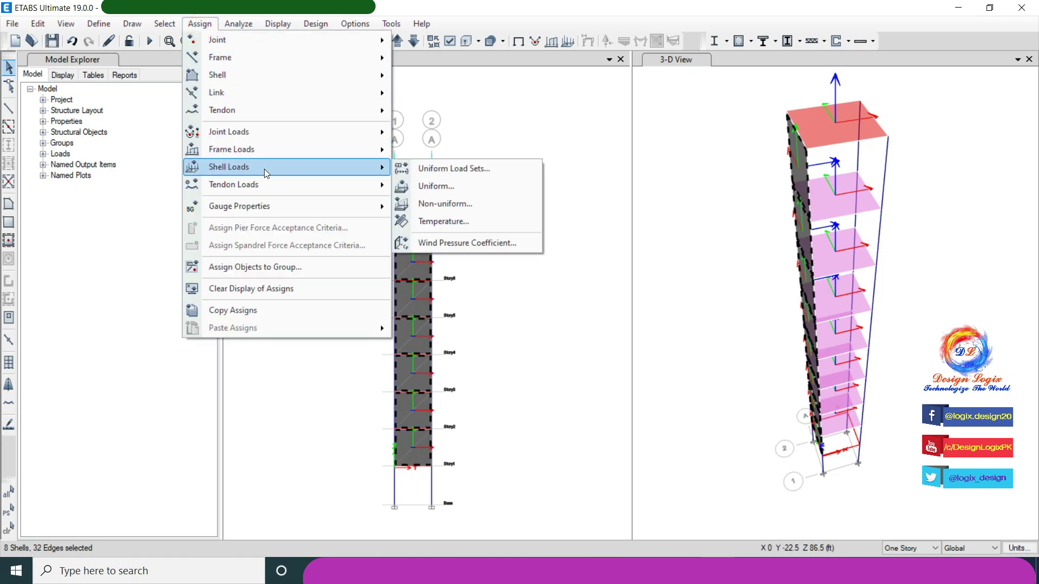
{"action": "left_click", "coordinate": [496, 240]}
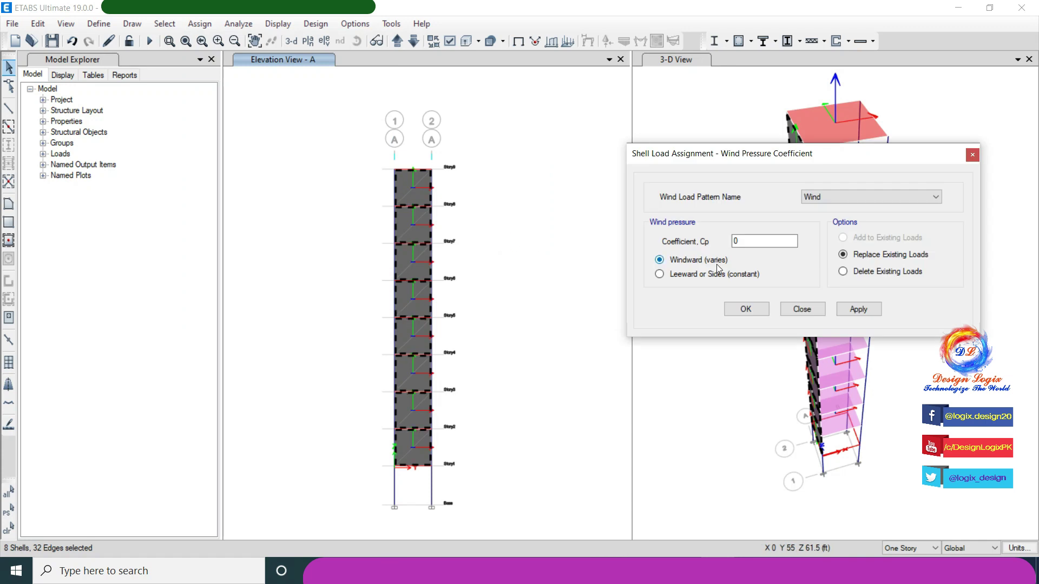
{"action": "left_click", "coordinate": [748, 240]}
{"action": "left_click", "coordinate": [745, 309]}
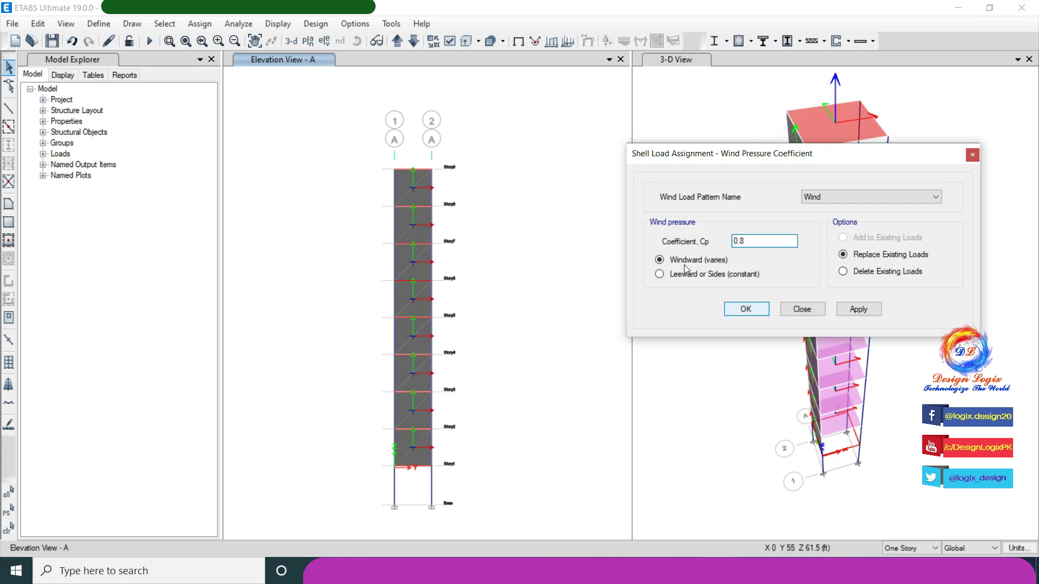
Step: Draw a rectangular wall area on elevation B, from grid point B1 at Story9 to B2 at Story1
{"action": "left_click", "coordinate": [132, 24]}
{"action": "mouse_move", "coordinate": [227, 108]}
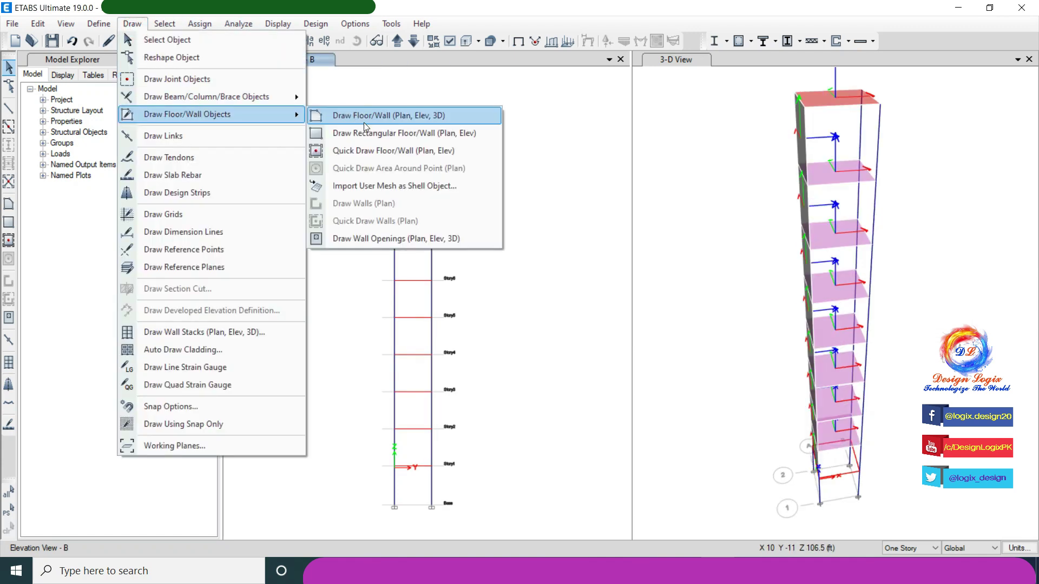
{"action": "left_click", "coordinate": [365, 134]}
{"action": "left_click_drag", "start_coordinate": [395, 170], "coordinate": [430, 469]}
Step: Assign a Leeward or Sides (constant) wind pressure coefficient Cp of 0.5 for the Wind pattern to all eight panels on elevation B
{"action": "left_click", "coordinate": [753, 64]}
{"action": "left_click_drag", "start_coordinate": [921, 339], "coordinate": [857, 227]}
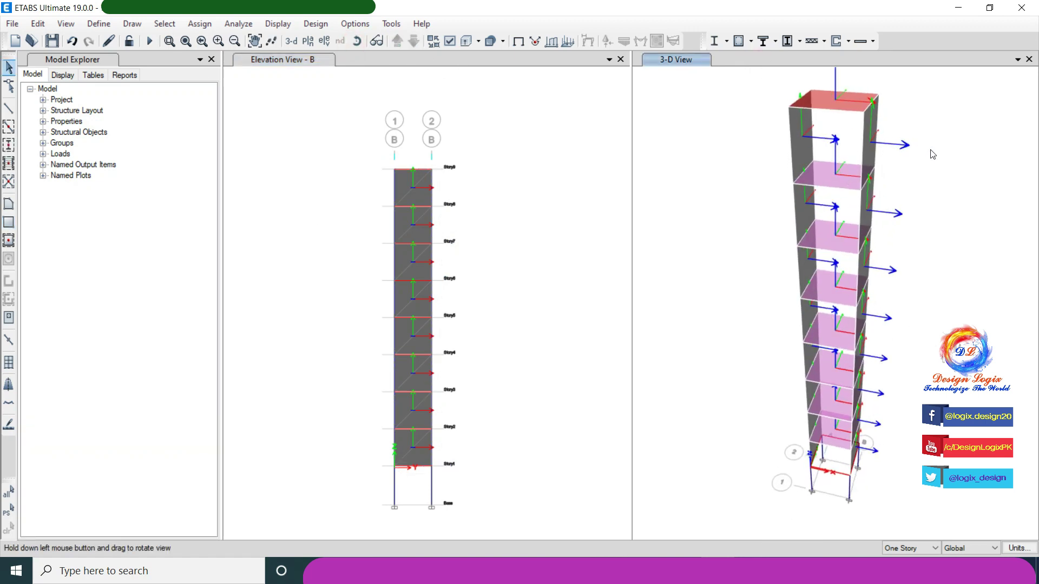
{"action": "left_click", "coordinate": [505, 62]}
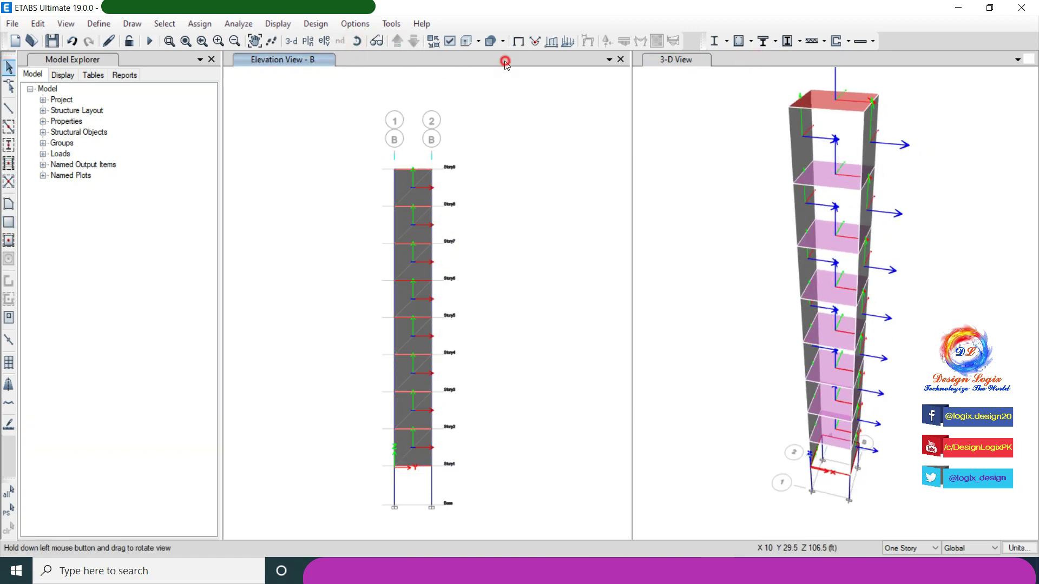
{"action": "left_click", "coordinate": [414, 190]}
{"action": "left_click", "coordinate": [416, 227]}
{"action": "left_click", "coordinate": [417, 262]}
{"action": "left_click", "coordinate": [415, 300]}
{"action": "left_click", "coordinate": [415, 336]}
{"action": "left_click", "coordinate": [414, 373]}
{"action": "left_click", "coordinate": [414, 409]}
{"action": "left_click", "coordinate": [413, 447]}
{"action": "left_click", "coordinate": [200, 23]}
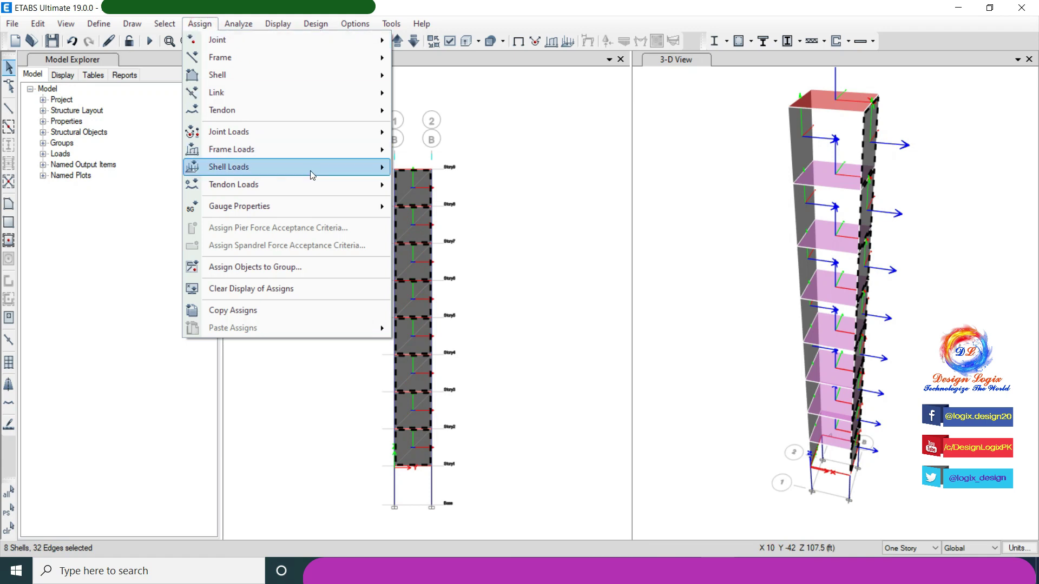
{"action": "mouse_move", "coordinate": [259, 166]}
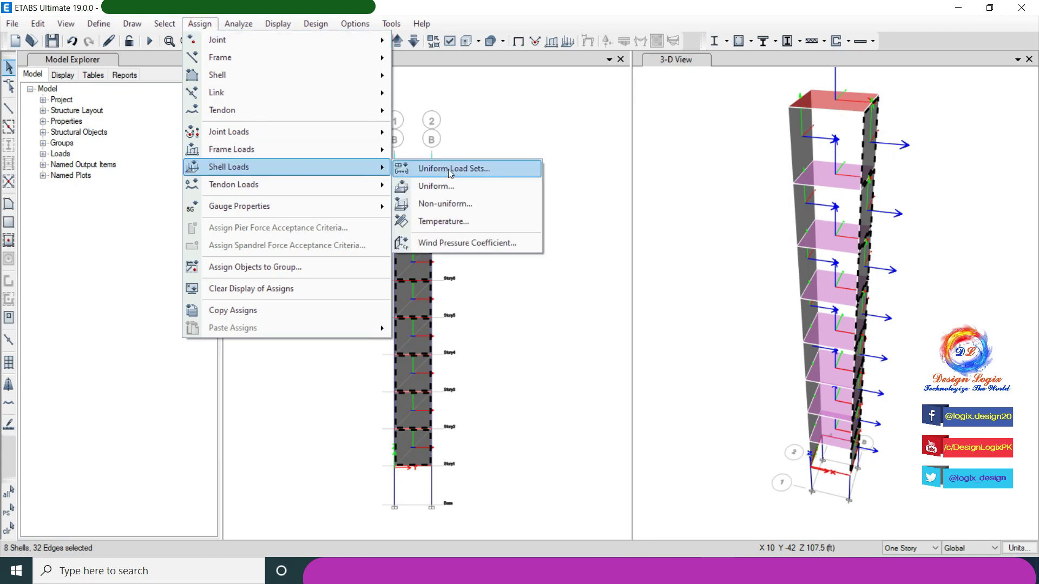
{"action": "left_click", "coordinate": [479, 244]}
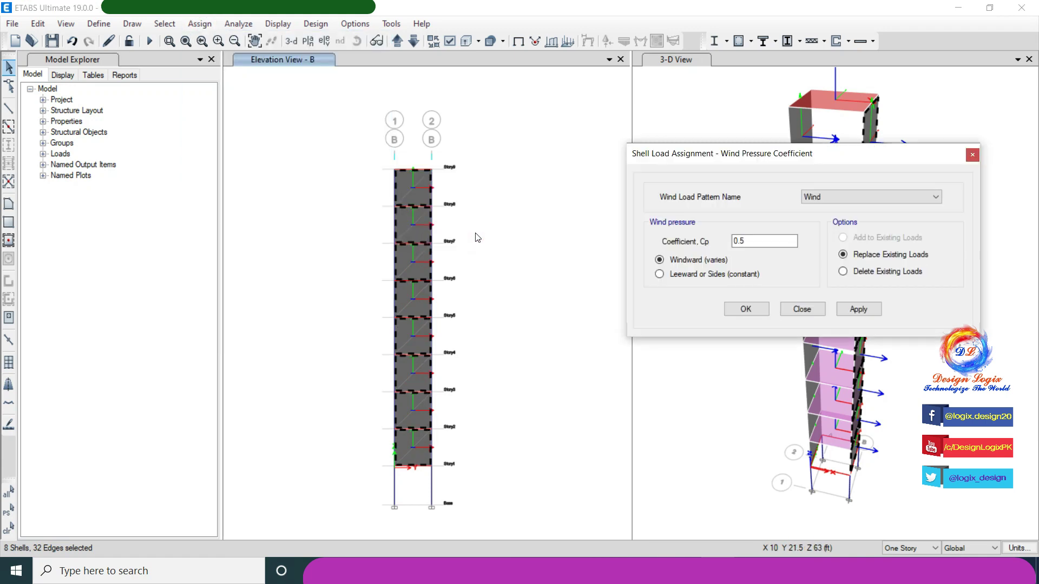
{"action": "left_click", "coordinate": [740, 273]}
{"action": "left_click", "coordinate": [752, 240]}
{"action": "left_click", "coordinate": [747, 309]}
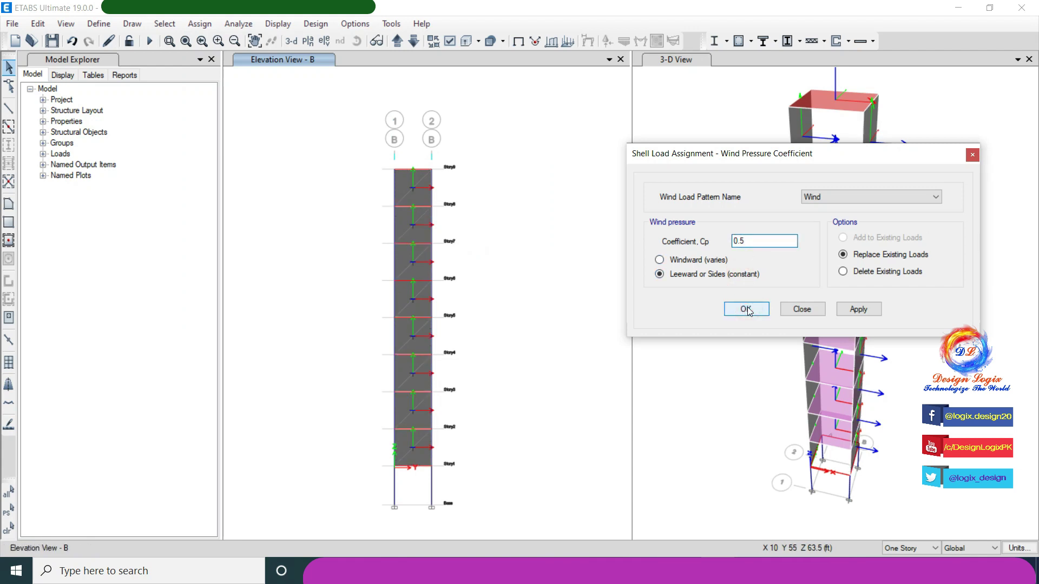
Step: Open elevation 1 and draw a rectangular wall area from grid point A1 at Story9 to B1 at Story1
{"action": "left_click", "coordinate": [477, 67]}
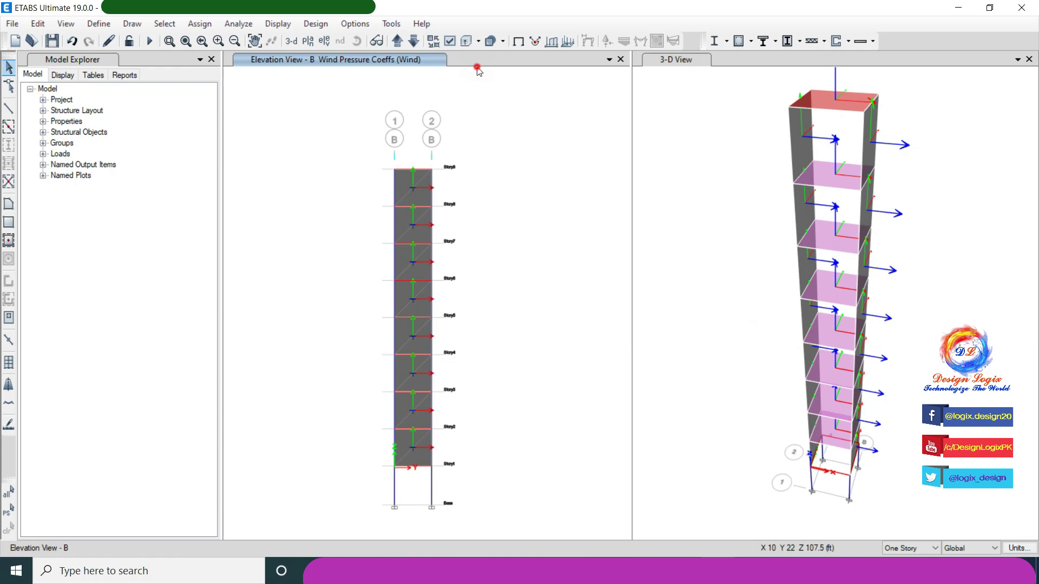
{"action": "left_click", "coordinate": [397, 42]}
{"action": "left_click", "coordinate": [132, 24]}
{"action": "mouse_move", "coordinate": [270, 114]}
{"action": "left_click", "coordinate": [358, 134]}
{"action": "left_click", "coordinate": [395, 169]}
{"action": "left_click", "coordinate": [431, 464]}
{"action": "key", "text": "Escape"}
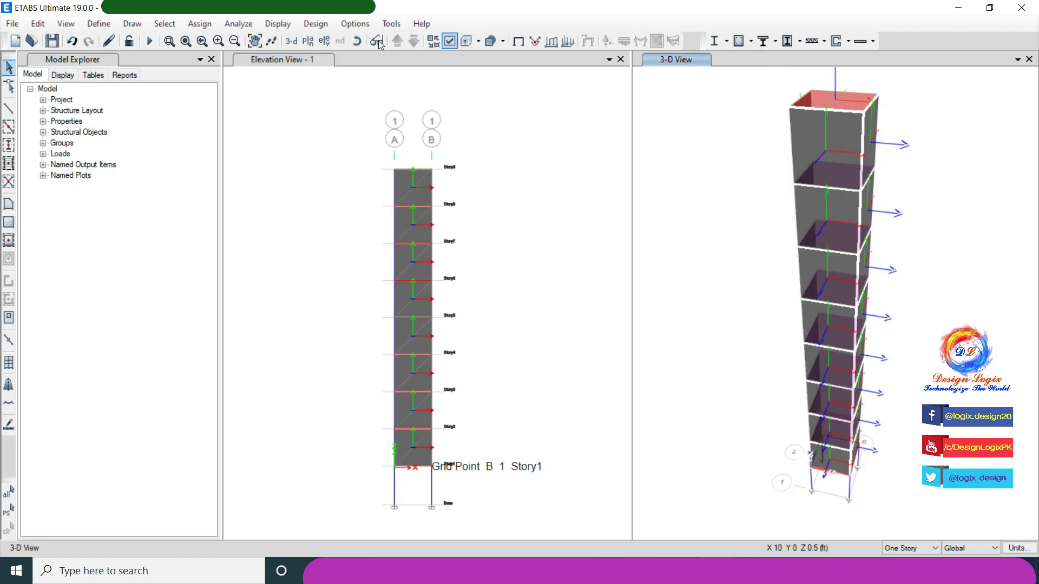
Step: Assign a Leeward or Sides (constant) wind pressure coefficient Cp of 0.7 for the Wind pattern to all eight panels on elevation 1
{"action": "left_click", "coordinate": [357, 41]}
{"action": "left_click_drag", "start_coordinate": [819, 281], "coordinate": [822, 251]}
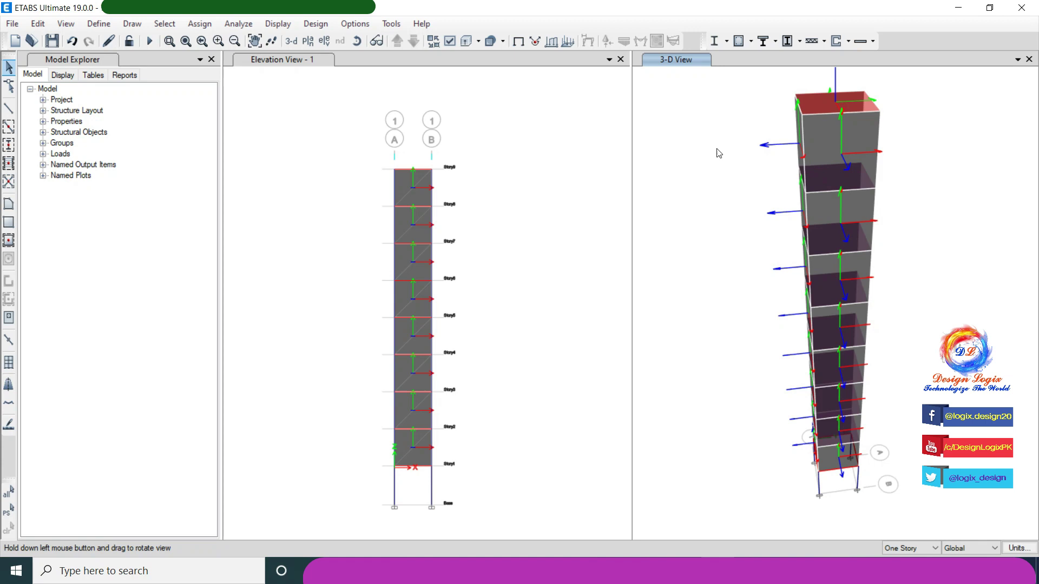
{"action": "left_click", "coordinate": [413, 450]}
{"action": "left_click", "coordinate": [414, 412]}
{"action": "left_click", "coordinate": [413, 373]}
{"action": "left_click", "coordinate": [416, 336]}
{"action": "left_click", "coordinate": [412, 297]}
{"action": "left_click", "coordinate": [406, 263]}
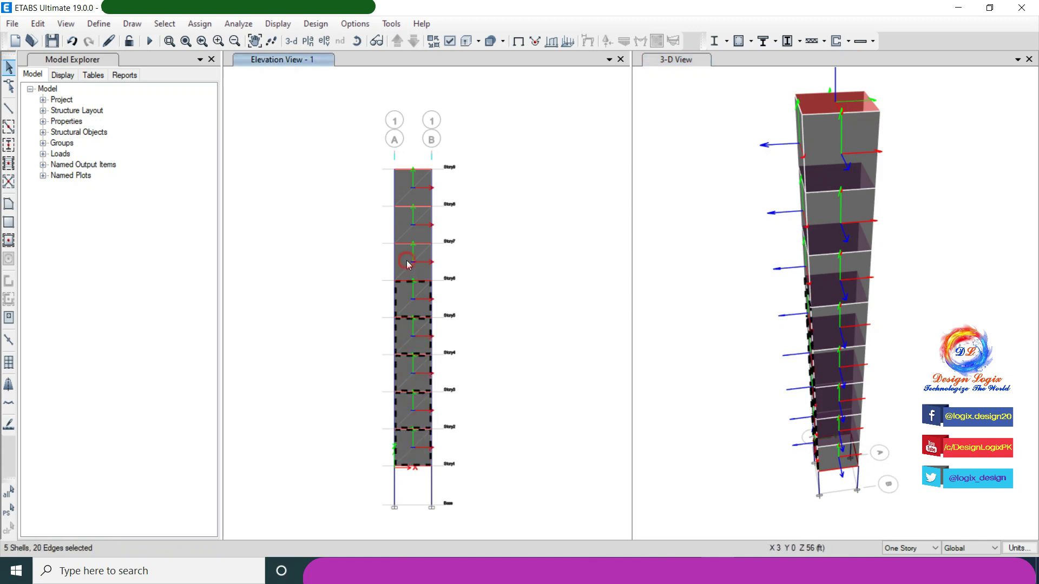
{"action": "left_click", "coordinate": [412, 222]}
{"action": "left_click", "coordinate": [416, 189]}
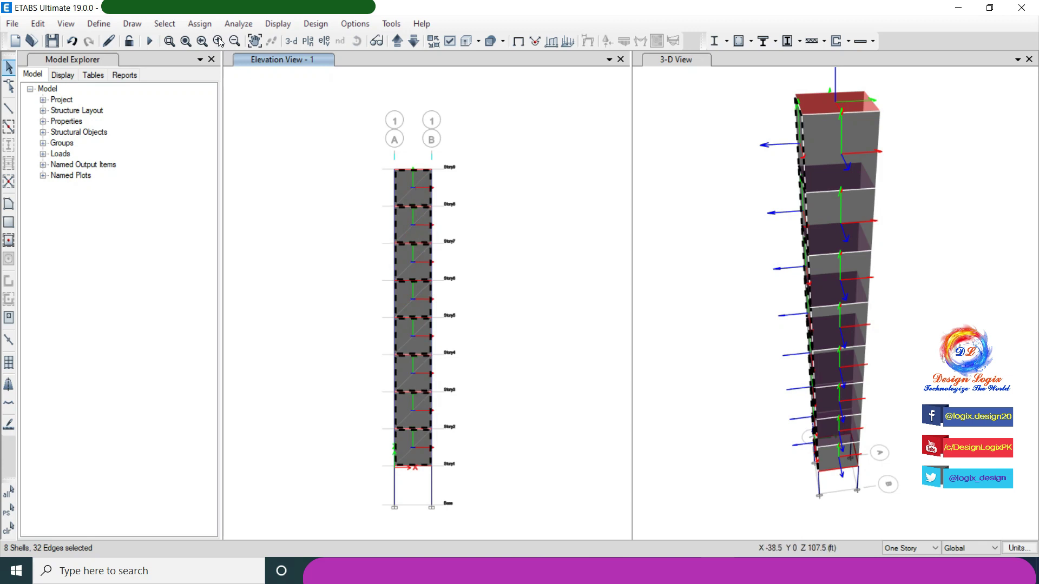
{"action": "left_click", "coordinate": [199, 24]}
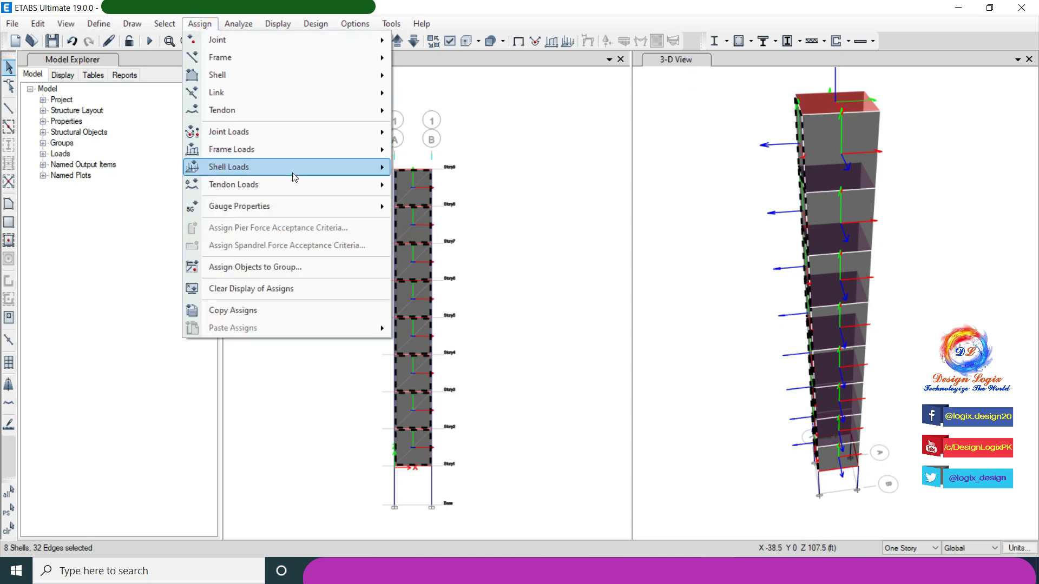
{"action": "mouse_move", "coordinate": [298, 175]}
{"action": "left_click", "coordinate": [462, 244]}
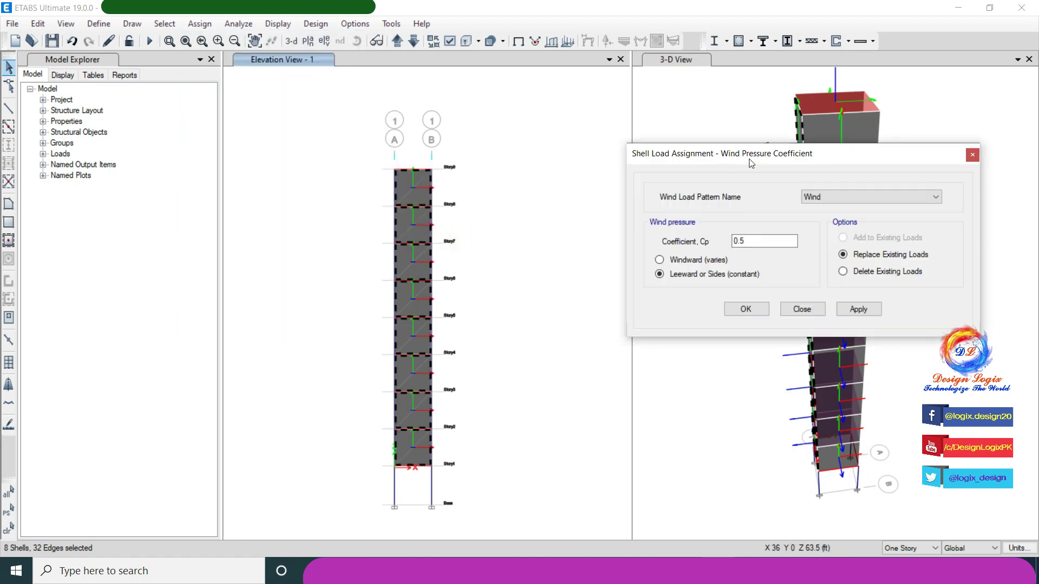
{"action": "left_click_drag", "start_coordinate": [751, 163], "coordinate": [604, 243]}
{"action": "left_click", "coordinate": [607, 321]}
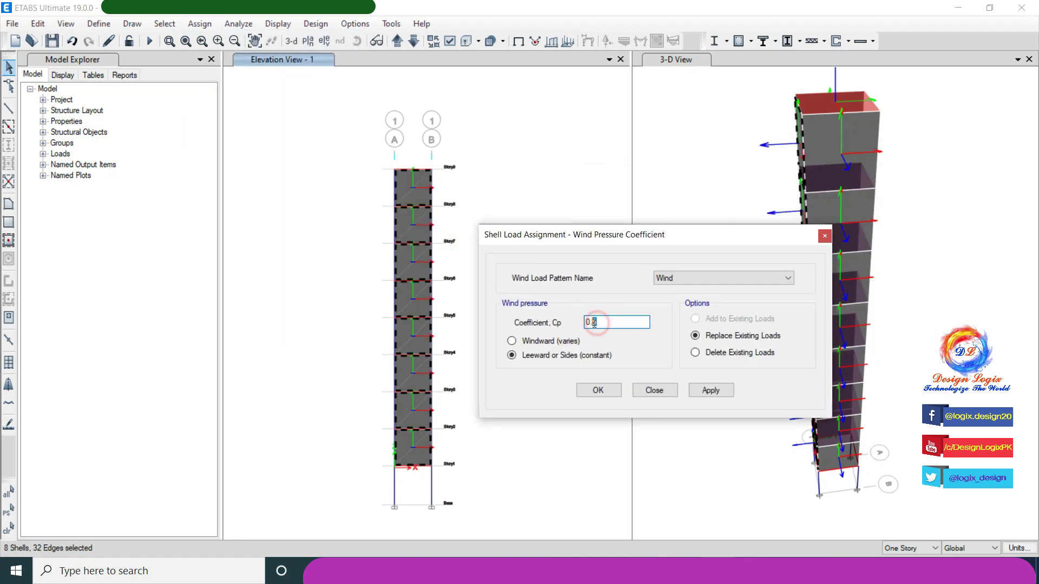
{"action": "left_click", "coordinate": [598, 390]}
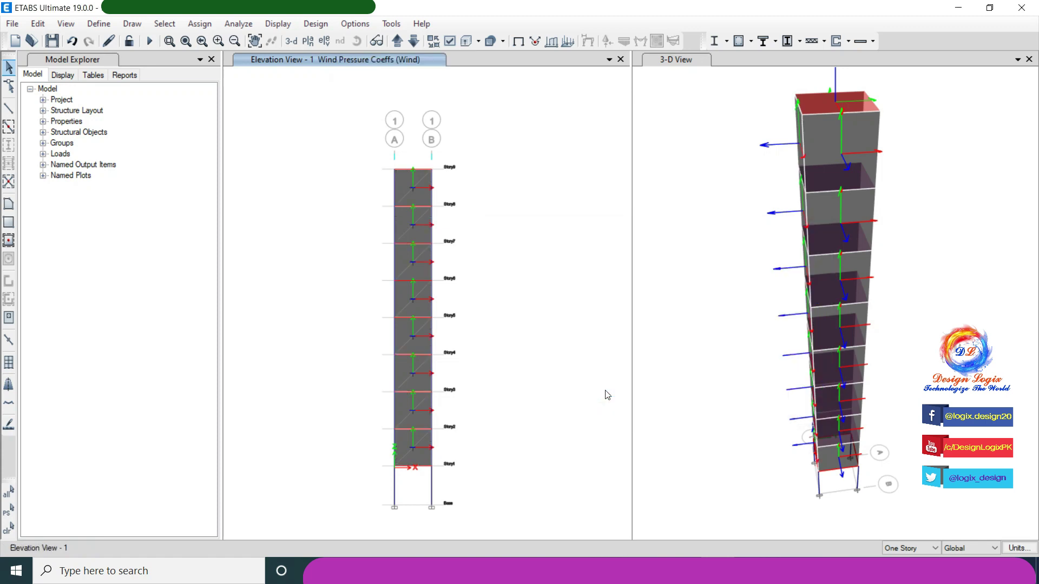
Step: Open elevation 2 and draw a rectangular wall area from grid point A2 at Story9 to B2 at Story1
{"action": "left_click", "coordinate": [397, 41]}
{"action": "left_click", "coordinate": [132, 23]}
{"action": "mouse_move", "coordinate": [216, 114]}
{"action": "left_click", "coordinate": [352, 130]}
{"action": "left_click_drag", "start_coordinate": [394, 169], "coordinate": [431, 465]}
{"action": "key", "text": "Escape"}
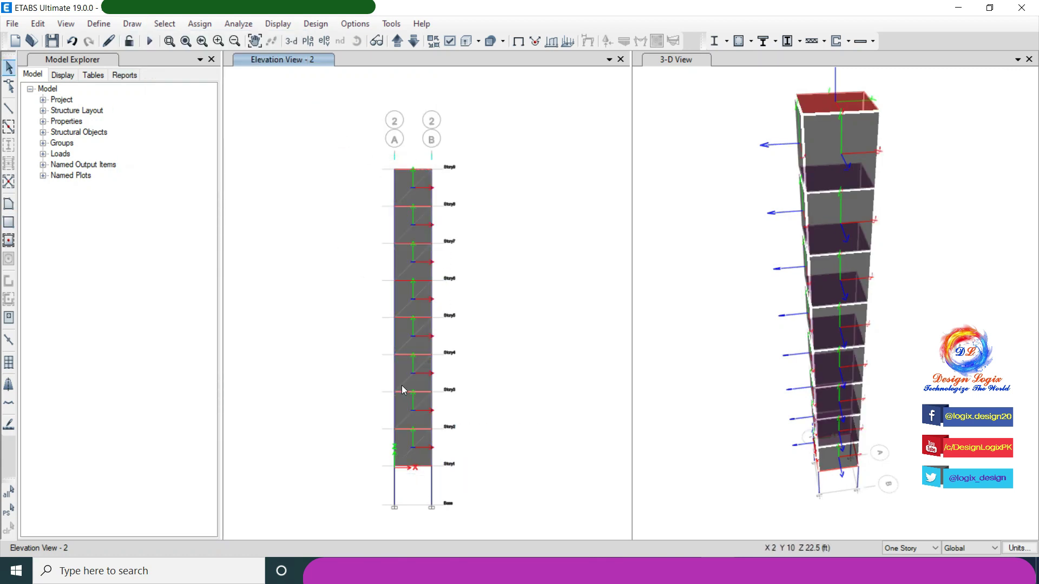
Step: Assign a Leeward or Sides (constant) wind pressure coefficient Cp of -0.7 for the Wind pattern to all eight panels on elevation 2
{"action": "left_click", "coordinate": [411, 449]}
{"action": "left_click", "coordinate": [416, 411]}
{"action": "left_click", "coordinate": [416, 373]}
{"action": "left_click", "coordinate": [416, 341]}
{"action": "left_click", "coordinate": [420, 307]}
{"action": "left_click", "coordinate": [412, 256]}
{"action": "left_click", "coordinate": [400, 240]}
{"action": "left_click", "coordinate": [407, 196]}
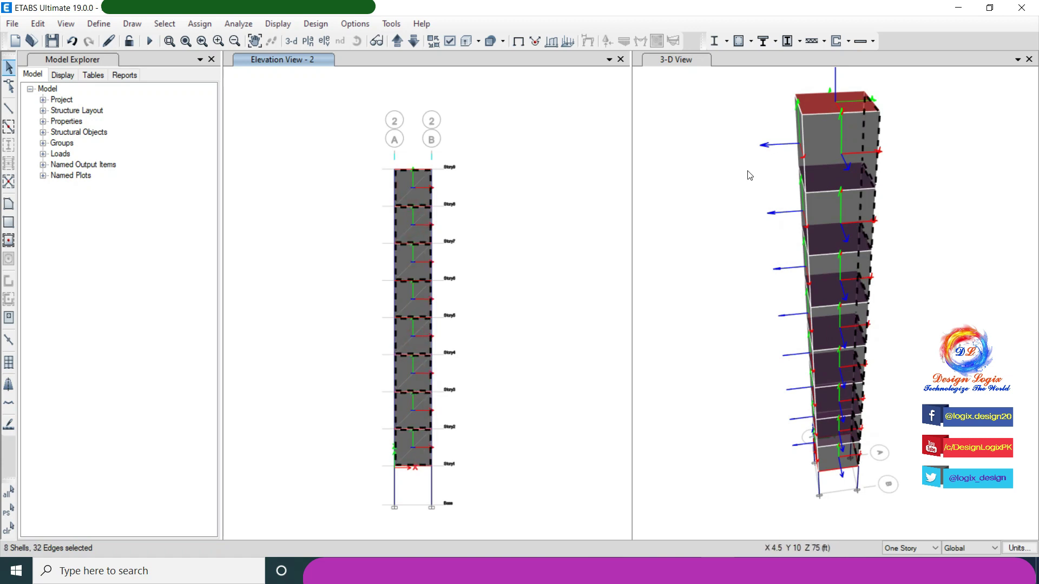
{"action": "left_click", "coordinate": [850, 60]}
{"action": "left_click", "coordinate": [356, 41]}
{"action": "left_click_drag", "start_coordinate": [908, 373], "coordinate": [876, 413]}
{"action": "scroll", "coordinate": [881, 203], "scroll_direction": "up", "scroll_amount": 3}
{"action": "scroll", "coordinate": [887, 247], "scroll_direction": "down", "scroll_amount": 3}
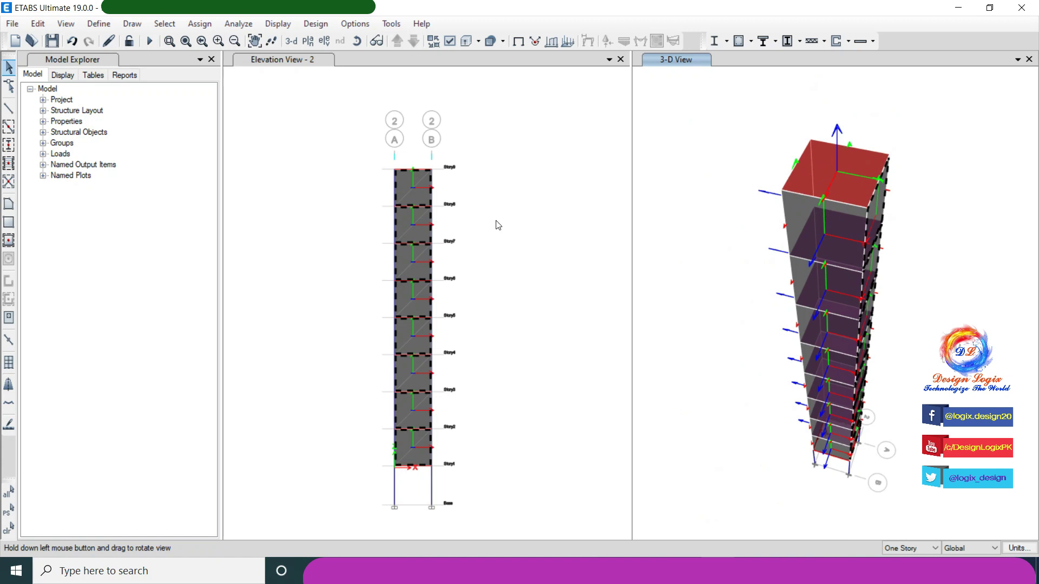
{"action": "left_click", "coordinate": [200, 24]}
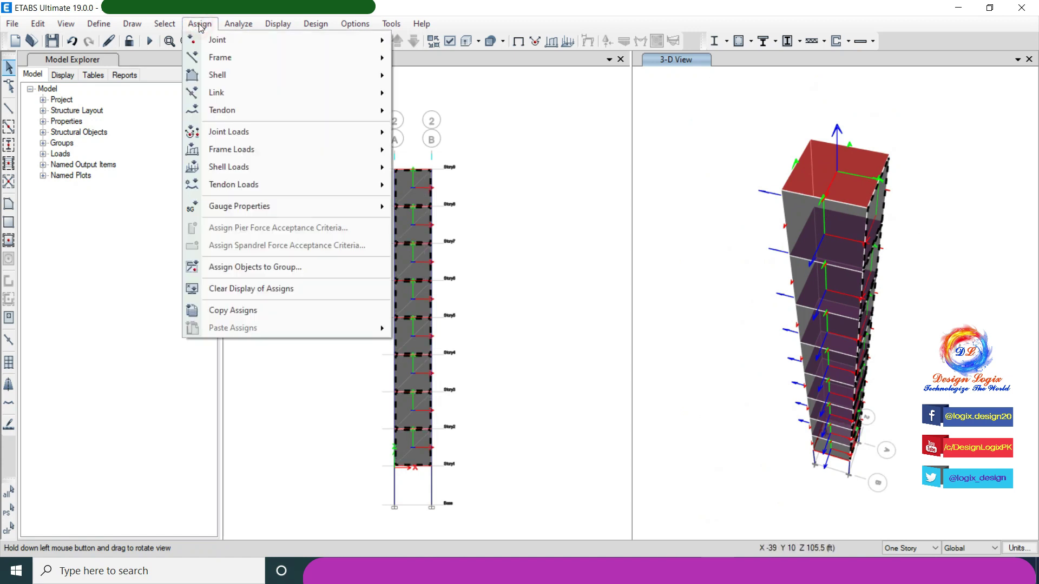
{"action": "mouse_move", "coordinate": [282, 183]}
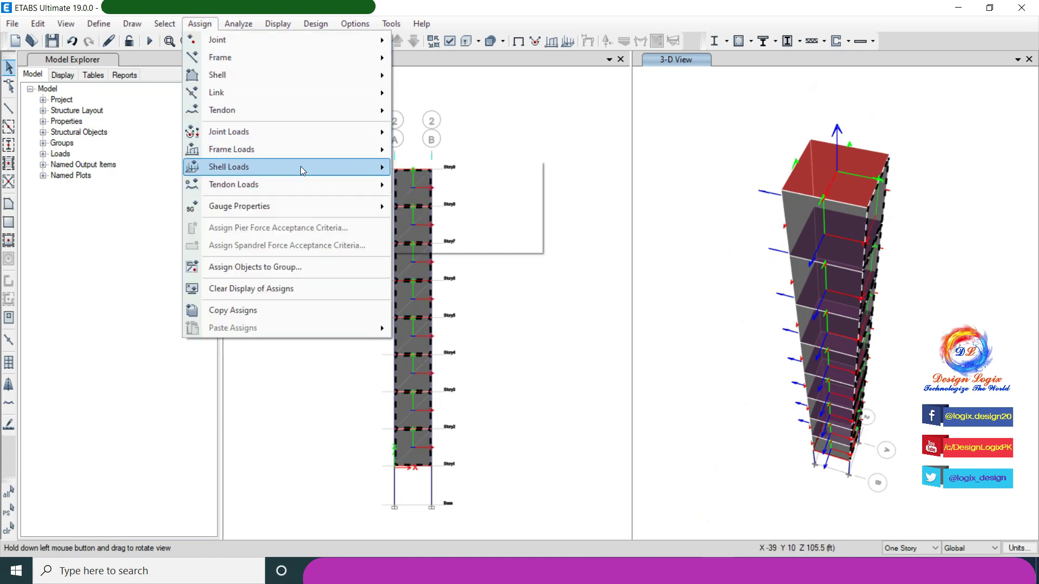
{"action": "mouse_move", "coordinate": [300, 166]}
{"action": "left_click", "coordinate": [482, 239]}
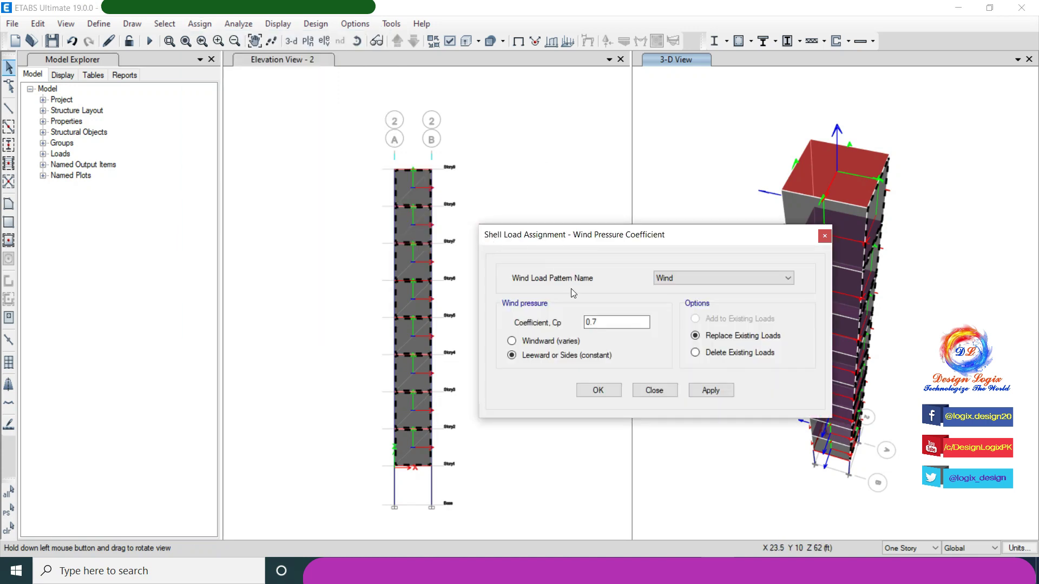
{"action": "type", "text": "-0.7"}
{"action": "left_click", "coordinate": [597, 390]}
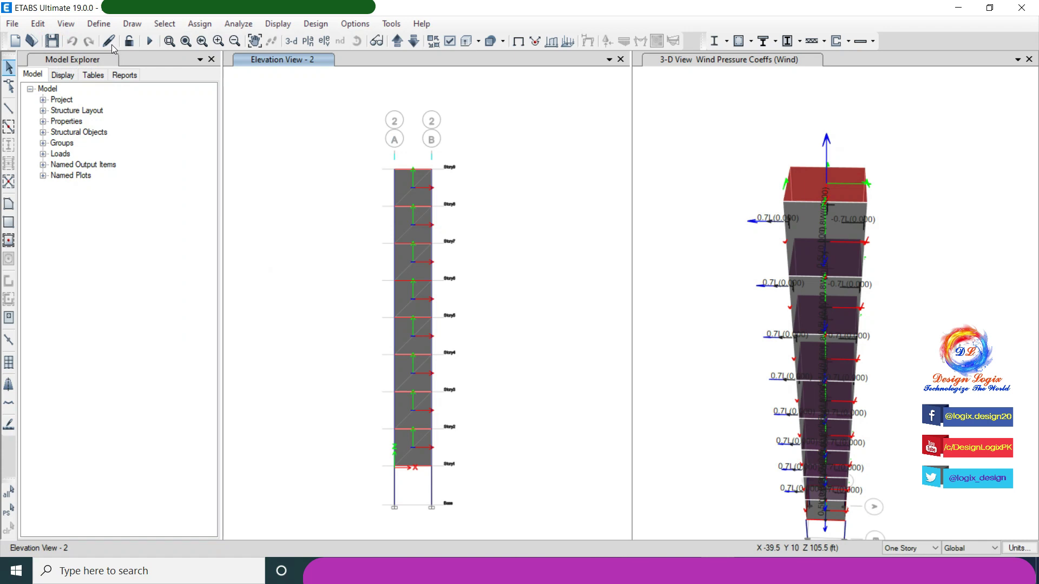
Step: Add the default load combinations for Concrete Frame Design as editable user combinations
{"action": "left_click", "coordinate": [99, 24]}
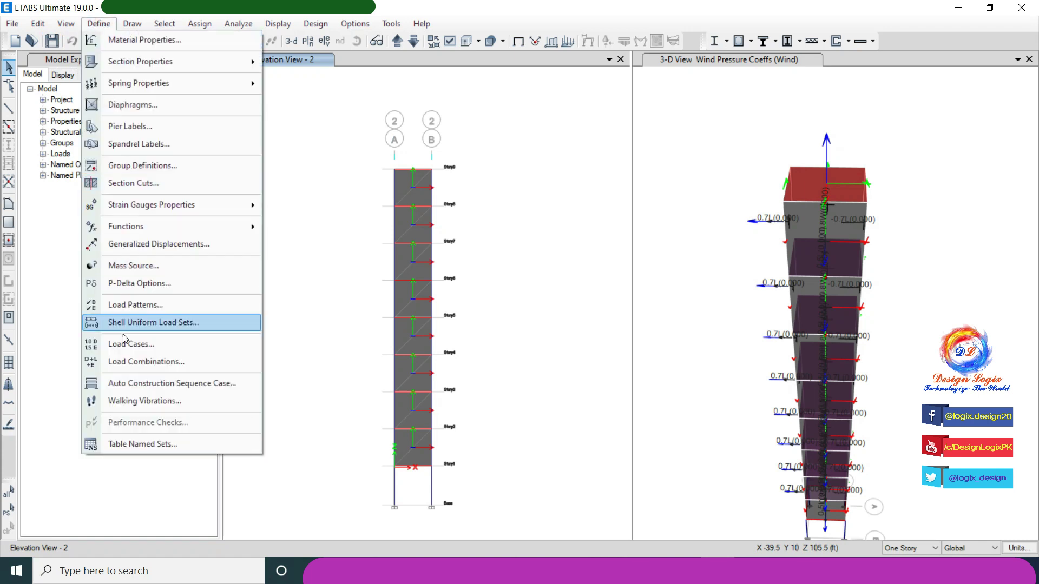
{"action": "left_click", "coordinate": [131, 361]}
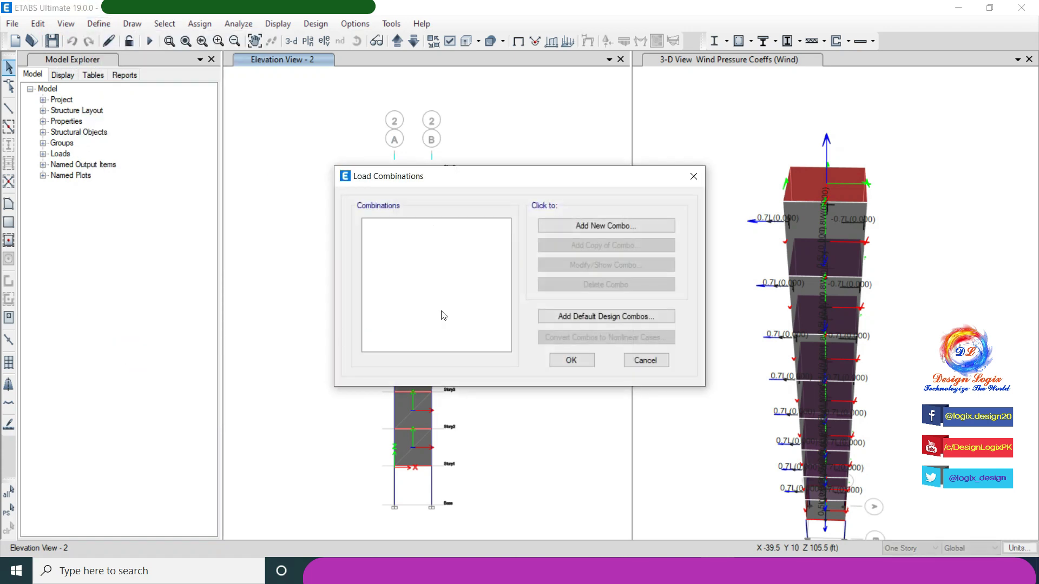
{"action": "left_click", "coordinate": [572, 317]}
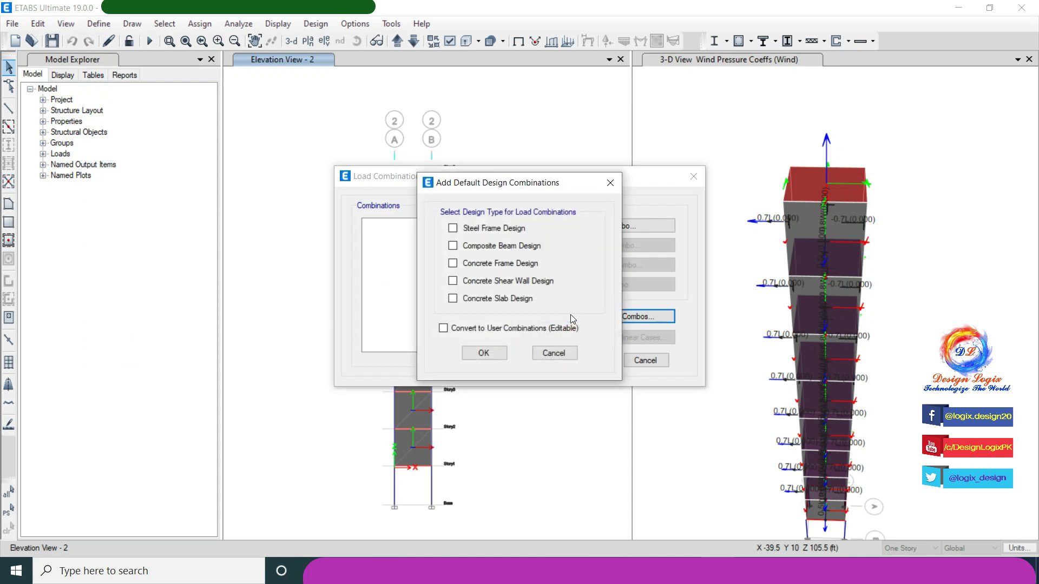
{"action": "left_click", "coordinate": [519, 266]}
{"action": "left_click", "coordinate": [495, 353]}
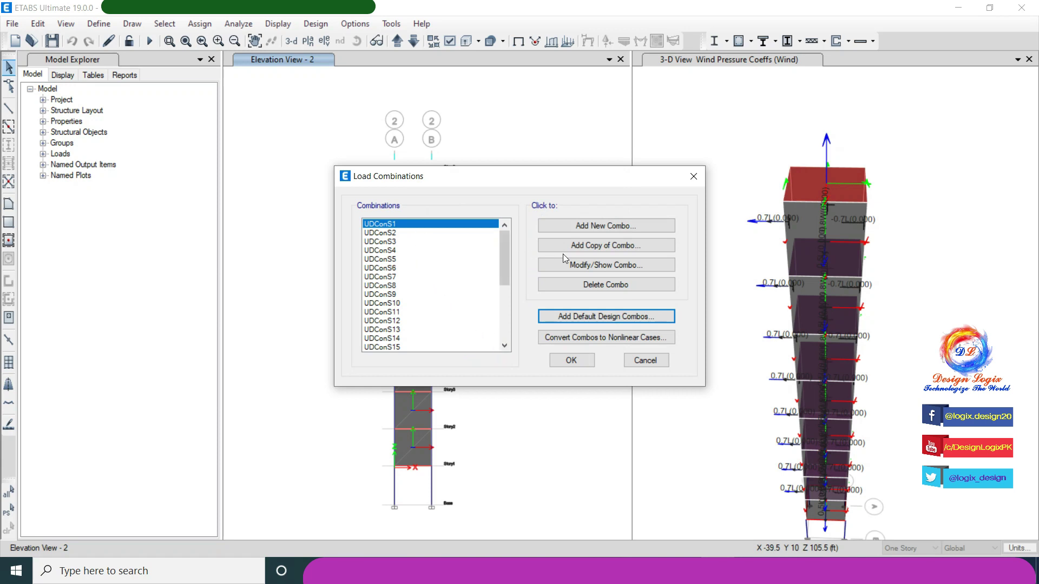
Step: Examine the load cases and scale factors of combinations UDConS1, UDConS2 and UDConS3
{"action": "left_click", "coordinate": [581, 264]}
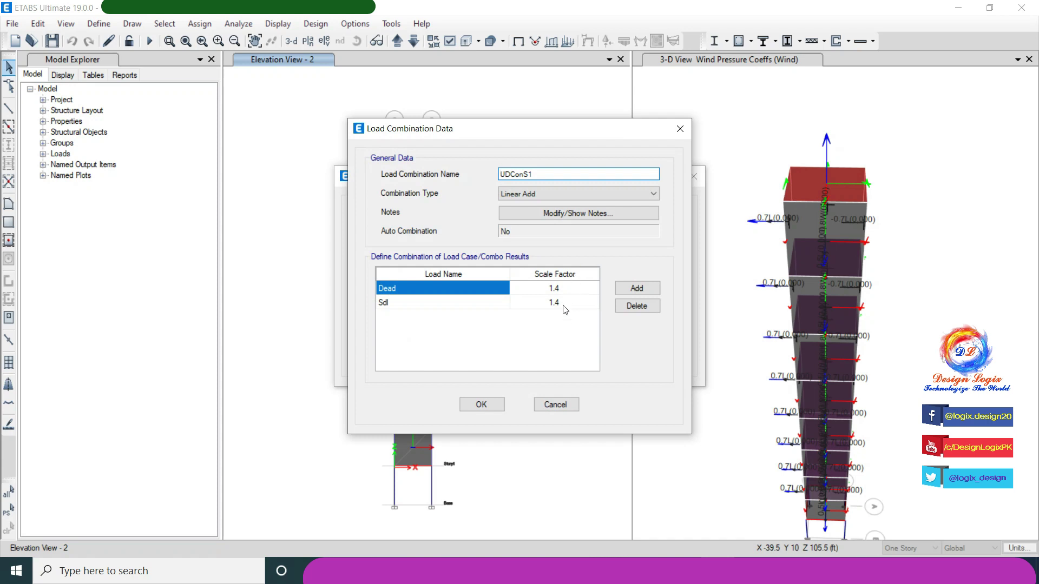
{"action": "left_click", "coordinate": [565, 406]}
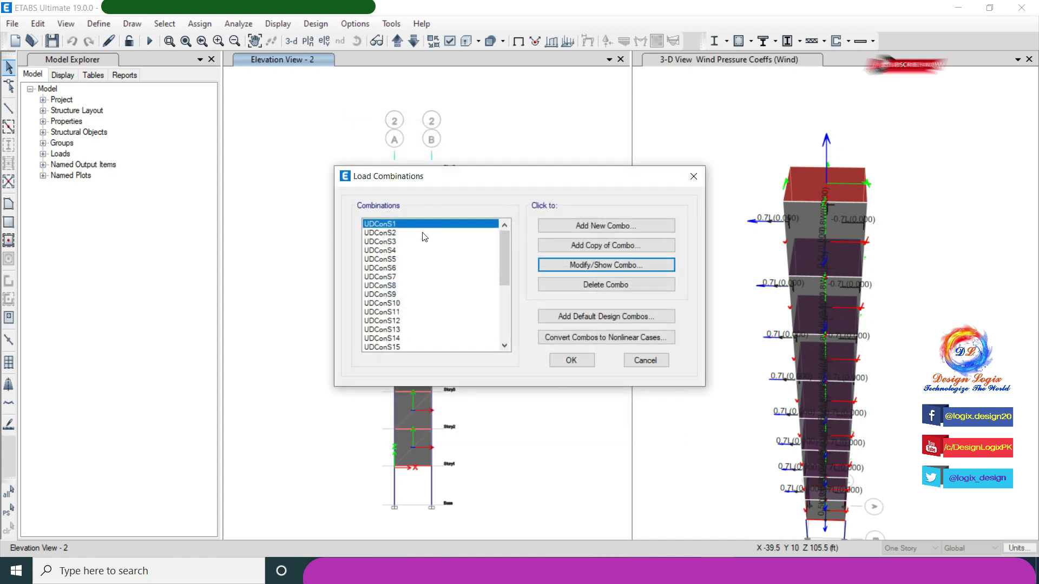
{"action": "left_click", "coordinate": [425, 233]}
{"action": "left_click", "coordinate": [584, 265]}
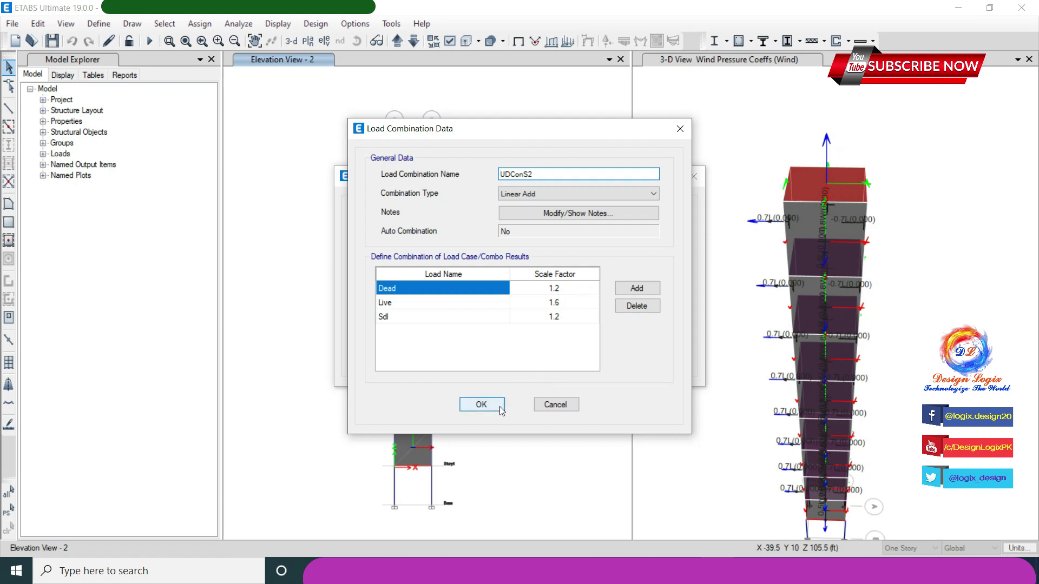
{"action": "left_click", "coordinate": [481, 404]}
{"action": "left_click", "coordinate": [411, 239]}
{"action": "left_click", "coordinate": [590, 262]}
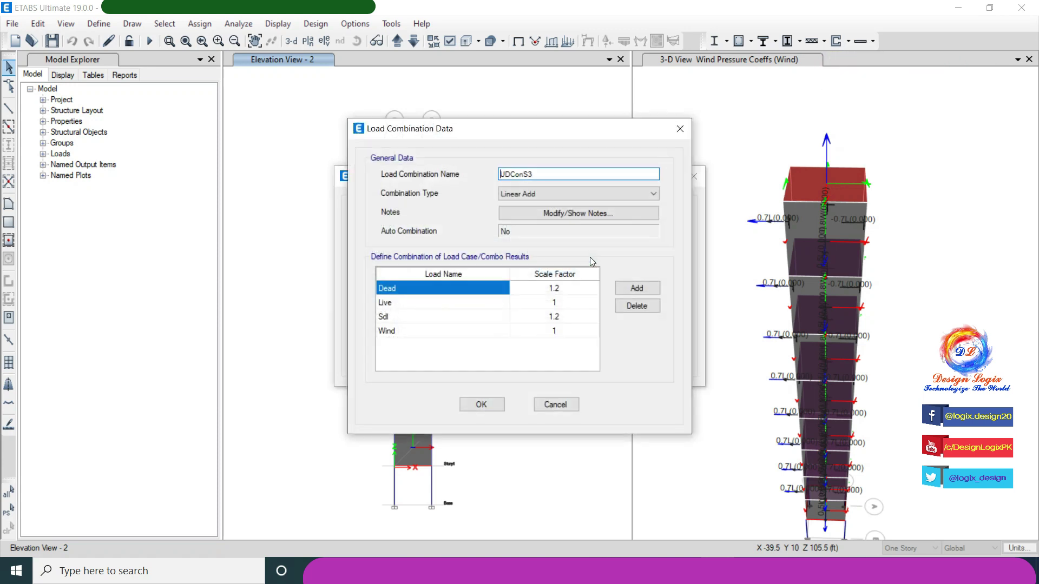
{"action": "left_click", "coordinate": [480, 404]}
Step: Examine the load cases and scale factors of the seismic combinations UDConS7 and UDConS28
{"action": "left_click", "coordinate": [400, 277]}
{"action": "left_click", "coordinate": [585, 264]}
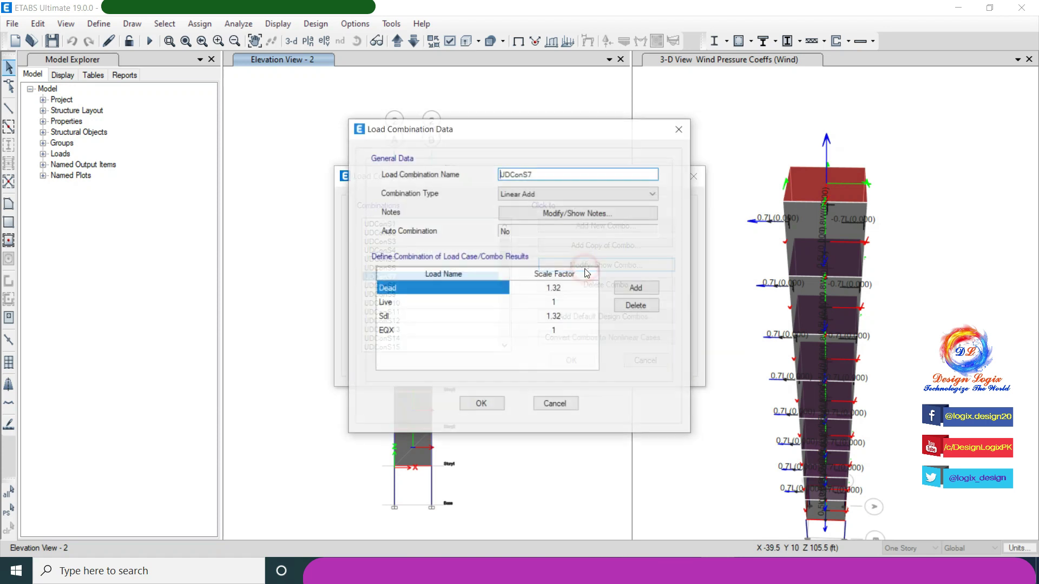
{"action": "left_click", "coordinate": [571, 319]}
{"action": "left_click", "coordinate": [575, 288]}
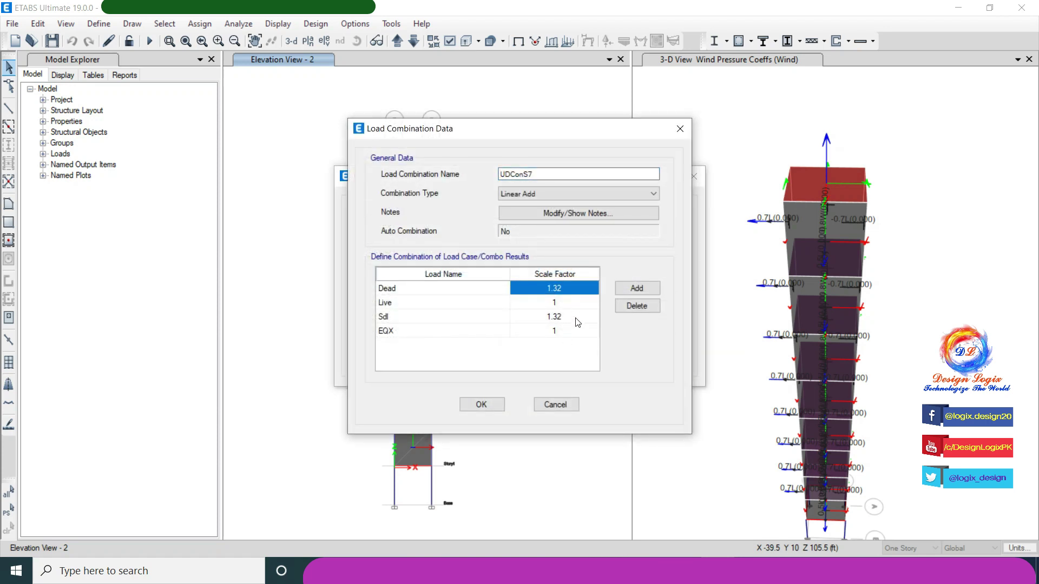
{"action": "left_click", "coordinate": [492, 405]}
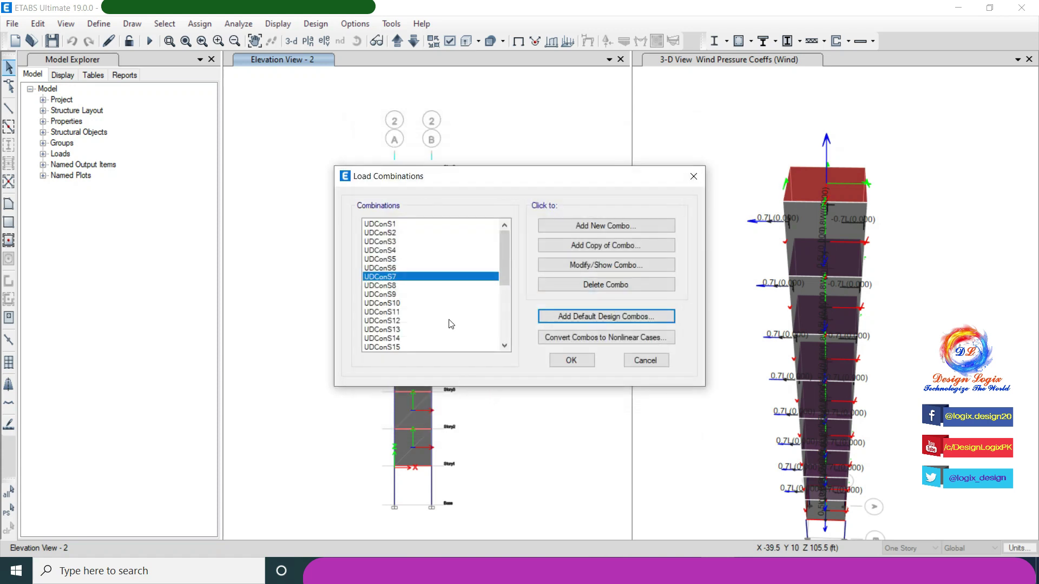
{"action": "left_click_drag", "start_coordinate": [503, 258], "coordinate": [501, 316]}
{"action": "left_click", "coordinate": [498, 286]}
{"action": "left_click", "coordinate": [460, 304]}
{"action": "left_click", "coordinate": [452, 331]}
{"action": "left_click", "coordinate": [598, 265]}
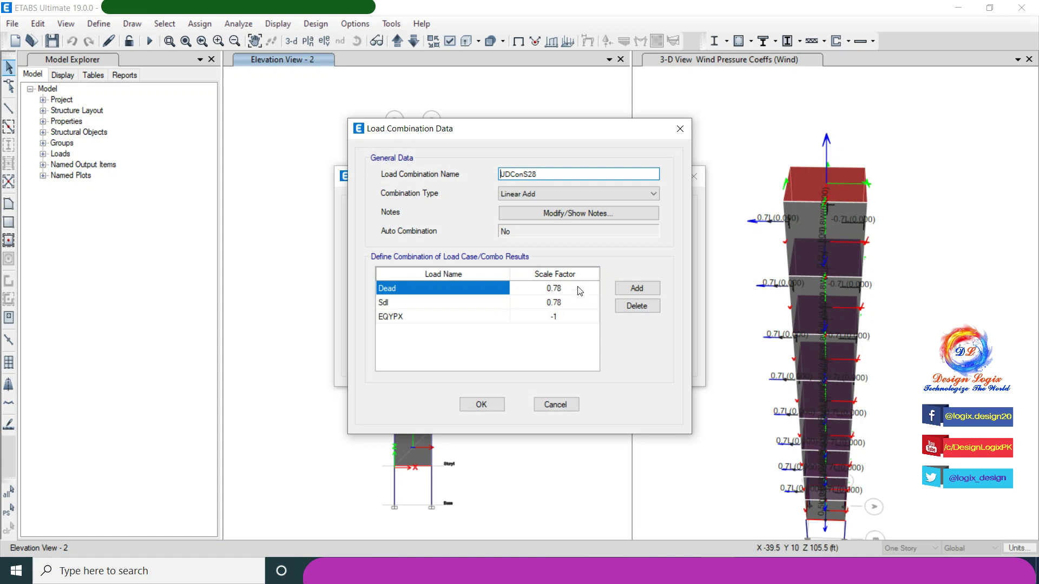
{"action": "left_click", "coordinate": [578, 290]}
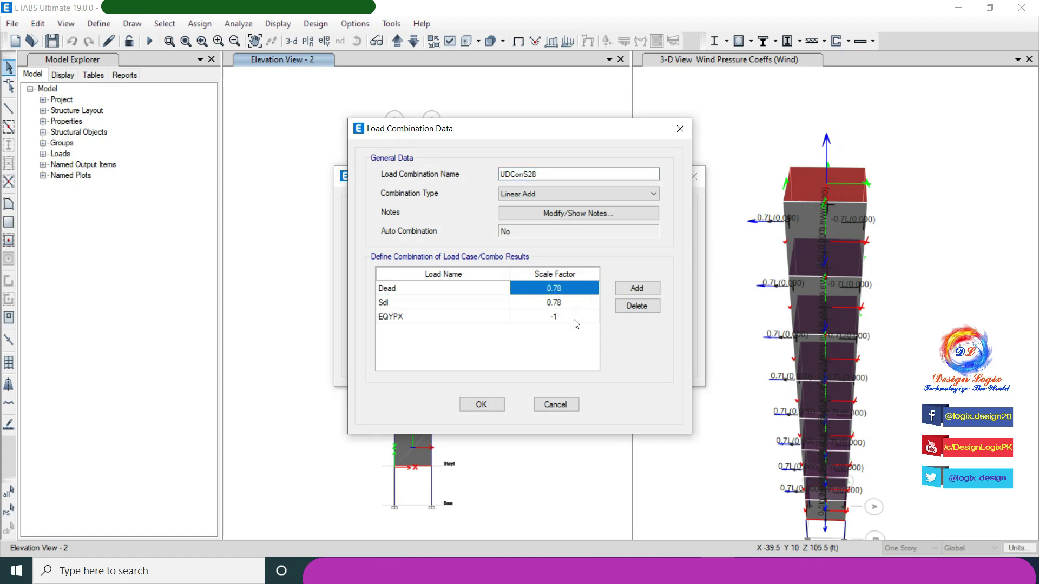
{"action": "left_click", "coordinate": [481, 404]}
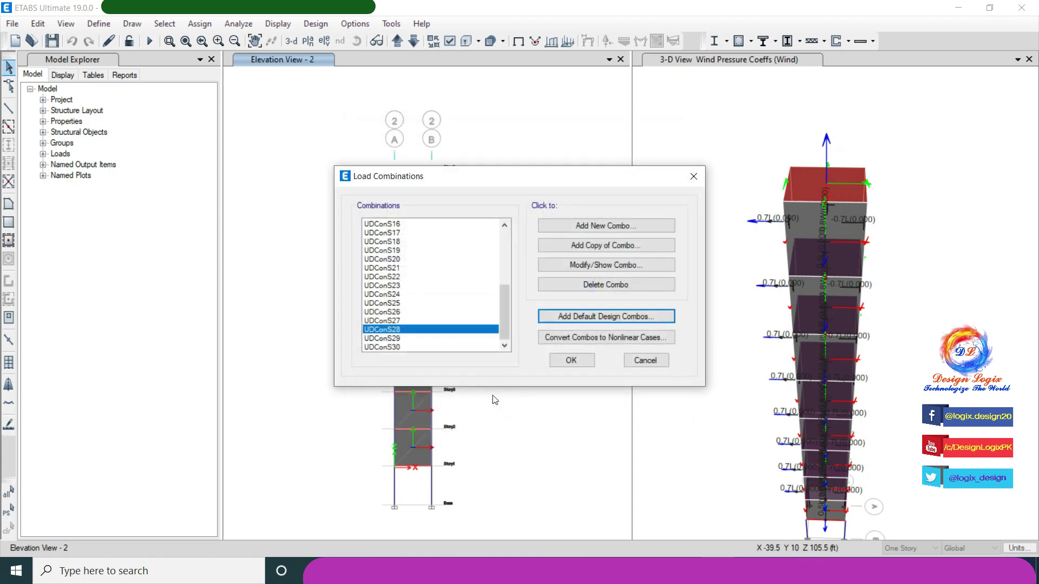
Step: Create a Linear Add load combination named W-Drift1 with Dead and Sdl, each at scale factor 1
{"action": "left_click", "coordinate": [582, 228]}
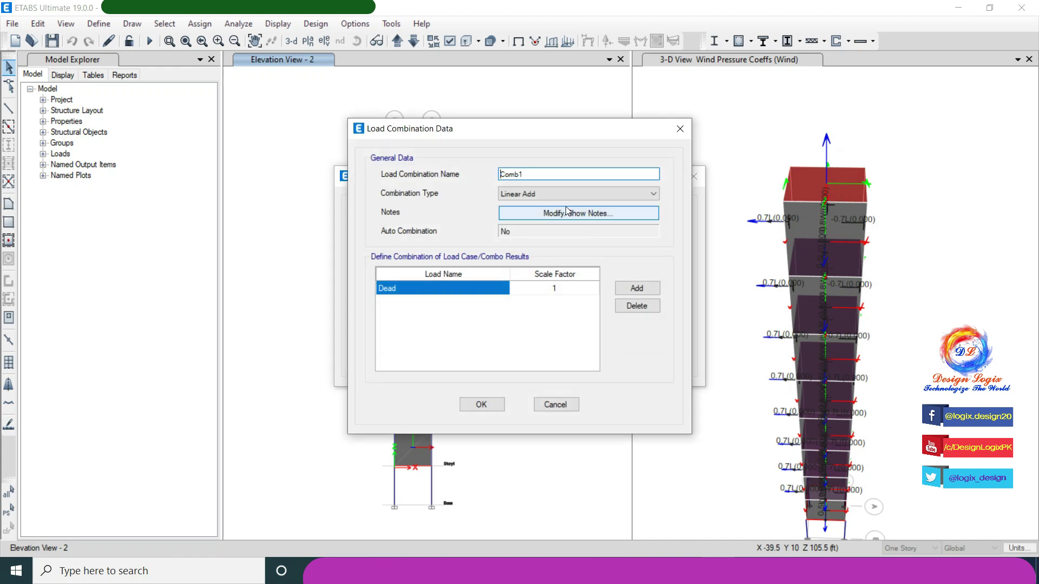
{"action": "double_click", "coordinate": [524, 174]}
{"action": "left_click", "coordinate": [565, 289]}
{"action": "left_click", "coordinate": [626, 288]}
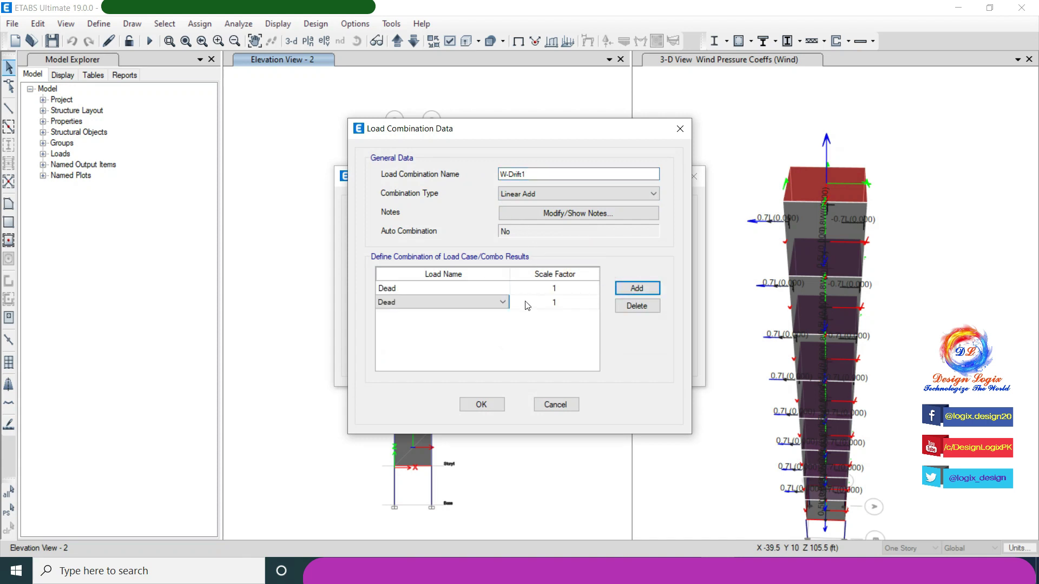
{"action": "left_click", "coordinate": [475, 302]}
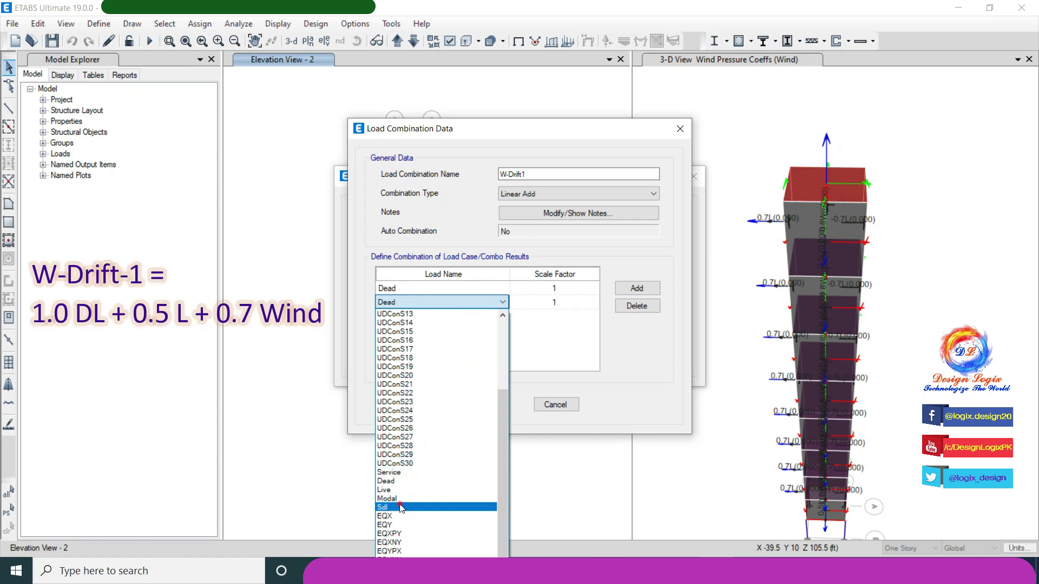
{"action": "left_click", "coordinate": [411, 490]}
Step: Add the Live load to W-Drift1 with a scale factor of 0.5
{"action": "left_click", "coordinate": [636, 288]}
{"action": "left_click", "coordinate": [476, 316]}
{"action": "left_click", "coordinate": [411, 224]}
{"action": "left_click", "coordinate": [554, 316]}
{"action": "type", "text": "0.5"}
Step: Add the Wind load to W-Drift1 with a scale factor of 0.7 and save the combination
{"action": "left_click", "coordinate": [637, 288]}
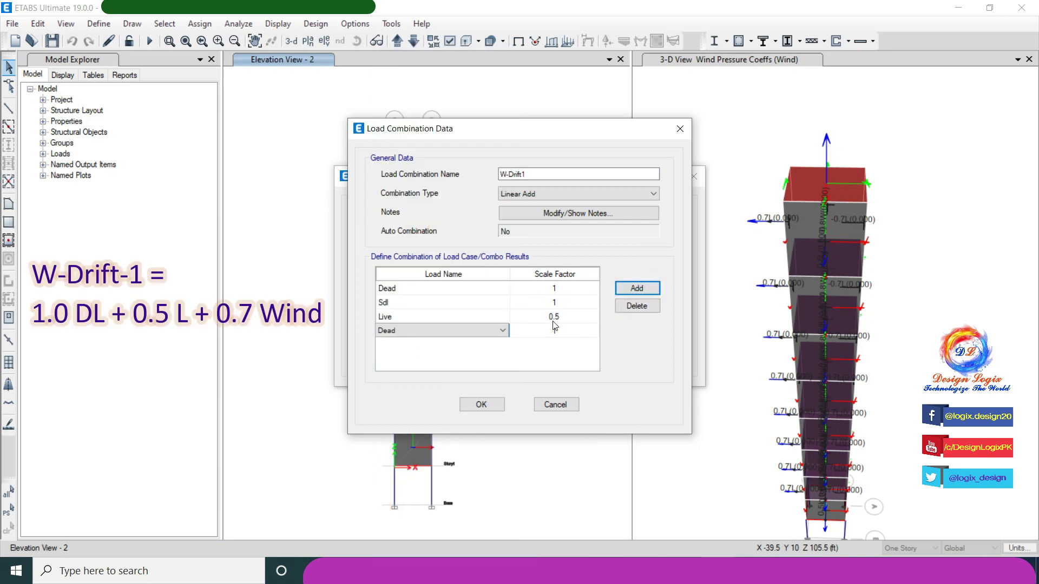
{"action": "left_click", "coordinate": [503, 331]}
{"action": "left_click", "coordinate": [386, 318]}
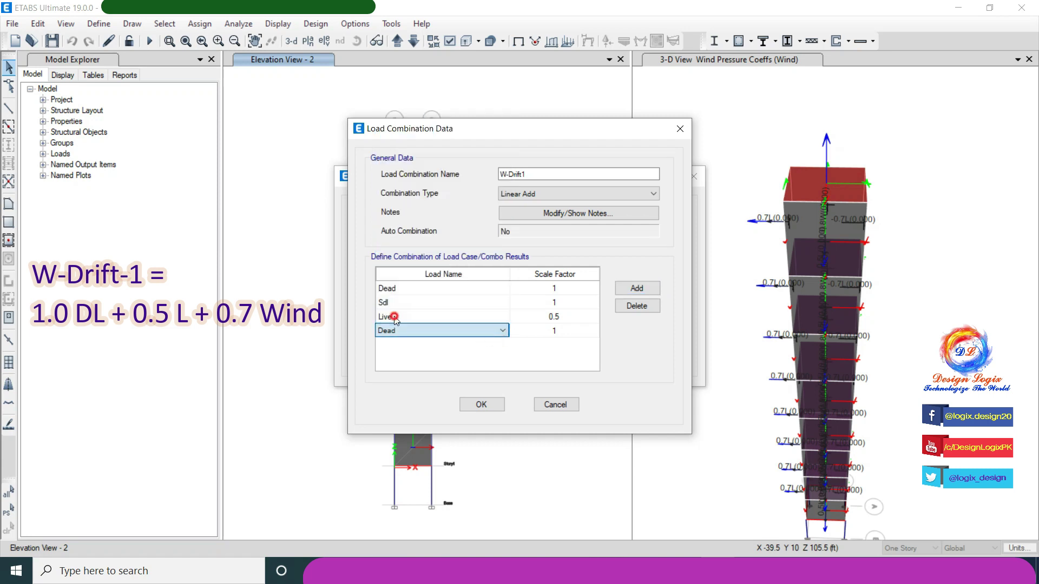
{"action": "left_click", "coordinate": [550, 331]}
{"action": "type", "text": "0.7"}
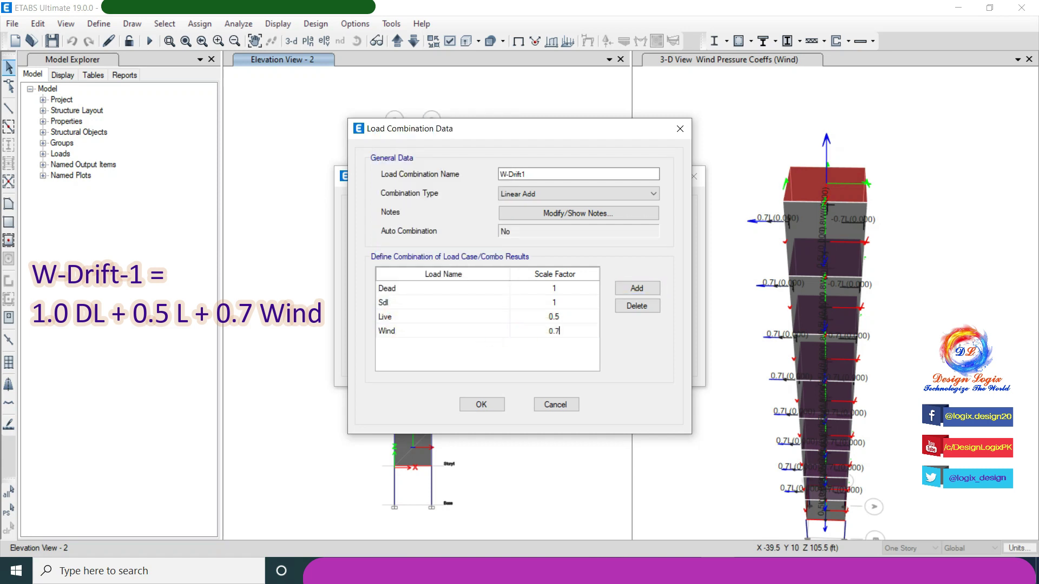
{"action": "left_click", "coordinate": [481, 404]}
Step: Copy W-Drift1 as W-Drift2 with the Wind scale factor set to -0.7, and accept all load combinations
{"action": "left_click", "coordinate": [573, 243]}
{"action": "left_click_drag", "start_coordinate": [507, 132], "coordinate": [590, 135]}
{"action": "left_click", "coordinate": [610, 175]}
{"action": "key", "text": "BackSpace"}
{"action": "type", "text": "d"}
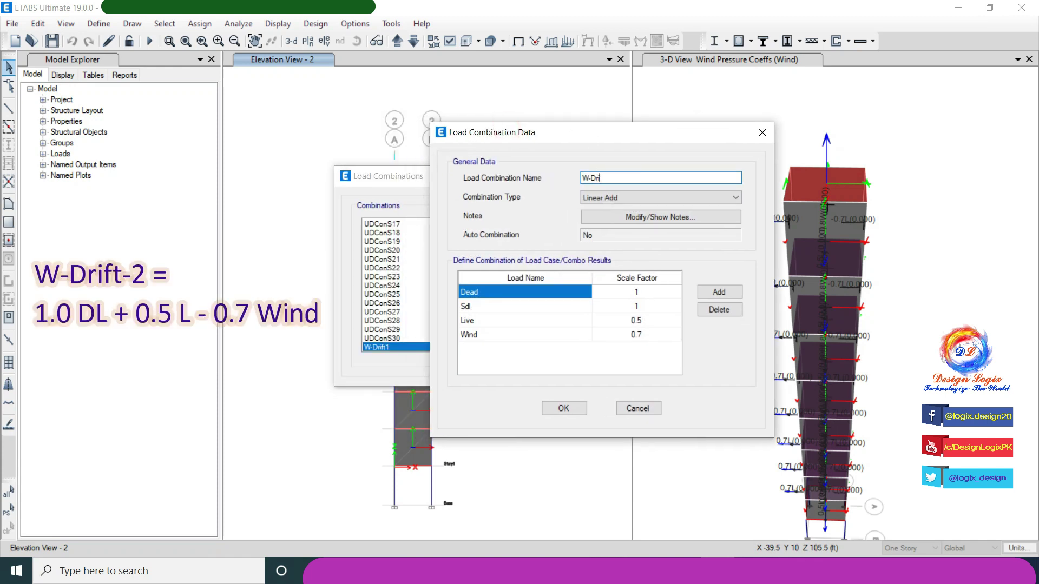
{"action": "left_click", "coordinate": [636, 334]}
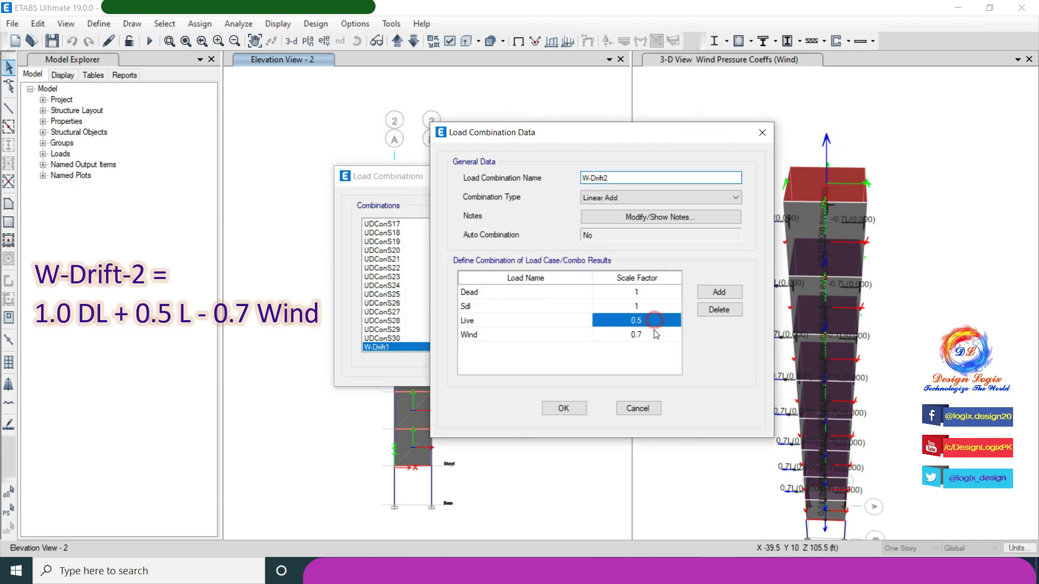
{"action": "type", "text": "-0.7"}
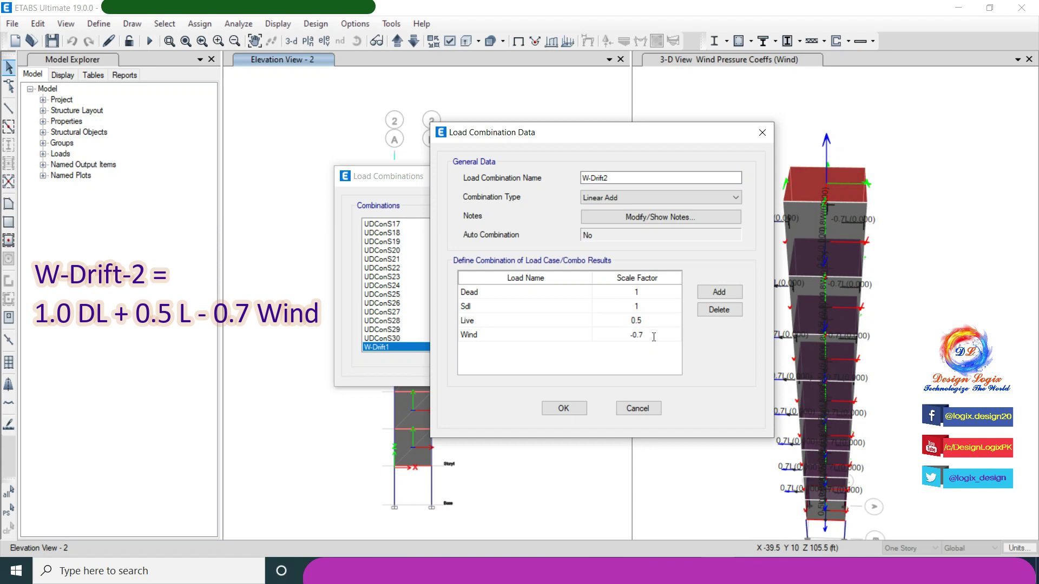
{"action": "left_click", "coordinate": [563, 408]}
{"action": "left_click", "coordinate": [564, 360]}
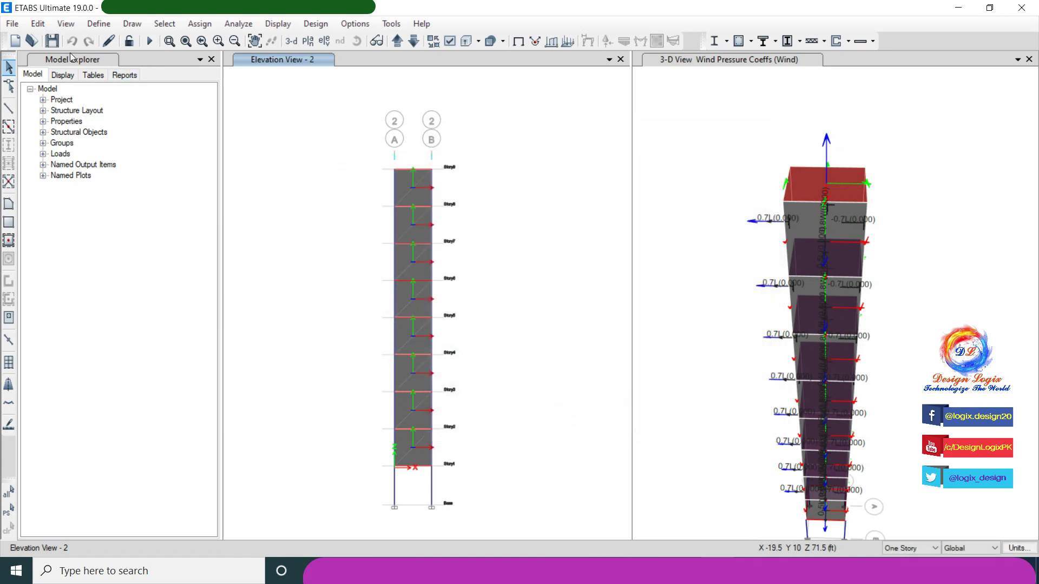
Step: Check the model with all joint tolerance checks plus meshing and loading checks for all stories enabled, and dismiss the report
{"action": "left_click", "coordinate": [246, 26]}
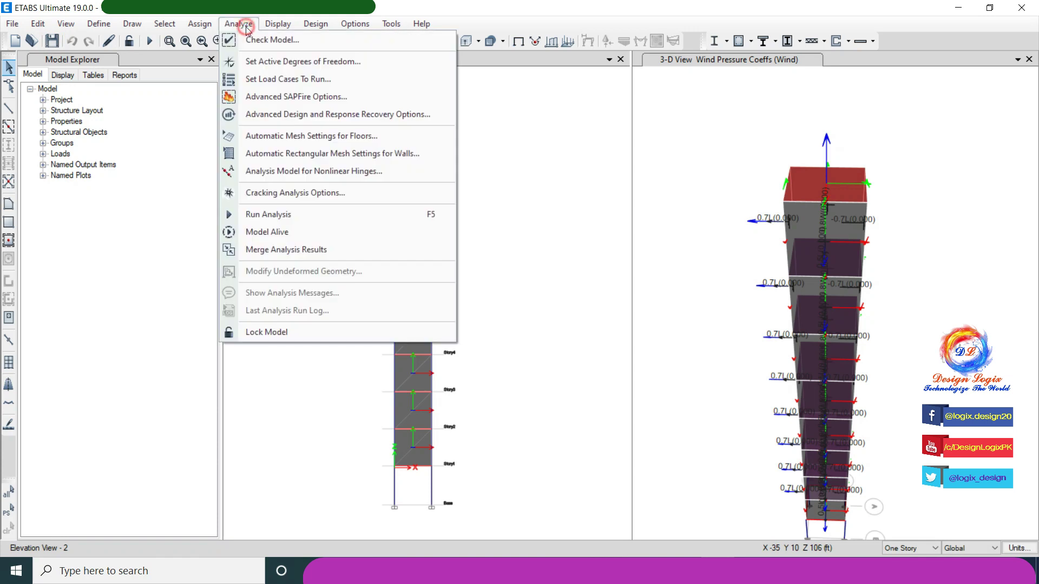
{"action": "left_click", "coordinate": [274, 41]}
{"action": "left_click", "coordinate": [488, 172]}
{"action": "left_click", "coordinate": [495, 158]}
{"action": "left_click", "coordinate": [490, 143]}
{"action": "left_click", "coordinate": [472, 323]}
{"action": "left_click", "coordinate": [471, 336]}
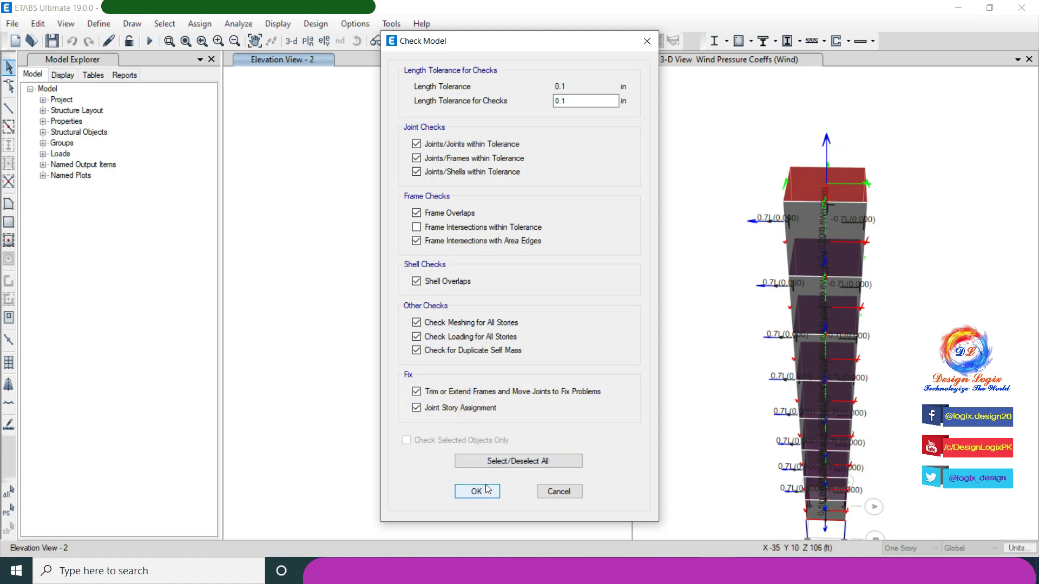
{"action": "left_click", "coordinate": [485, 491]}
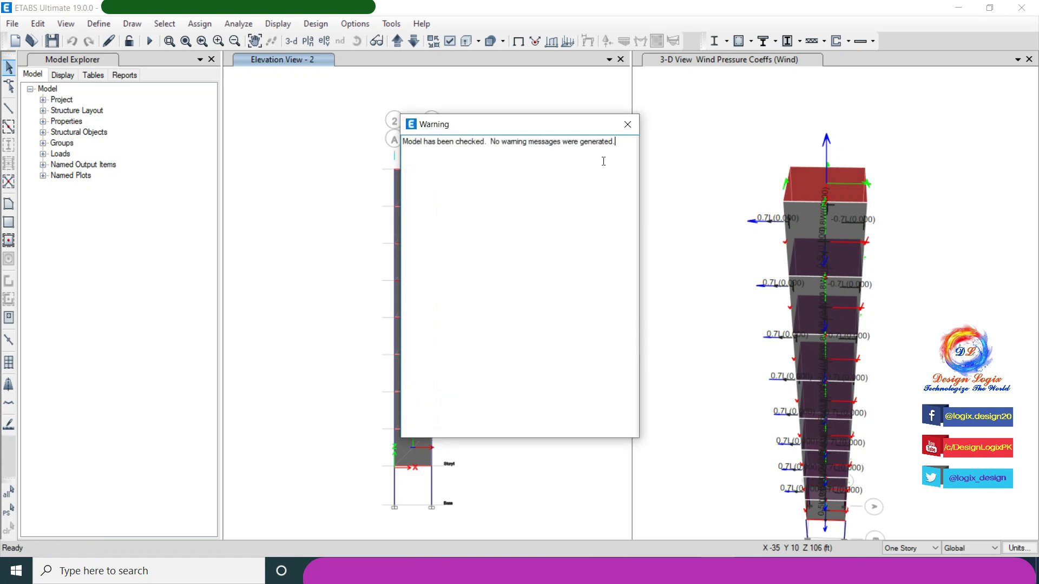
{"action": "left_click_drag", "start_coordinate": [622, 141], "coordinate": [422, 140]}
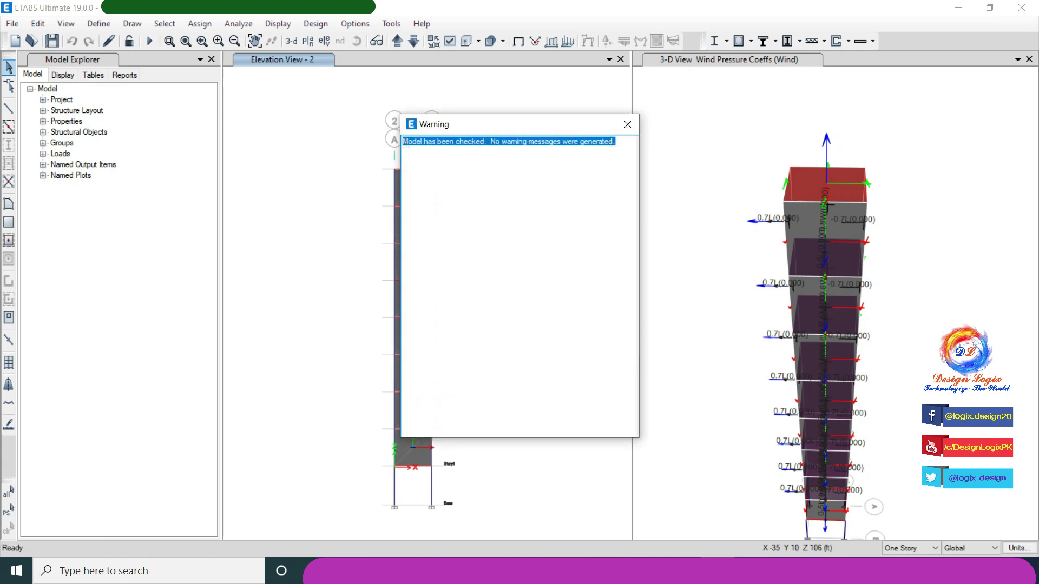
{"action": "left_click", "coordinate": [627, 124]}
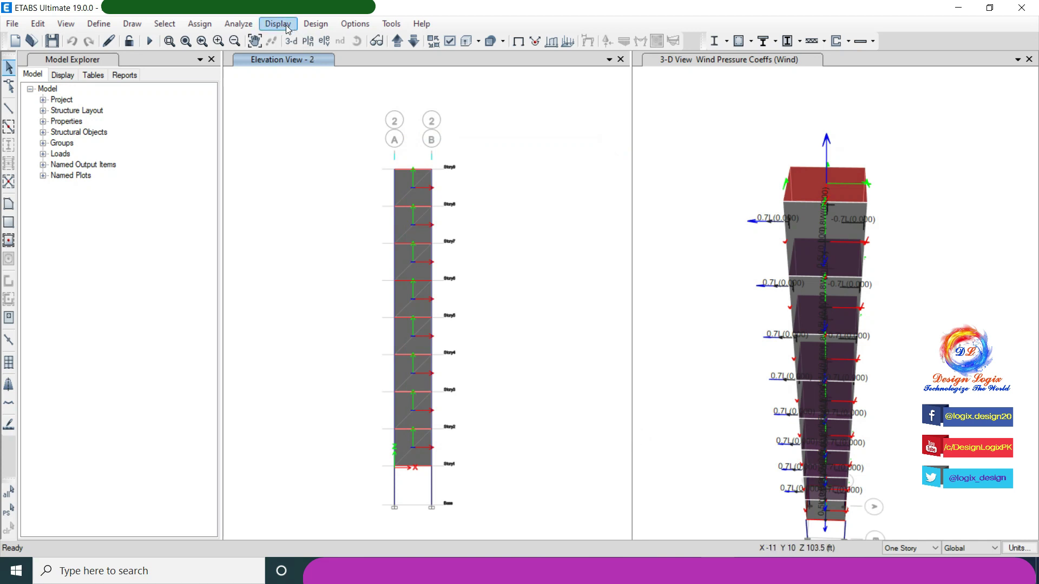
Step: Run the analysis and display the deformed shape for load case EQX in the 3-D view
{"action": "left_click", "coordinate": [244, 25]}
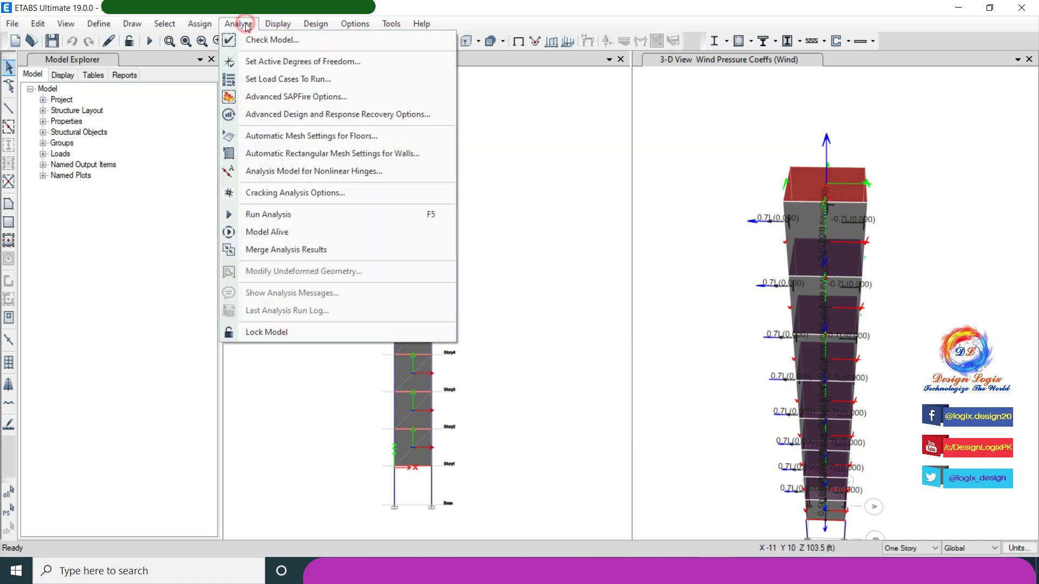
{"action": "left_click", "coordinate": [263, 215]}
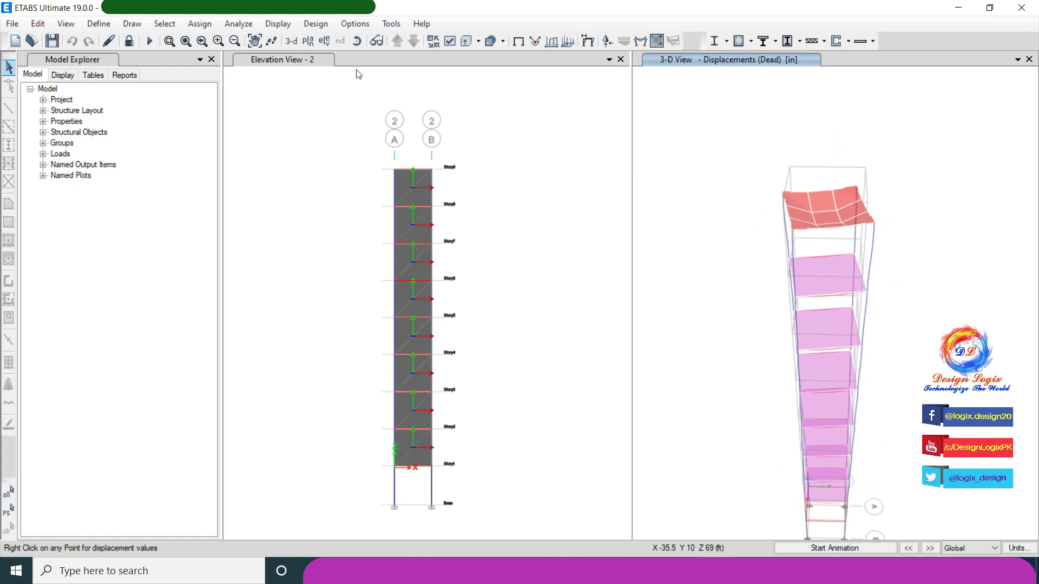
{"action": "left_click", "coordinate": [861, 60]}
{"action": "left_click", "coordinate": [277, 23]}
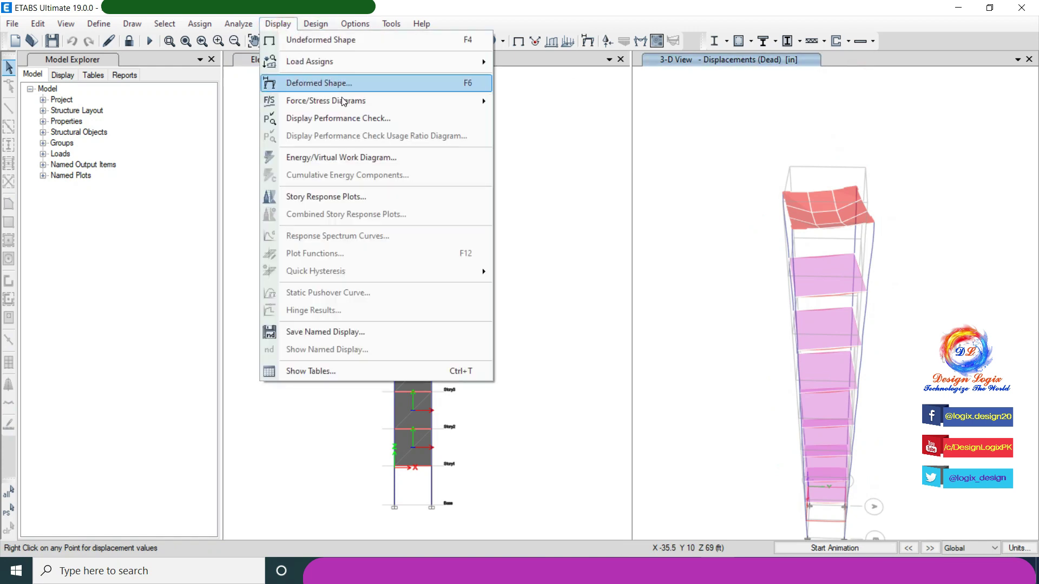
{"action": "left_click", "coordinate": [356, 83]}
{"action": "left_click", "coordinate": [495, 104]}
{"action": "left_click", "coordinate": [437, 142]}
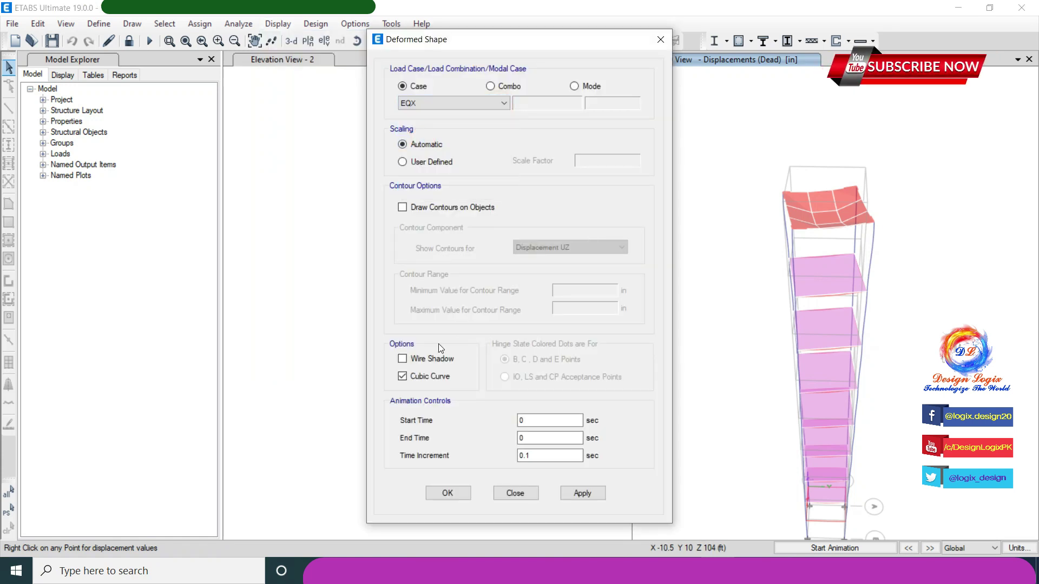
{"action": "left_click", "coordinate": [449, 493]}
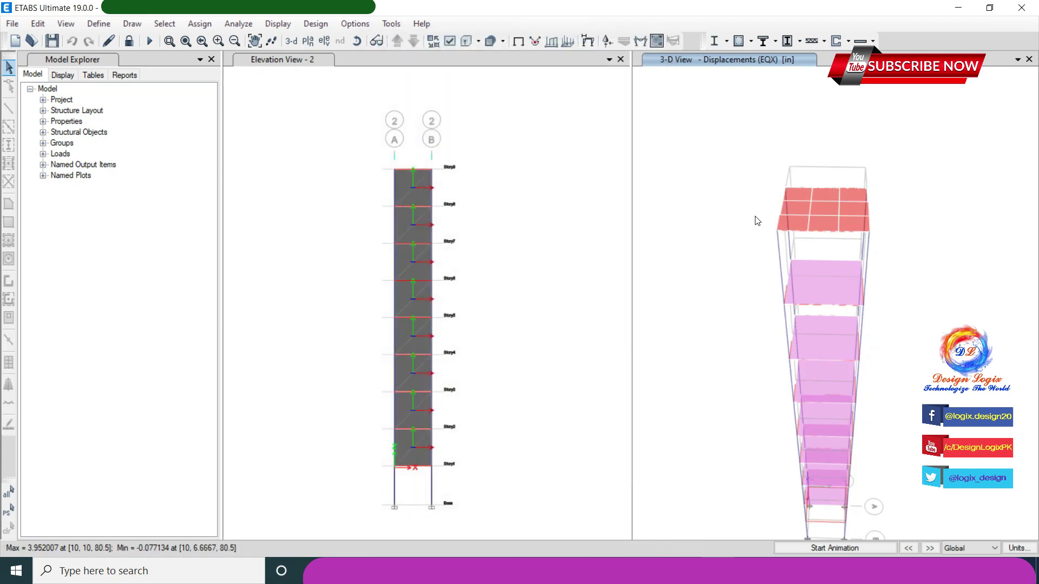
Step: Examine the tower's displaced shapes for load cases EQX, EQY and EQXPY from rotated 3-D views
{"action": "left_click", "coordinate": [357, 41]}
{"action": "left_click_drag", "start_coordinate": [725, 359], "coordinate": [842, 335]}
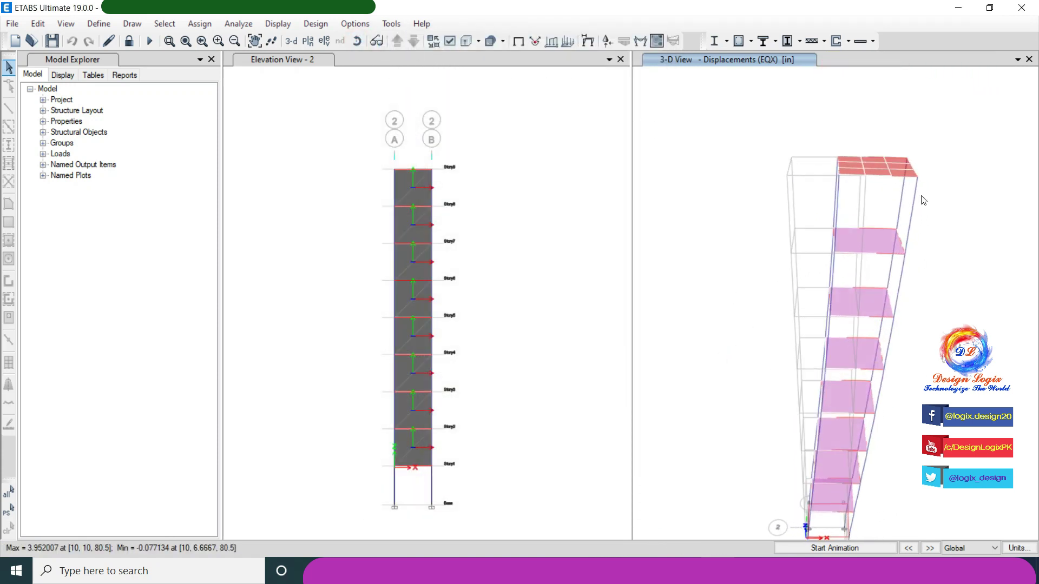
{"action": "mouse_move", "coordinate": [917, 178]}
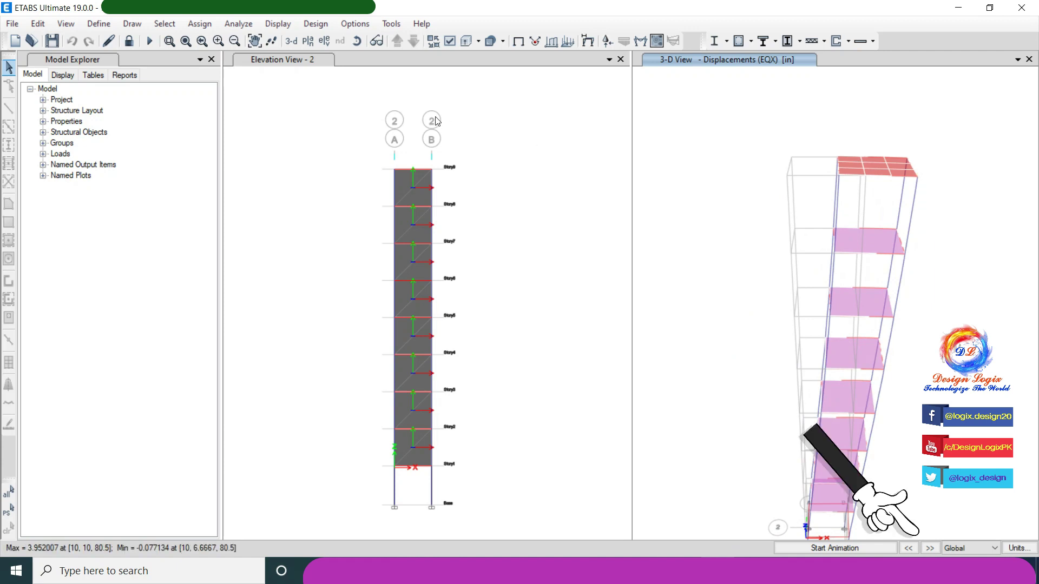
{"action": "left_click", "coordinate": [930, 548]}
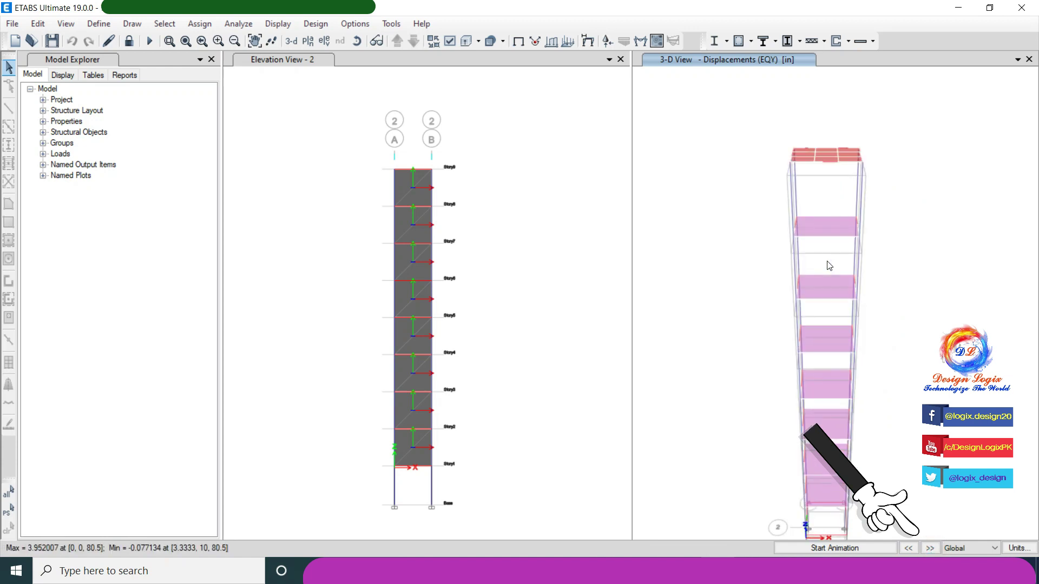
{"action": "left_click", "coordinate": [375, 46]}
{"action": "left_click_drag", "start_coordinate": [784, 302], "coordinate": [898, 300]}
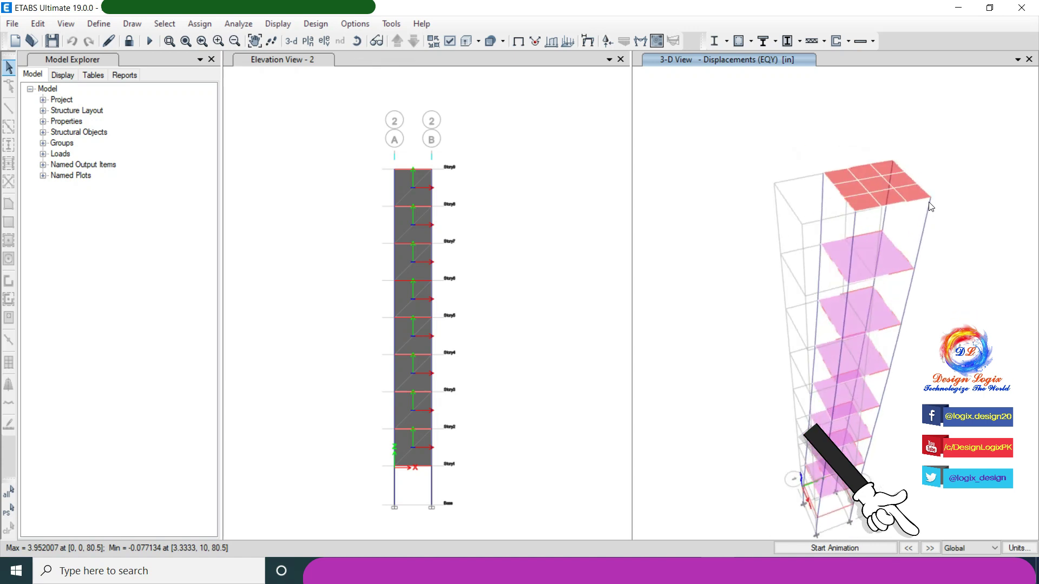
{"action": "left_click", "coordinate": [930, 548]}
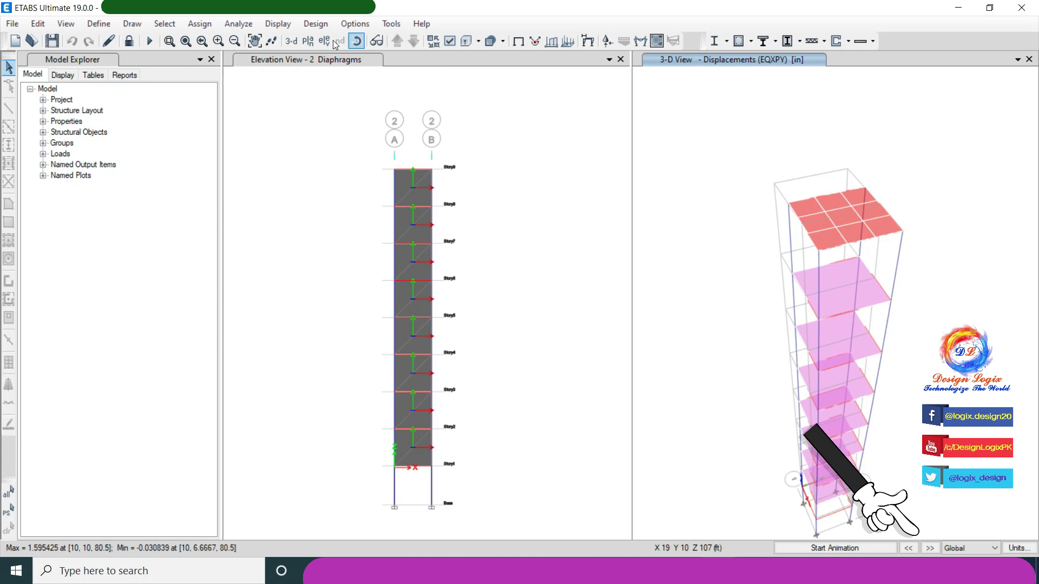
Step: Read the roof corner joint displacements in the 3-D view, stepping through the load cases from EQXPY to Wind
{"action": "right_click", "coordinate": [904, 232]}
{"action": "left_click", "coordinate": [929, 548]}
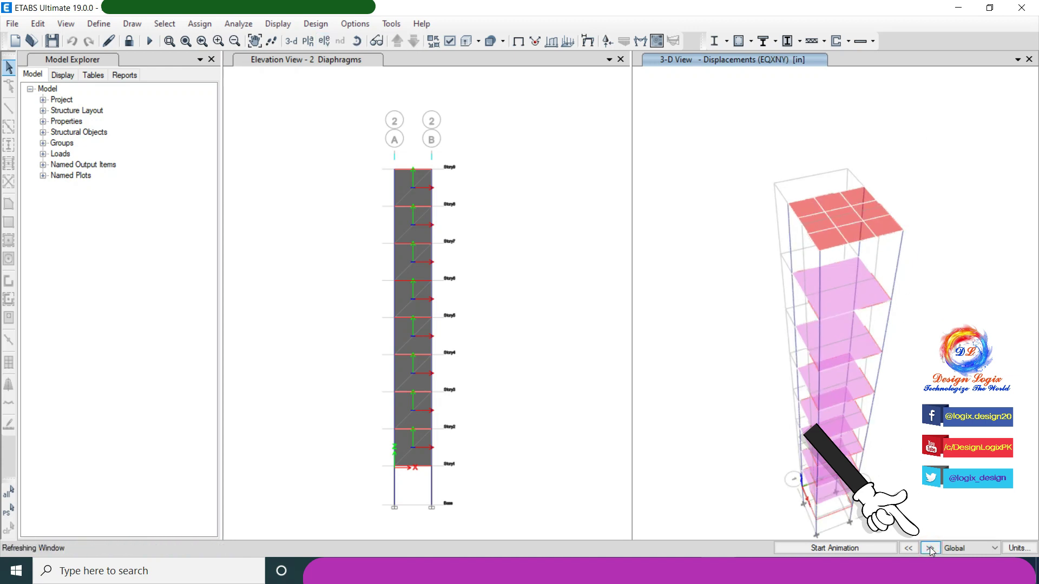
{"action": "right_click", "coordinate": [933, 199]}
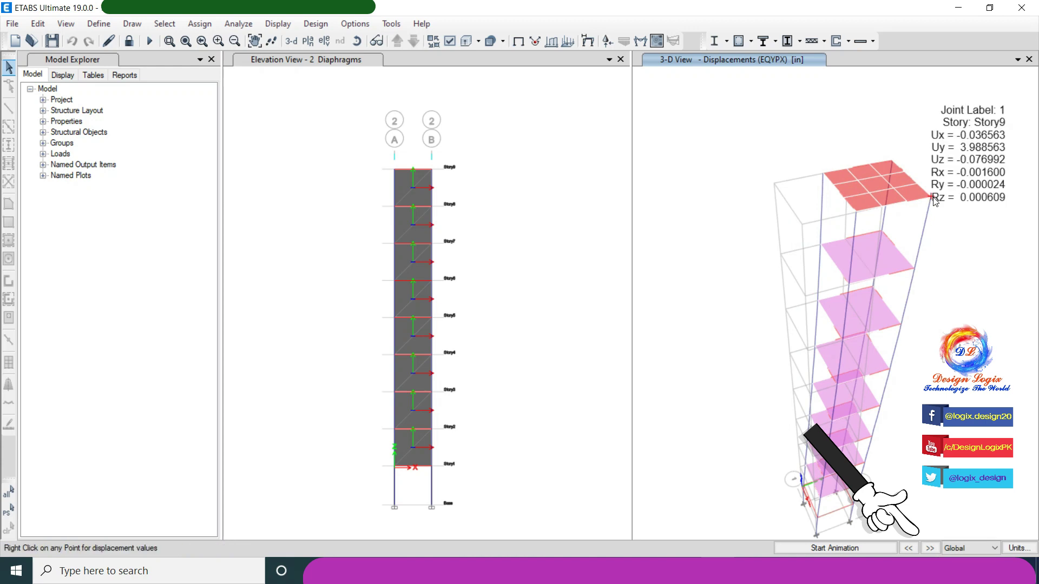
{"action": "left_click", "coordinate": [928, 548]}
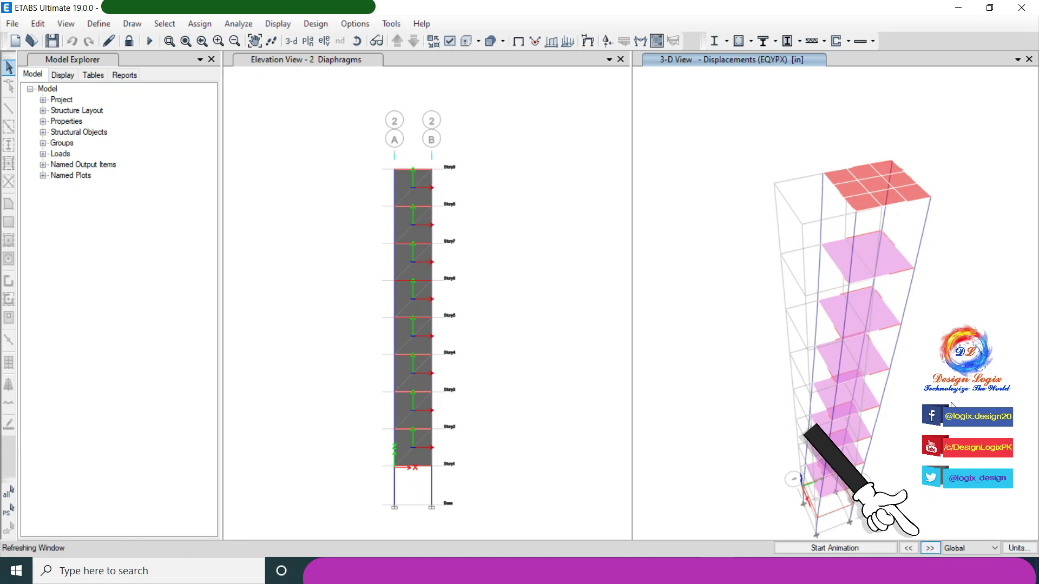
{"action": "right_click", "coordinate": [893, 161]}
{"action": "left_click", "coordinate": [929, 548]}
{"action": "right_click", "coordinate": [904, 235]}
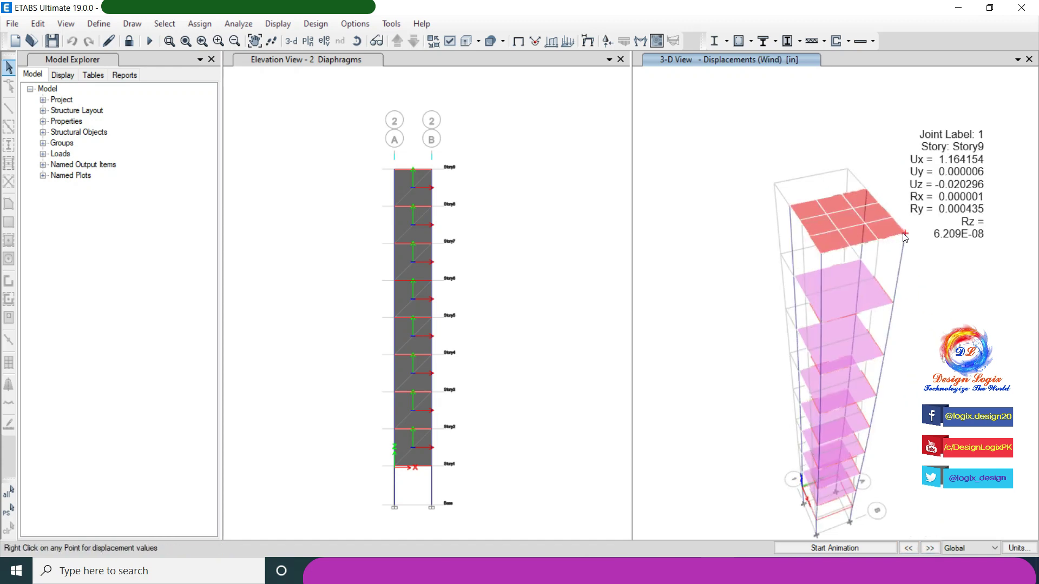
{"action": "left_click", "coordinate": [200, 23]}
{"action": "left_click", "coordinate": [230, 284]}
{"action": "left_click", "coordinate": [288, 122]}
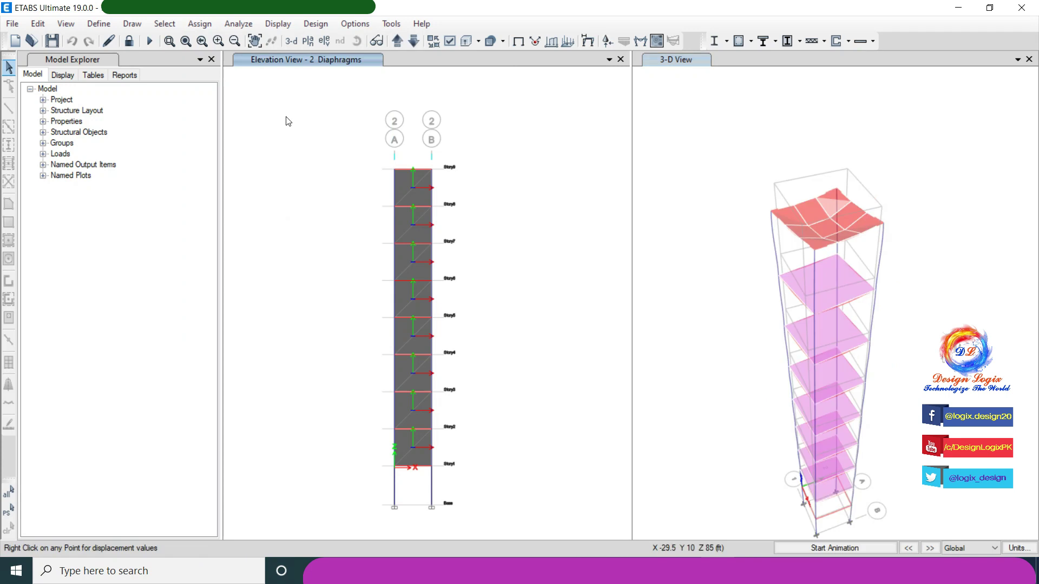
Step: Display the Modal Periods And Frequencies and Modal Participating Mass Ratios result tables
{"action": "left_click", "coordinate": [277, 24]}
{"action": "left_click", "coordinate": [310, 371]}
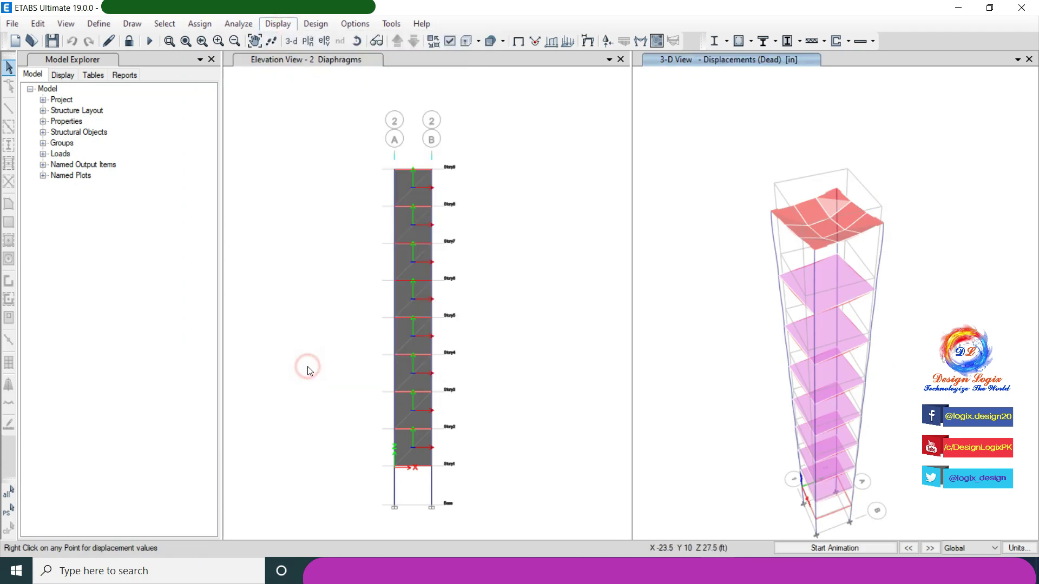
{"action": "left_click", "coordinate": [260, 281]}
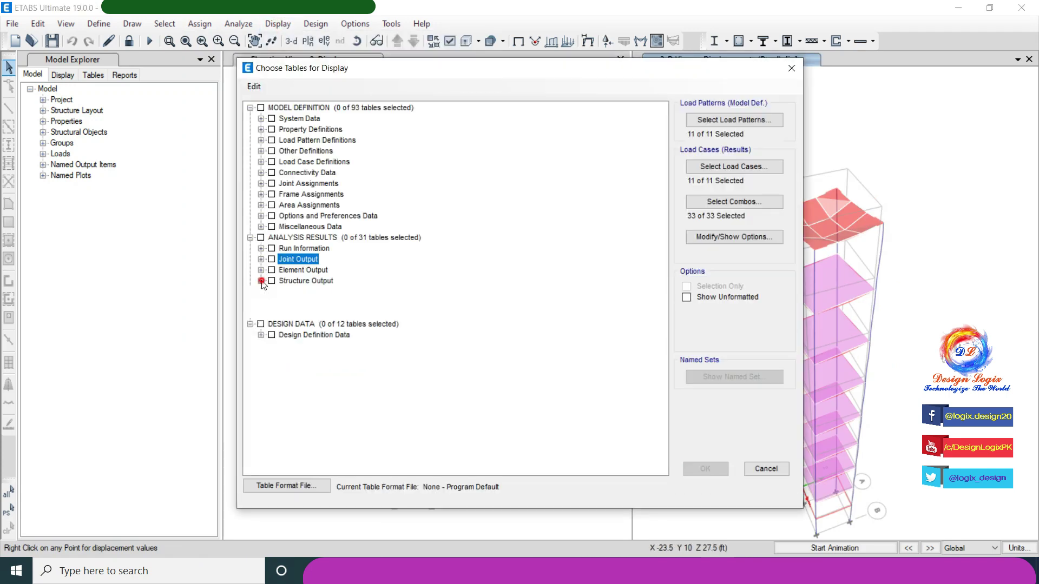
{"action": "left_click", "coordinate": [271, 303]}
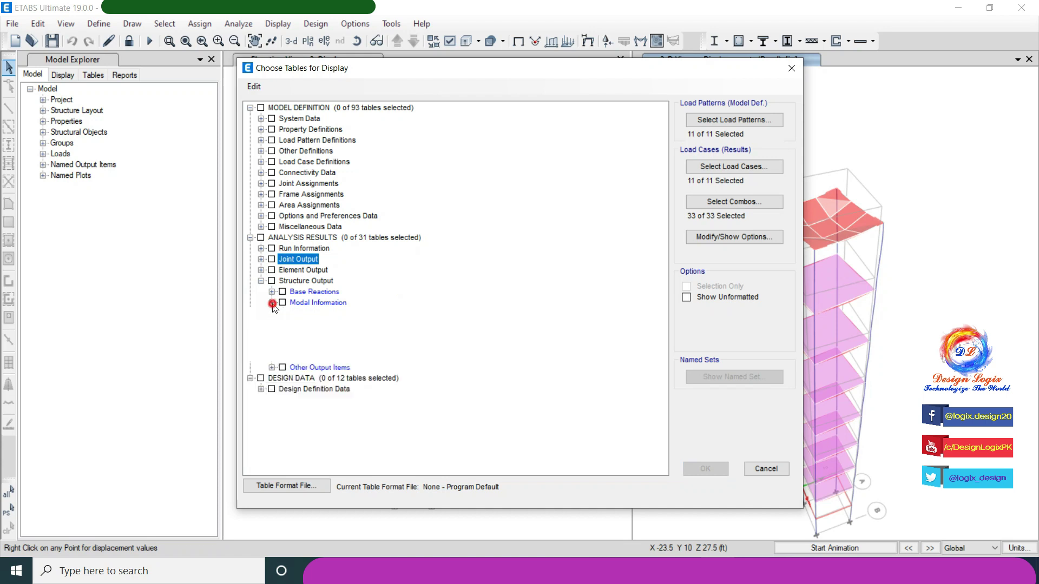
{"action": "left_click", "coordinate": [293, 313]}
{"action": "left_click", "coordinate": [292, 324]}
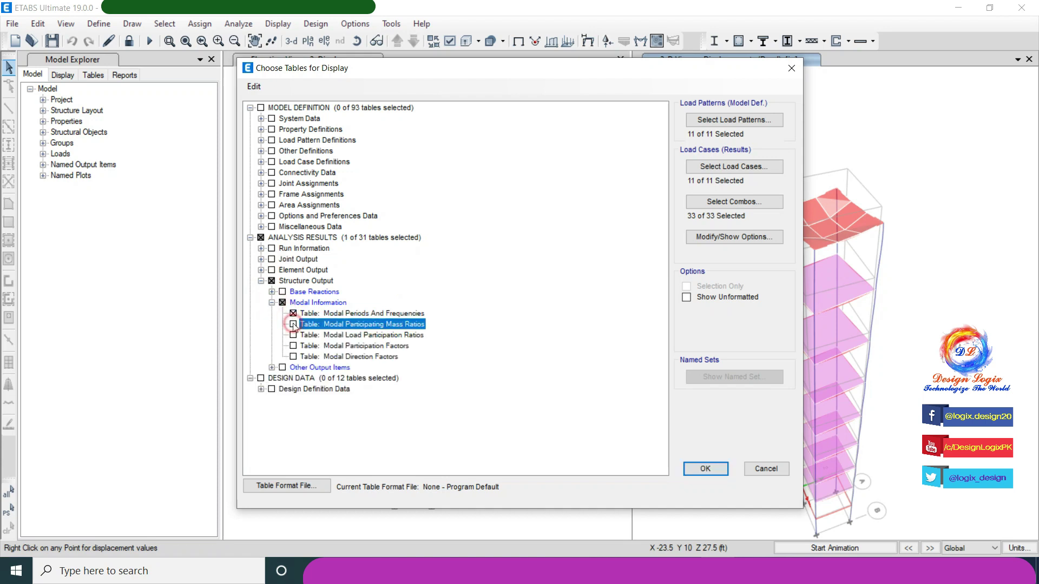
{"action": "left_click", "coordinate": [706, 470]}
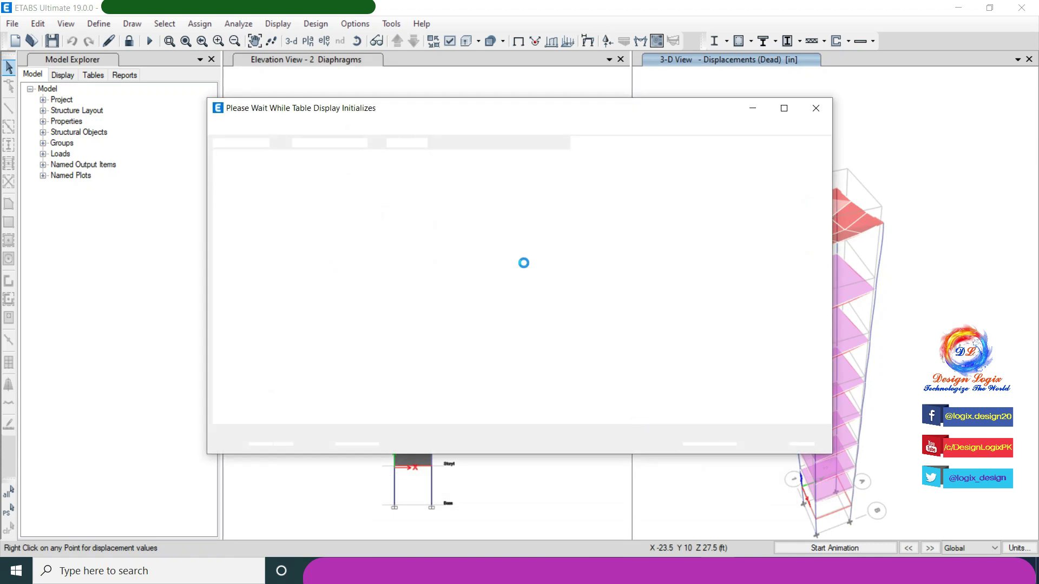
Step: Examine the periods and the UX, UY and RZ participating mass ratios of modes 1 to 3
{"action": "left_click", "coordinate": [407, 198]}
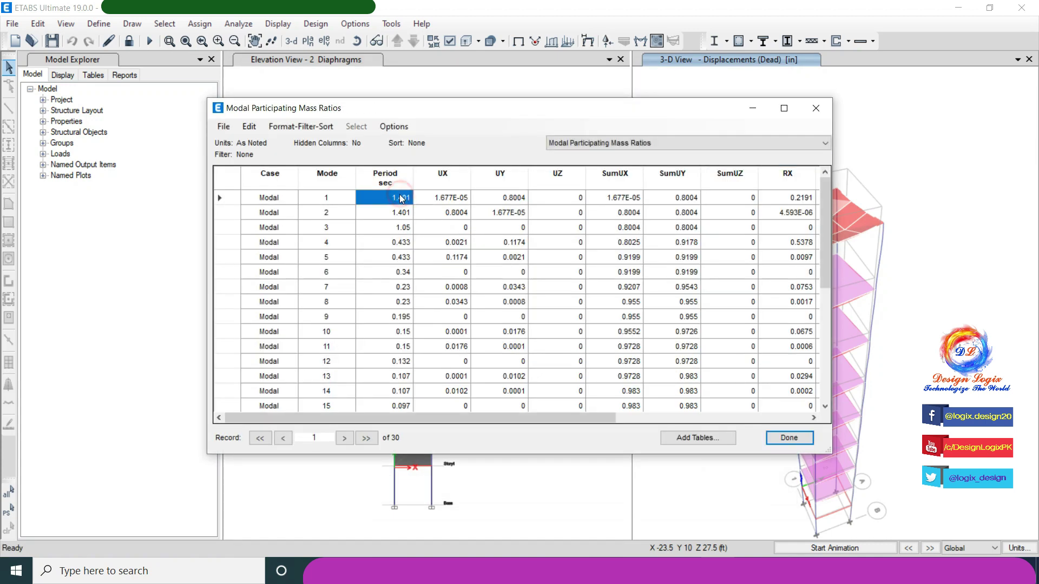
{"action": "left_click", "coordinate": [456, 213]}
{"action": "left_click_drag", "start_coordinate": [266, 200], "coordinate": [559, 204]}
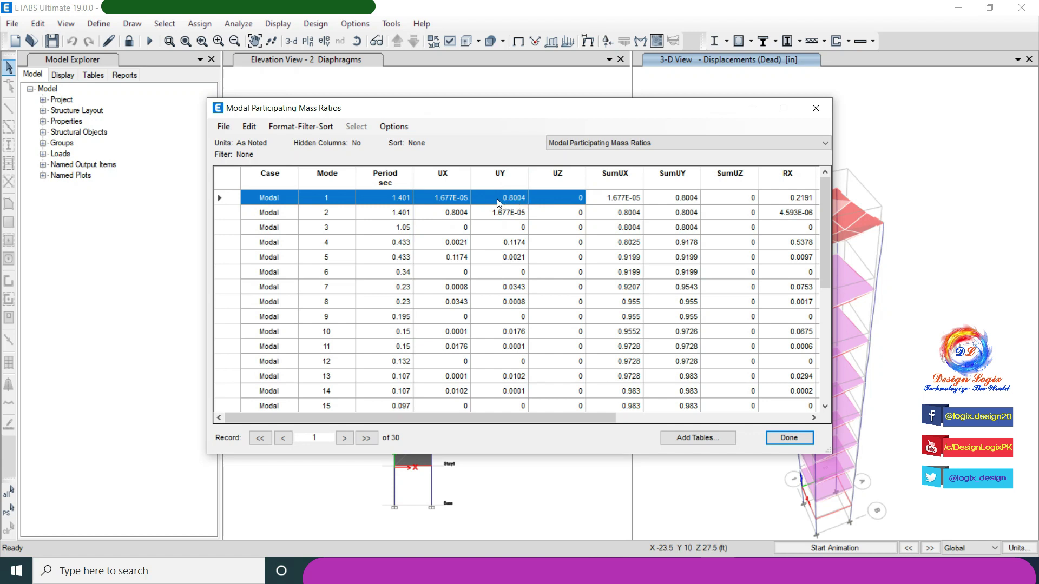
{"action": "left_click_drag", "start_coordinate": [271, 214], "coordinate": [565, 219]}
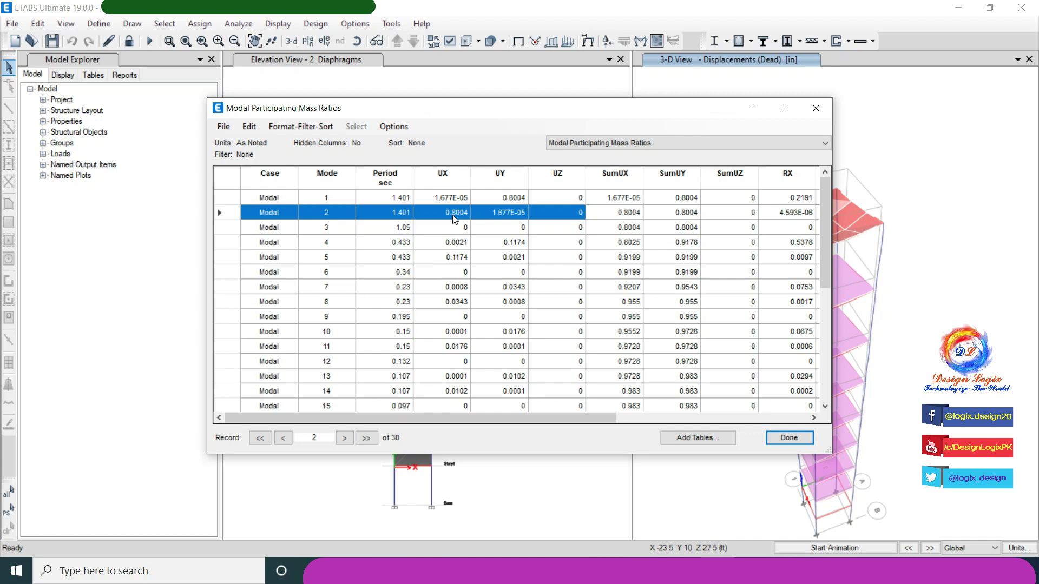
{"action": "left_click", "coordinate": [453, 229]}
{"action": "left_click_drag", "start_coordinate": [283, 230], "coordinate": [640, 228]}
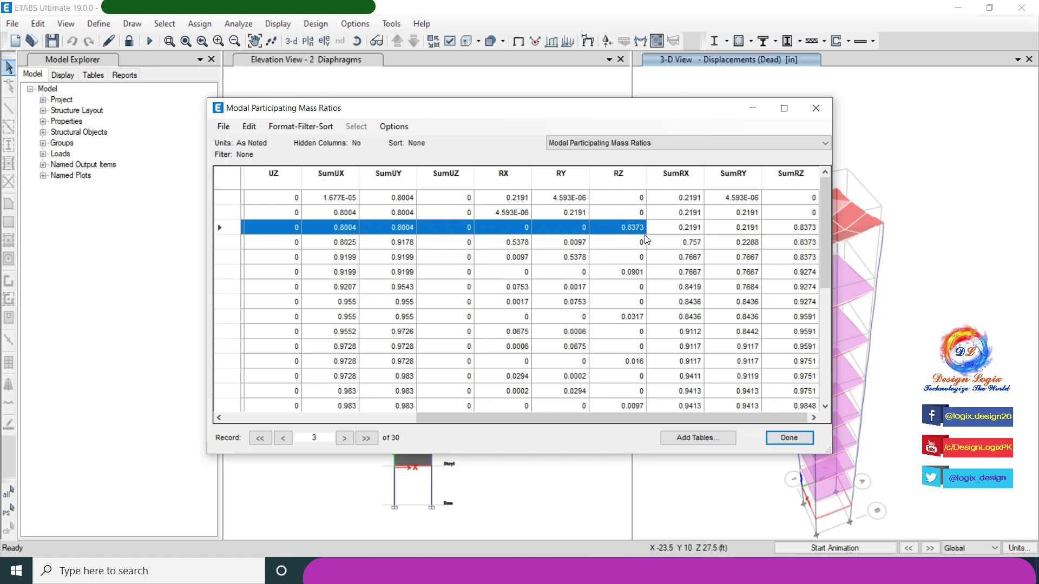
{"action": "left_click_drag", "start_coordinate": [625, 417], "coordinate": [432, 417]}
Step: Examine the cumulative mass participation sums of the higher modes, highlighting the row of mode 28
{"action": "left_click", "coordinate": [430, 246]}
{"action": "scroll", "coordinate": [416, 247], "scroll_direction": "down", "scroll_amount": 5}
{"action": "scroll", "coordinate": [382, 394], "scroll_direction": "right", "scroll_amount": 5}
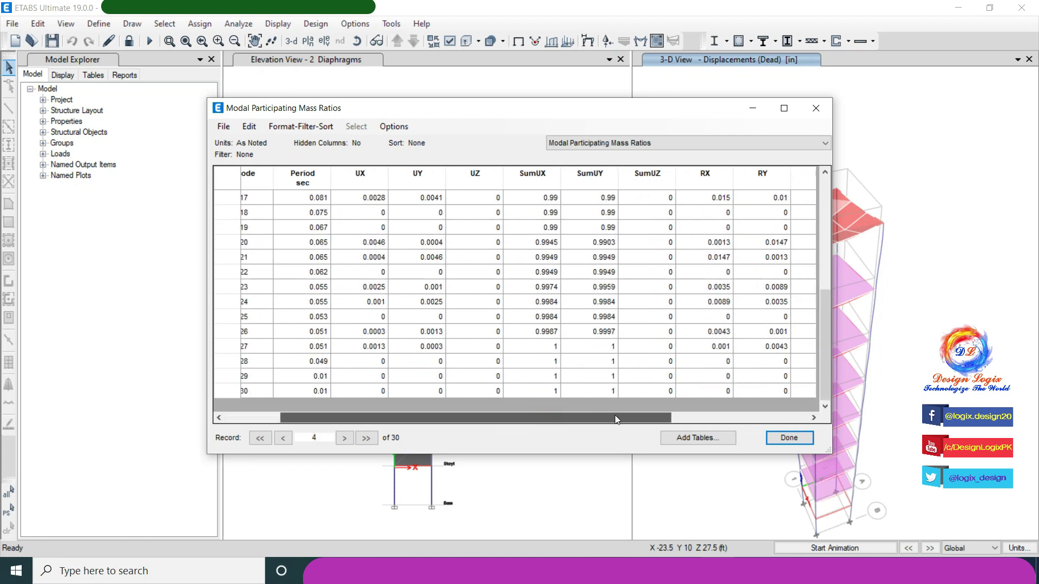
{"action": "scroll", "coordinate": [382, 395], "scroll_direction": "right", "scroll_amount": 1}
{"action": "left_click", "coordinate": [787, 362]}
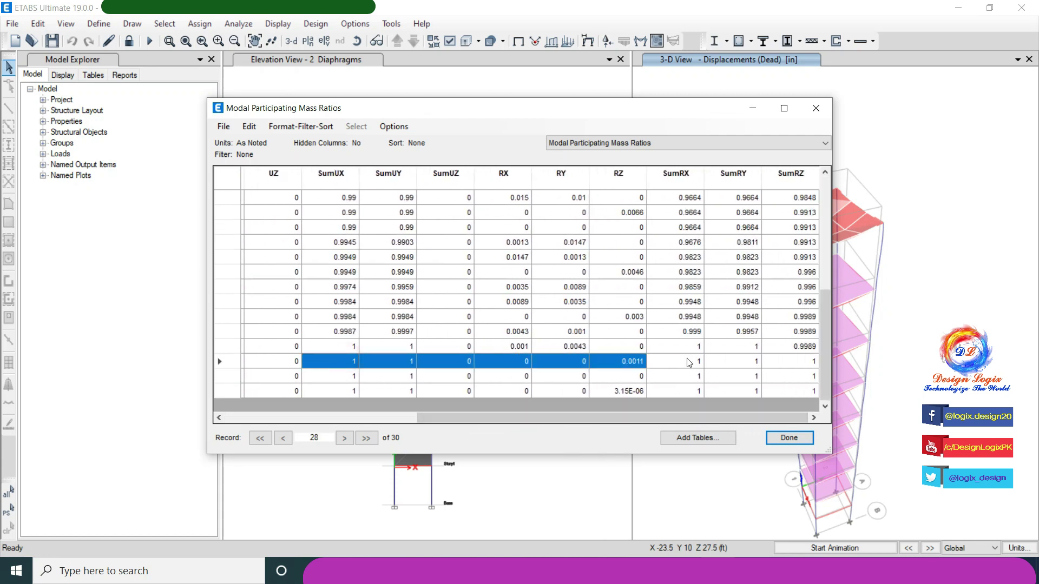
{"action": "left_click_drag", "start_coordinate": [787, 364], "coordinate": [209, 366]}
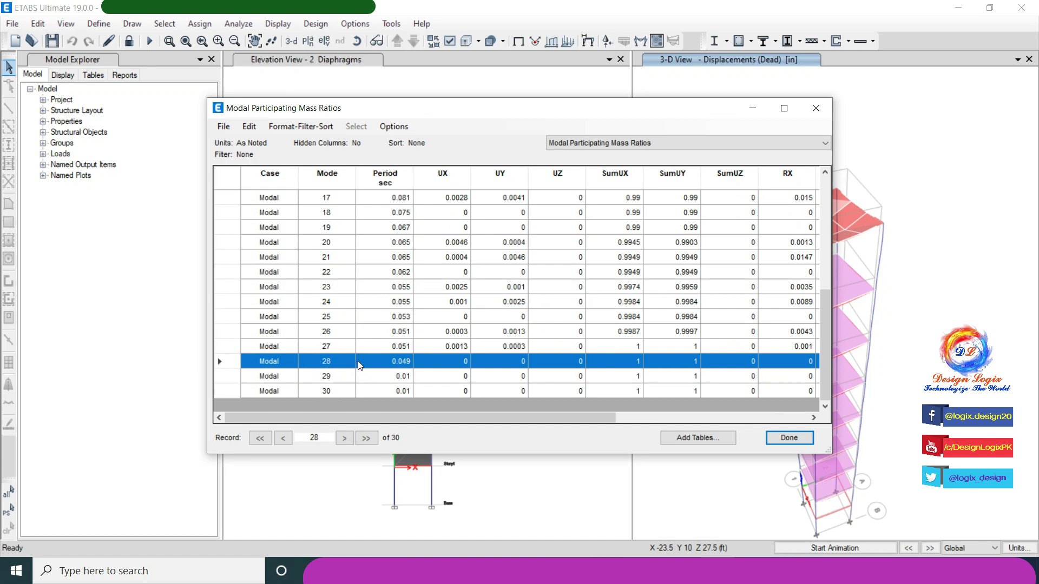
Step: Switch to the Modal Periods And Frequencies table, review the mode 1 row and close the tables
{"action": "left_click", "coordinate": [768, 147]}
{"action": "left_click", "coordinate": [602, 165]}
{"action": "left_click_drag", "start_coordinate": [280, 199], "coordinate": [558, 202]}
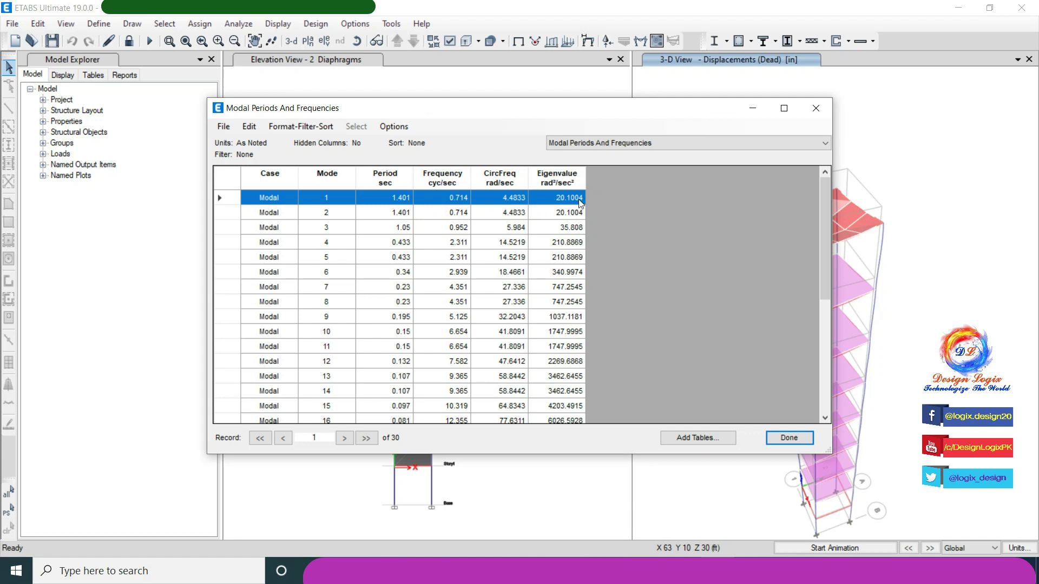
{"action": "left_click", "coordinate": [789, 437]}
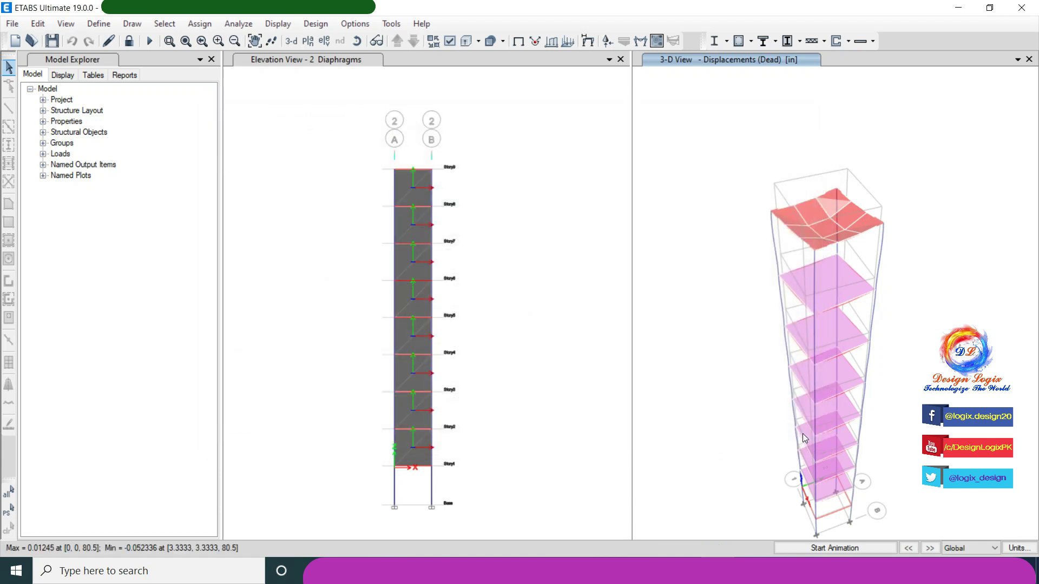
Step: Display the Story Drifts table with only the W-Drift1 and W-Drift2 combinations selected
{"action": "left_click", "coordinate": [277, 24]}
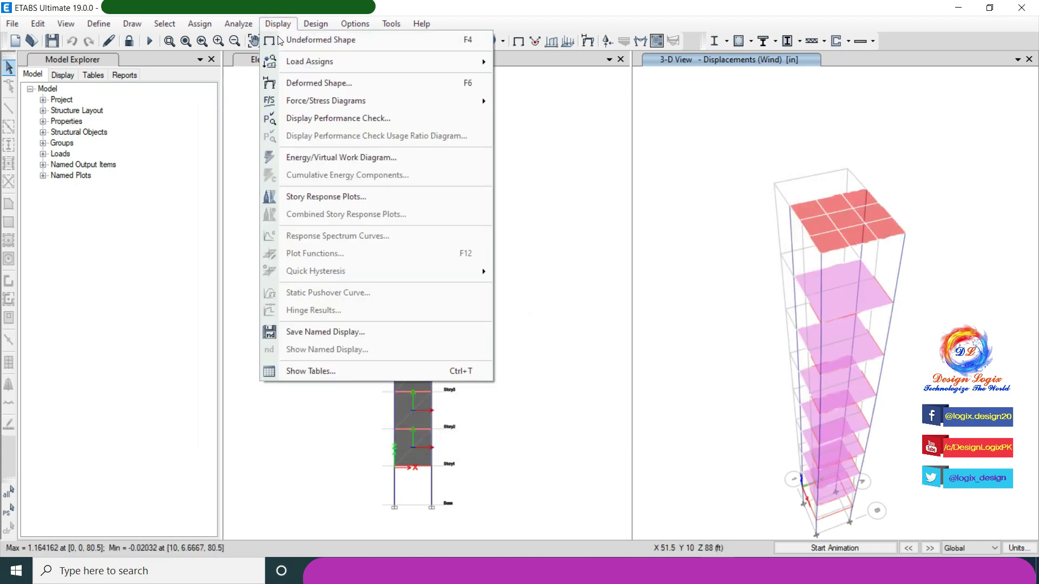
{"action": "left_click", "coordinate": [348, 371]}
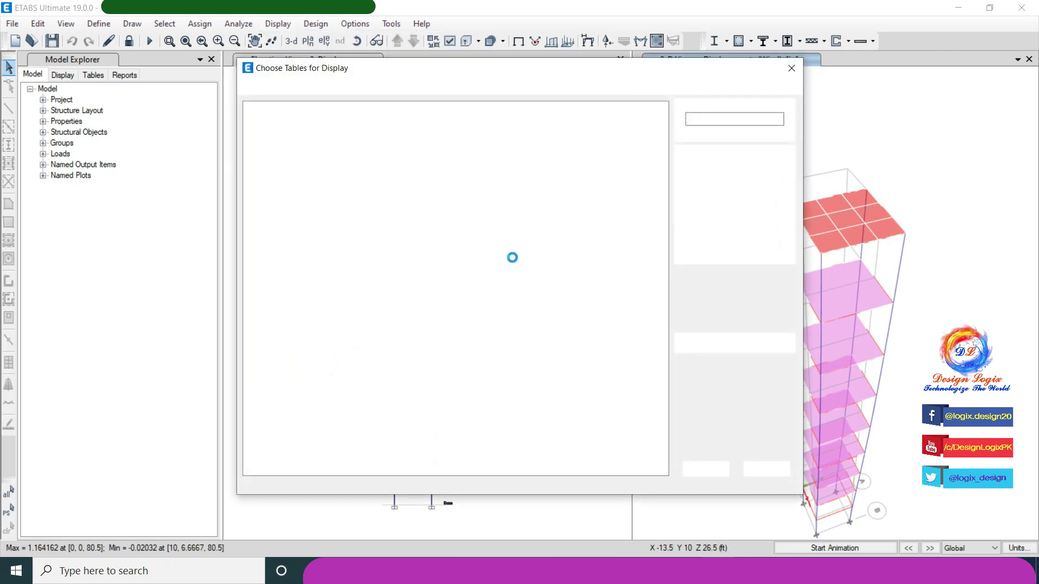
{"action": "left_click", "coordinate": [260, 259]}
{"action": "left_click", "coordinate": [271, 313]}
{"action": "left_click", "coordinate": [272, 270]}
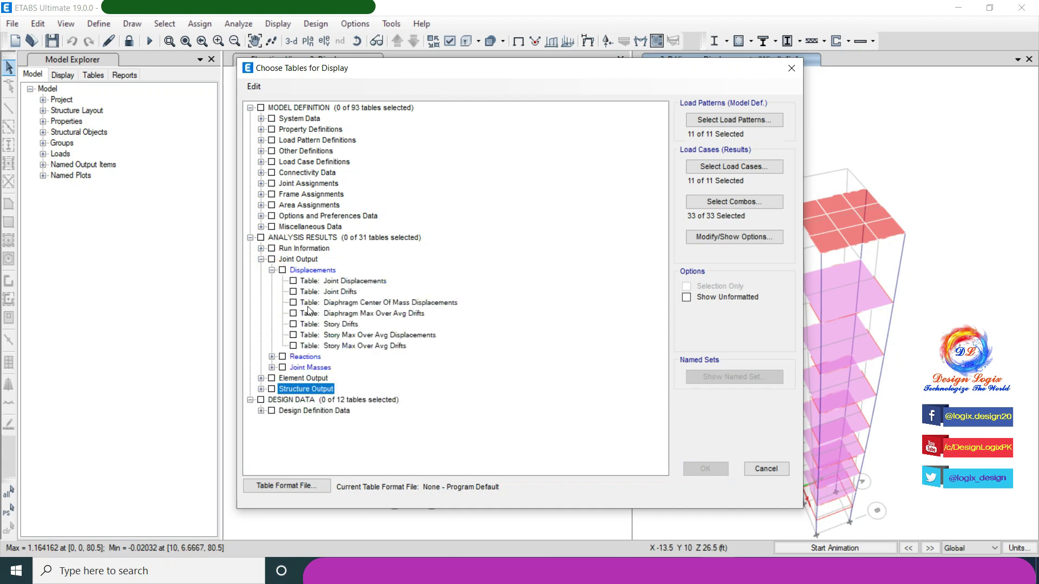
{"action": "left_click", "coordinate": [293, 324]}
{"action": "left_click", "coordinate": [734, 202]}
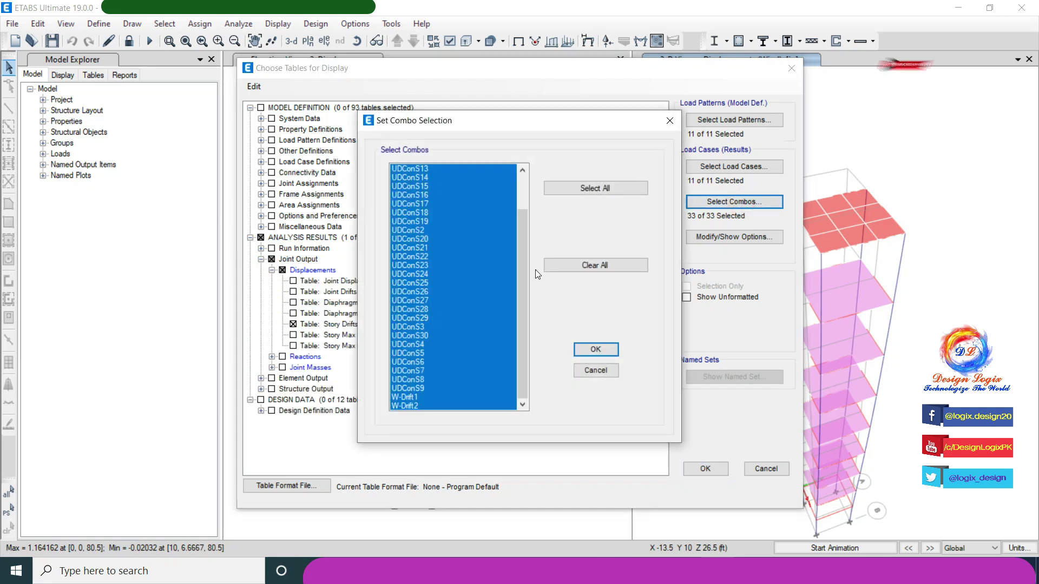
{"action": "left_click_drag", "start_coordinate": [407, 397], "coordinate": [407, 406]}
{"action": "left_click", "coordinate": [595, 349]}
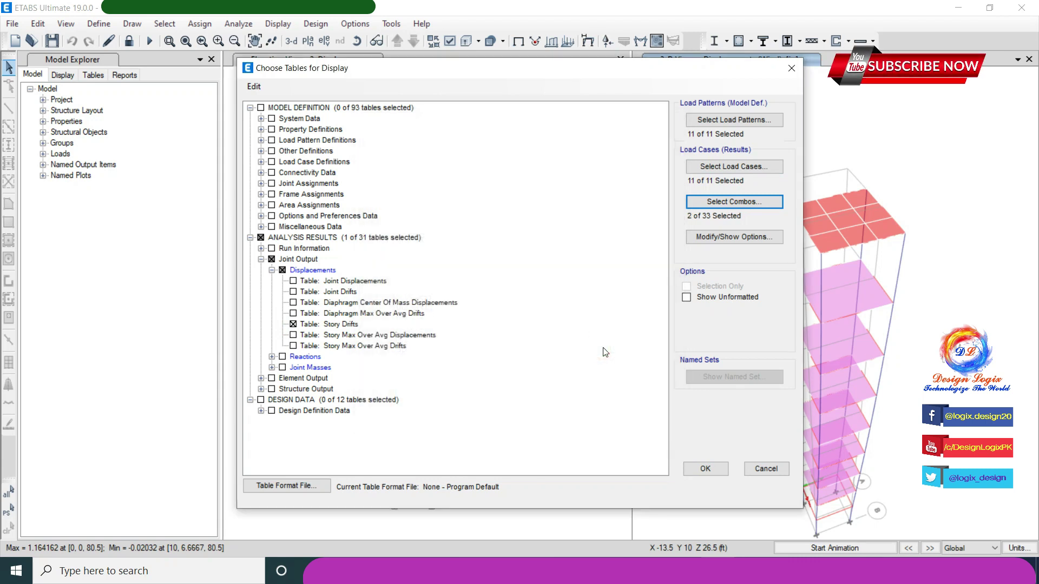
{"action": "left_click", "coordinate": [702, 463]}
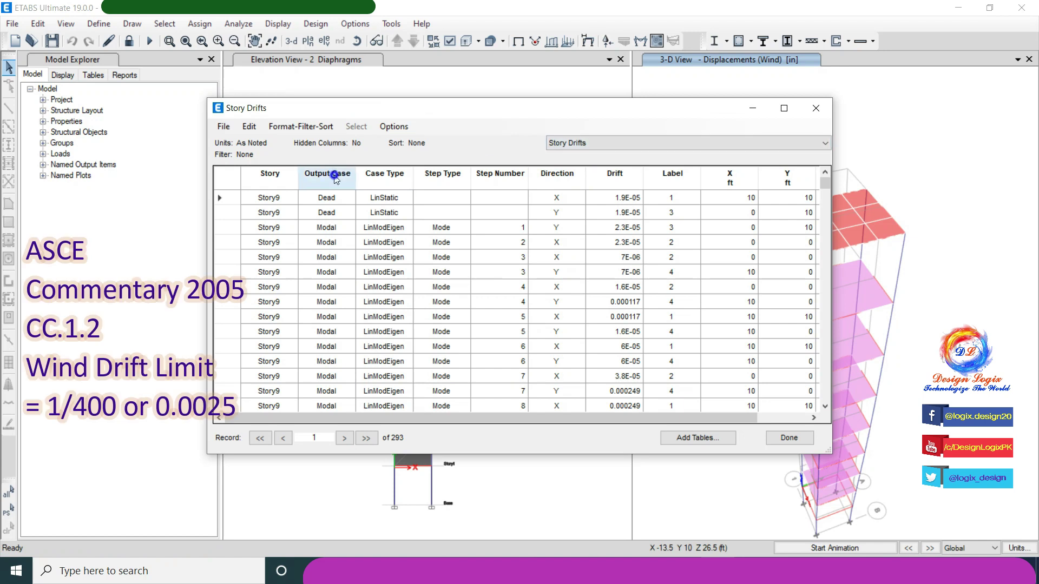
Step: Filter the Story Drifts table's output case to both W-Drift1 and W-Drift2
{"action": "left_click", "coordinate": [326, 174]}
{"action": "left_click_drag", "start_coordinate": [475, 210], "coordinate": [476, 229]}
{"action": "left_click", "coordinate": [413, 220]}
{"action": "left_click_drag", "start_coordinate": [413, 222], "coordinate": [413, 229]}
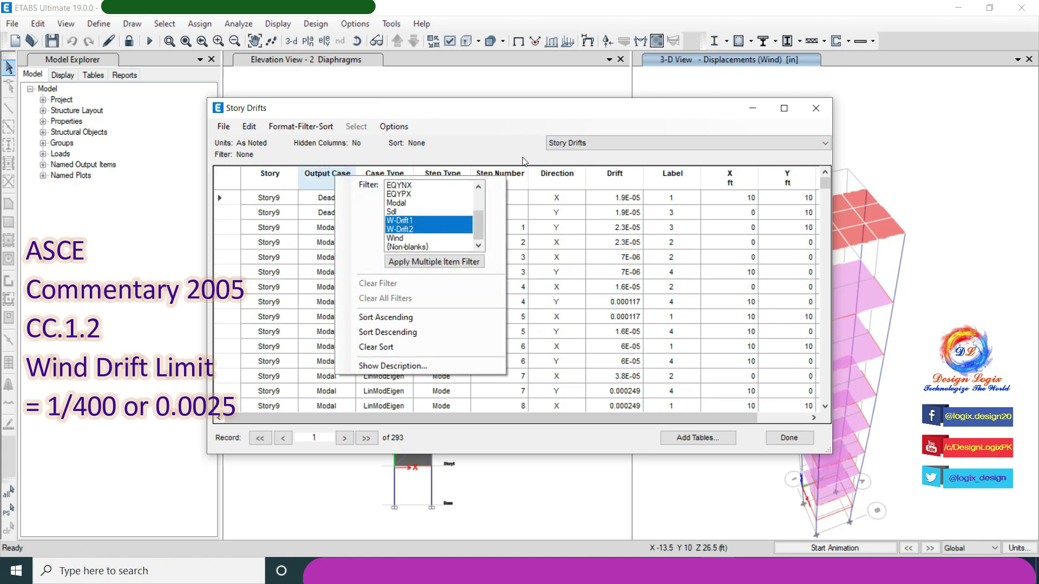
{"action": "left_click", "coordinate": [424, 220], "text": "ctrl"}
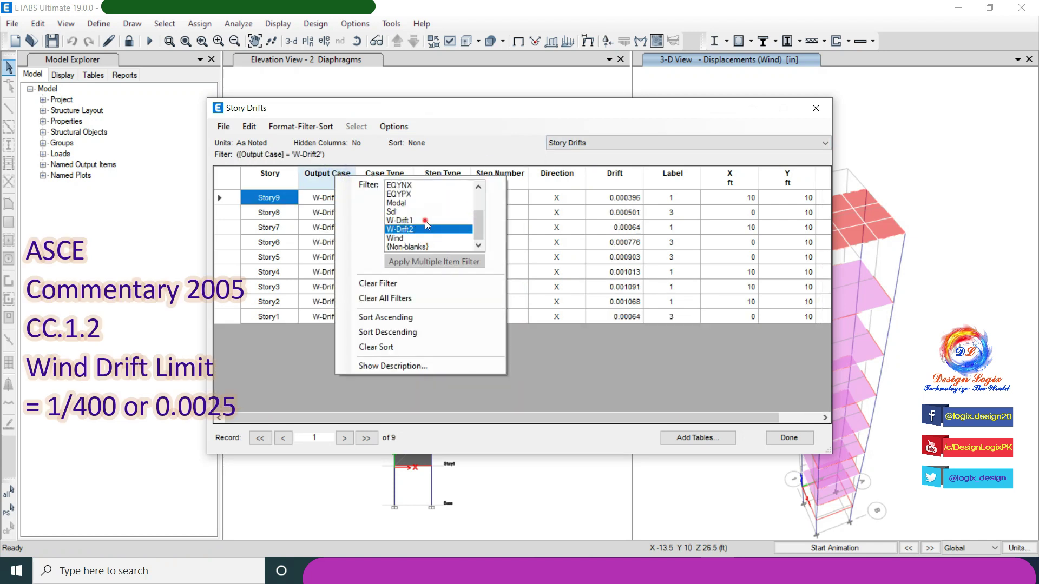
{"action": "left_click", "coordinate": [424, 220], "text": "ctrl"}
{"action": "left_click", "coordinate": [432, 262]}
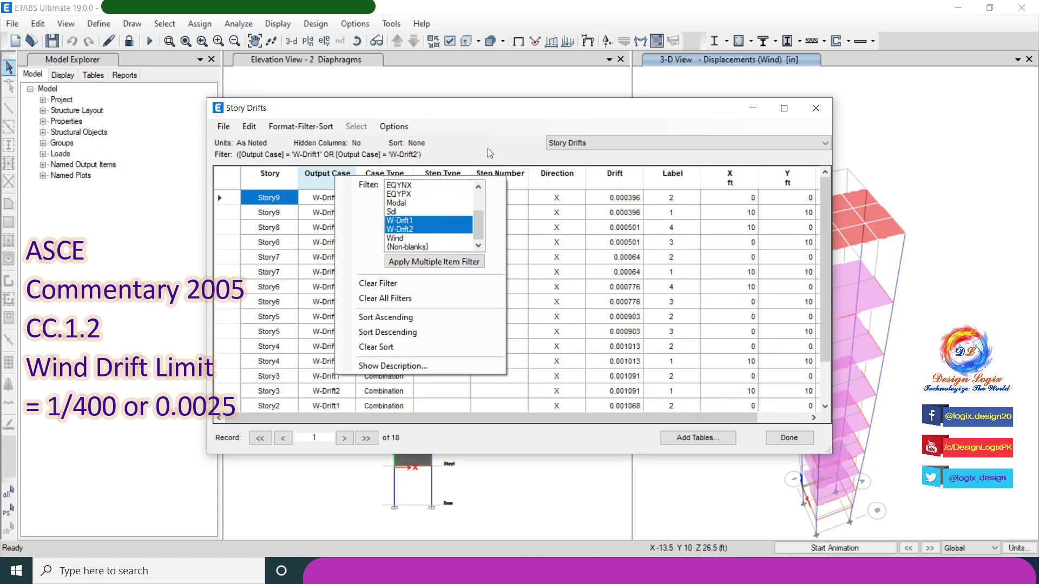
{"action": "left_click", "coordinate": [458, 144]}
Step: Filter the story drifts to W-Drift1 only and check the drift values of all stories
{"action": "left_click", "coordinate": [341, 173]}
{"action": "left_click", "coordinate": [408, 236]}
{"action": "left_click", "coordinate": [487, 149]}
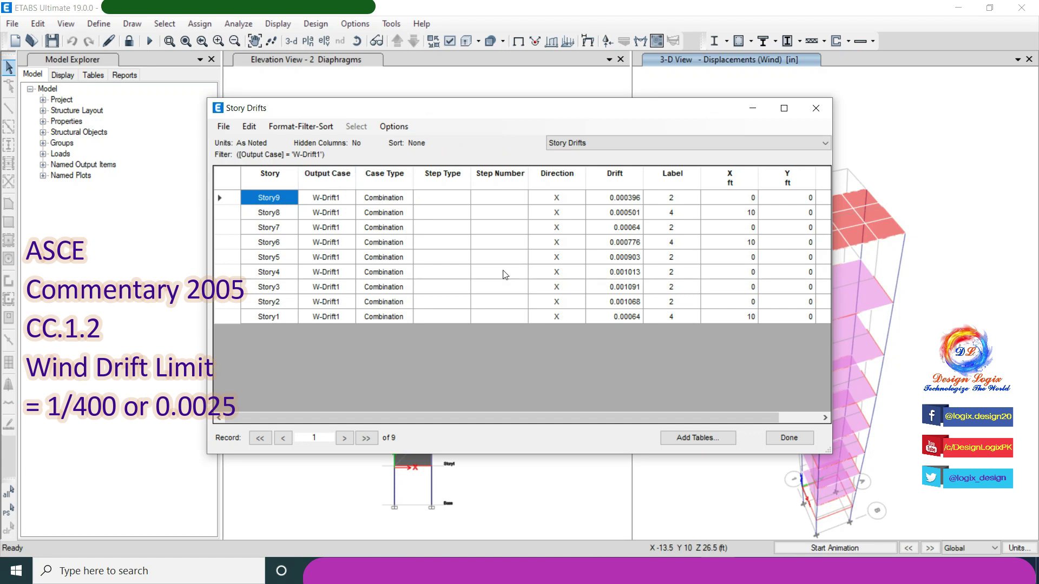
{"action": "mouse_move", "coordinate": [525, 418]}
{"action": "left_mouse_down"}
{"action": "mouse_move", "coordinate": [602, 417]}
{"action": "mouse_move", "coordinate": [523, 417]}
{"action": "left_mouse_up"}
{"action": "left_click", "coordinate": [627, 180]}
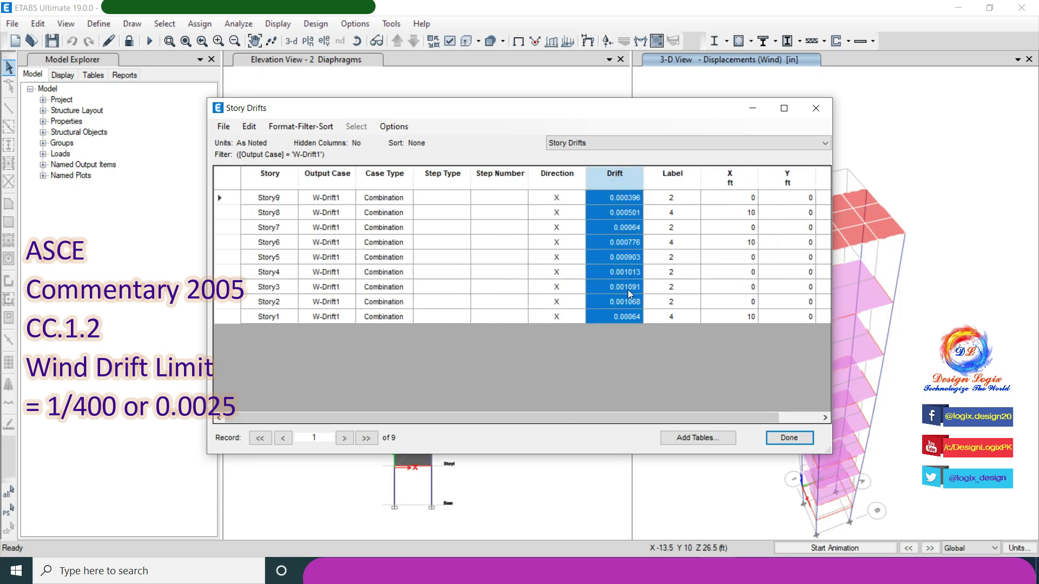
{"action": "left_click", "coordinate": [617, 317]}
Step: Filter the story drifts to W-Drift2, check the drift values of all stories and close the table
{"action": "right_click", "coordinate": [327, 179]}
{"action": "left_click", "coordinate": [471, 249]}
{"action": "left_click", "coordinate": [450, 250]}
{"action": "left_click", "coordinate": [596, 159]}
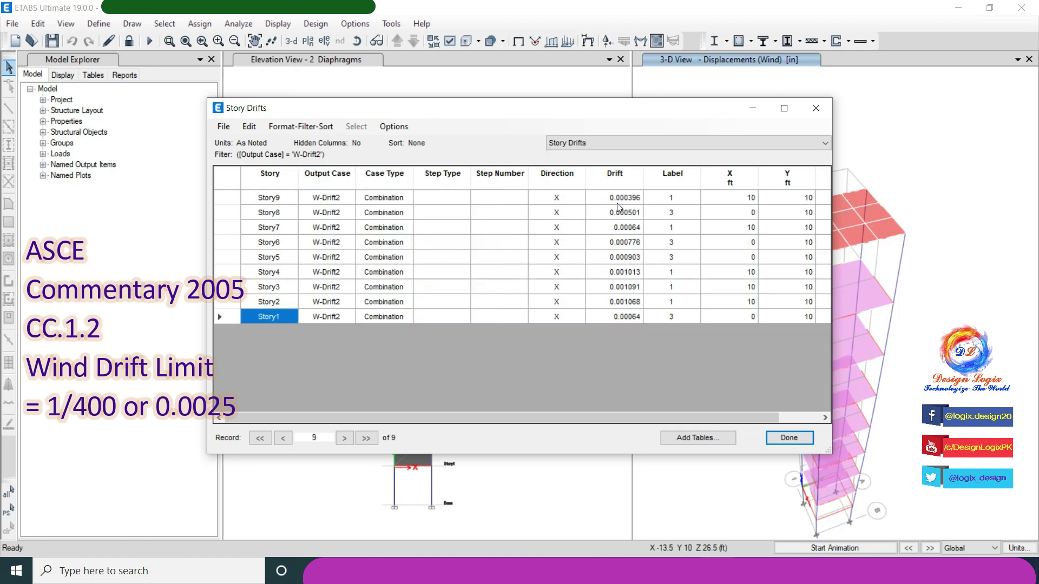
{"action": "left_click", "coordinate": [632, 201]}
{"action": "left_click", "coordinate": [639, 319]}
{"action": "left_click", "coordinate": [635, 198], "text": "shift"}
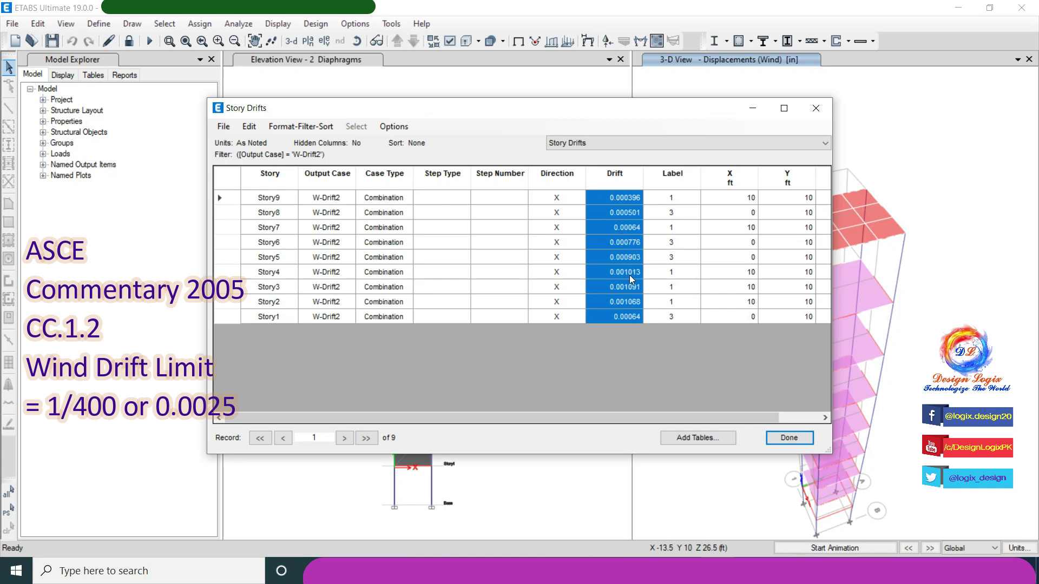
{"action": "left_click", "coordinate": [789, 437]}
Step: Display the Story Drifts table with only the six seismic load cases EQX through EQYPX selected and no load combinations
{"action": "left_click", "coordinate": [448, 64]}
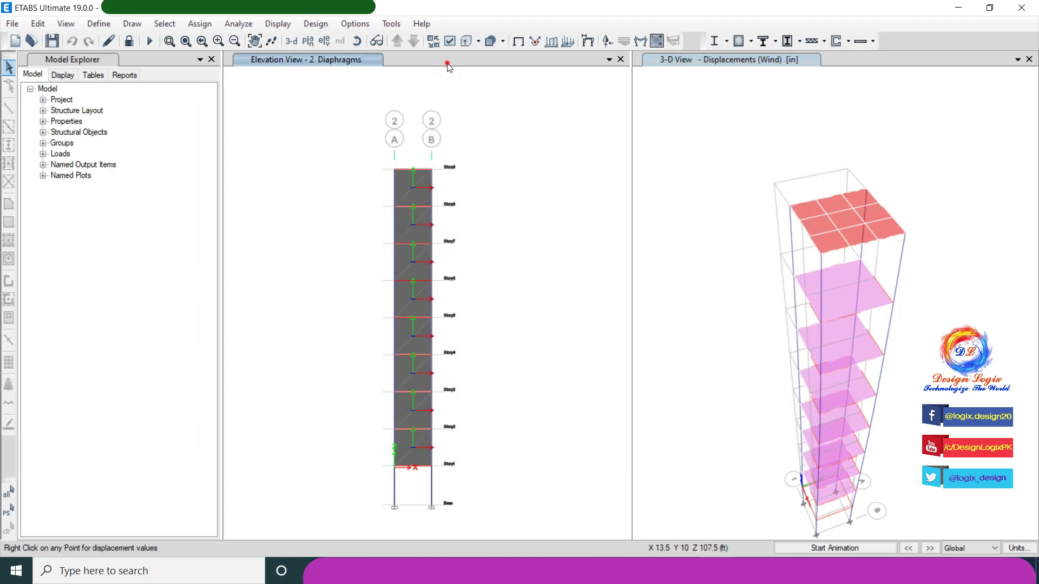
{"action": "left_click", "coordinate": [277, 24]}
{"action": "left_click", "coordinate": [347, 367]}
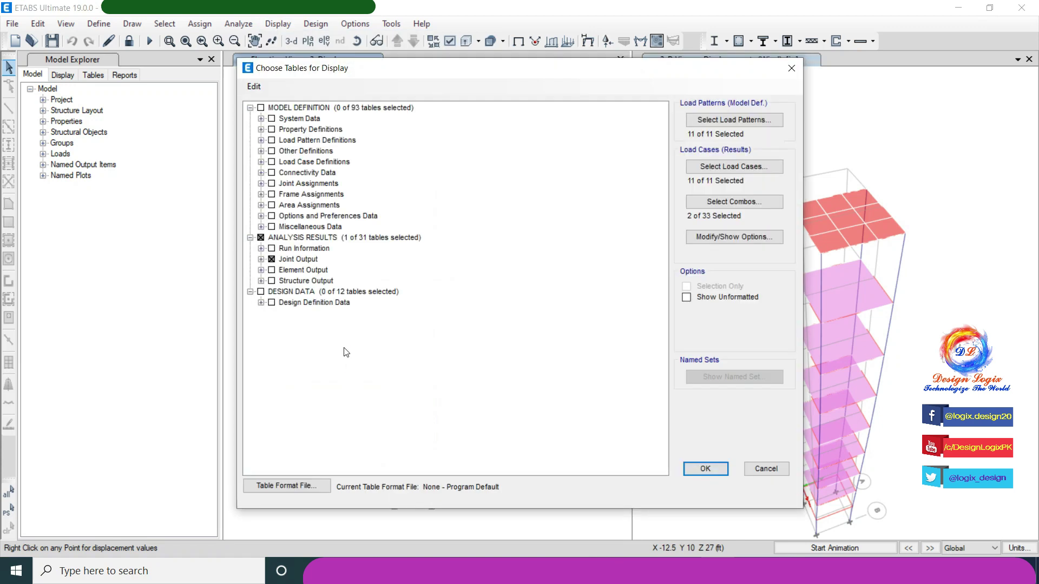
{"action": "left_click", "coordinate": [746, 167]}
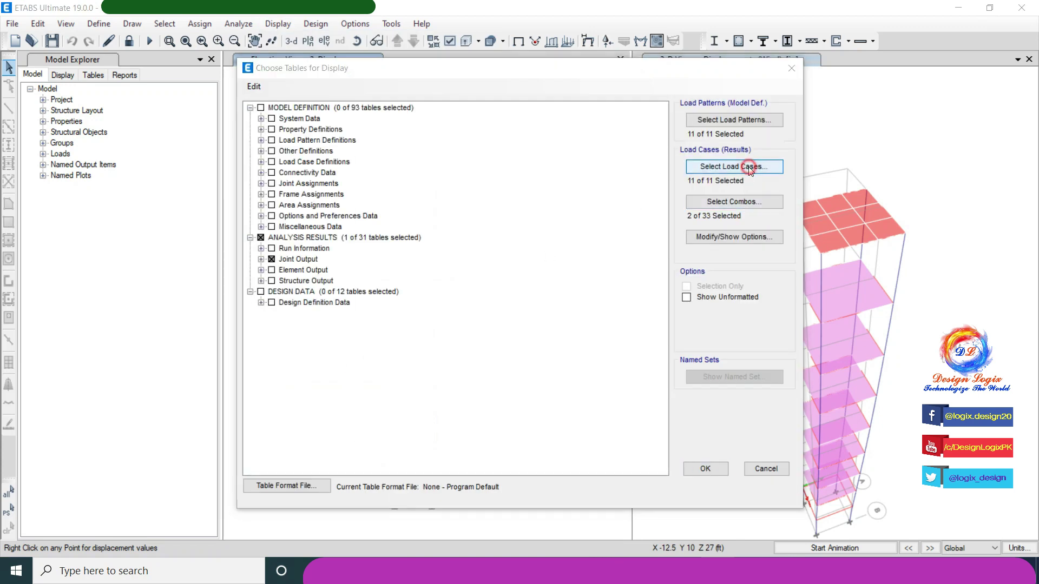
{"action": "left_click_drag", "start_coordinate": [433, 178], "coordinate": [427, 221]}
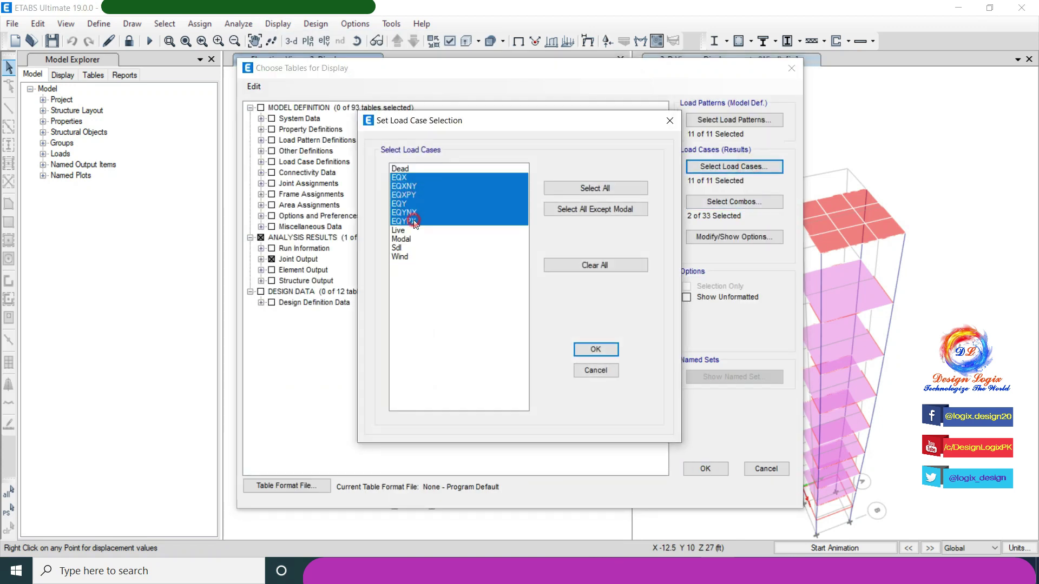
{"action": "left_click", "coordinate": [601, 349]}
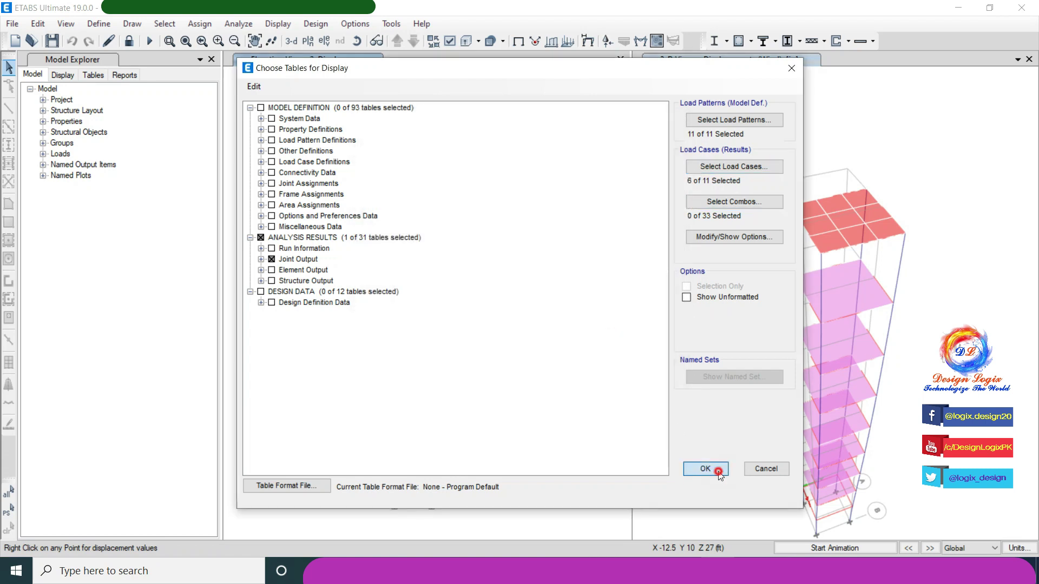
{"action": "left_click", "coordinate": [705, 469]}
Step: Filter the story drifts to output case EQX and check the drift values of all stories
{"action": "left_click", "coordinate": [338, 174]}
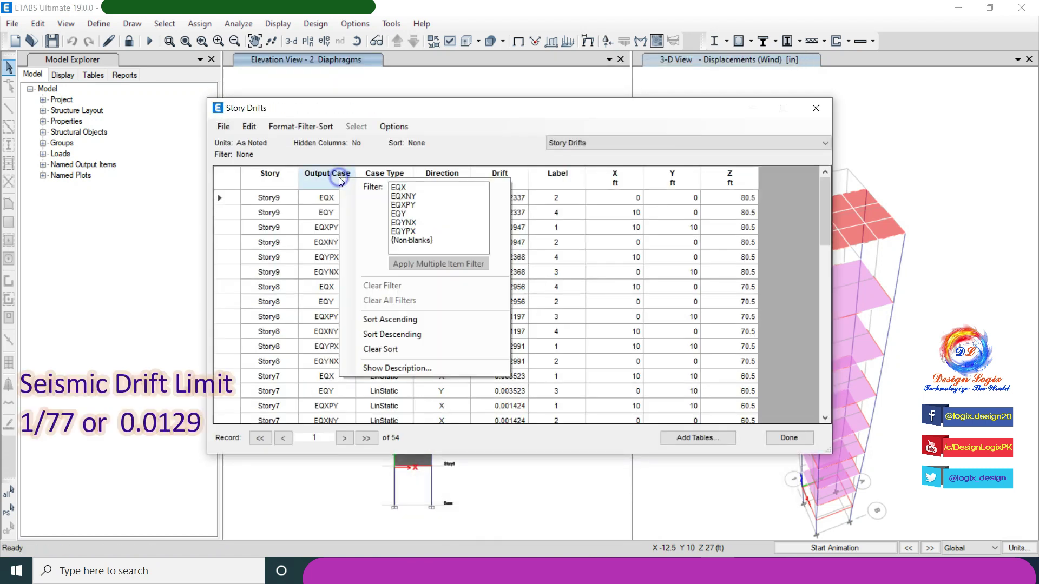
{"action": "left_click", "coordinate": [407, 187]}
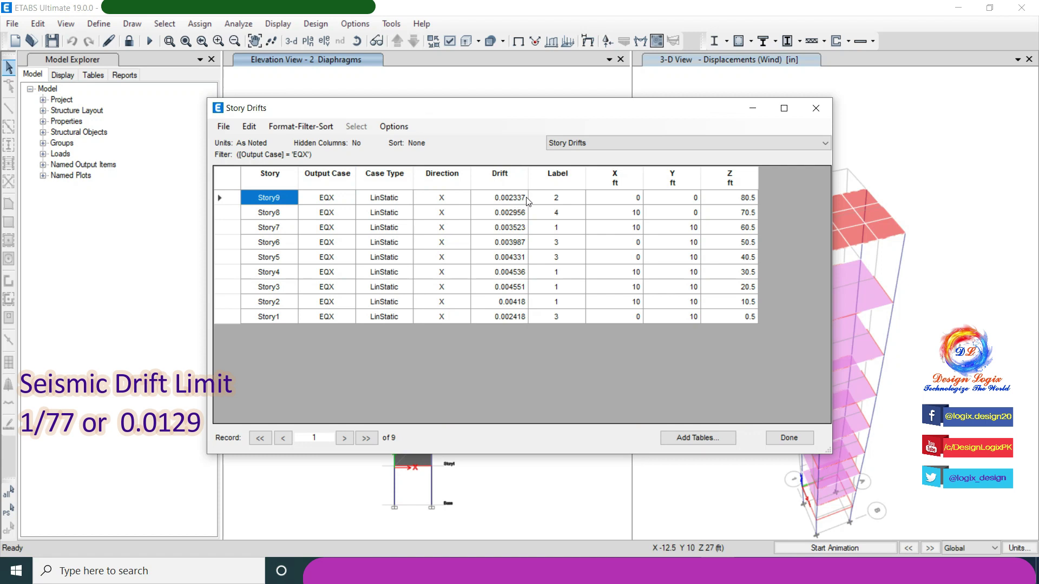
{"action": "left_click_drag", "start_coordinate": [525, 201], "coordinate": [503, 306]}
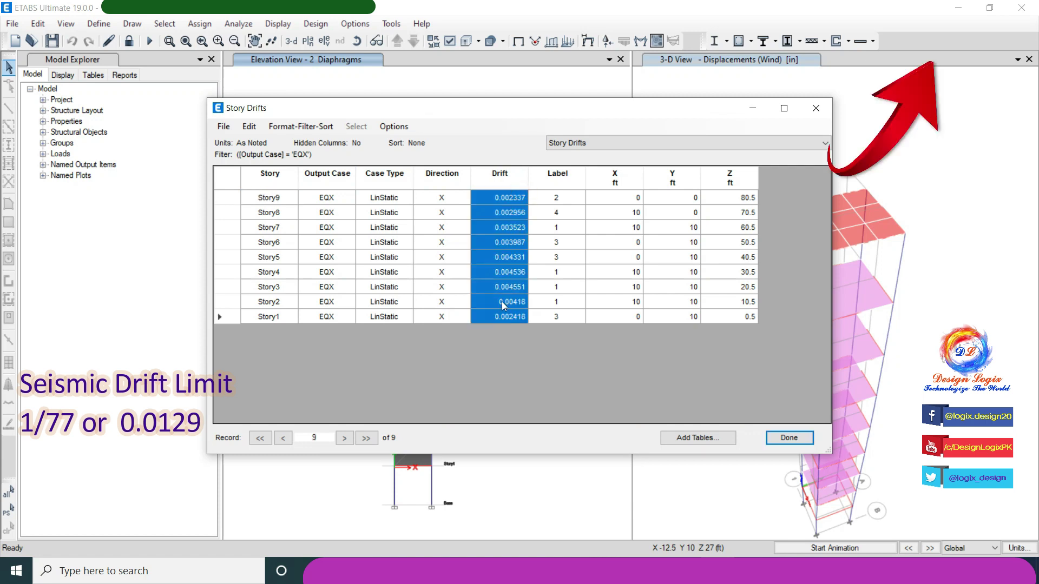
Step: Filter the story drifts to all six seismic cases, check the drift values of every story and close the table
{"action": "left_click", "coordinate": [329, 174]}
{"action": "left_click_drag", "start_coordinate": [411, 227], "coordinate": [413, 183]}
{"action": "left_click", "coordinate": [429, 260]}
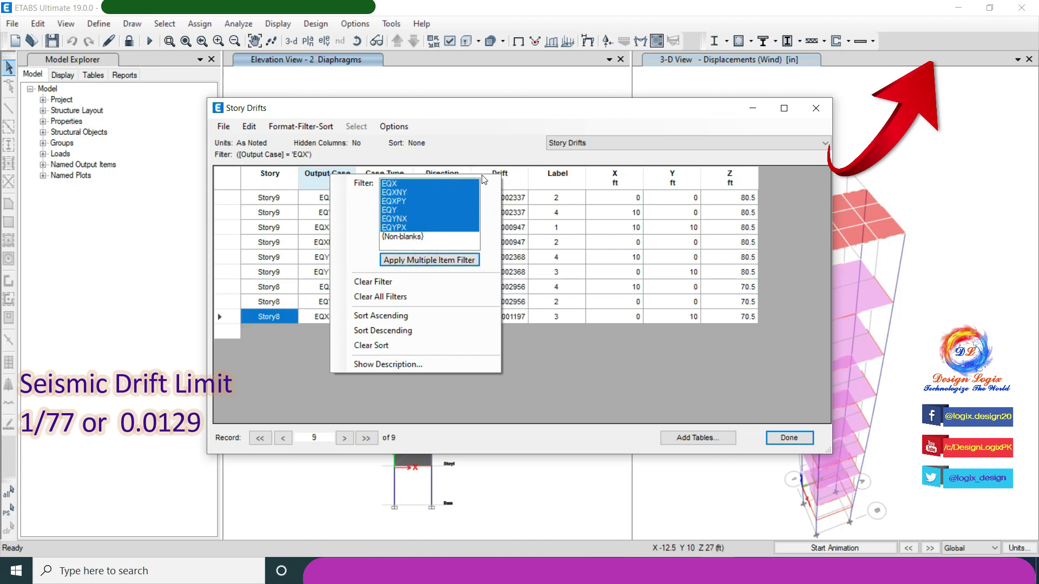
{"action": "left_click", "coordinate": [503, 129]}
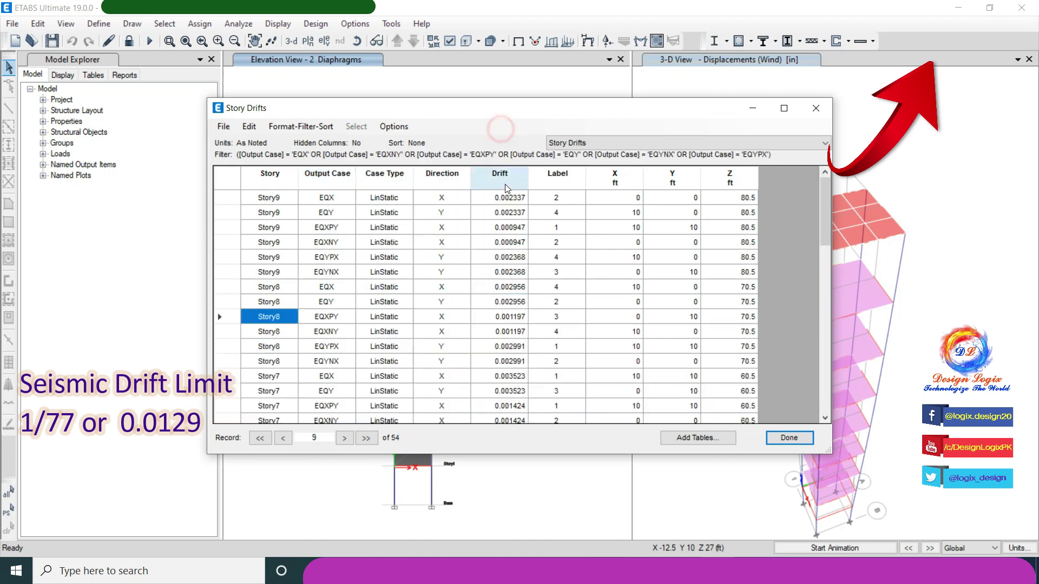
{"action": "left_click_drag", "start_coordinate": [516, 199], "coordinate": [517, 214]}
{"action": "left_click_drag", "start_coordinate": [520, 393], "coordinate": [519, 440]}
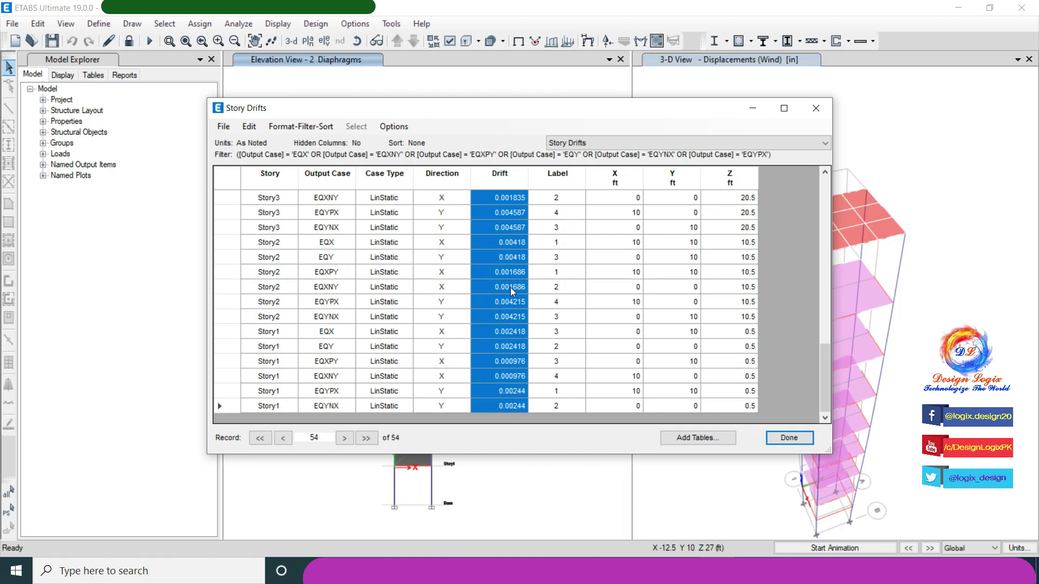
{"action": "left_click", "coordinate": [510, 316]}
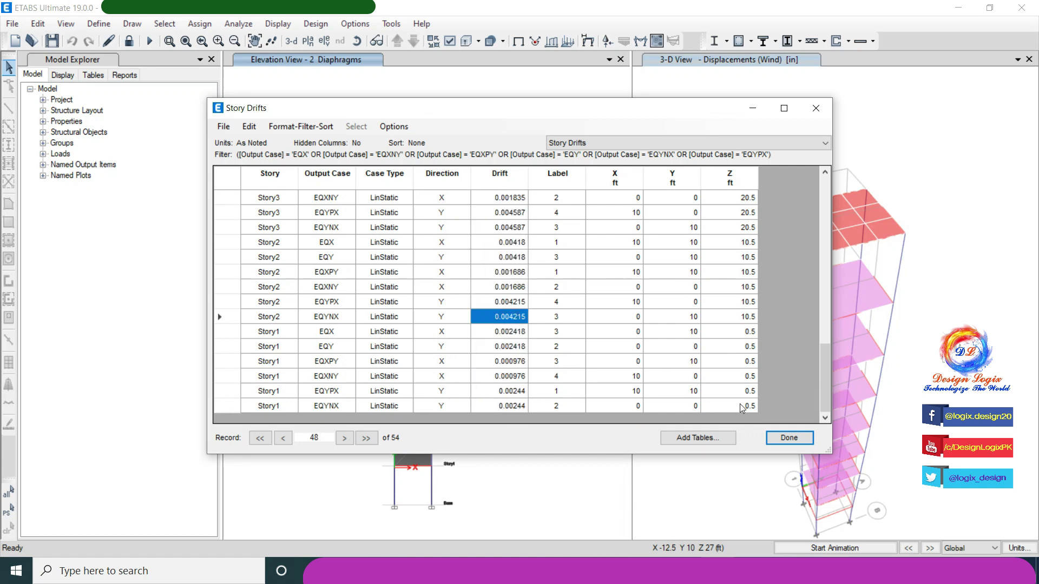
{"action": "left_click", "coordinate": [789, 438]}
Step: Hide all null shells in the elevation view through the view options
{"action": "left_click", "coordinate": [811, 64]}
{"action": "left_click", "coordinate": [529, 62]}
{"action": "left_click", "coordinate": [450, 41]}
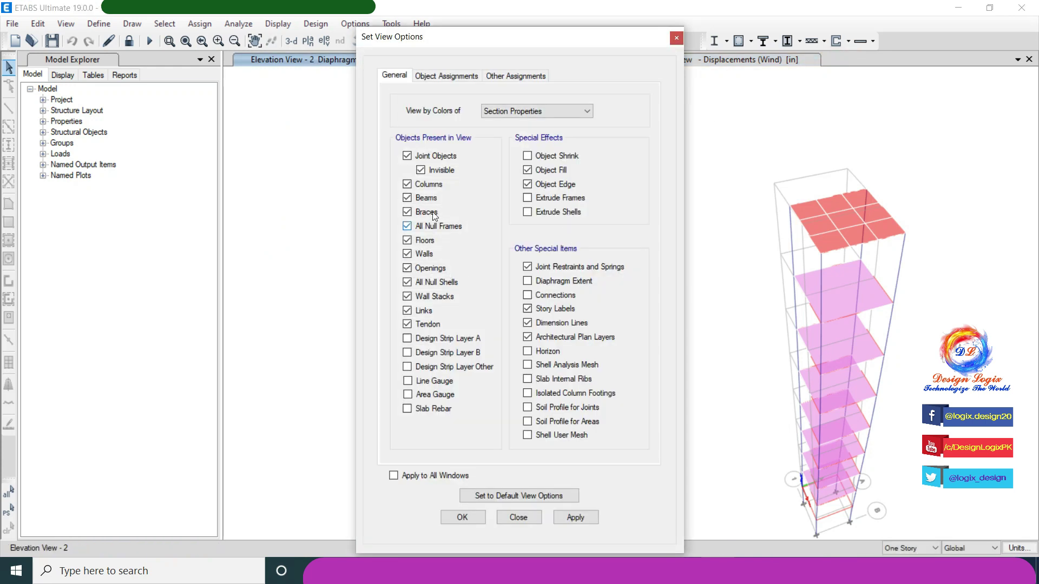
{"action": "left_click", "coordinate": [440, 283]}
{"action": "left_click", "coordinate": [462, 517]}
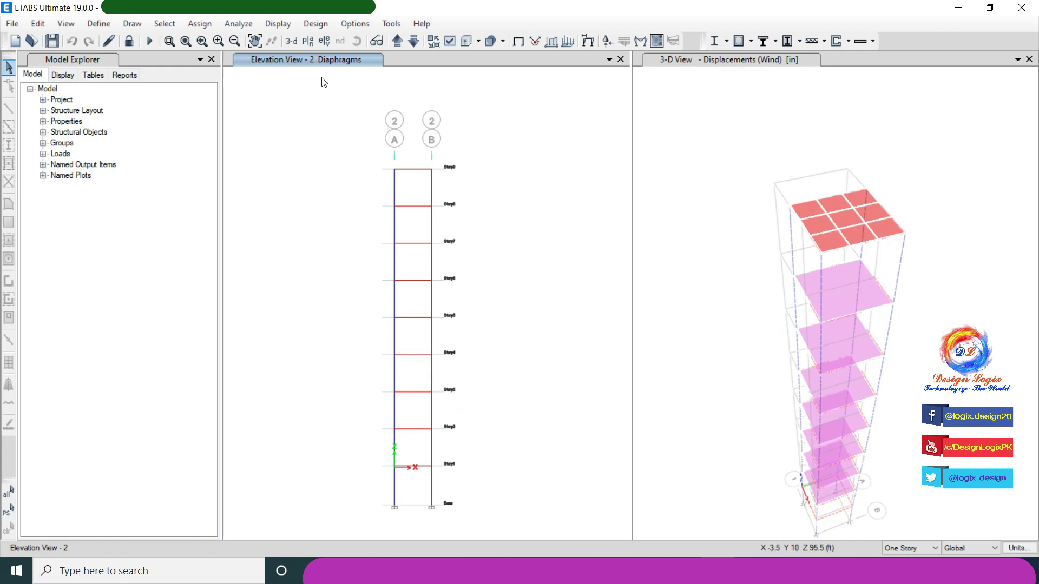
Step: Display the frames' unfilled Moment 3-3 diagram for combination UDConS2 in the elevation, with values at controlling stations
{"action": "left_click", "coordinate": [285, 27]}
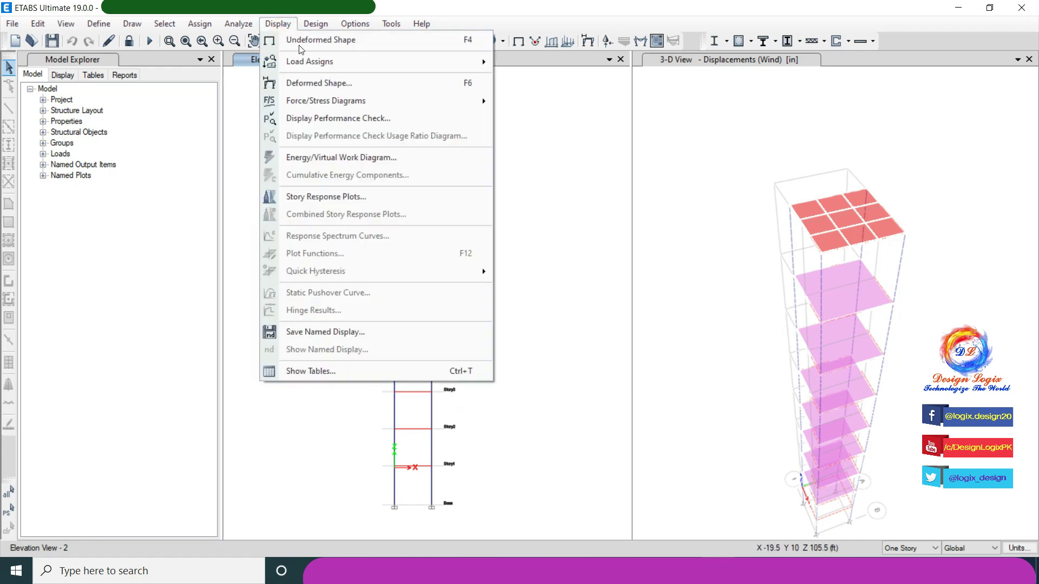
{"action": "mouse_move", "coordinate": [362, 107]}
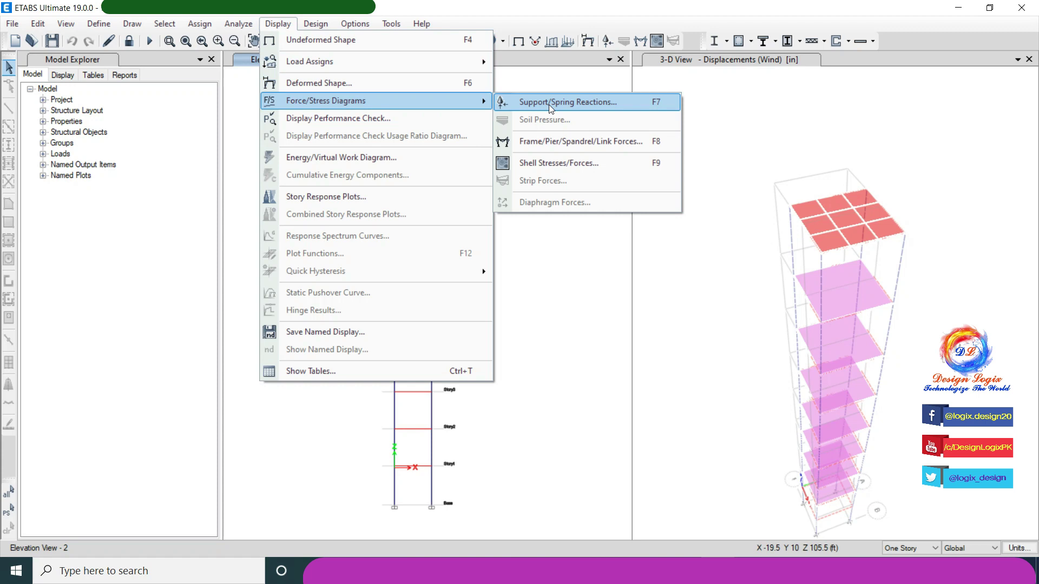
{"action": "left_click", "coordinate": [564, 142]}
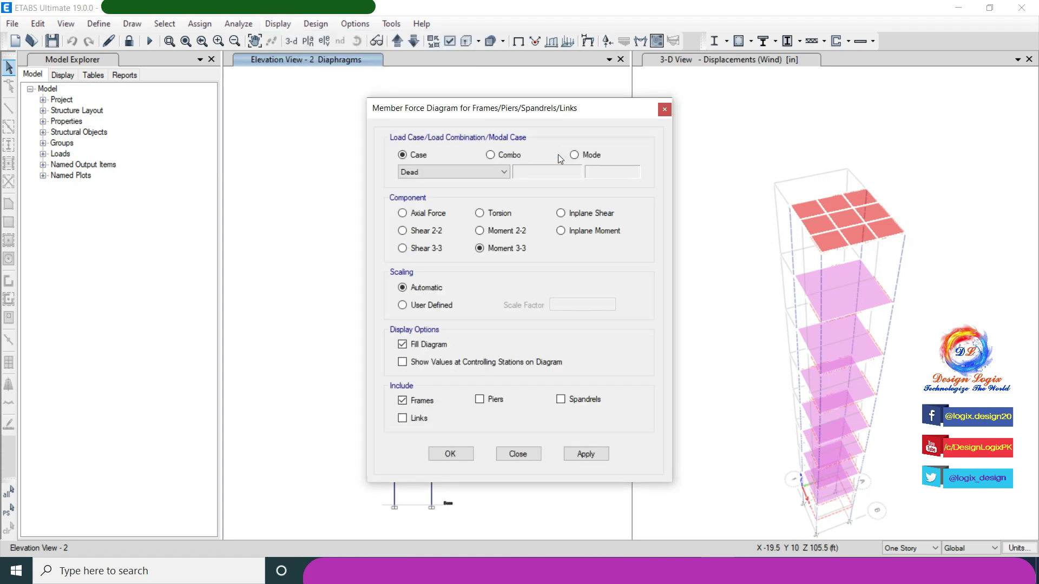
{"action": "left_click", "coordinate": [490, 155]}
{"action": "left_click", "coordinate": [495, 172]}
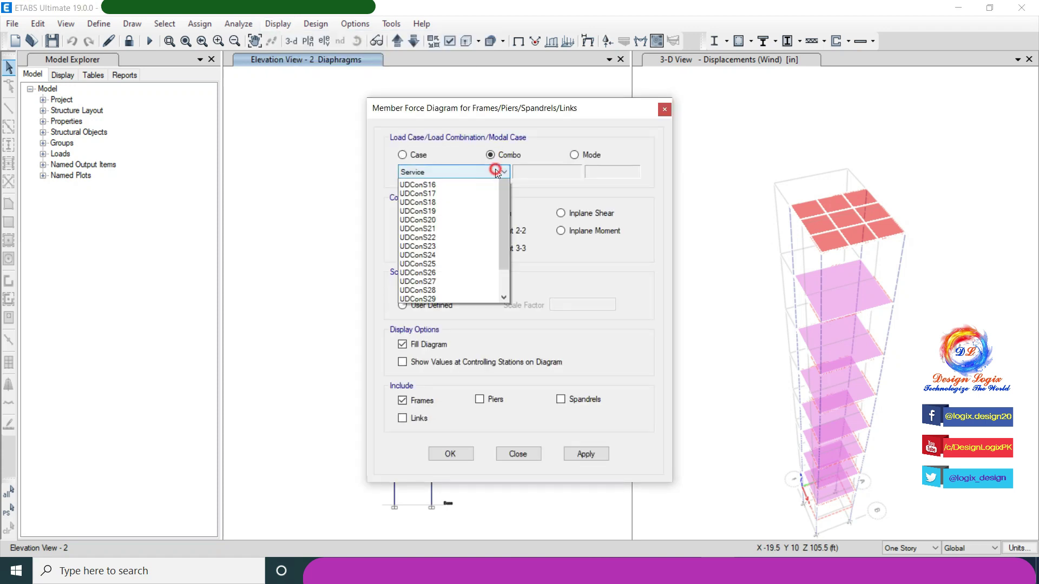
{"action": "left_click", "coordinate": [439, 202]}
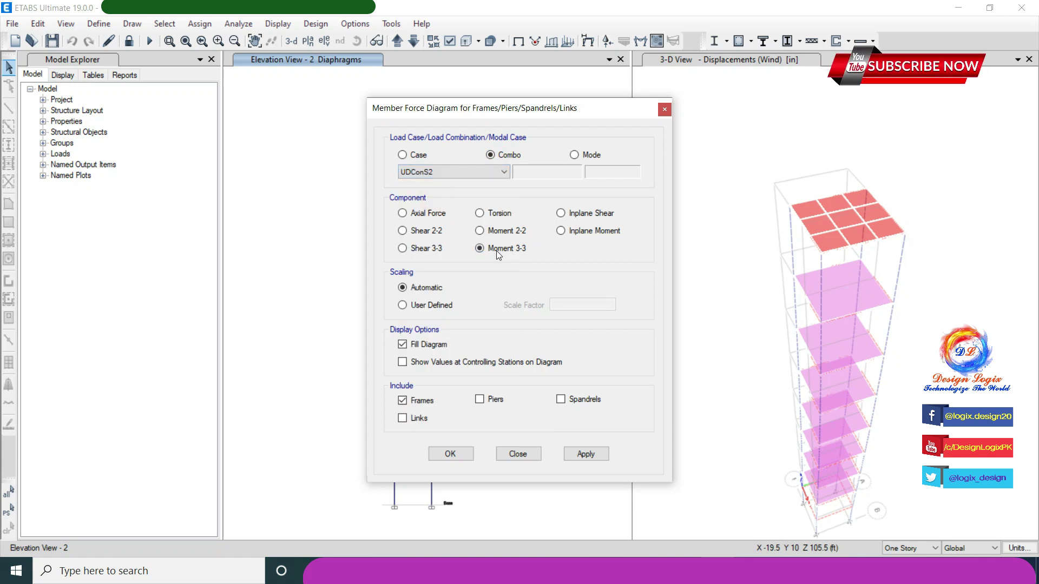
{"action": "left_click", "coordinate": [444, 362]}
{"action": "left_click", "coordinate": [441, 344]}
{"action": "left_click", "coordinate": [451, 453]}
Step: Inspect the Story1 column's detailed shear and moment diagrams along grid A, and check the moments of the upper stories
{"action": "left_click", "coordinate": [169, 40]}
{"action": "left_click_drag", "start_coordinate": [343, 343], "coordinate": [522, 520]}
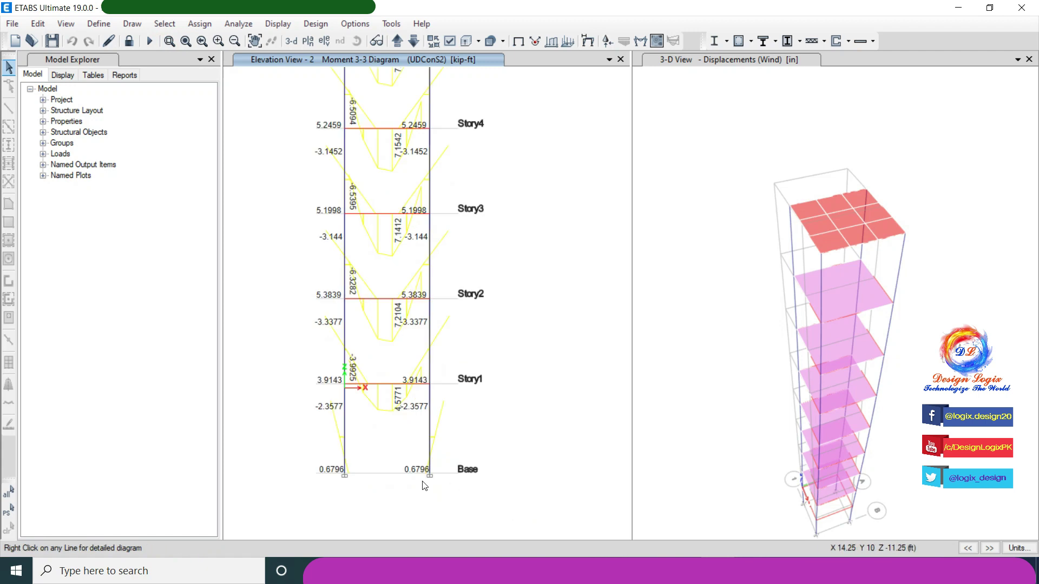
{"action": "right_click", "coordinate": [345, 430]}
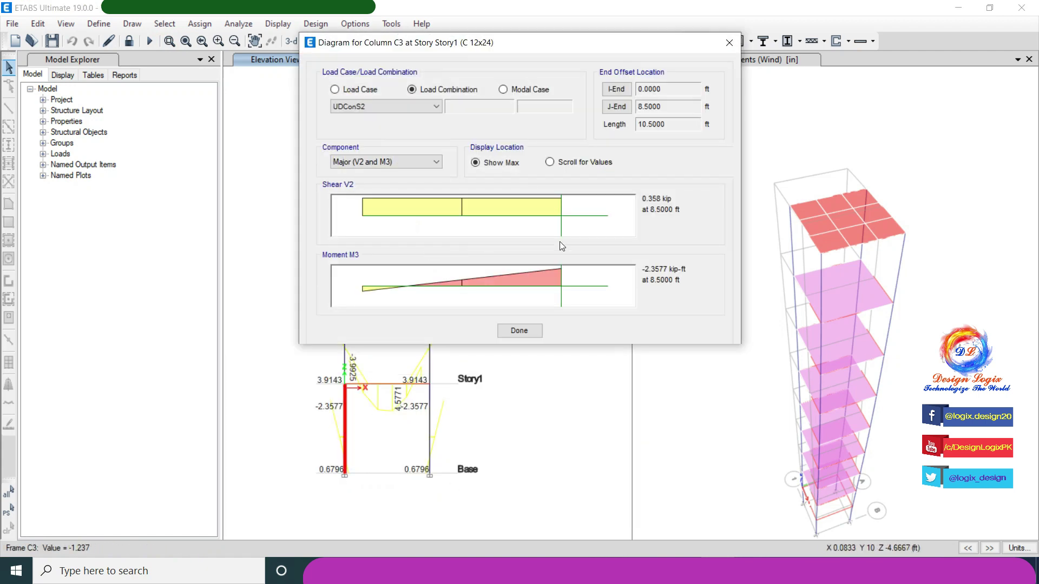
{"action": "left_click", "coordinate": [526, 331]}
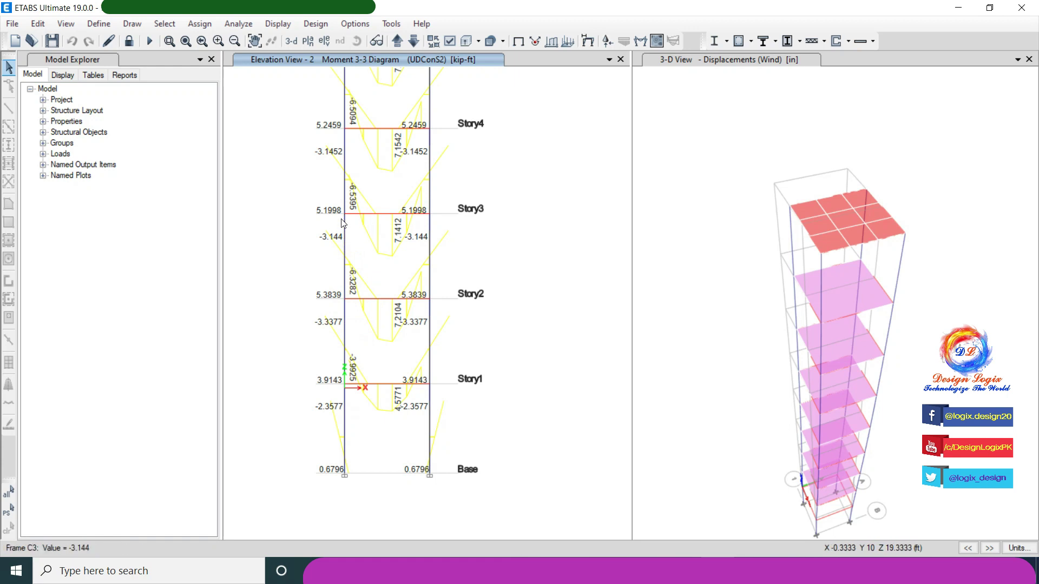
{"action": "left_click", "coordinate": [254, 40]}
{"action": "left_click_drag", "start_coordinate": [365, 421], "coordinate": [365, 430]}
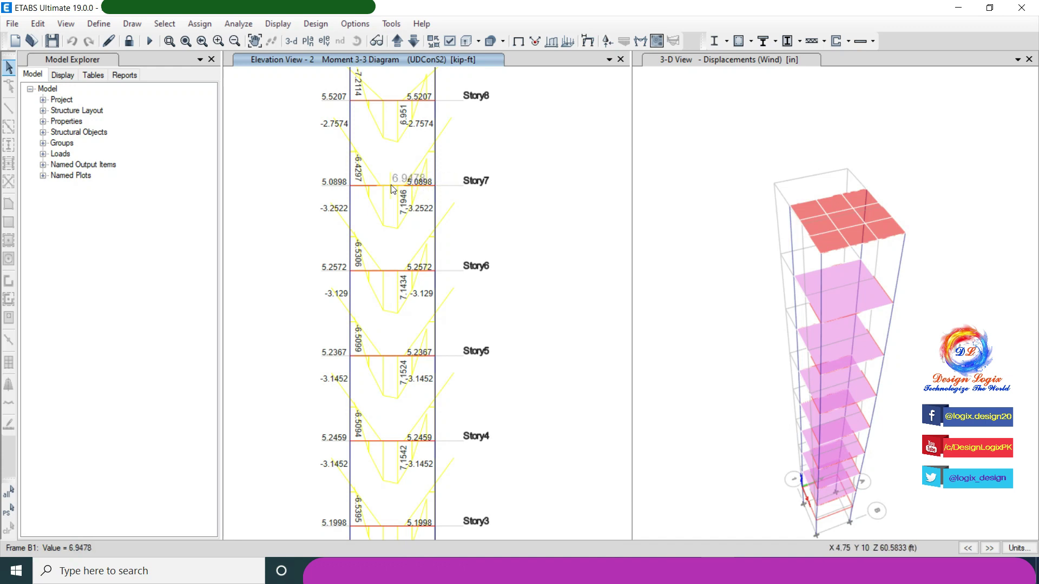
Step: Return to the undeformed shape and display the Fz support reactions as arrows for the Service combination in Elevation View 1
{"action": "key", "text": "F4"}
{"action": "left_click", "coordinate": [278, 24]}
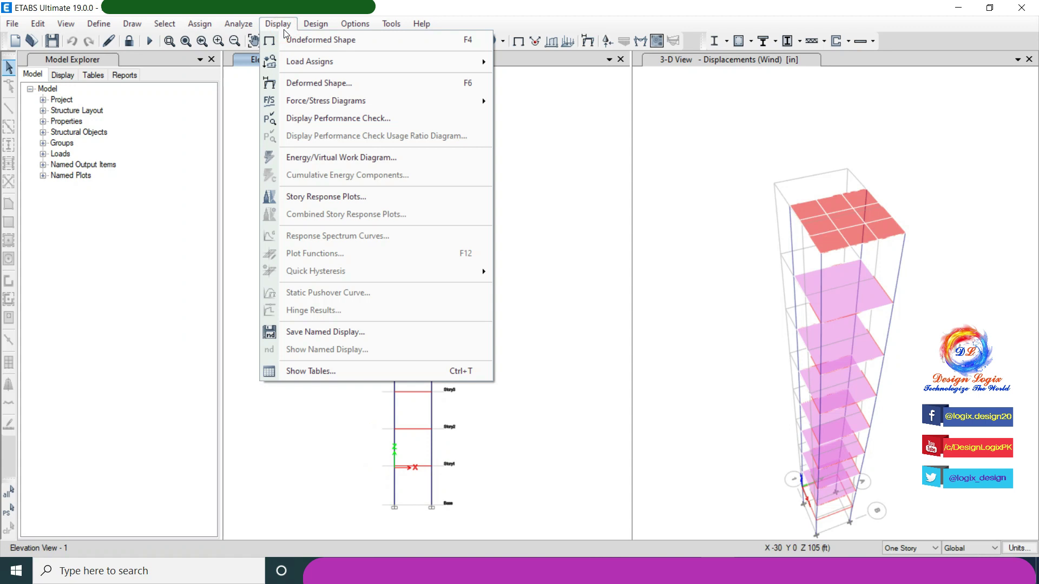
{"action": "mouse_move", "coordinate": [327, 102]}
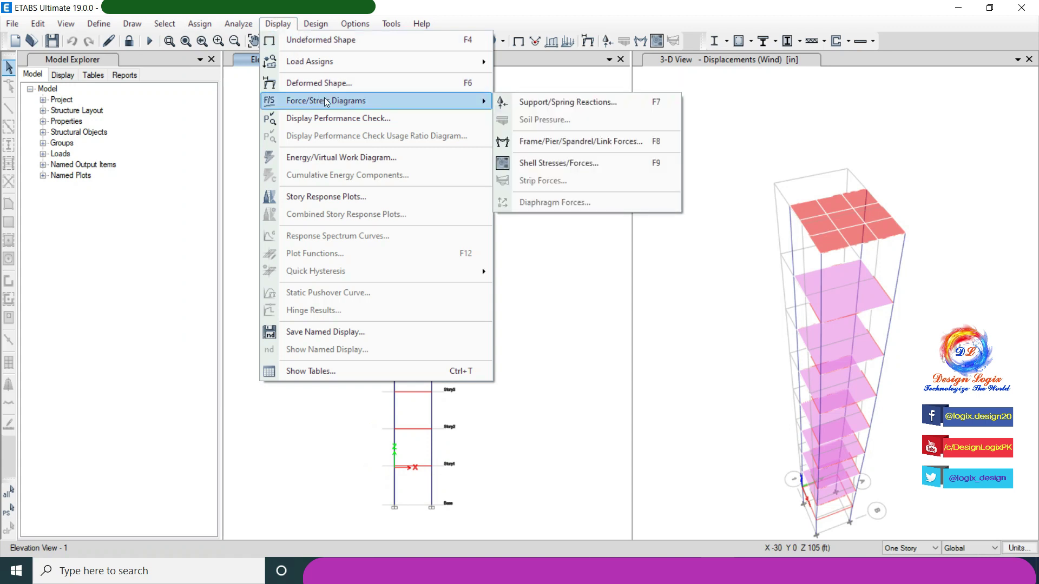
{"action": "left_click", "coordinate": [526, 104]}
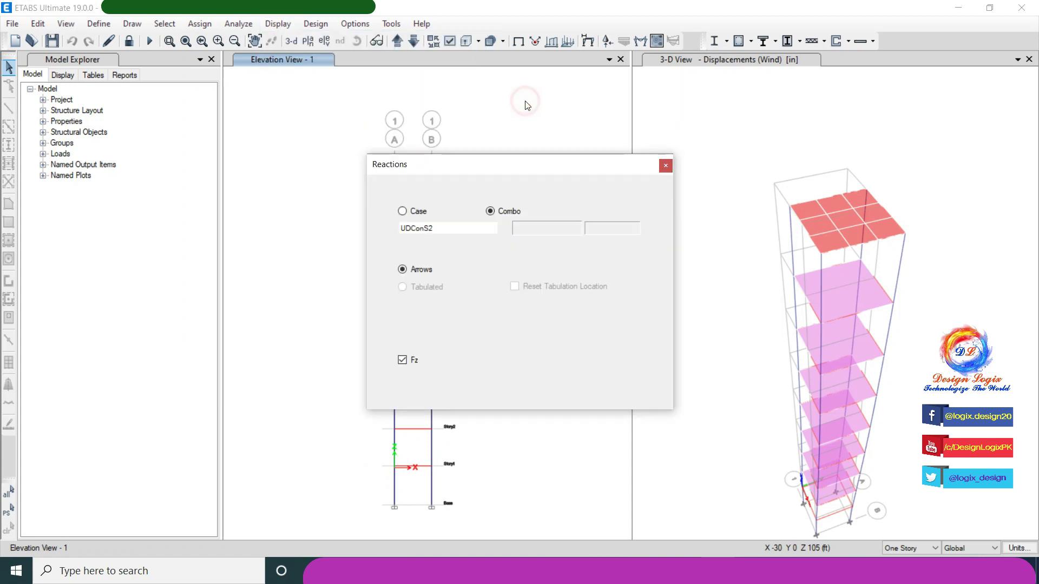
{"action": "left_click", "coordinate": [495, 229]}
{"action": "left_click_drag", "start_coordinate": [503, 284], "coordinate": [503, 273]}
{"action": "left_click", "coordinate": [427, 241]}
{"action": "left_click", "coordinate": [464, 401]}
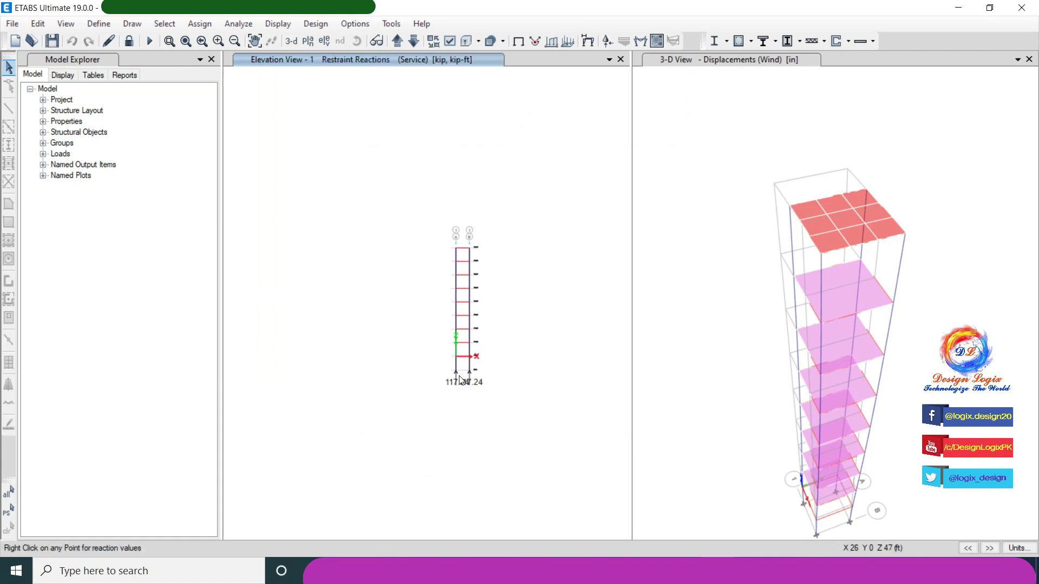
Step: Inspect the restraint reactions of both base joints in the elevation and close the reaction details
{"action": "scroll", "coordinate": [472, 353], "scroll_direction": "up", "scroll_amount": 3}
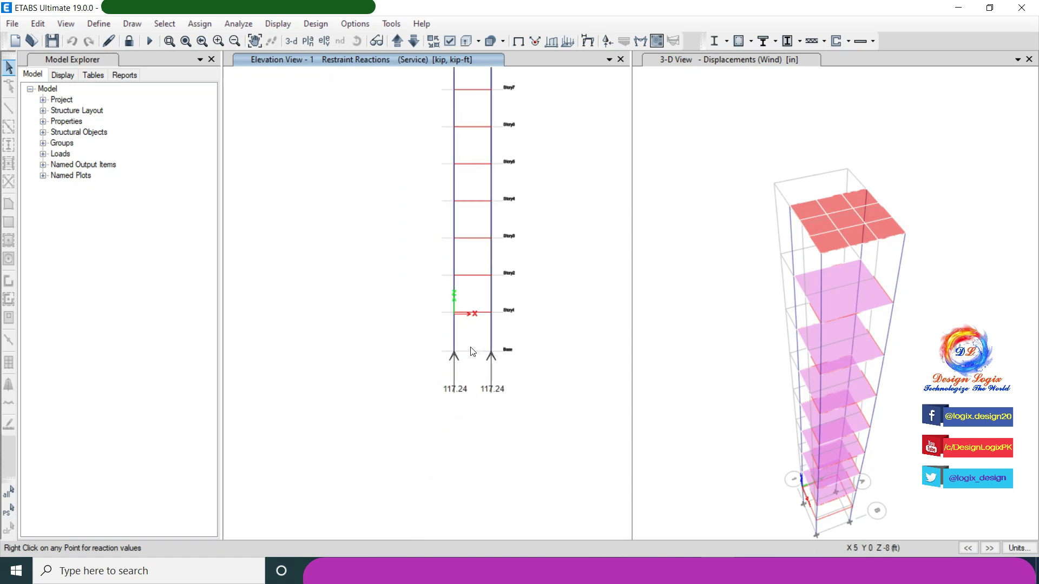
{"action": "scroll", "coordinate": [507, 349], "scroll_direction": "up", "scroll_amount": 2}
{"action": "right_click", "coordinate": [474, 355]}
{"action": "right_click", "coordinate": [401, 355]}
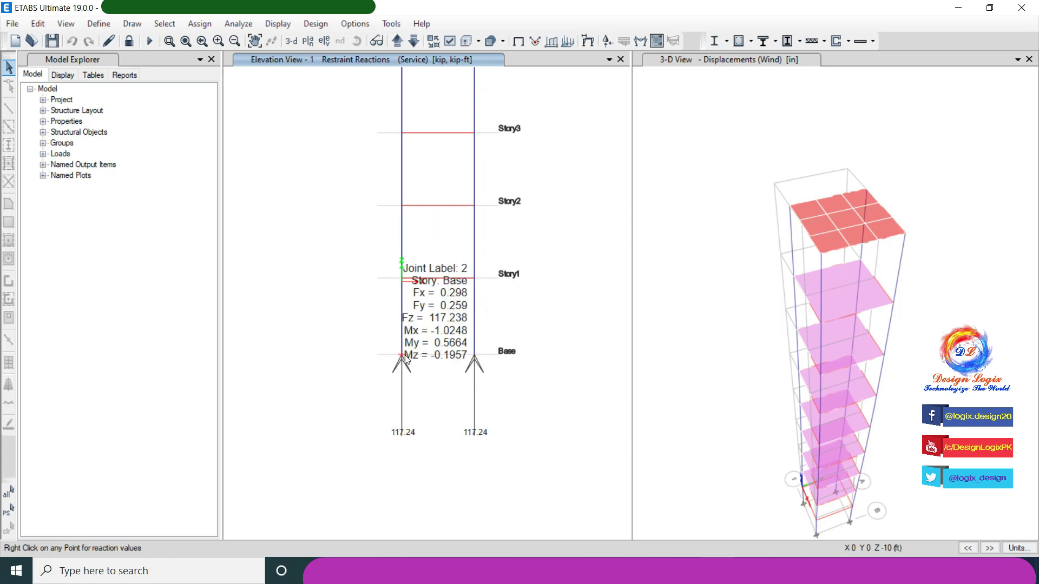
{"action": "right_click", "coordinate": [473, 356]}
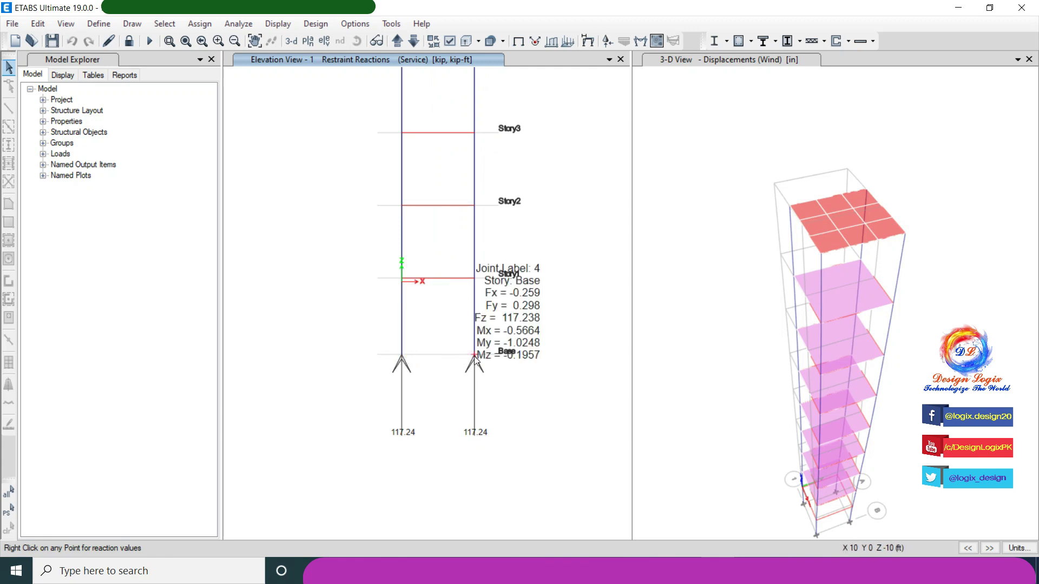
{"action": "right_click", "coordinate": [474, 356]}
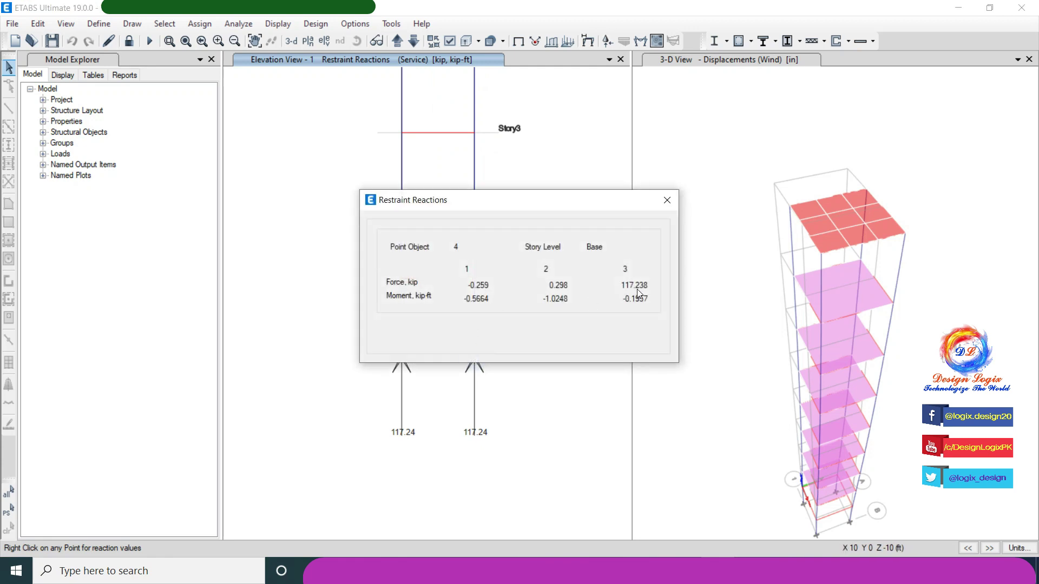
{"action": "left_click", "coordinate": [665, 201]}
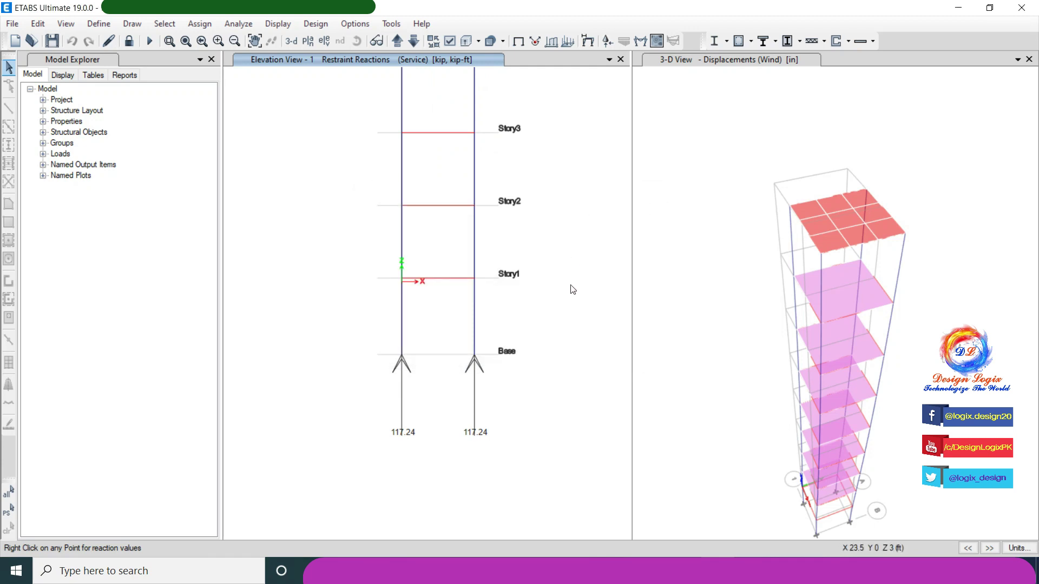
Step: Select the whole model and overwrite the concrete frame design framing type with Sway Intermediate
{"action": "scroll", "coordinate": [482, 421], "scroll_direction": "down", "scroll_amount": 6}
{"action": "key", "text": "ctrl+a"}
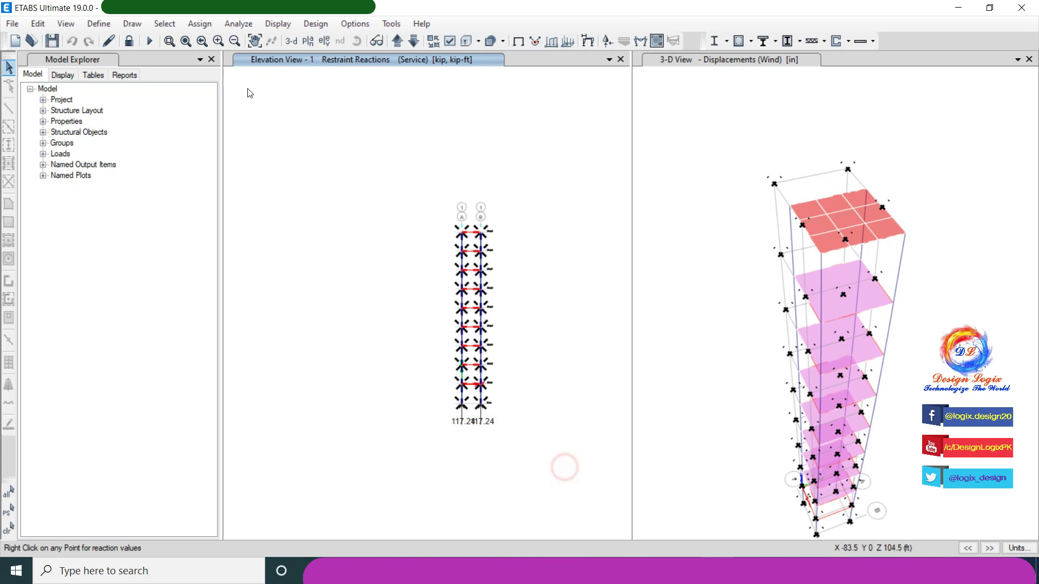
{"action": "left_click", "coordinate": [315, 24]}
{"action": "mouse_move", "coordinate": [356, 63]}
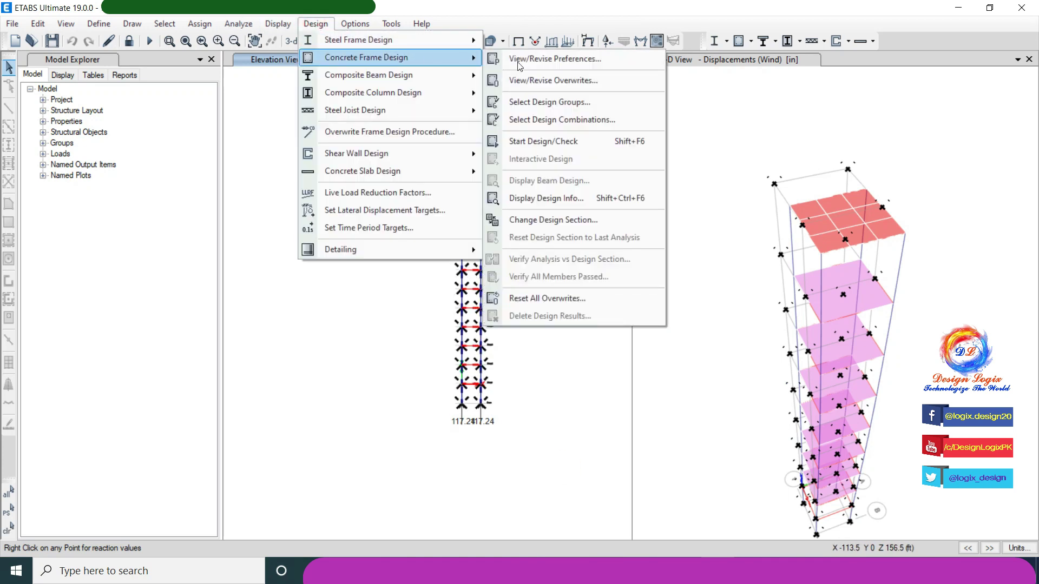
{"action": "left_click", "coordinate": [534, 81]}
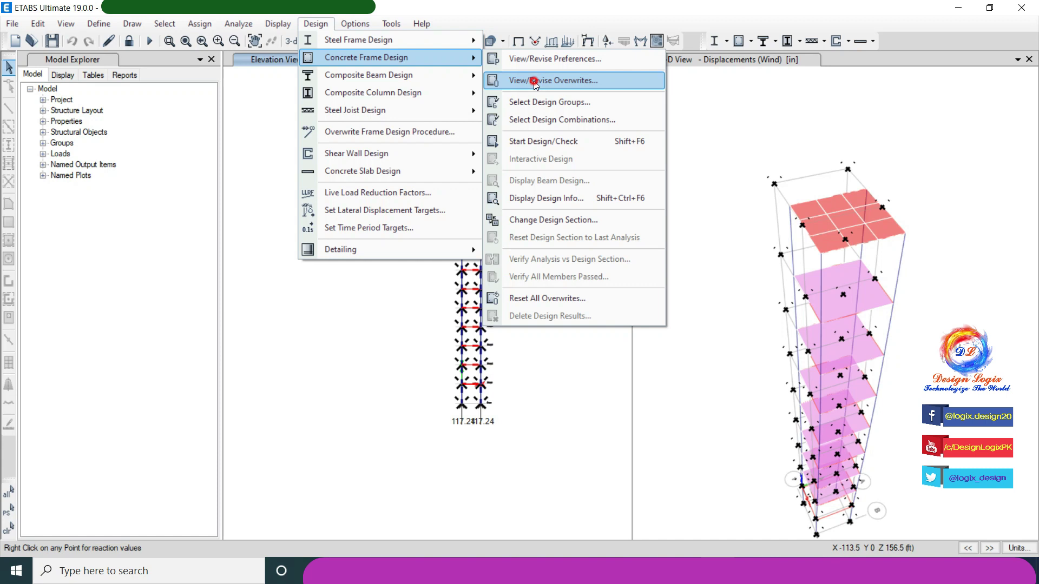
{"action": "left_click", "coordinate": [542, 148]}
{"action": "left_click", "coordinate": [542, 149]}
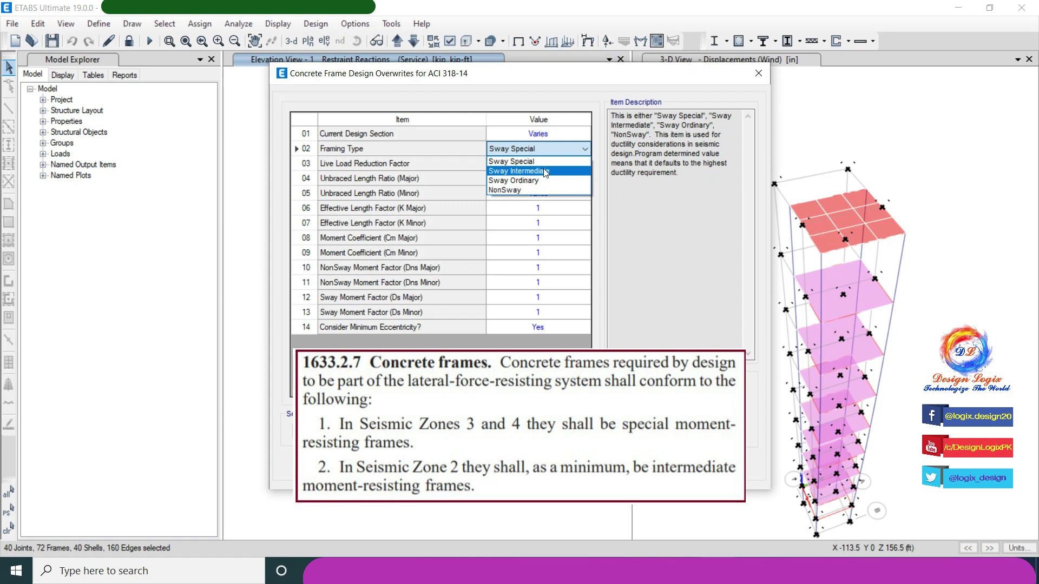
{"action": "left_click", "coordinate": [544, 171]}
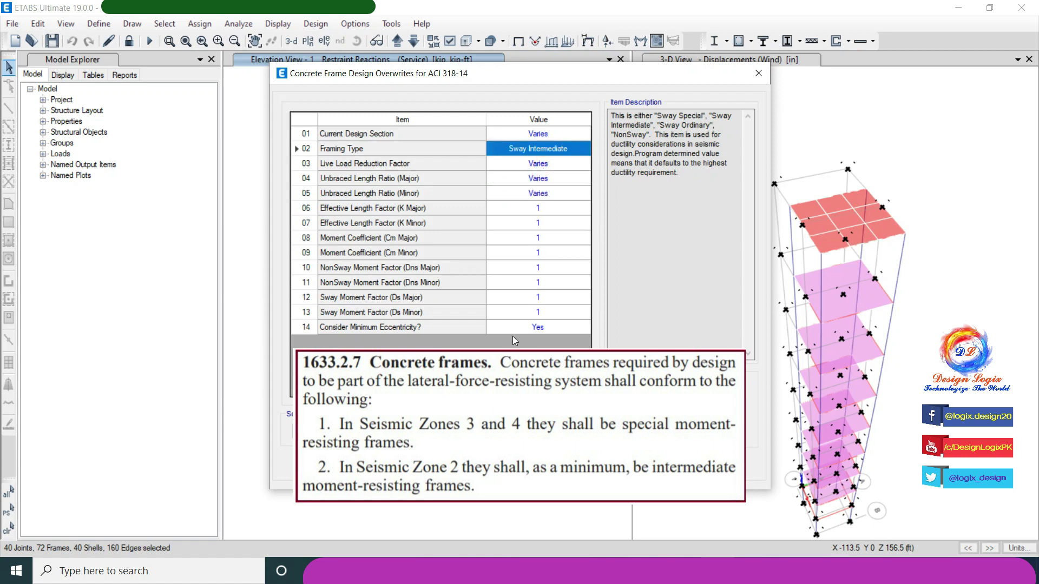
{"action": "left_click", "coordinate": [503, 471]}
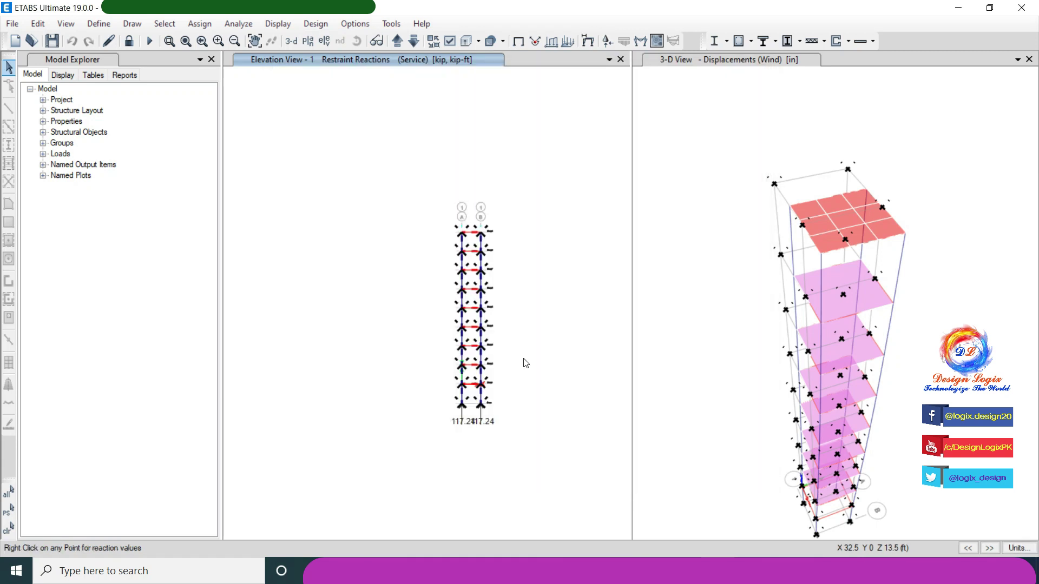
Step: Clear the selection and run the concrete frame design check
{"action": "left_click", "coordinate": [165, 23]}
{"action": "left_click", "coordinate": [213, 123]}
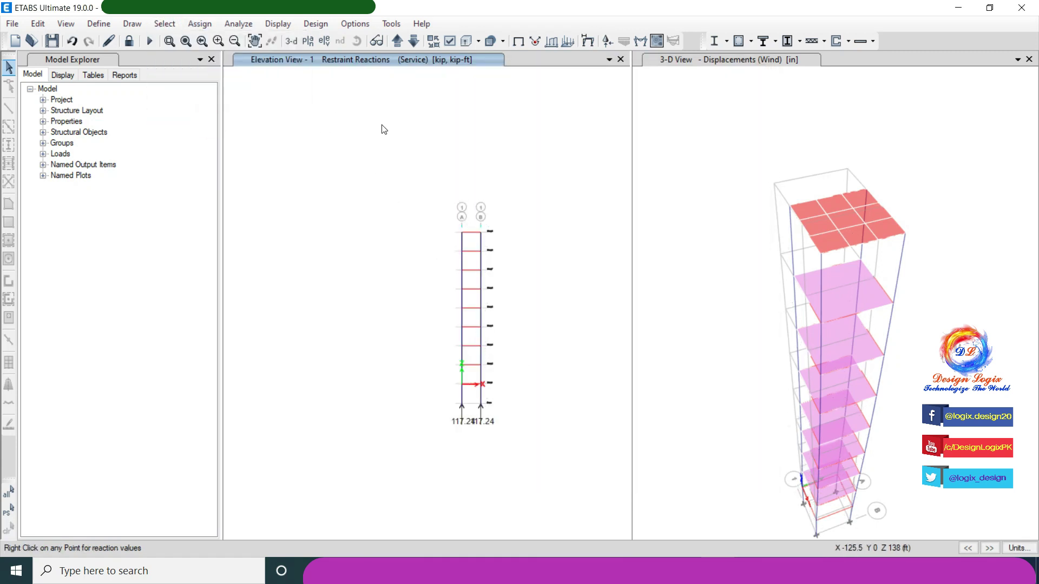
{"action": "left_click", "coordinate": [319, 26]}
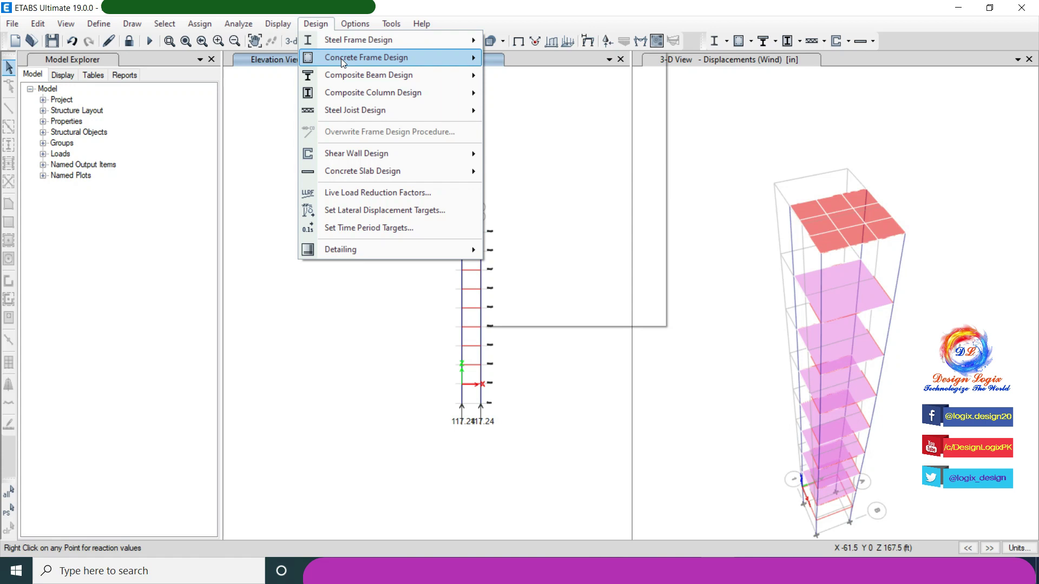
{"action": "mouse_move", "coordinate": [379, 57]}
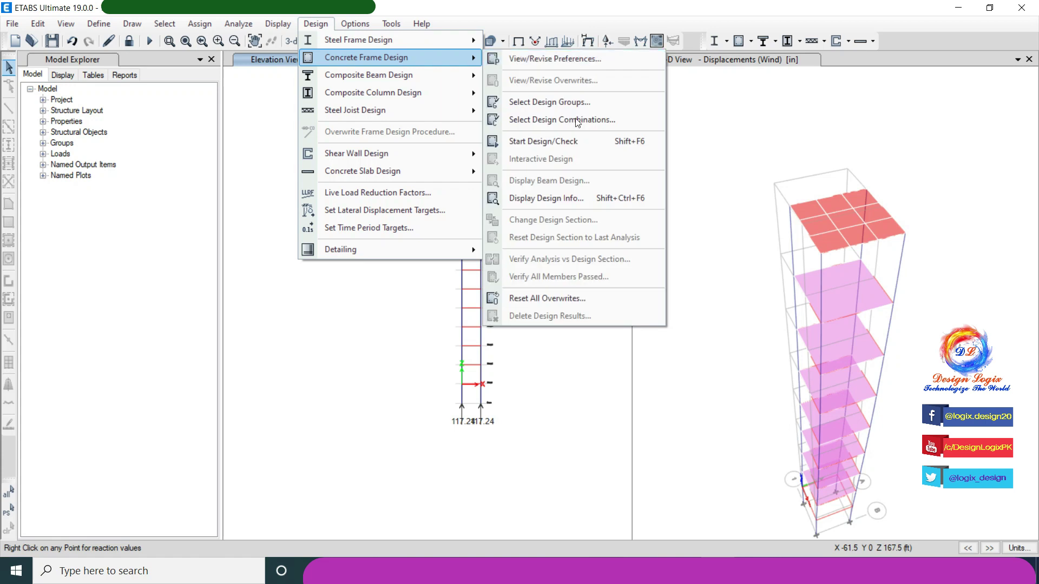
{"action": "left_click", "coordinate": [586, 147]}
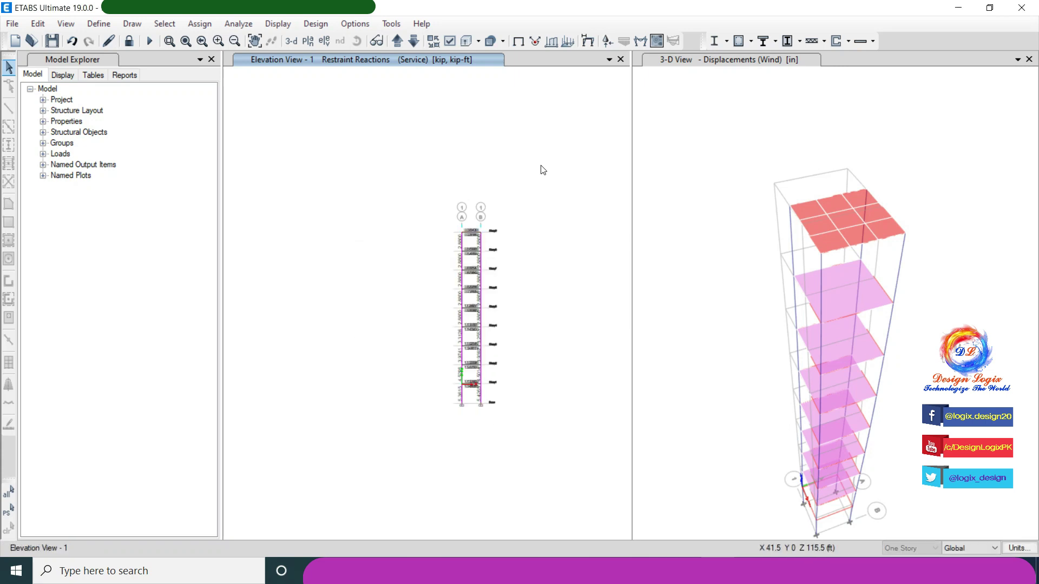
Step: Set the display units' decimal places to 1 for both Rebar Area and Rebar Area/Length
{"action": "key", "text": "F2"}
{"action": "left_click_drag", "start_coordinate": [427, 288], "coordinate": [519, 413]}
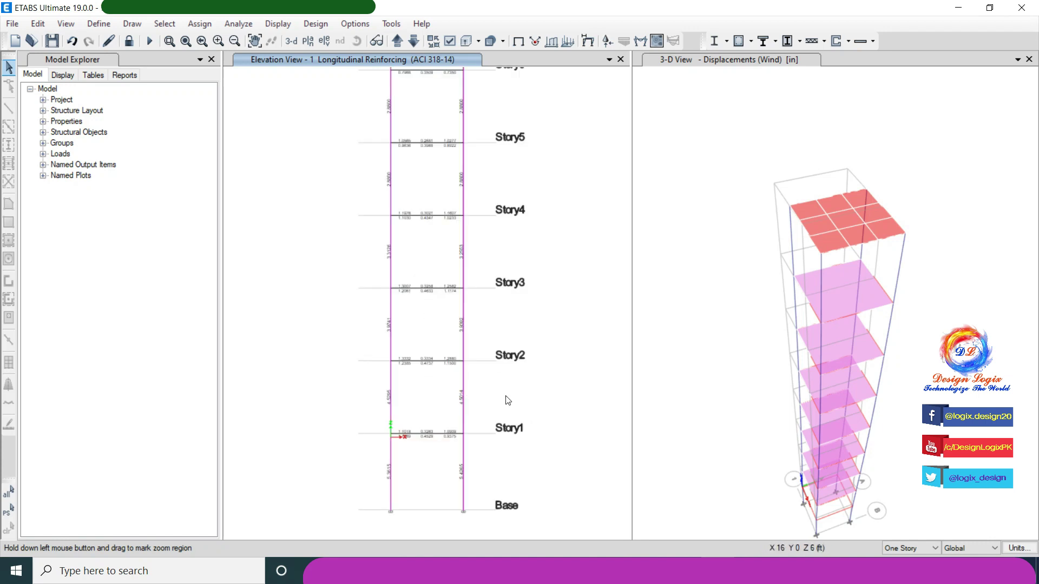
{"action": "left_click", "coordinate": [350, 26]}
{"action": "left_click", "coordinate": [391, 43]}
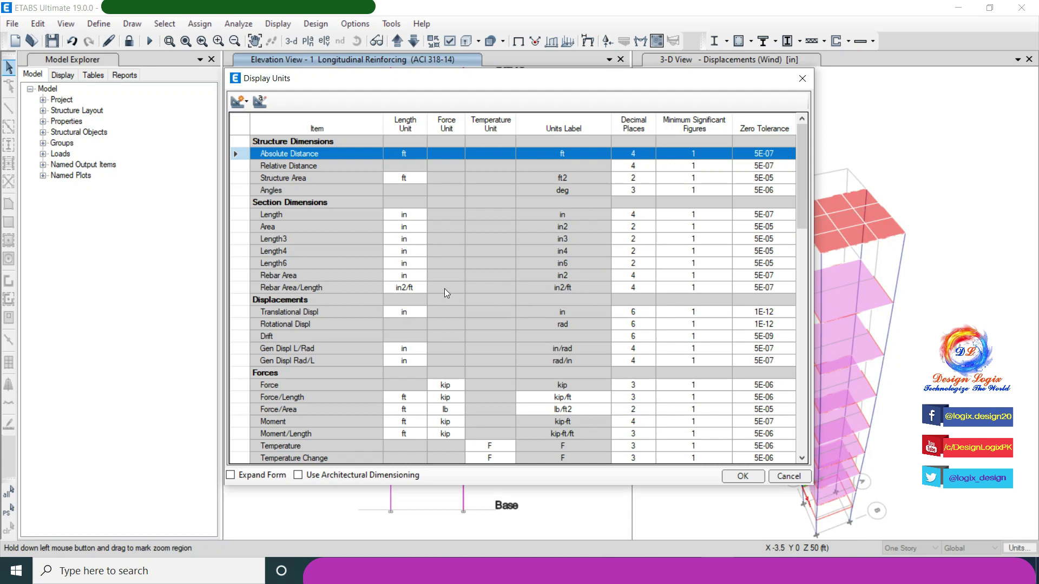
{"action": "left_click", "coordinate": [628, 276]}
{"action": "left_click", "coordinate": [628, 276]}
{"action": "type", "text": "1"}
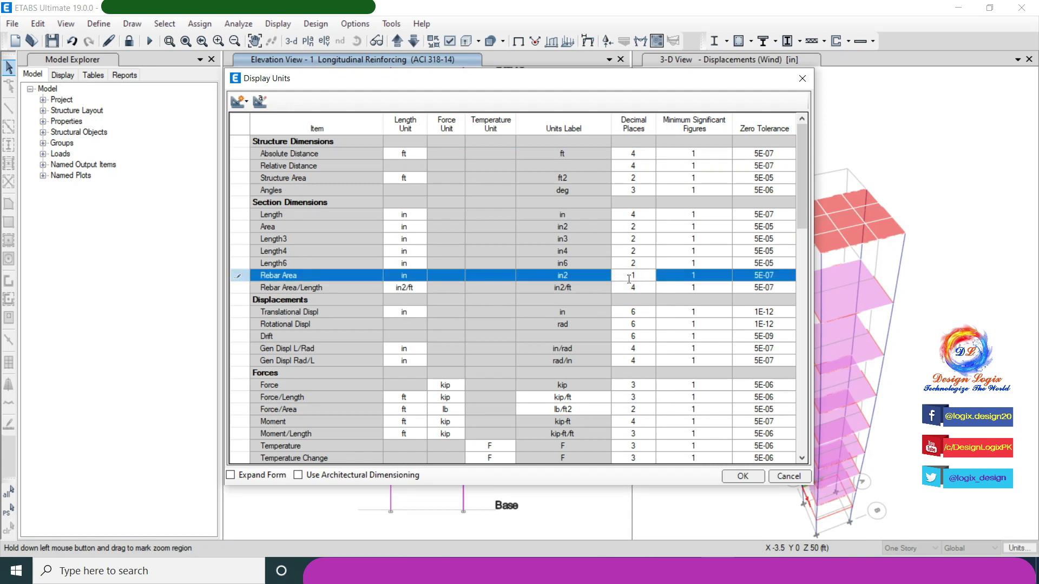
{"action": "key", "text": "Down"}
{"action": "type", "text": "1"}
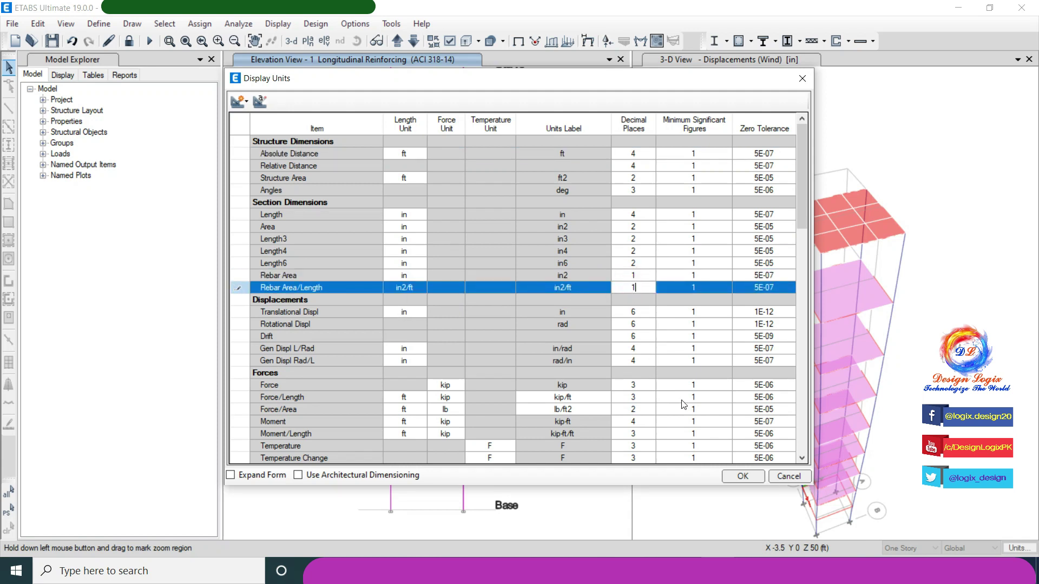
{"action": "left_click", "coordinate": [731, 476]}
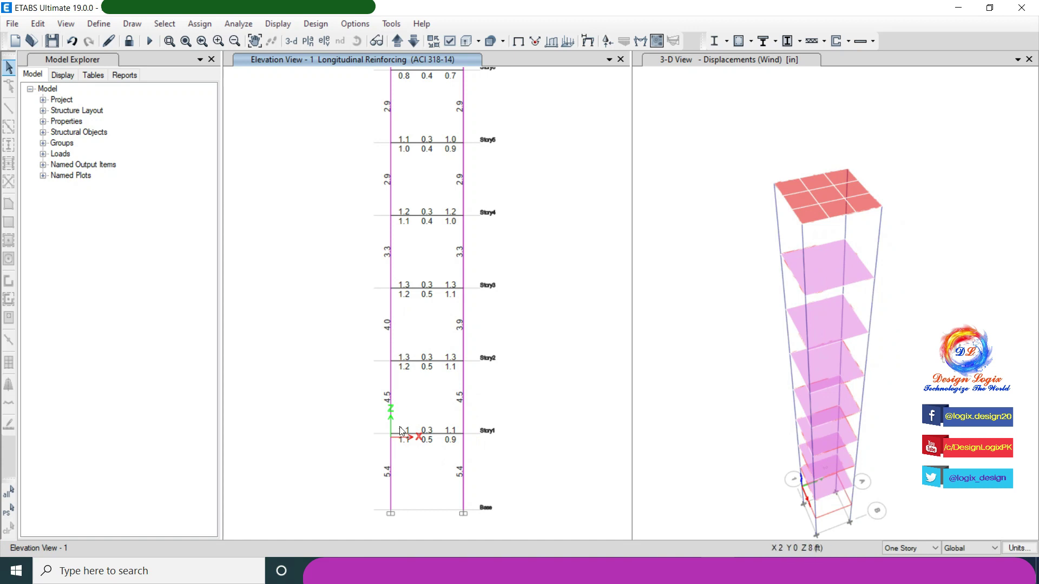
Step: Inspect the Story1 column's design information along grid A, and compare the longitudinal reinforcing of Elevations 1 and 2 over all stories
{"action": "right_click", "coordinate": [392, 472]}
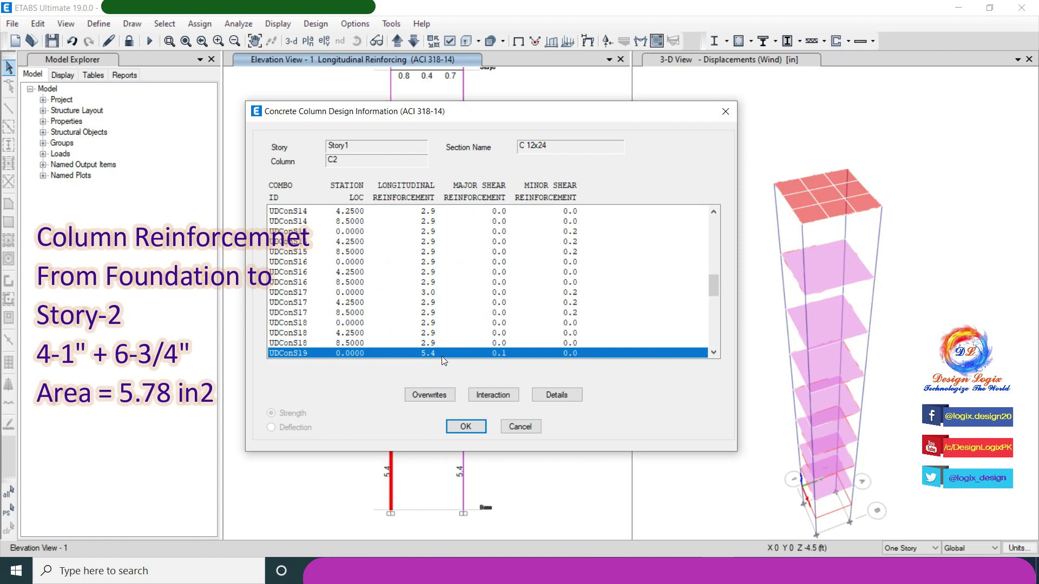
{"action": "left_click", "coordinate": [520, 426]}
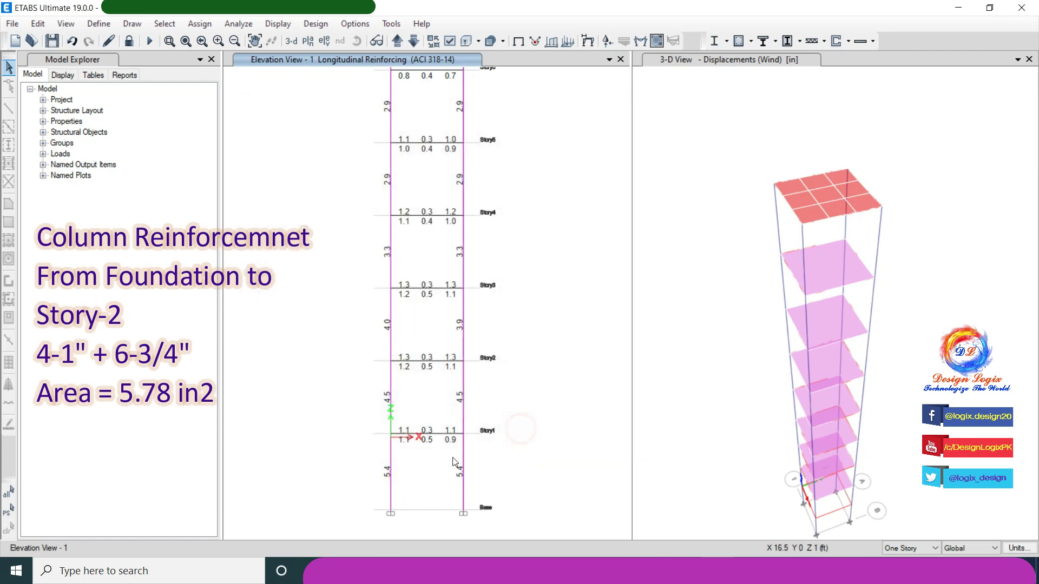
{"action": "left_click", "coordinate": [400, 43]}
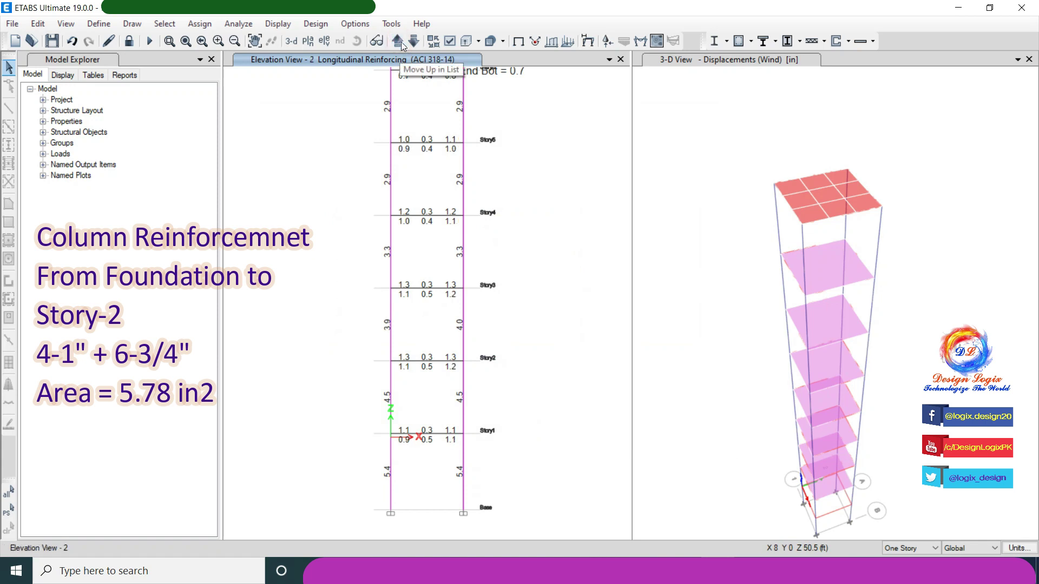
{"action": "left_click", "coordinate": [414, 42]}
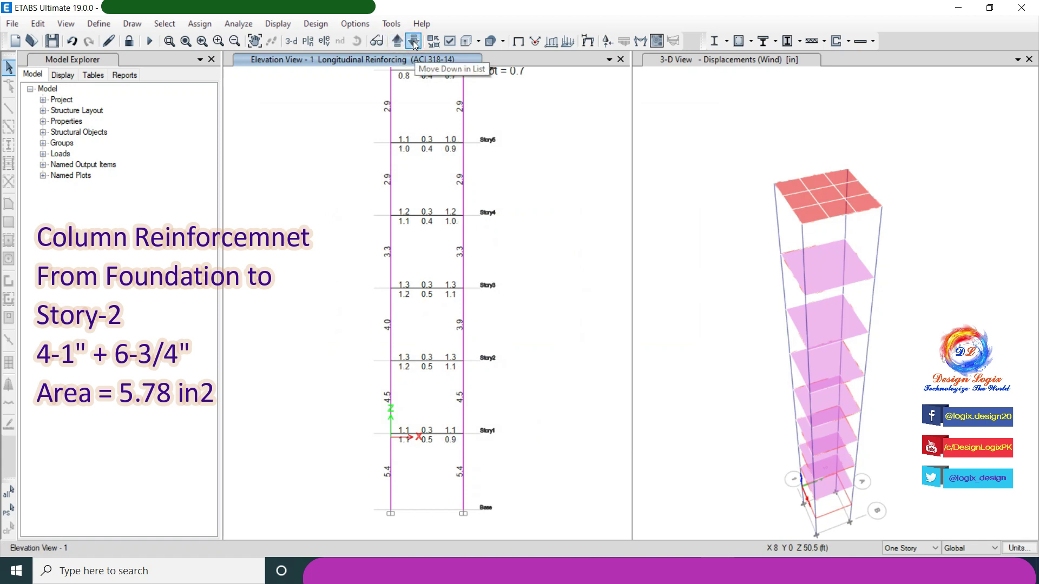
{"action": "left_click", "coordinate": [399, 43]}
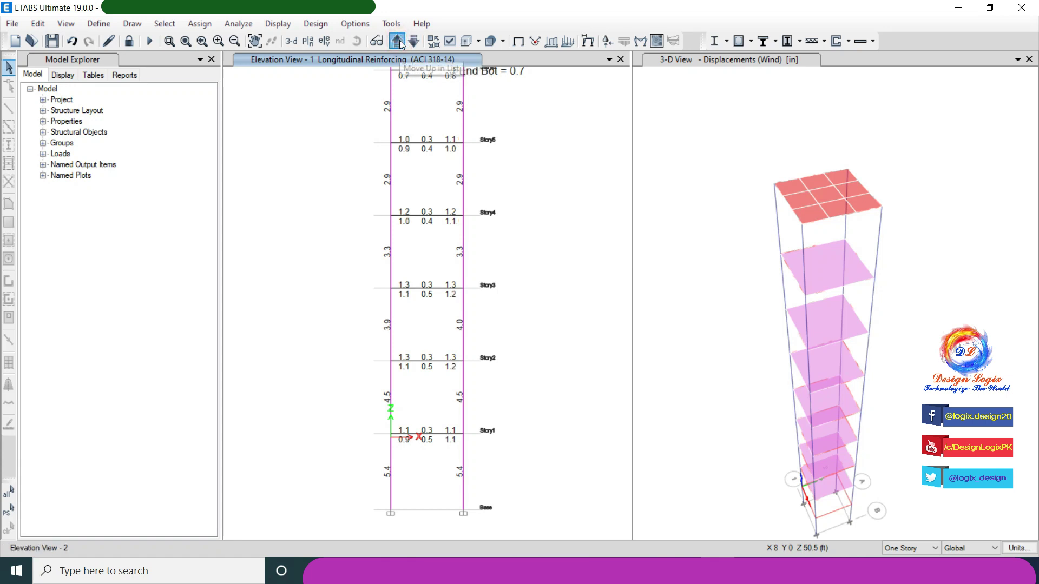
{"action": "left_click", "coordinate": [413, 42]}
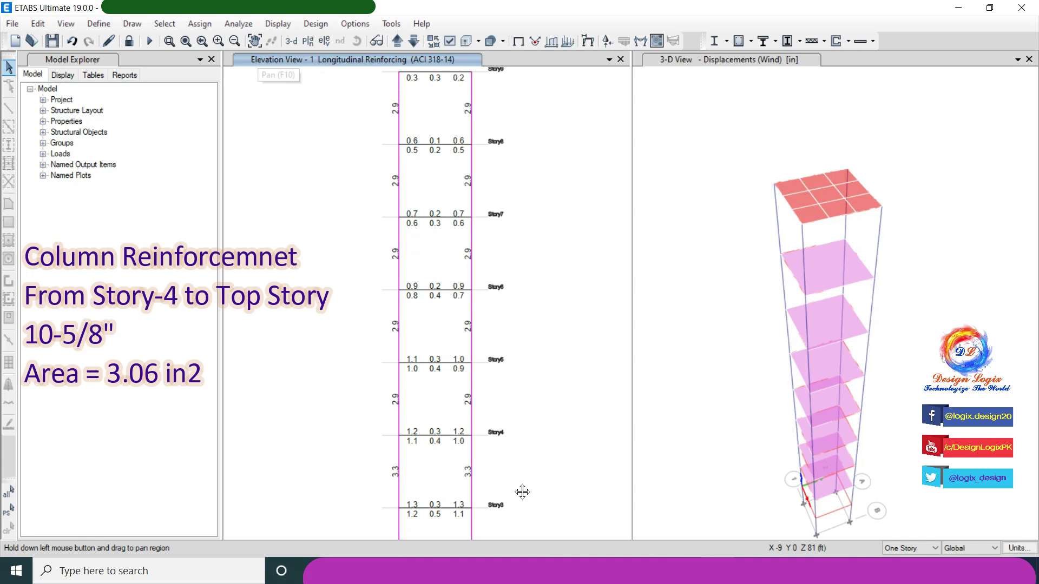
{"action": "left_click_drag", "start_coordinate": [521, 503], "coordinate": [524, 298]}
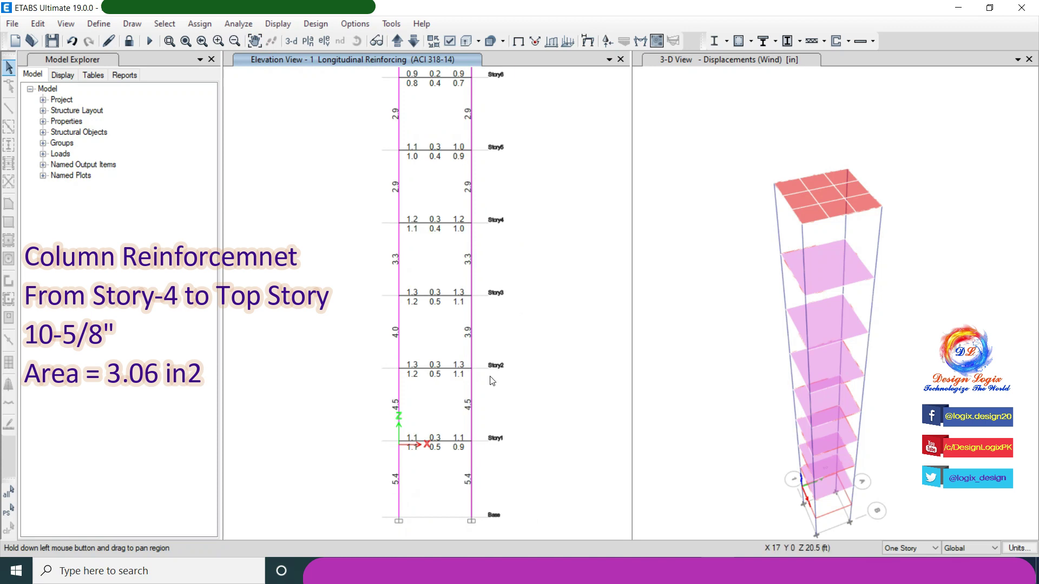
Step: Show the Story1 plan view and review the beams' longitudinal reinforcing on the stories above
{"action": "mouse_move", "coordinate": [426, 372]}
{"action": "left_click", "coordinate": [311, 42]}
{"action": "left_click", "coordinate": [449, 310]}
{"action": "left_click", "coordinate": [459, 445]}
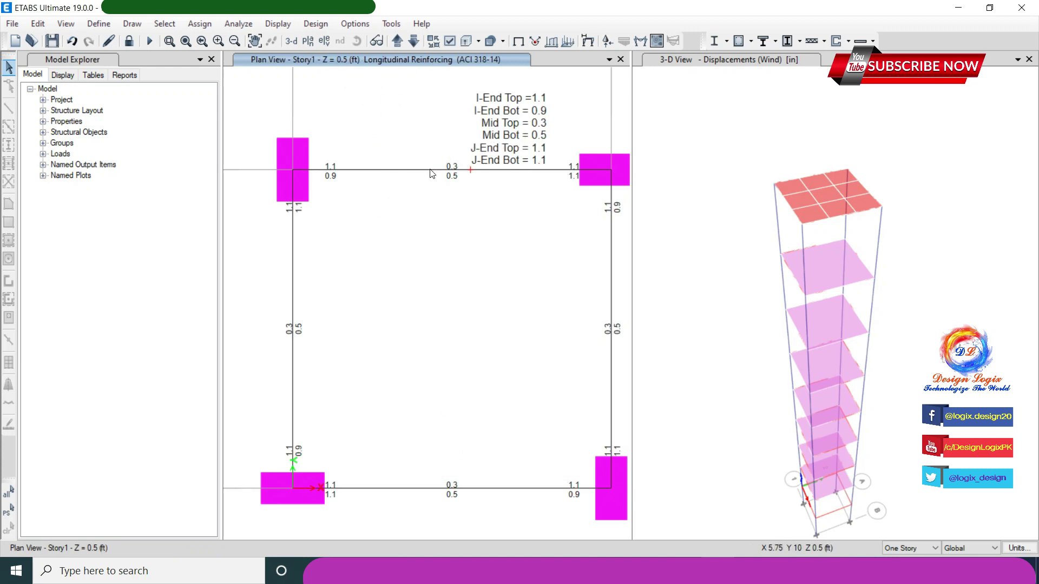
{"action": "left_click", "coordinate": [398, 42]}
{"action": "left_click", "coordinate": [398, 42]}
{"action": "left_click", "coordinate": [398, 42]}
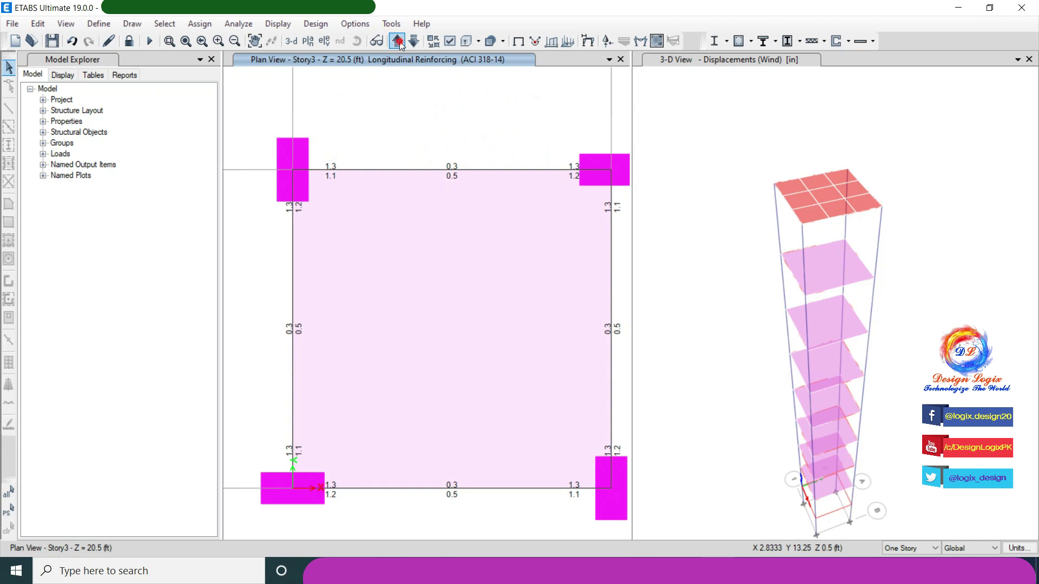
{"action": "left_click", "coordinate": [398, 42]}
{"action": "left_click", "coordinate": [399, 42]}
Step: Display the Shear Reinforcing design output of the concrete frames in the Story2 plan
{"action": "left_click", "coordinate": [317, 24]}
{"action": "mouse_move", "coordinate": [358, 59]}
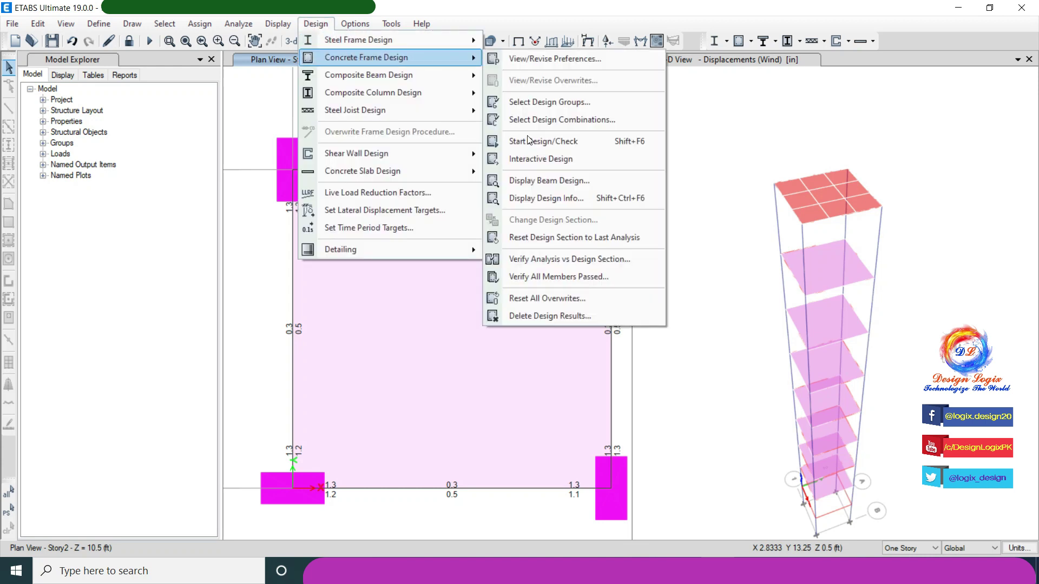
{"action": "left_click", "coordinate": [546, 197]}
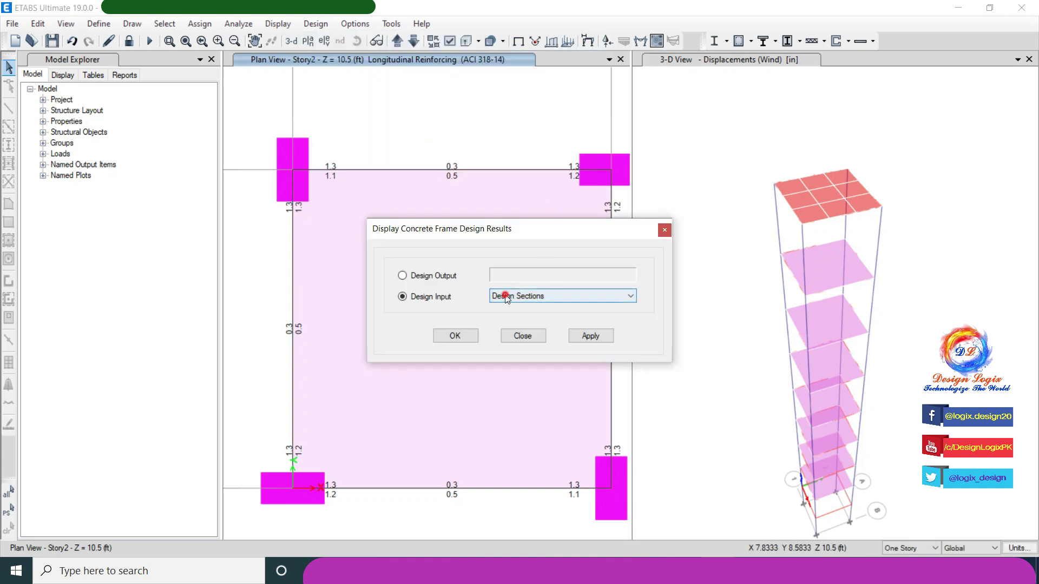
{"action": "left_click", "coordinate": [455, 275]}
{"action": "left_click", "coordinate": [562, 275]}
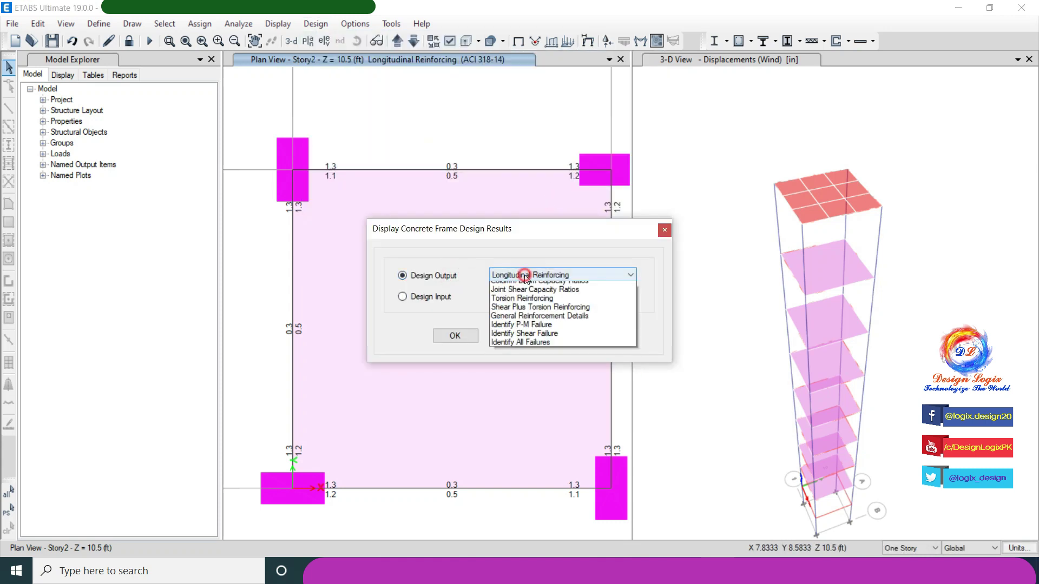
{"action": "left_click", "coordinate": [524, 298]}
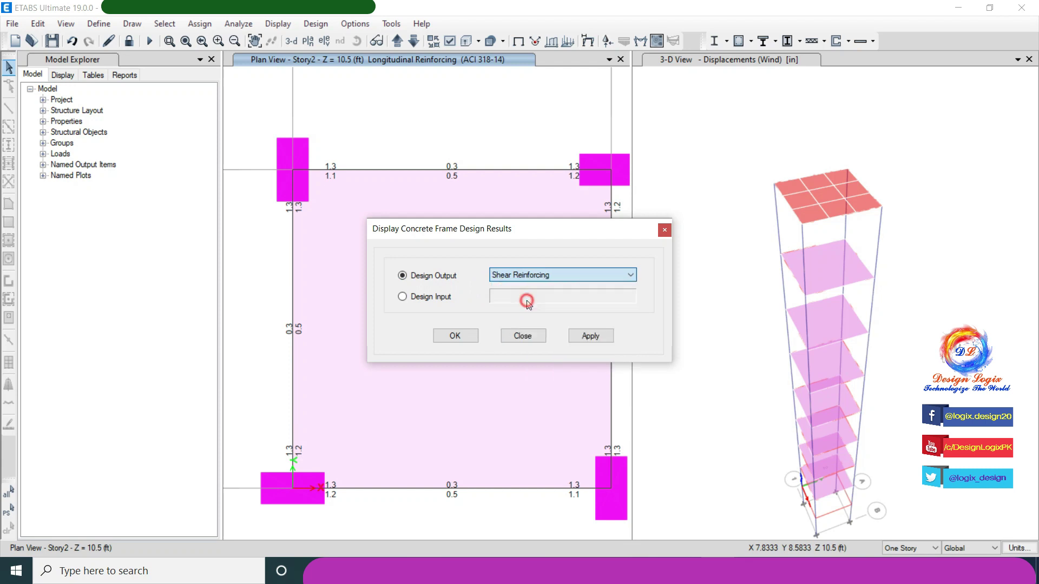
{"action": "left_click", "coordinate": [478, 335]}
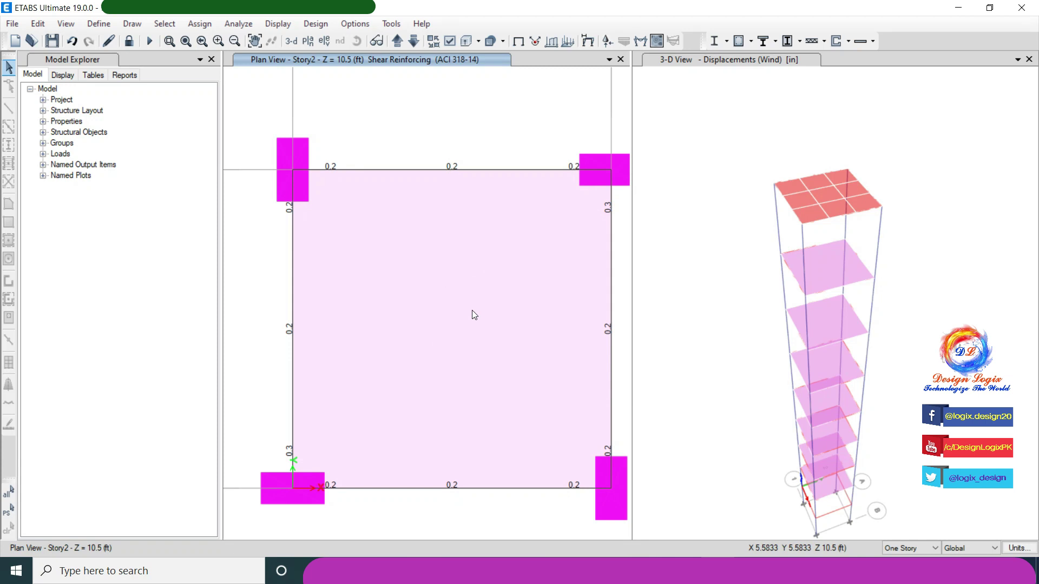
Step: Review the frames' shear reinforcing in Elevation View 1 and move on to Elevation View 2
{"action": "left_click", "coordinate": [324, 40]}
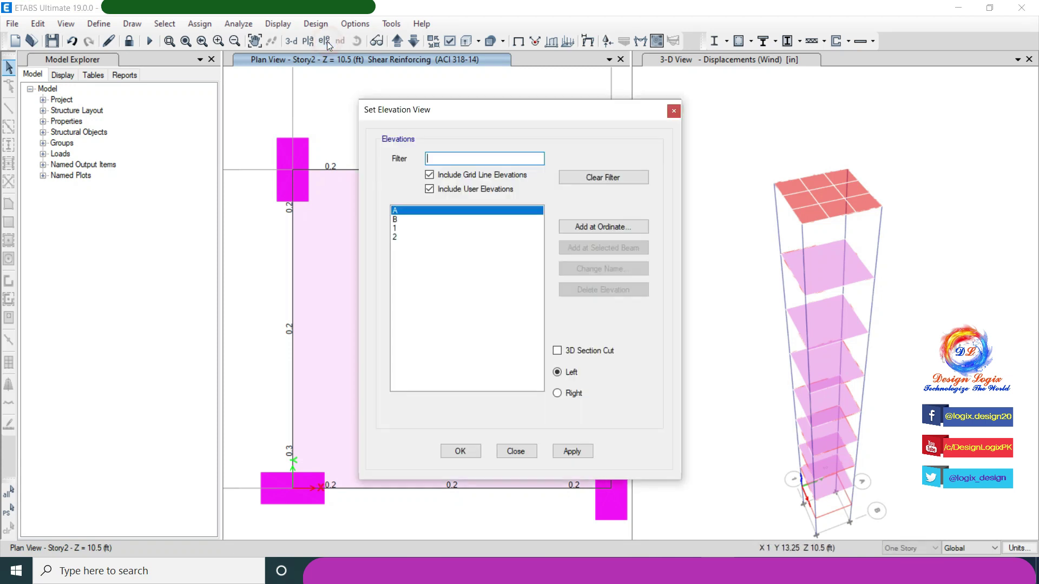
{"action": "left_click", "coordinate": [452, 229]}
{"action": "left_click", "coordinate": [461, 451]}
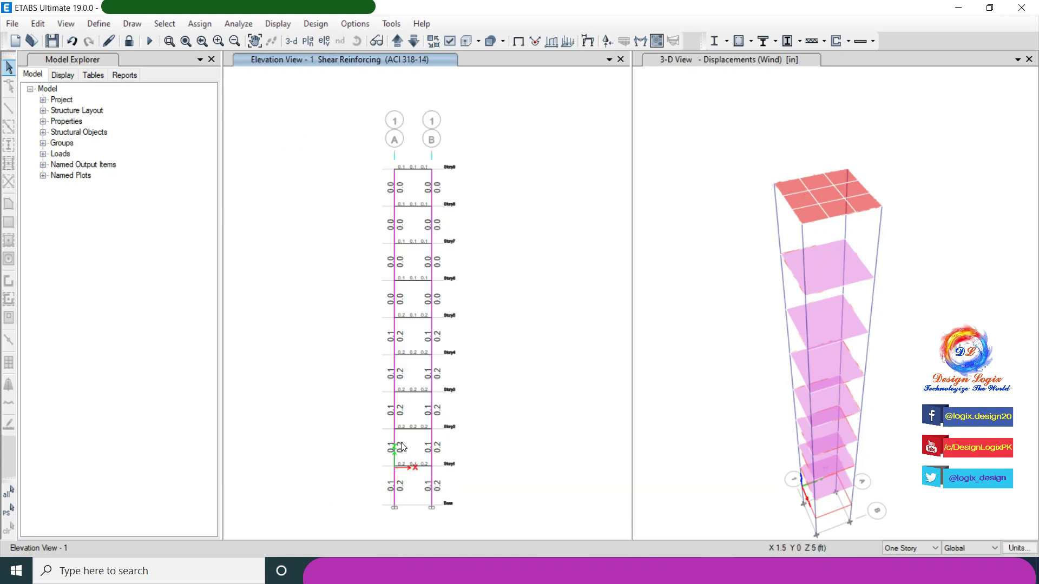
{"action": "left_click", "coordinate": [396, 40]}
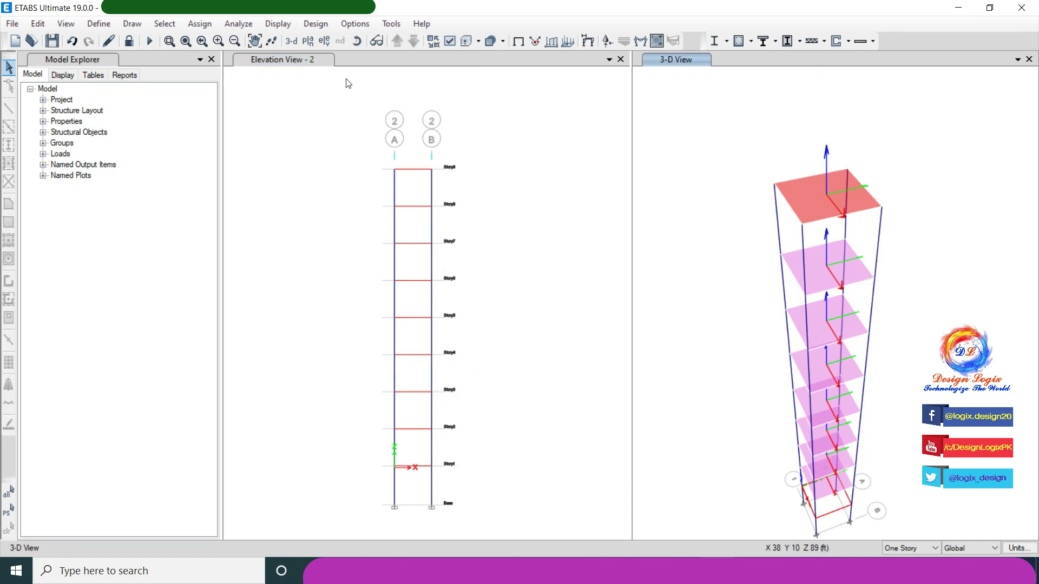
Step: Display the support reactions for load case EQX in the 3-D view
{"action": "left_click", "coordinate": [277, 25]}
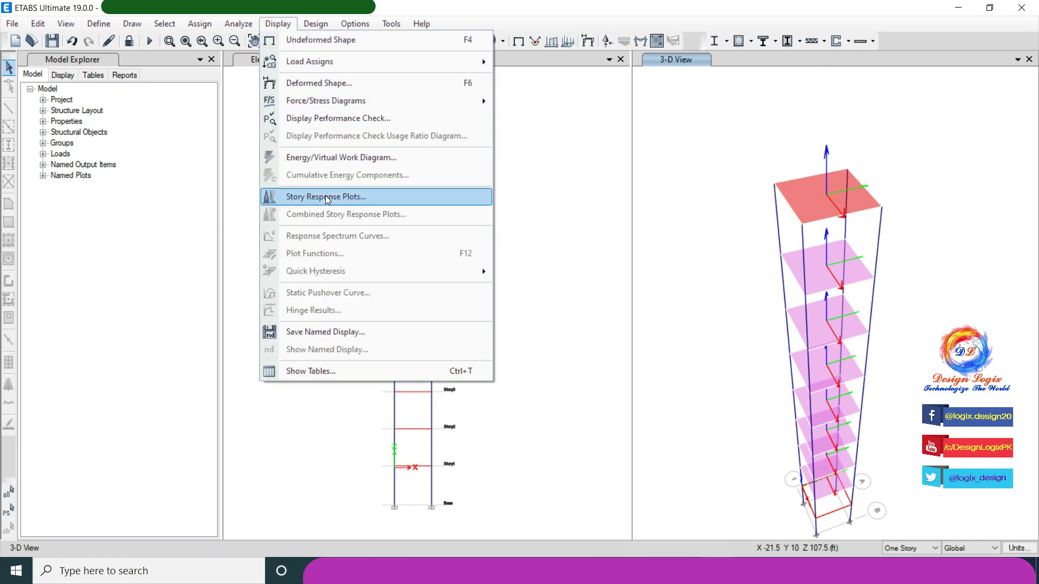
{"action": "mouse_move", "coordinate": [394, 101]}
{"action": "left_click", "coordinate": [518, 104]}
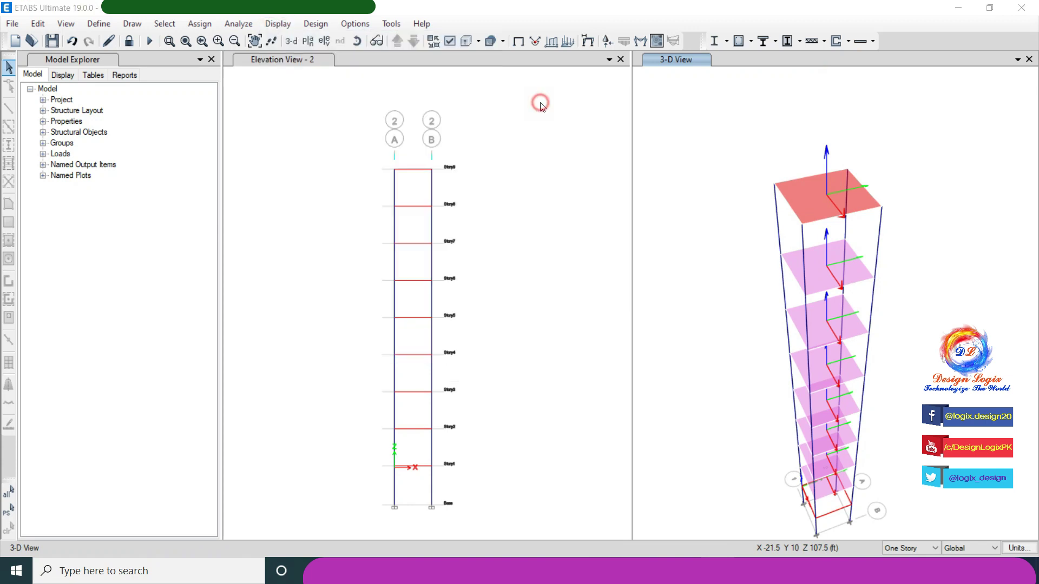
{"action": "left_click", "coordinate": [478, 227]}
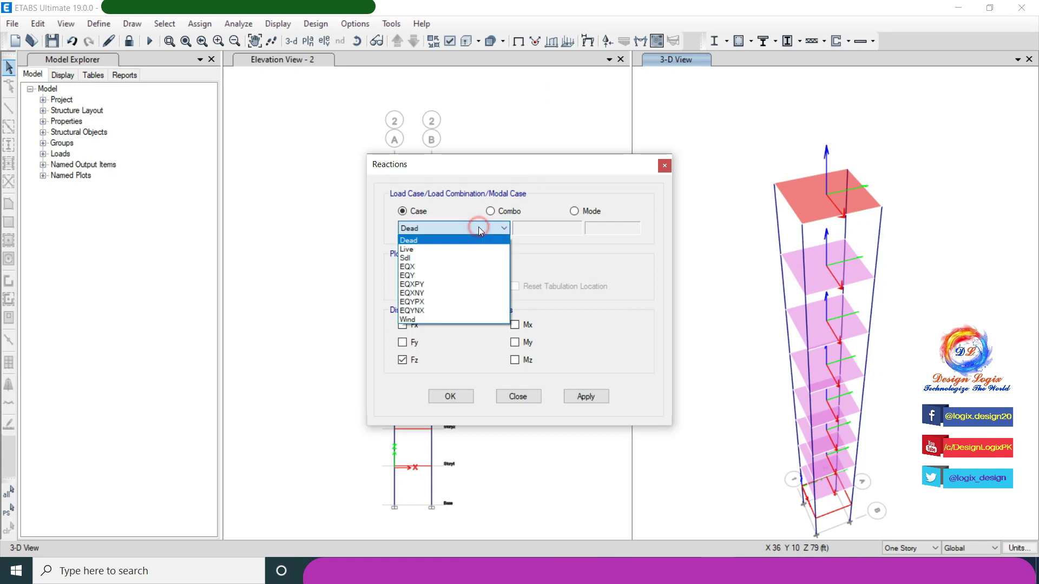
{"action": "left_click", "coordinate": [440, 275]}
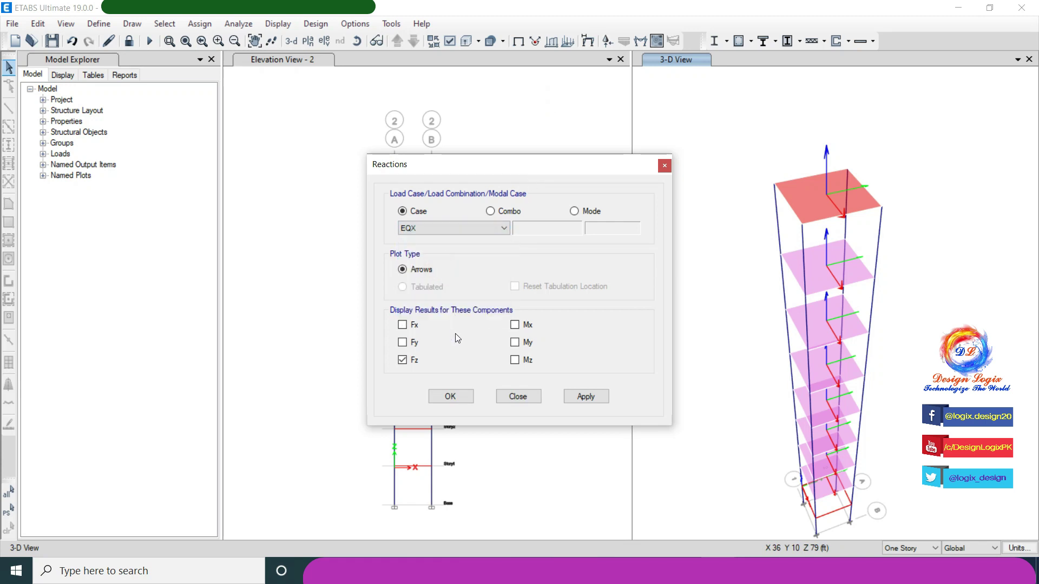
{"action": "left_click", "coordinate": [450, 396]}
{"action": "scroll", "coordinate": [737, 332], "scroll_direction": "up", "scroll_amount": 5}
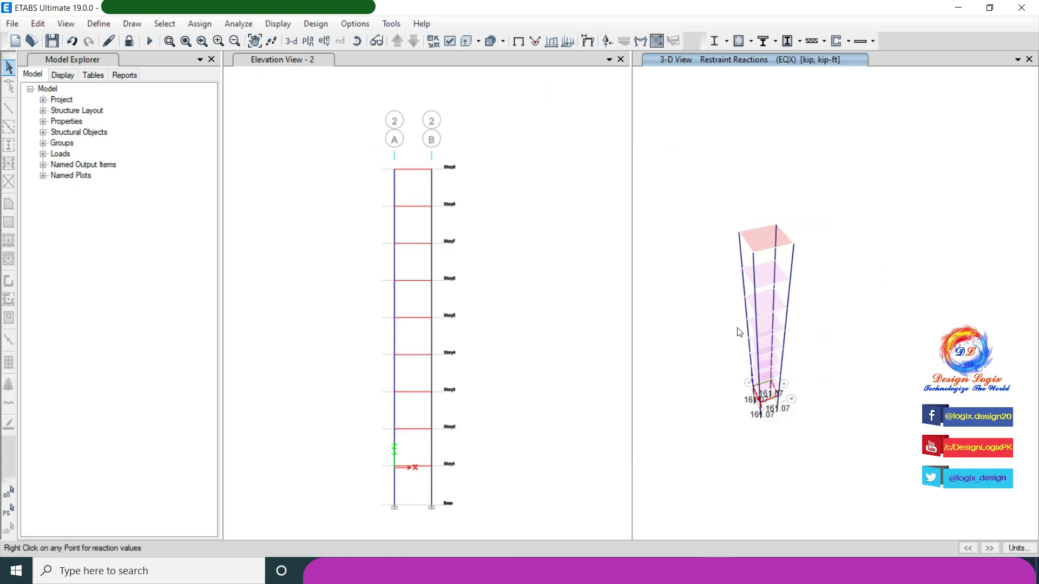
Step: Inspect the EQX reactions at base joints 4 and 2, and examine the reaction arrows at all supports from another angle
{"action": "mouse_move", "coordinate": [778, 411]}
{"action": "scroll", "coordinate": [779, 411], "scroll_direction": "up", "scroll_amount": 2}
{"action": "mouse_move", "coordinate": [782, 369]}
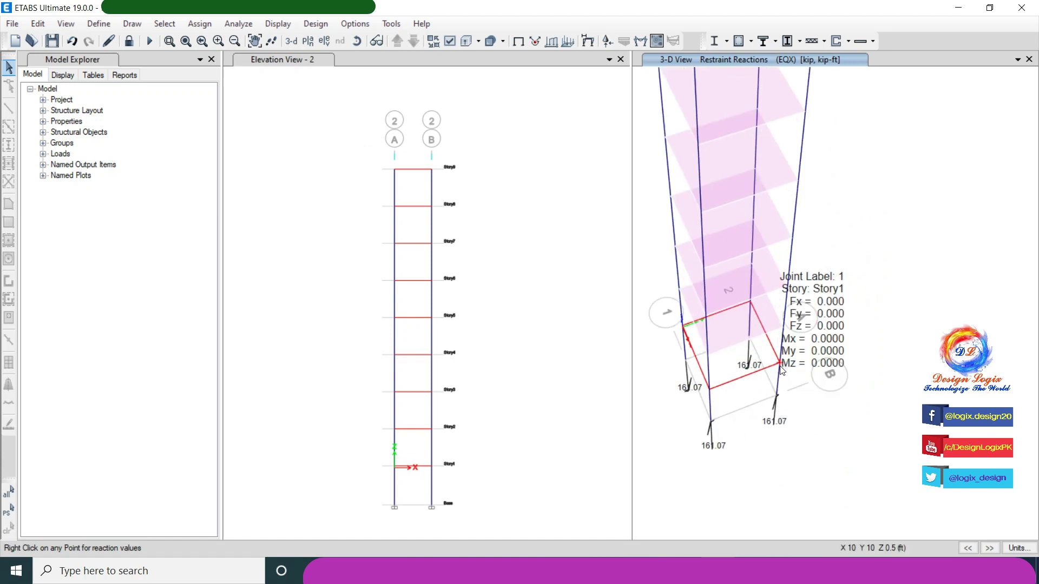
{"action": "right_click", "coordinate": [712, 423]}
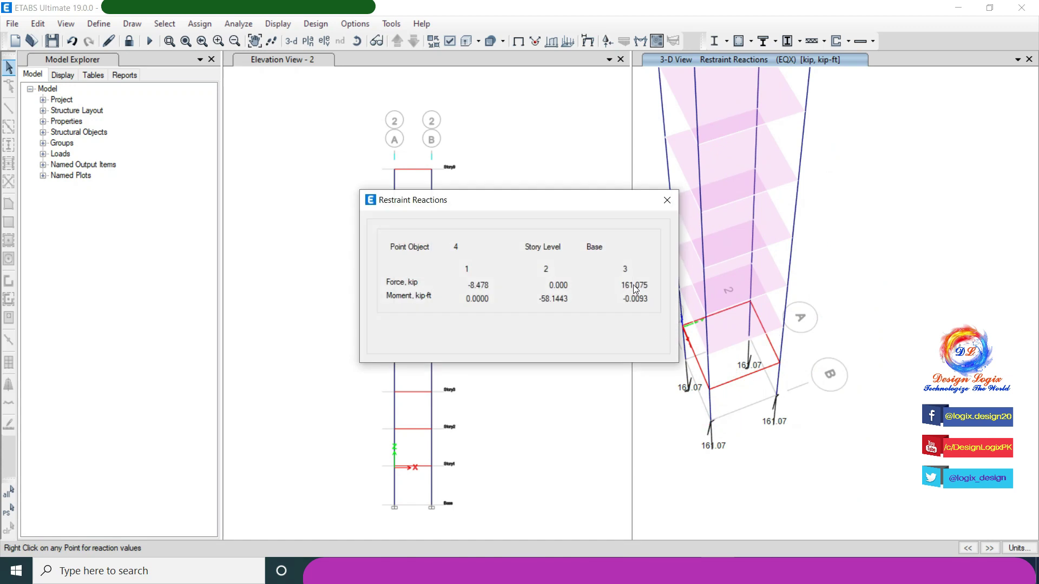
{"action": "left_click", "coordinate": [667, 200]}
{"action": "mouse_move", "coordinate": [684, 330]}
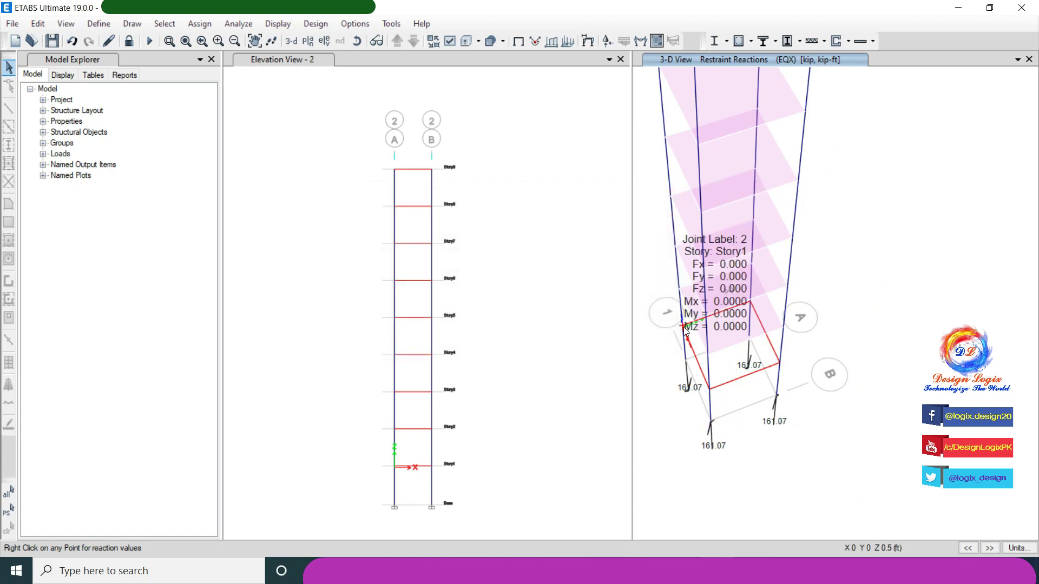
{"action": "right_click", "coordinate": [687, 361]}
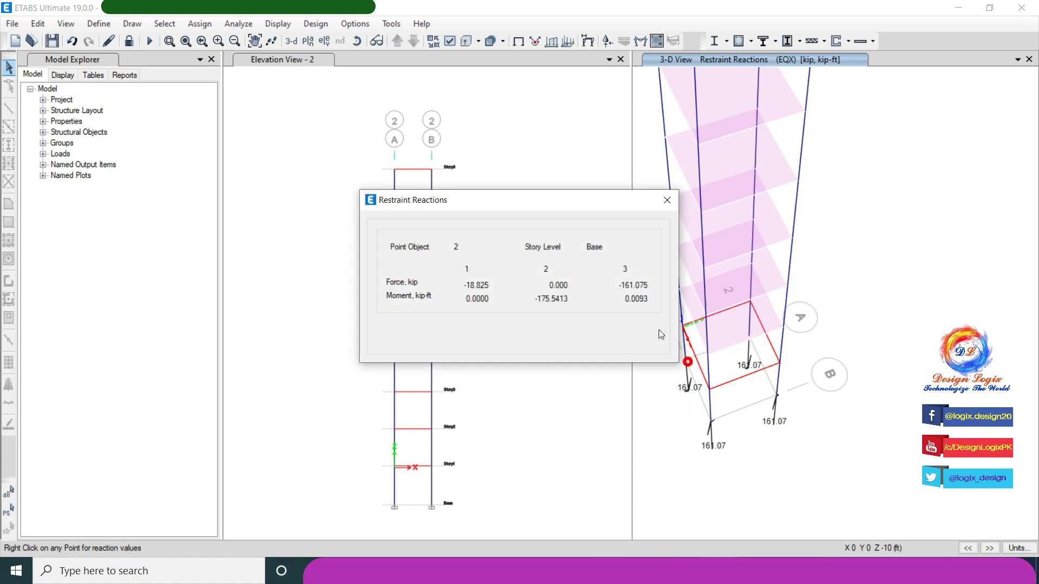
{"action": "left_click", "coordinate": [666, 200]}
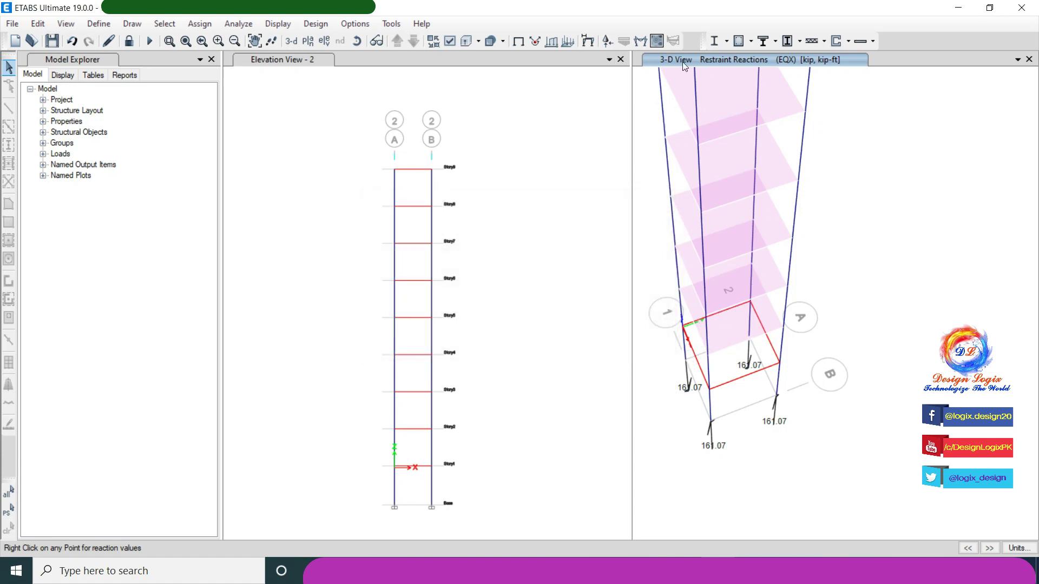
{"action": "left_click", "coordinate": [357, 40]}
{"action": "left_click_drag", "start_coordinate": [722, 318], "coordinate": [783, 363]}
{"action": "scroll", "coordinate": [769, 377], "scroll_direction": "down", "scroll_amount": 2}
{"action": "scroll", "coordinate": [750, 431], "scroll_direction": "up", "scroll_amount": 4}
{"action": "scroll", "coordinate": [750, 431], "scroll_direction": "up", "scroll_amount": 2}
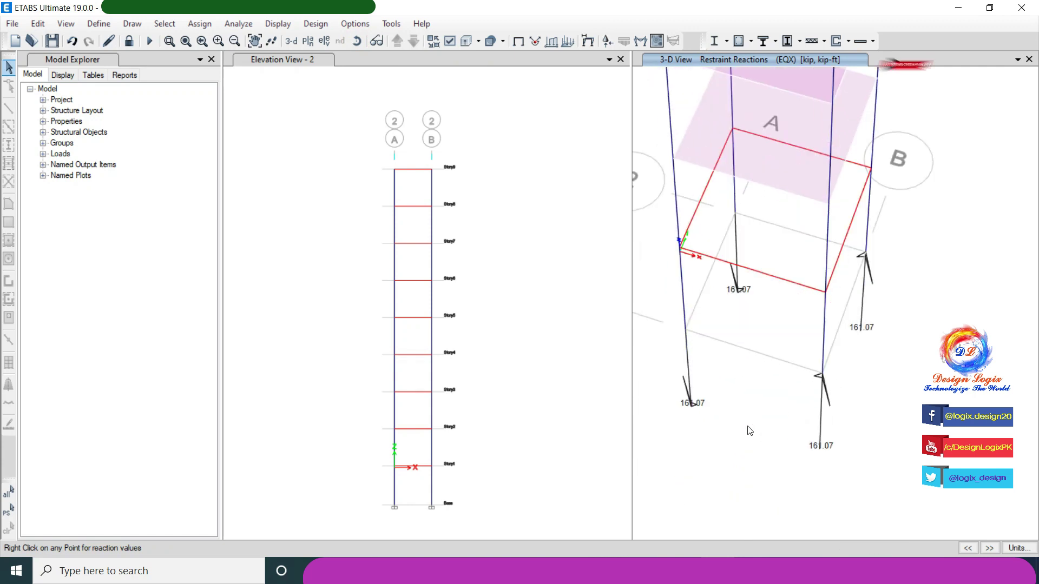
{"action": "mouse_move", "coordinate": [686, 332]}
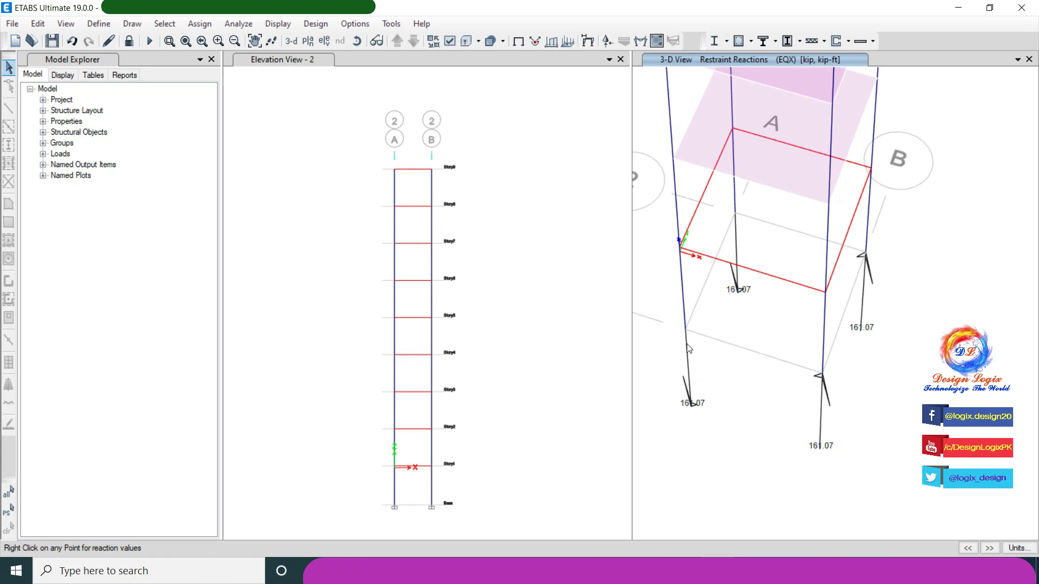
Step: Switch the displayed support reactions to the Wind load case
{"action": "left_click", "coordinate": [277, 24]}
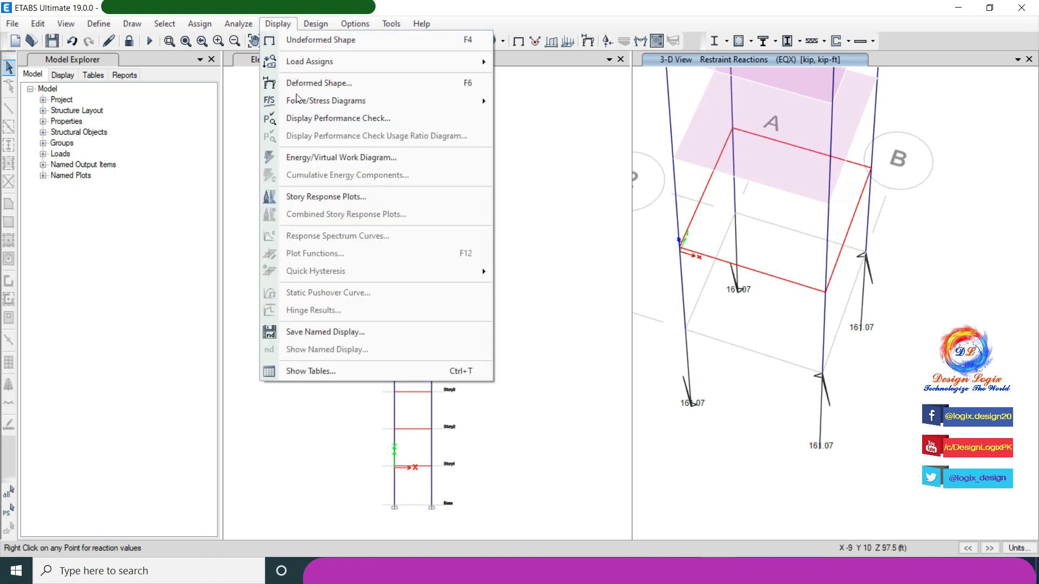
{"action": "mouse_move", "coordinate": [447, 104]}
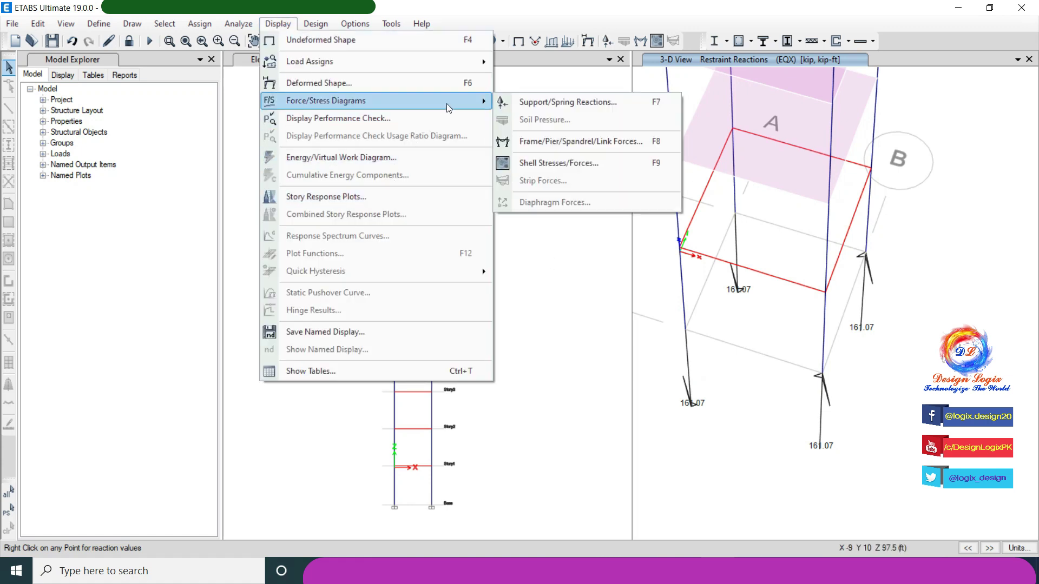
{"action": "left_click", "coordinate": [547, 107]}
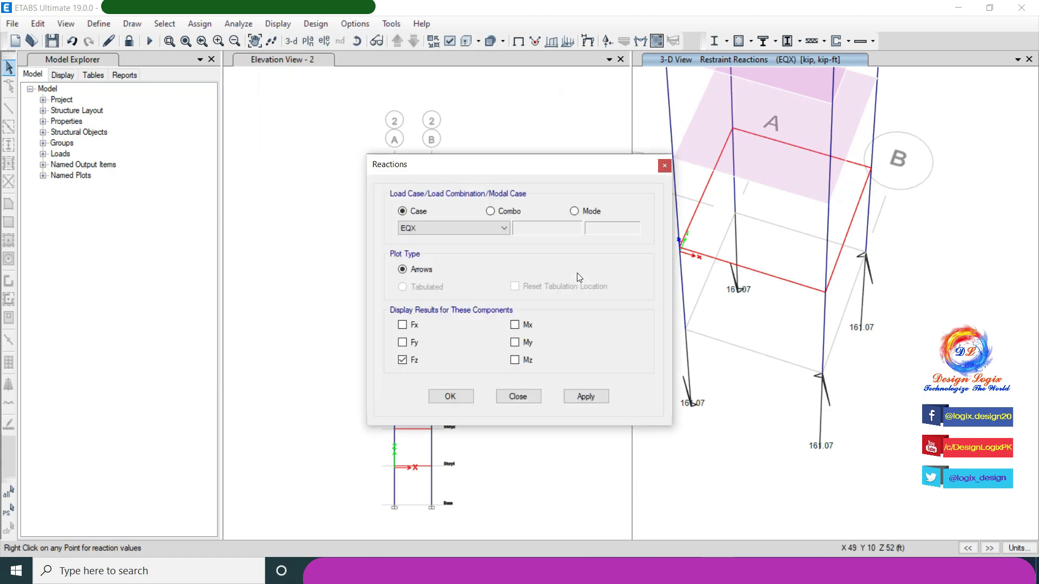
{"action": "left_click", "coordinate": [478, 225]}
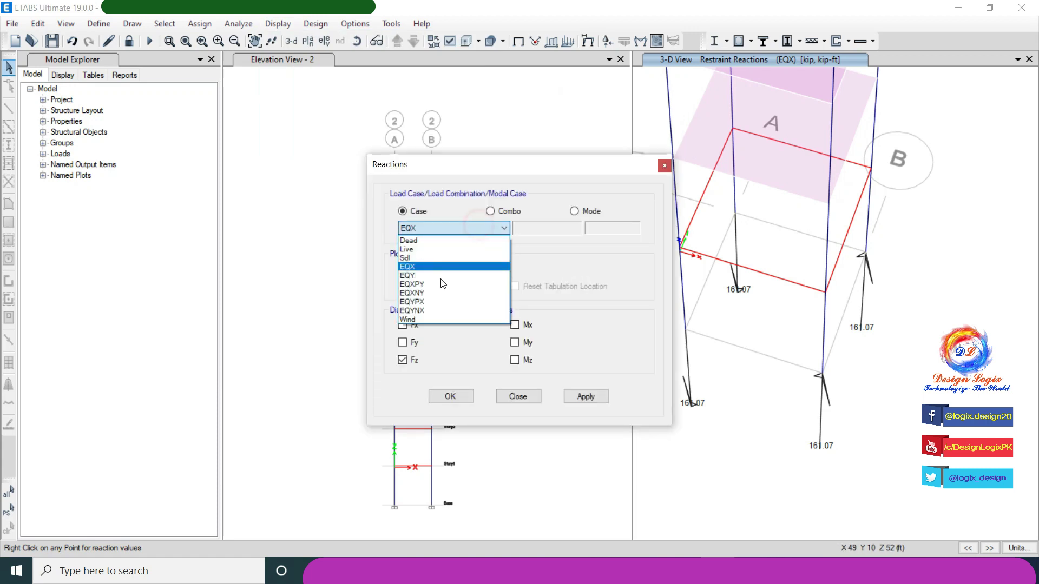
{"action": "left_click", "coordinate": [428, 318]}
{"action": "left_click", "coordinate": [449, 395]}
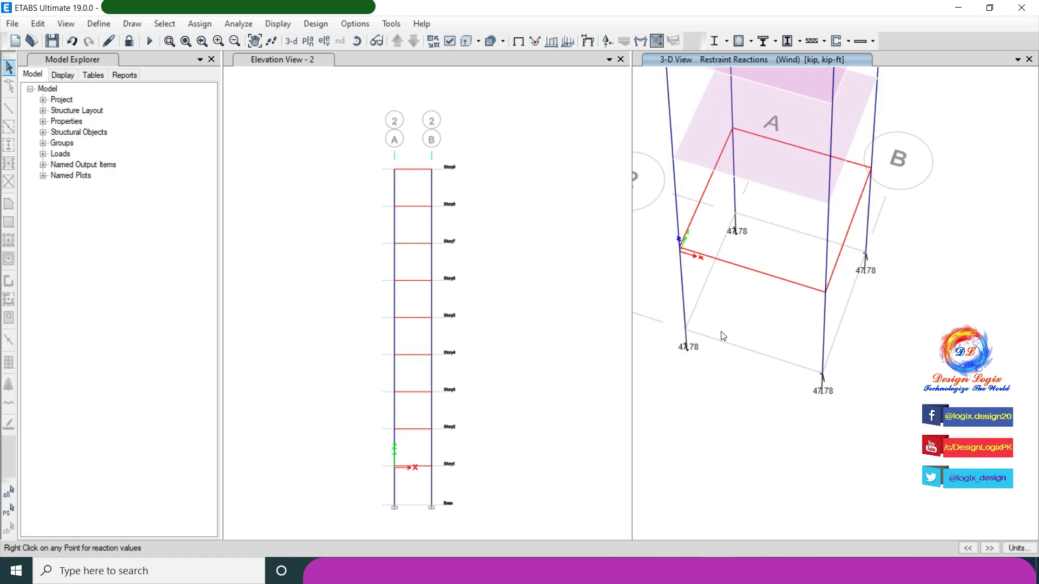
Step: Compare the Wind restraint reactions at base joints 4 and 2
{"action": "right_click", "coordinate": [821, 374]}
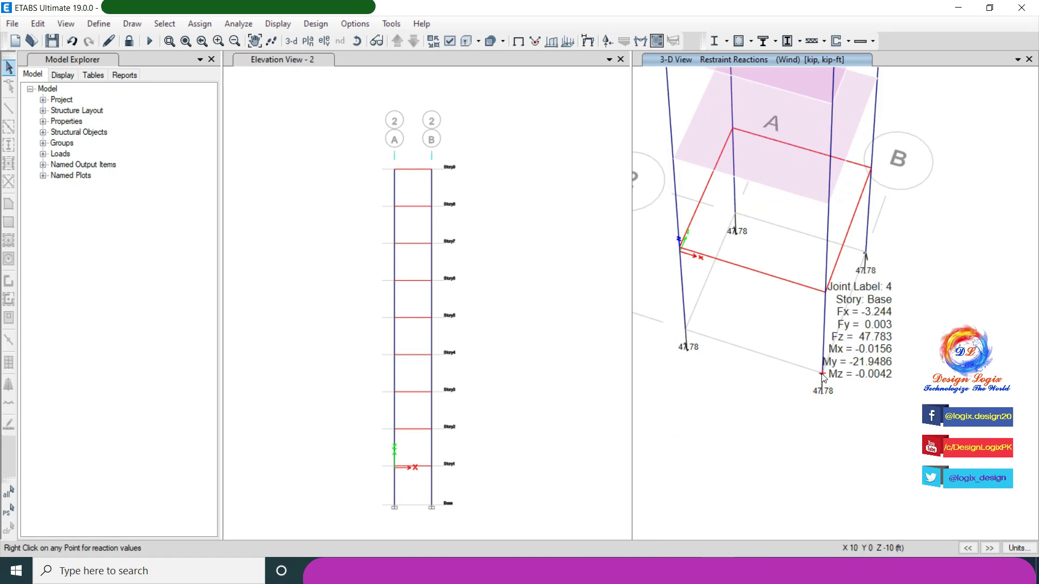
{"action": "right_click", "coordinate": [822, 376]}
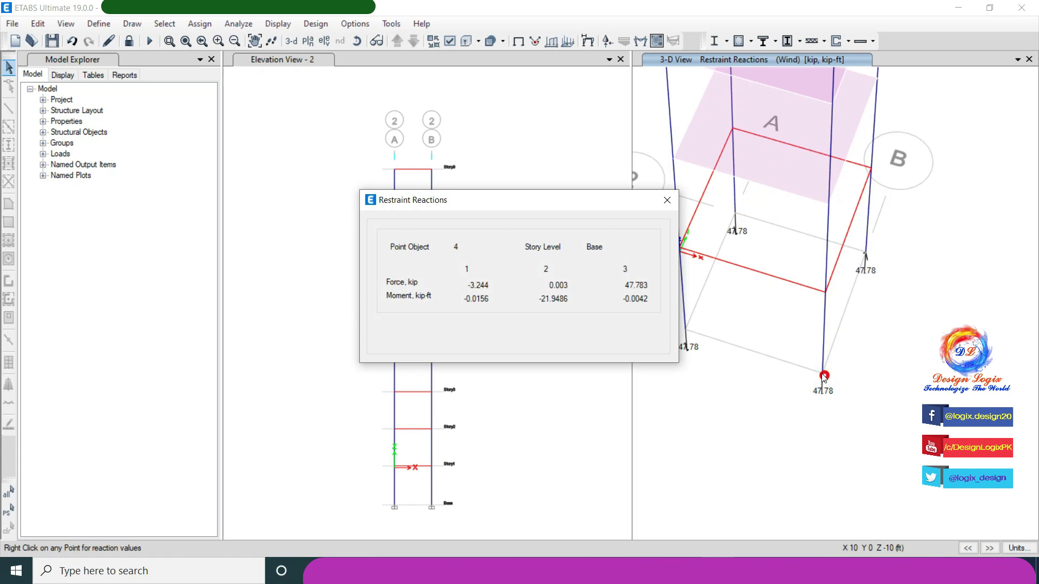
{"action": "left_click", "coordinate": [666, 200]}
{"action": "right_click", "coordinate": [687, 332]}
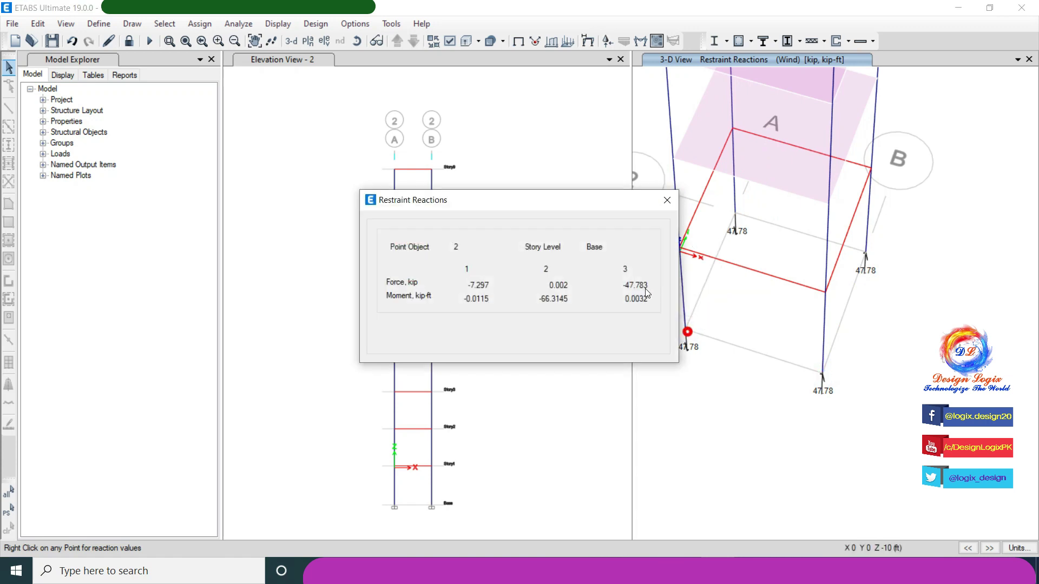
{"action": "left_click", "coordinate": [666, 201]}
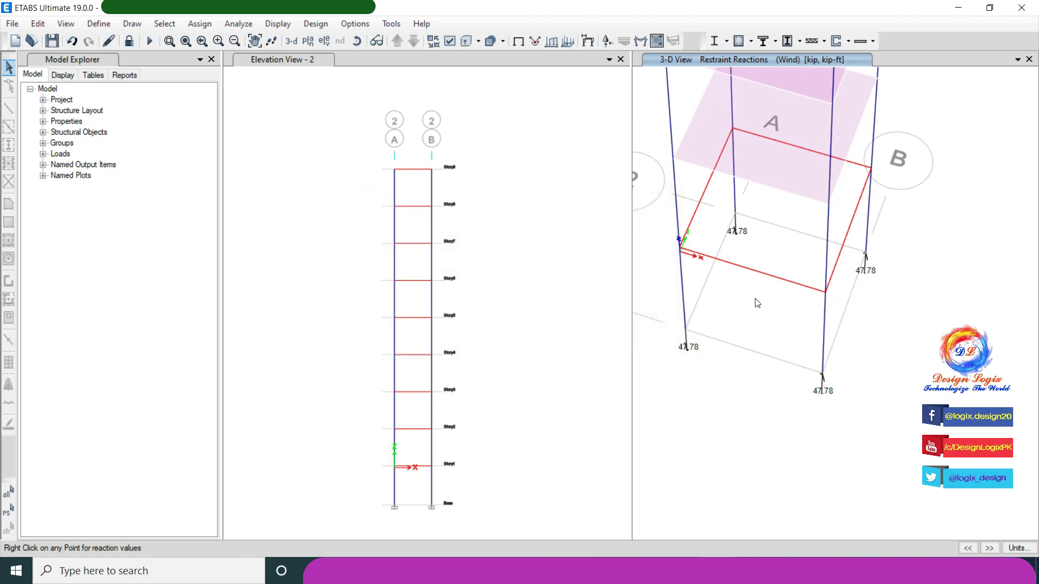
{"action": "right_click", "coordinate": [823, 375]}
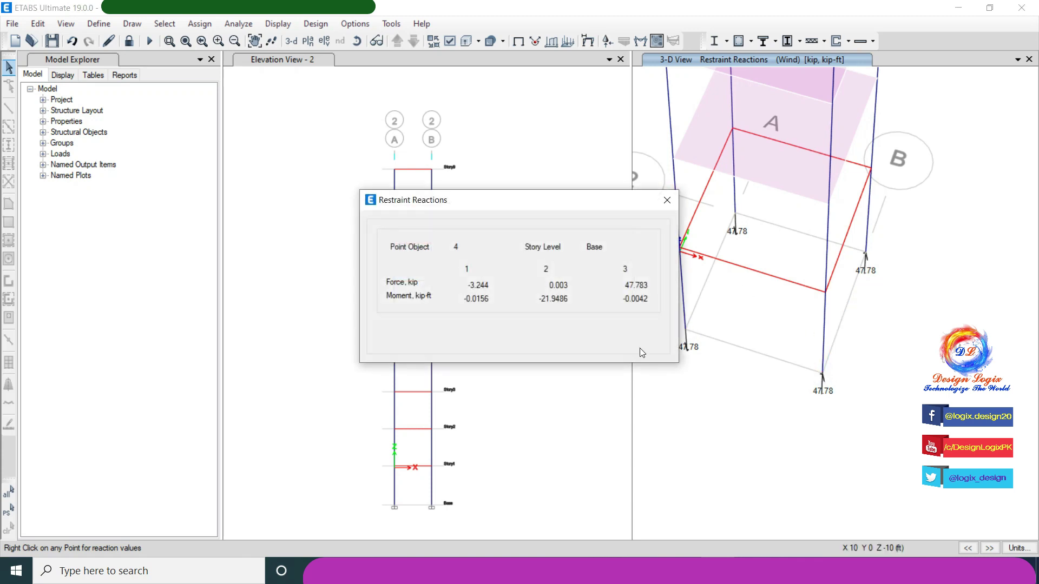
{"action": "left_click", "coordinate": [666, 200]}
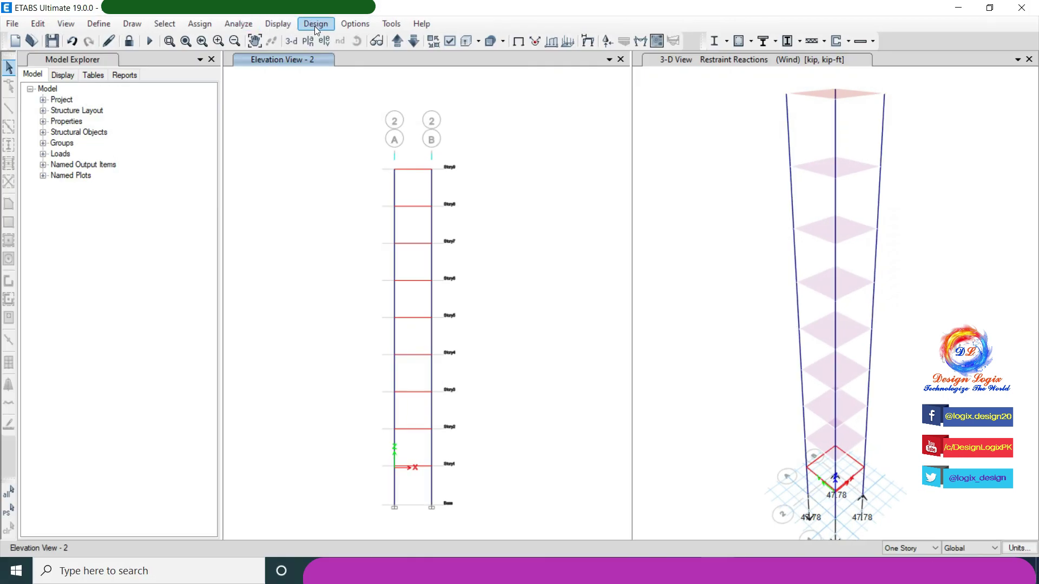
Step: Show the frames and shells extruded in all windows
{"action": "left_click", "coordinate": [450, 41]}
{"action": "left_click", "coordinate": [563, 212]}
{"action": "left_click", "coordinate": [571, 198]}
{"action": "left_click", "coordinate": [443, 476]}
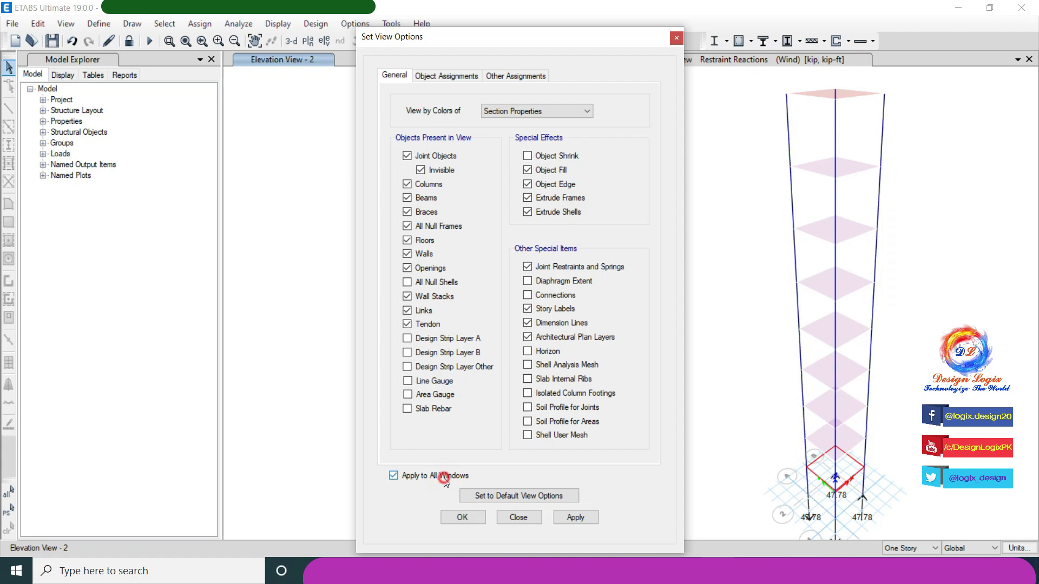
{"action": "left_click", "coordinate": [461, 517]}
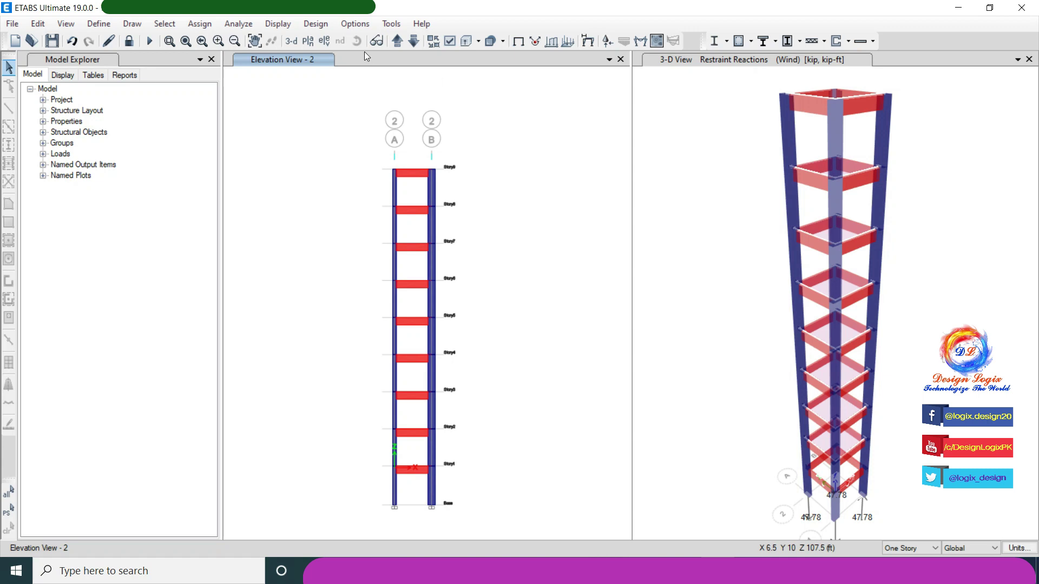
Step: Clear the display of assigns in the 3-D view of the extruded tower
{"action": "left_click", "coordinate": [907, 68]}
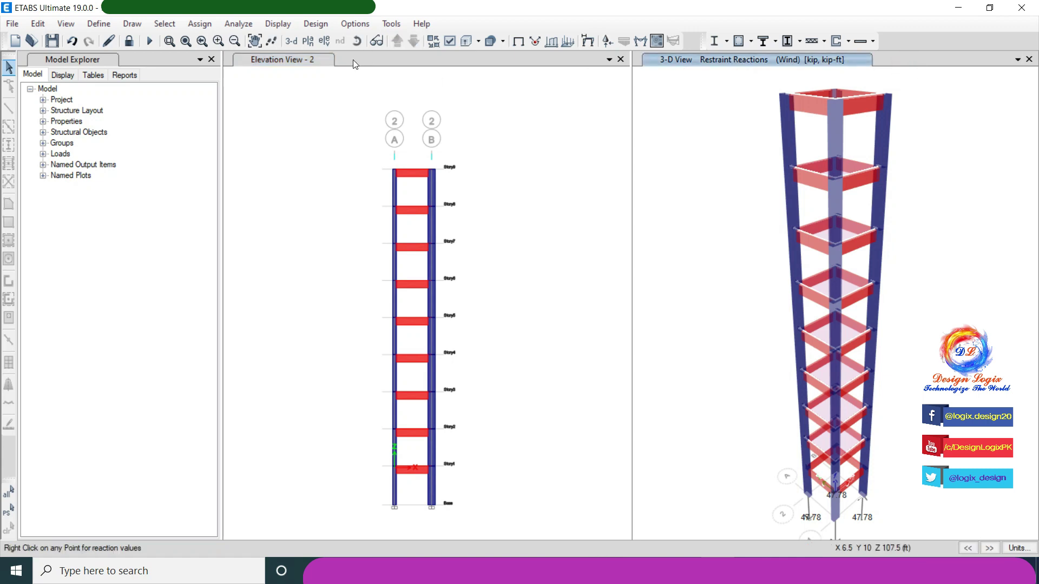
{"action": "mouse_move", "coordinate": [726, 251]}
{"action": "left_mouse_down"}
{"action": "mouse_move", "coordinate": [696, 262]}
{"action": "mouse_move", "coordinate": [709, 259]}
{"action": "left_mouse_up"}
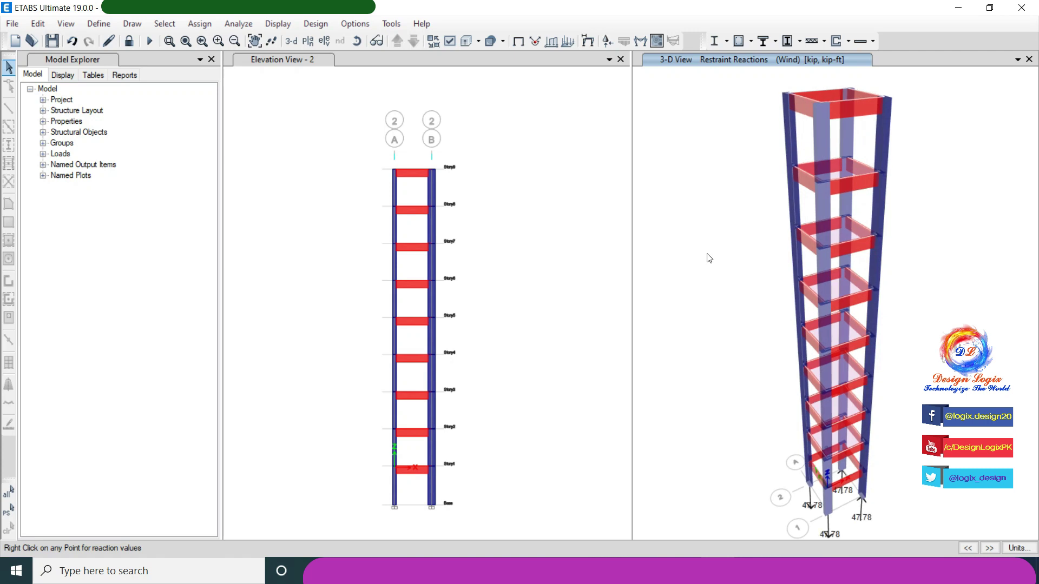
{"action": "left_click", "coordinate": [200, 24]}
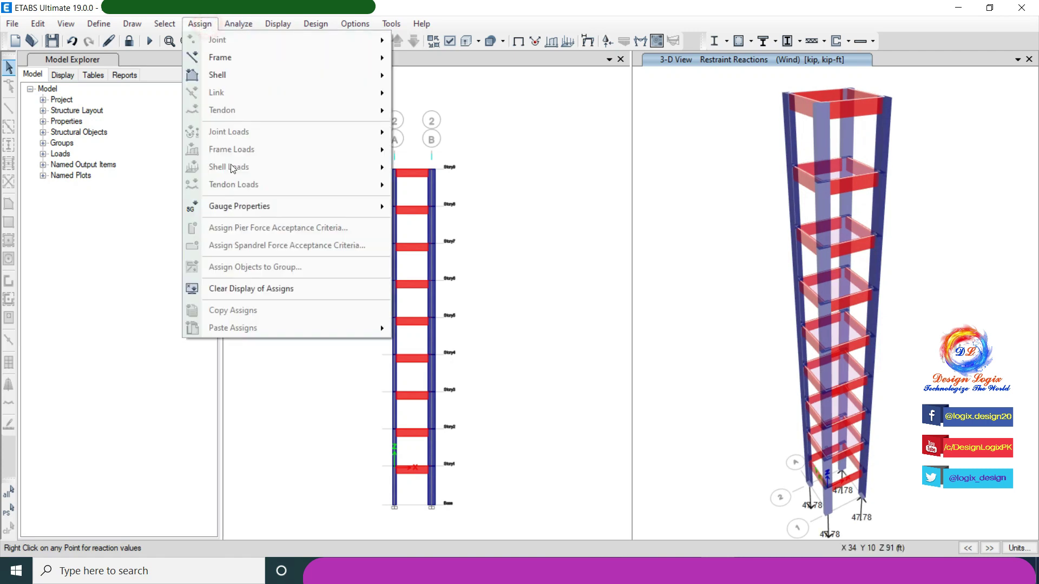
{"action": "left_click", "coordinate": [246, 288]}
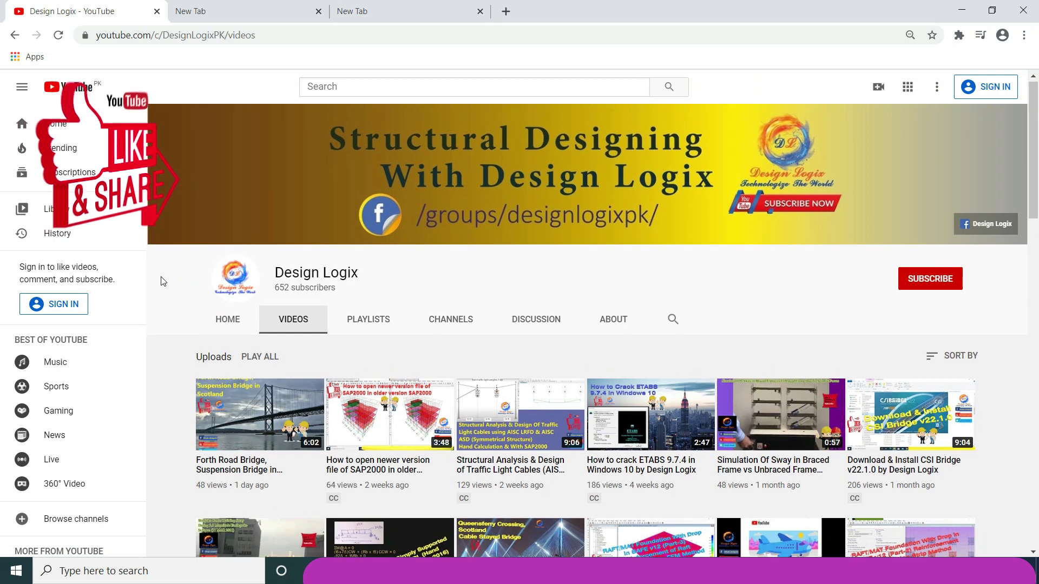
{"action": "scroll", "coordinate": [162, 281], "scroll_direction": "down", "scroll_amount": 1}
{"action": "scroll", "coordinate": [163, 281], "scroll_direction": "down", "scroll_amount": 2}
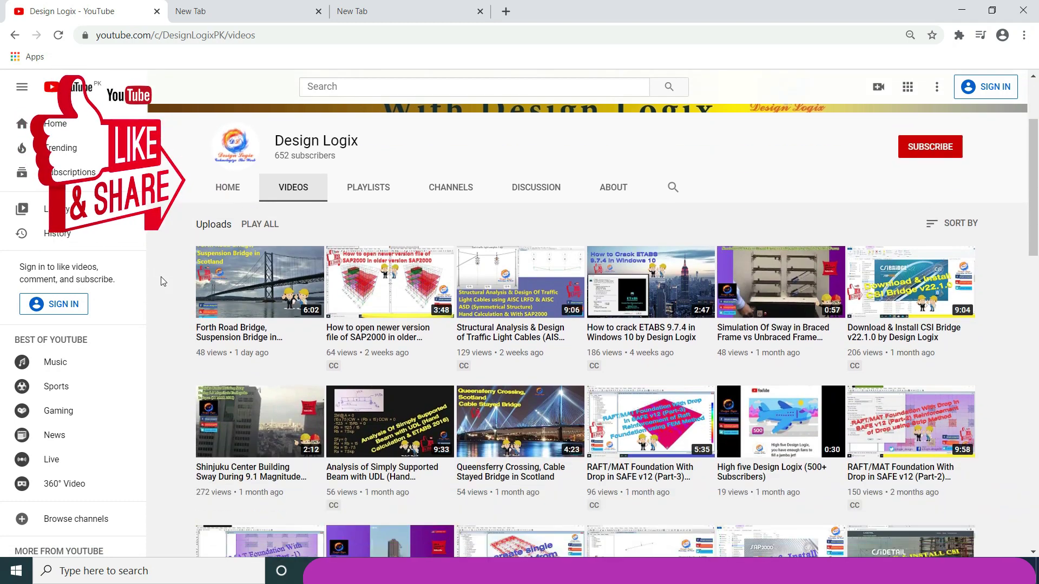
{"action": "scroll", "coordinate": [163, 280], "scroll_direction": "down", "scroll_amount": 1}
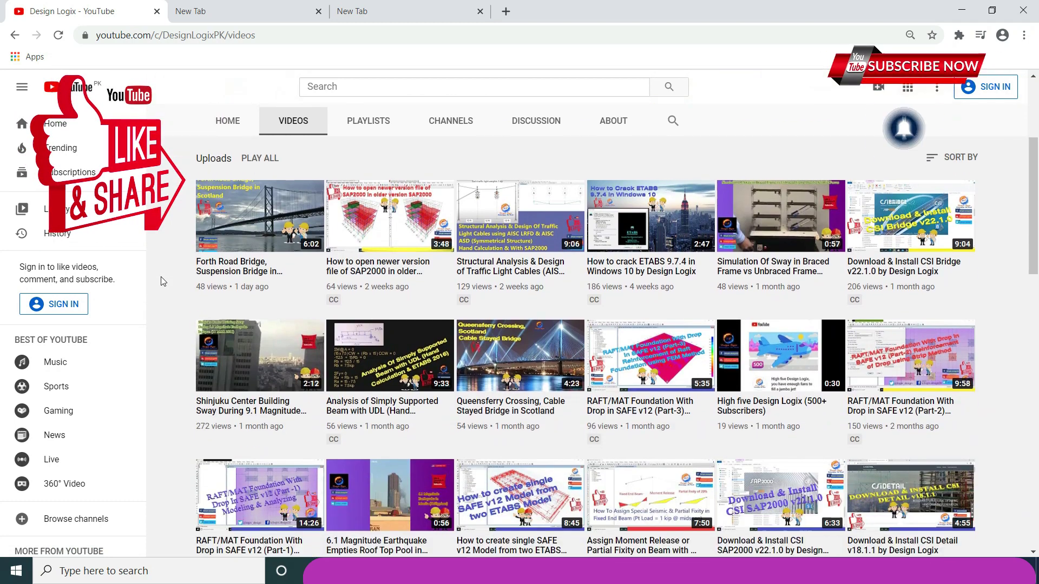